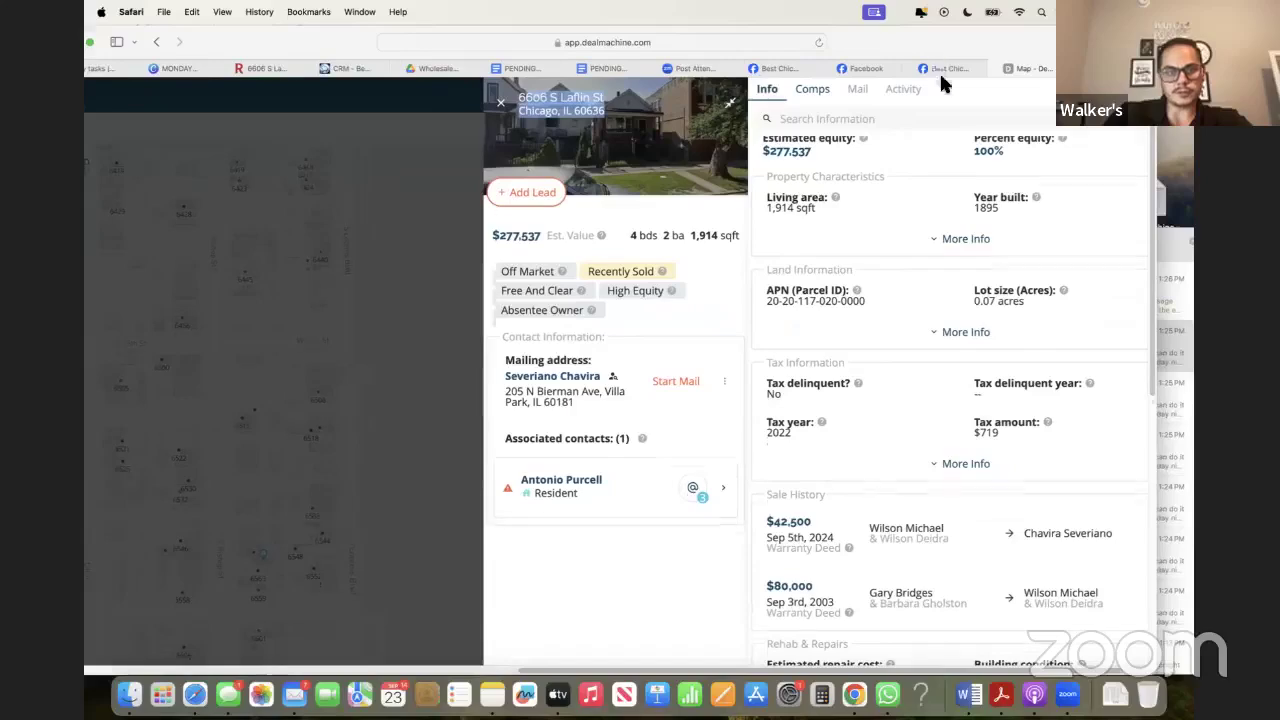
Open the pending Englewood deal document and review its house photo, property details and asking price
left_click_drag(939, 85, 951, 125)
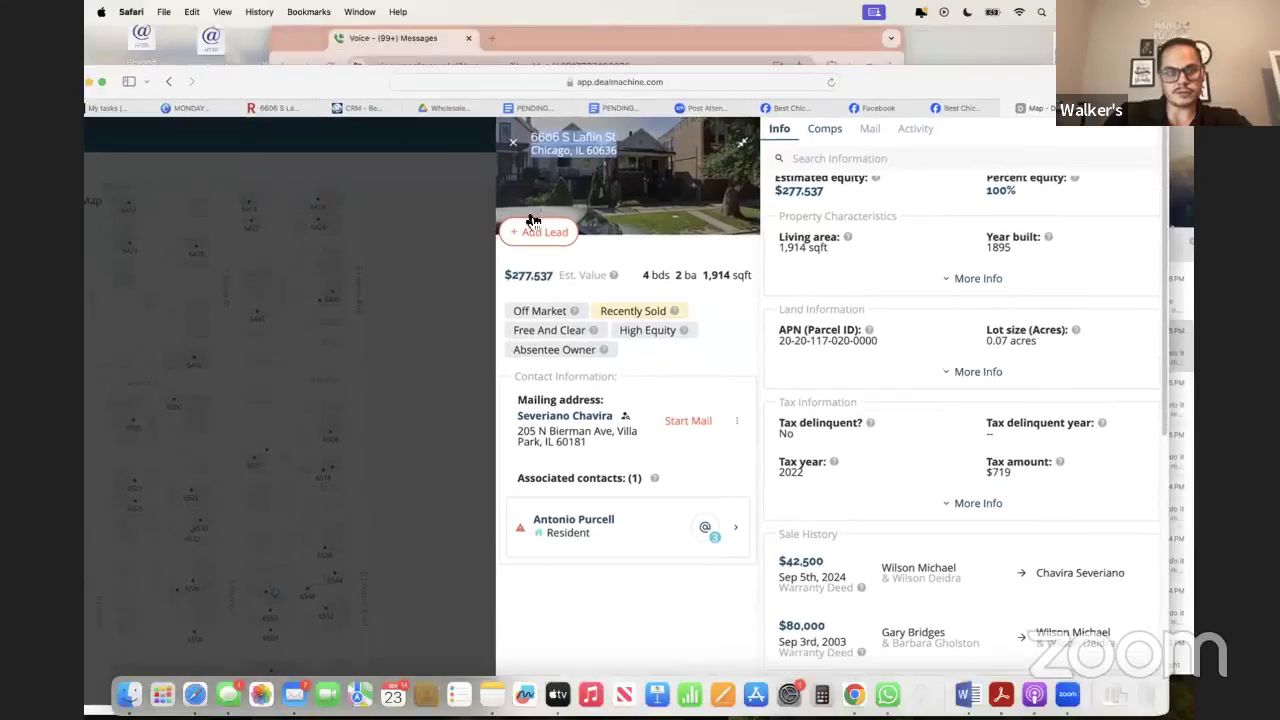
left_click(448, 108)
left_click(531, 107)
scroll(491, 290, "up", 5)
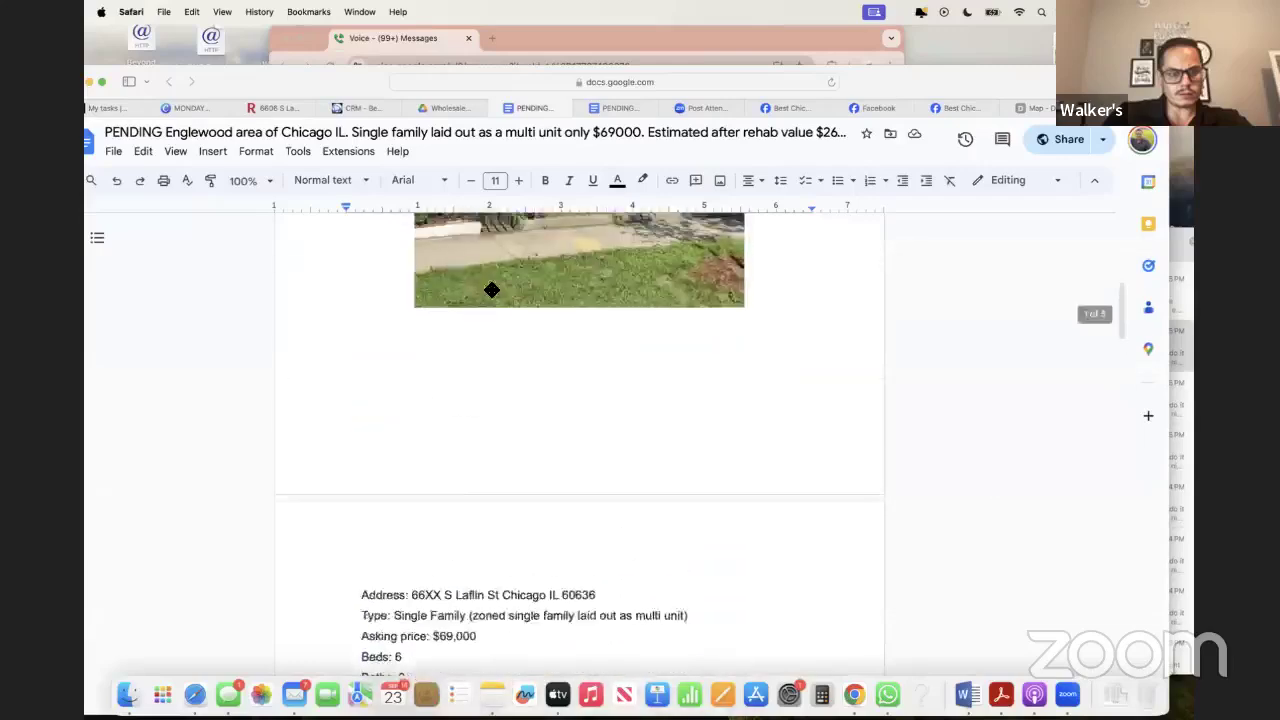
scroll(491, 290, "up", 5)
scroll(491, 290, "up", 3)
scroll(491, 290, "down", 3)
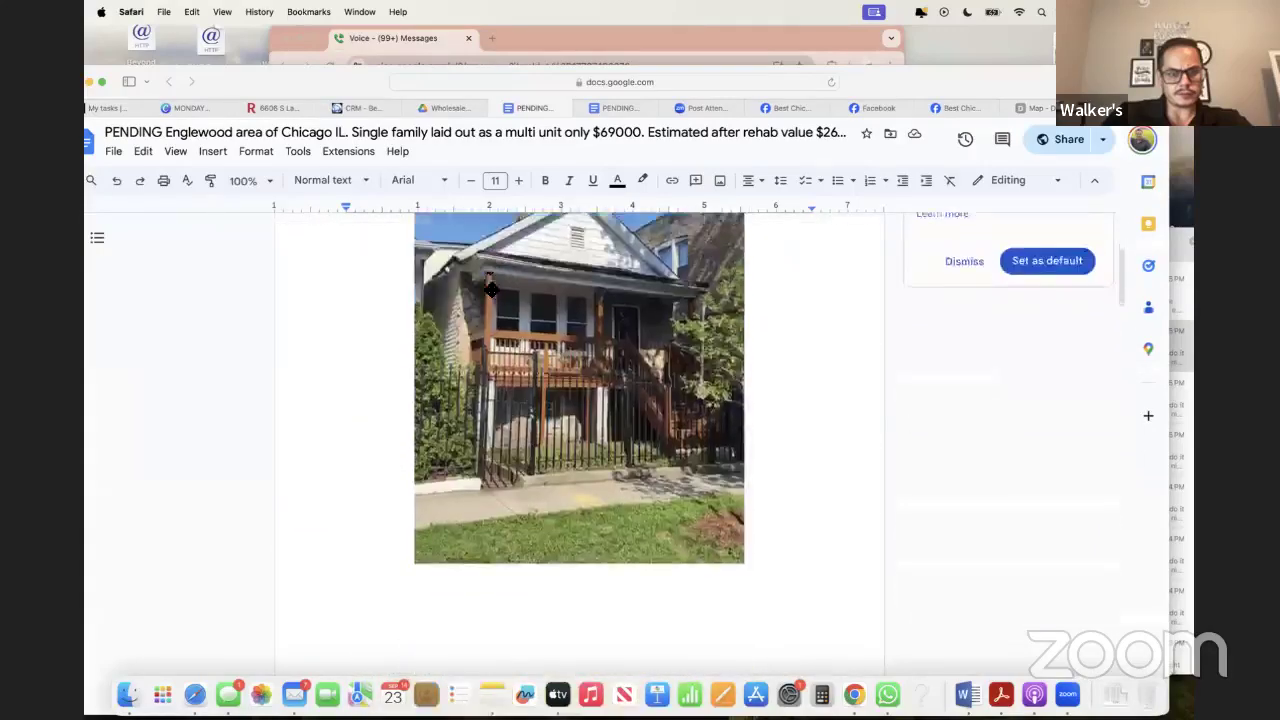
scroll(491, 290, "down", 10)
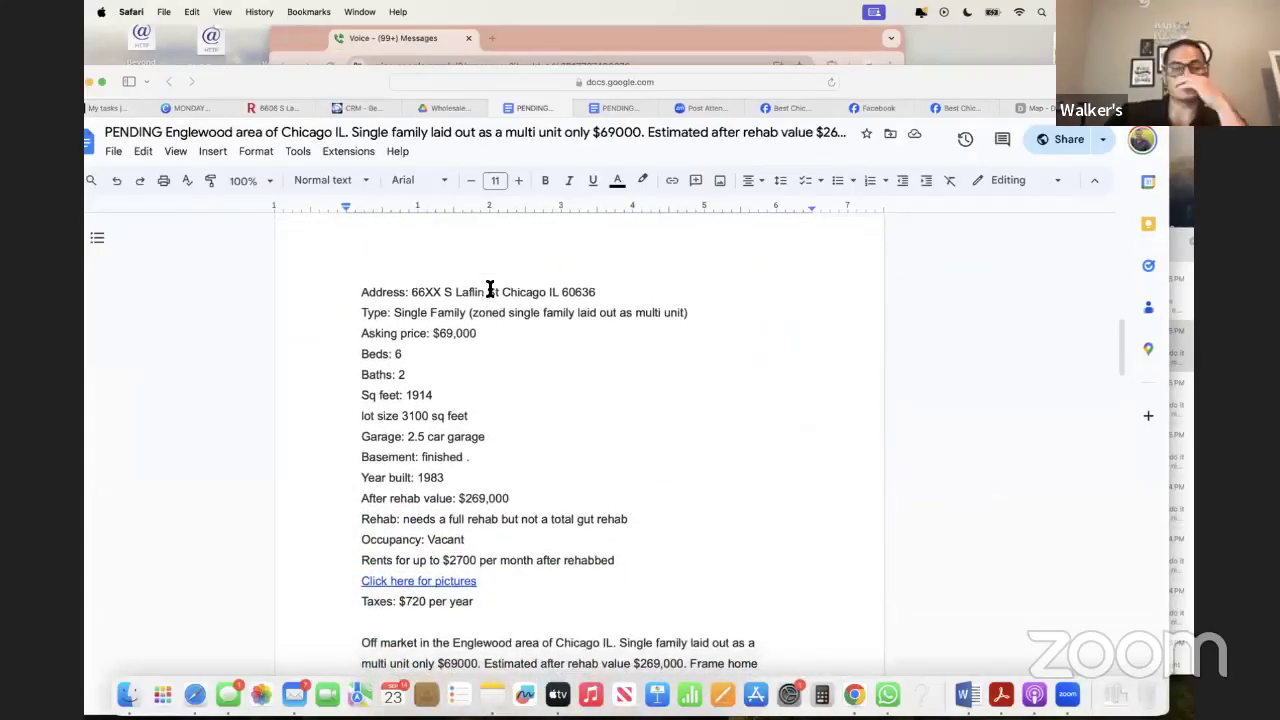
left_click_drag(436, 333, 511, 333)
left_click(511, 333)
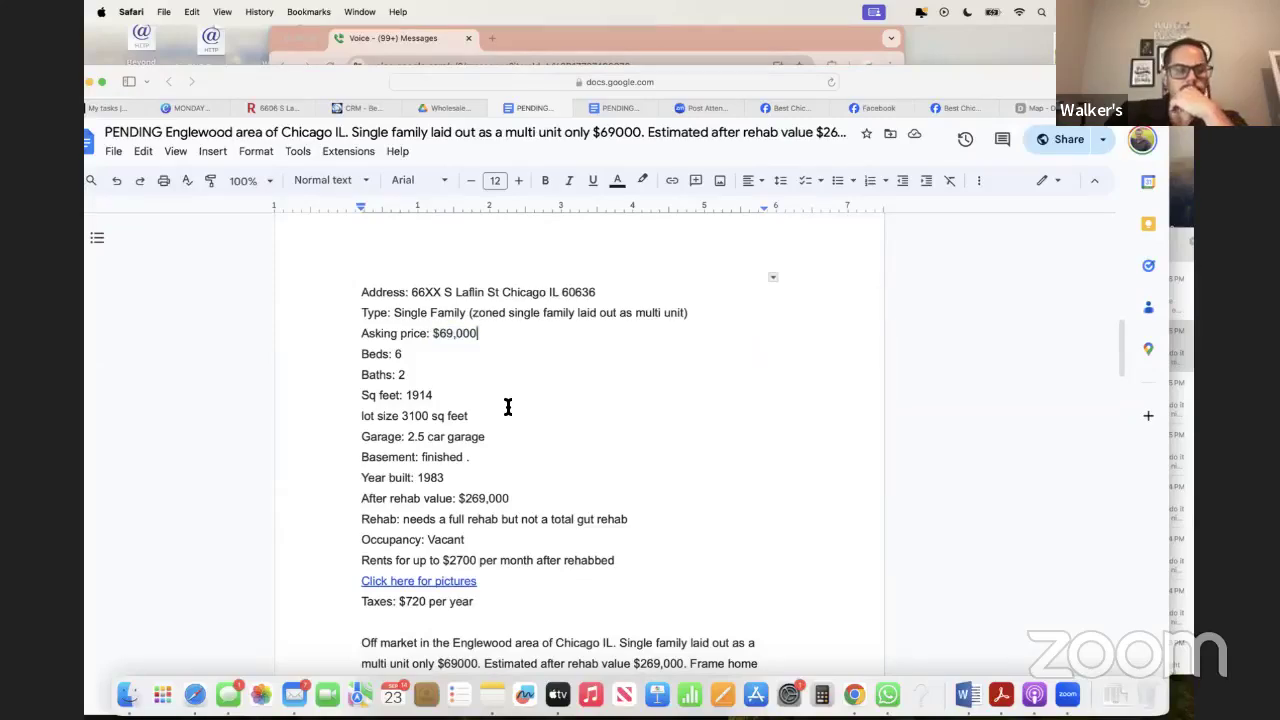
Review the single family comps in the deal document, highlighting the whole list of sold and pending sales
scroll(508, 406, "down", 2)
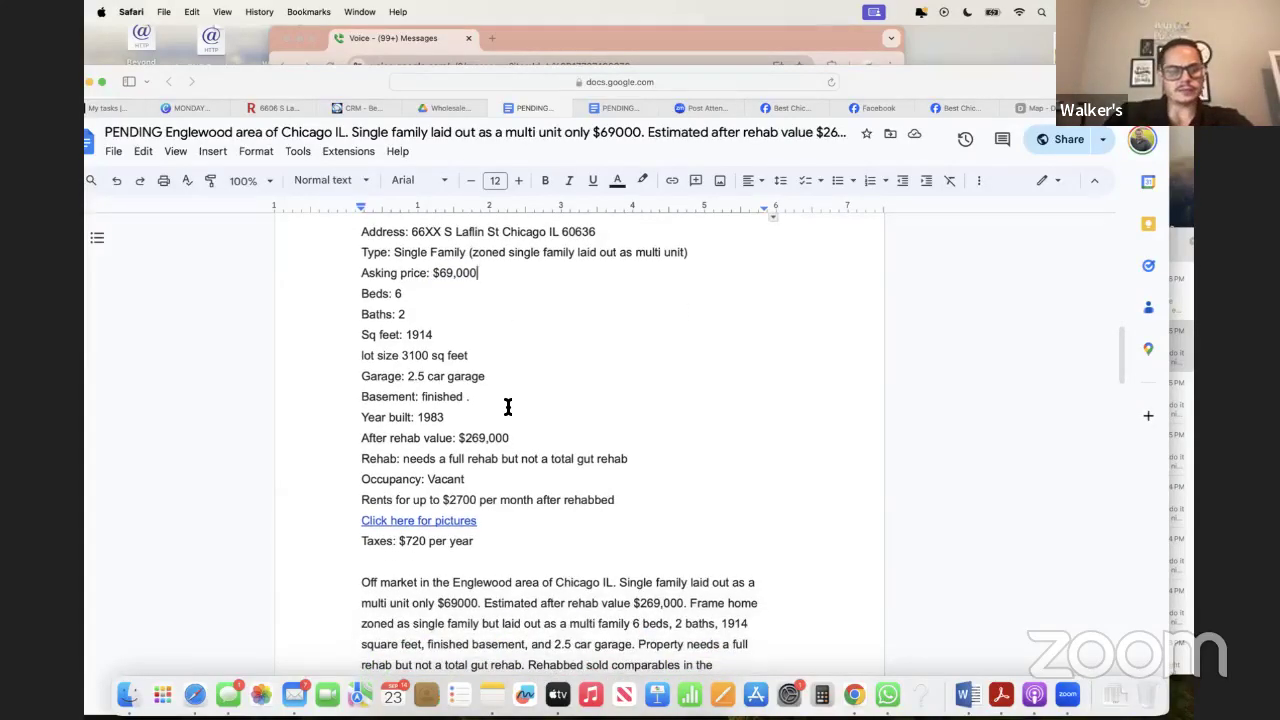
scroll(508, 406, "down", 15)
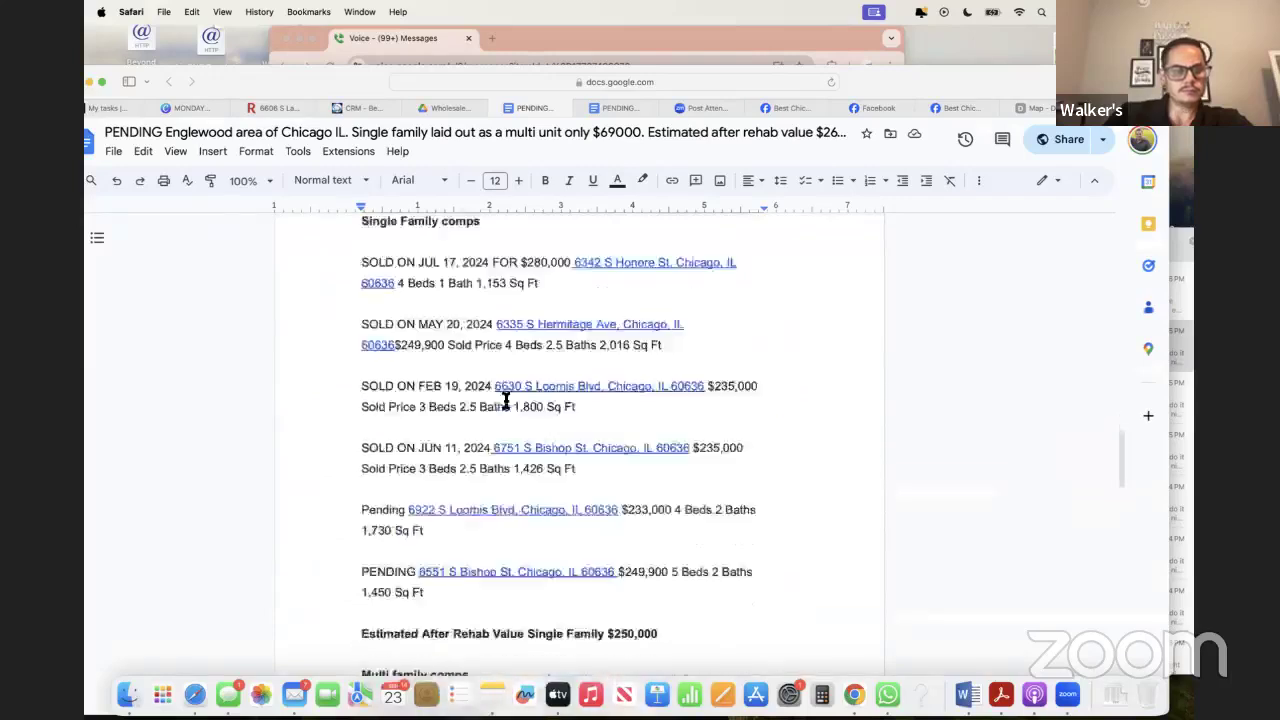
scroll(506, 400, "down", 1)
scroll(443, 394, "up", 1)
left_click_drag(360, 251, 631, 602)
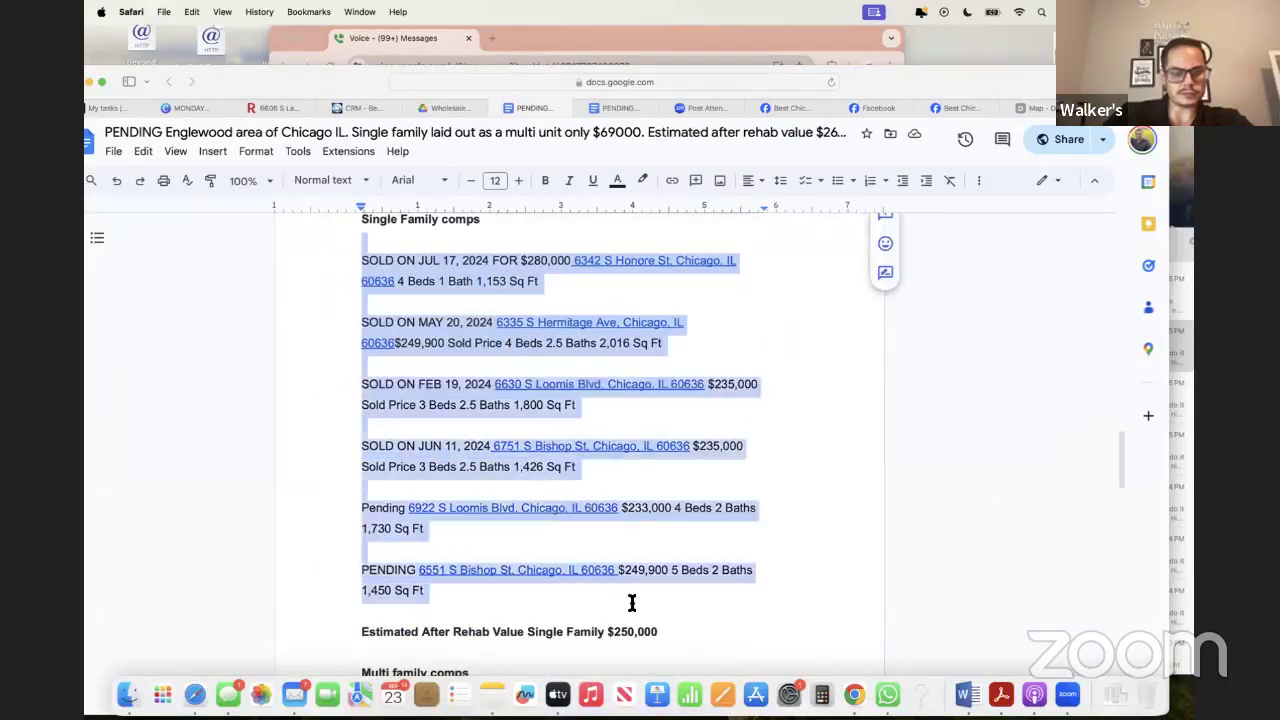
left_click(631, 602)
scroll(631, 602, "up", 1)
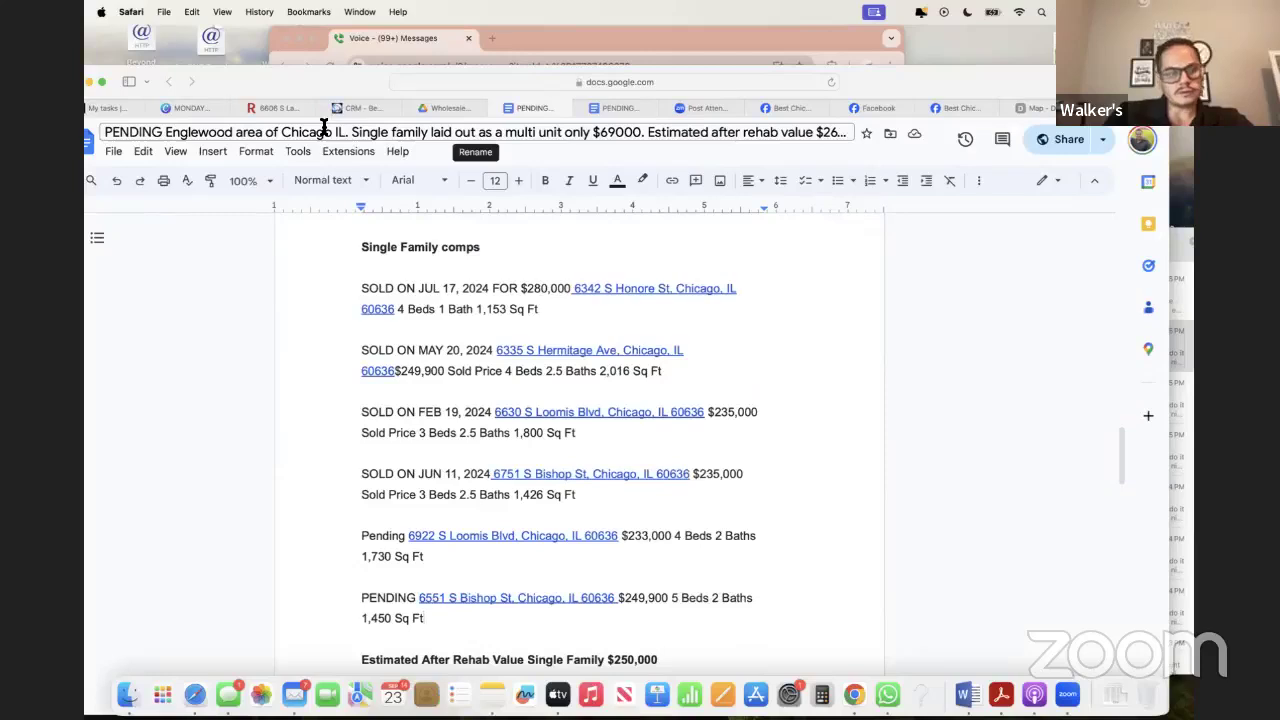
Check the property's Redfin page, and bring up the Property Details section of its lead record in the CRM
left_click(279, 110)
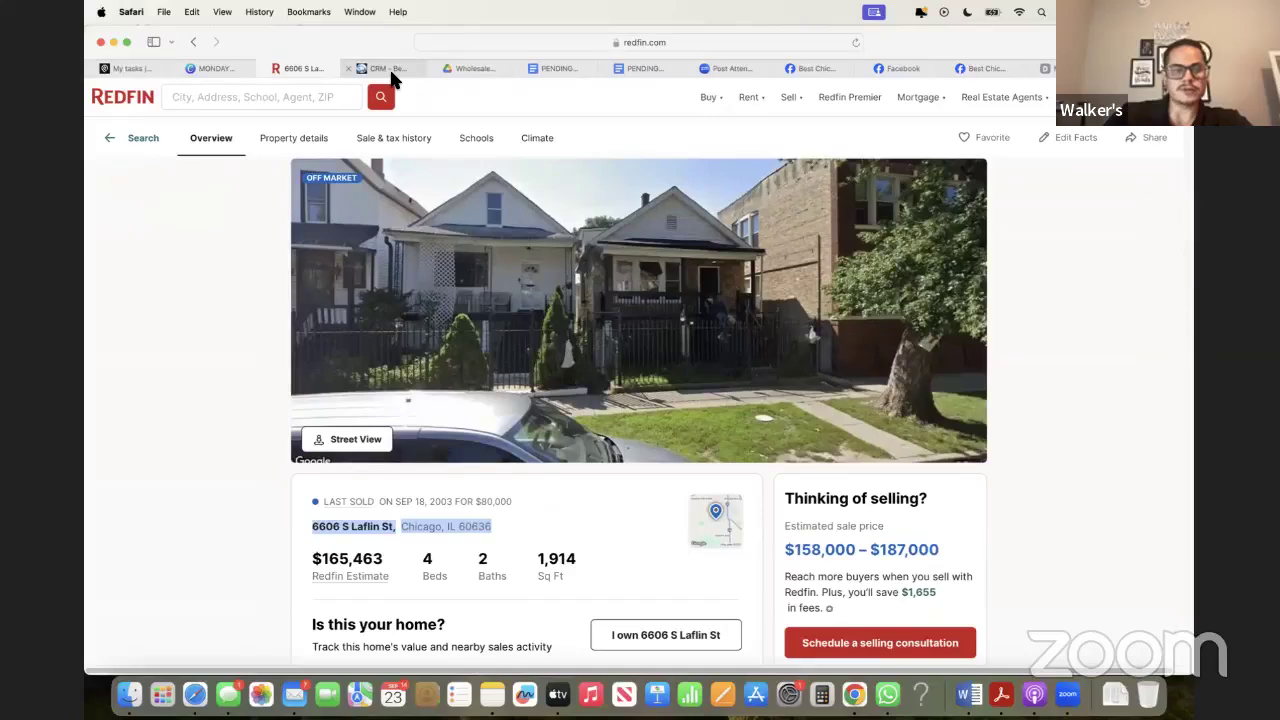
left_click(397, 70)
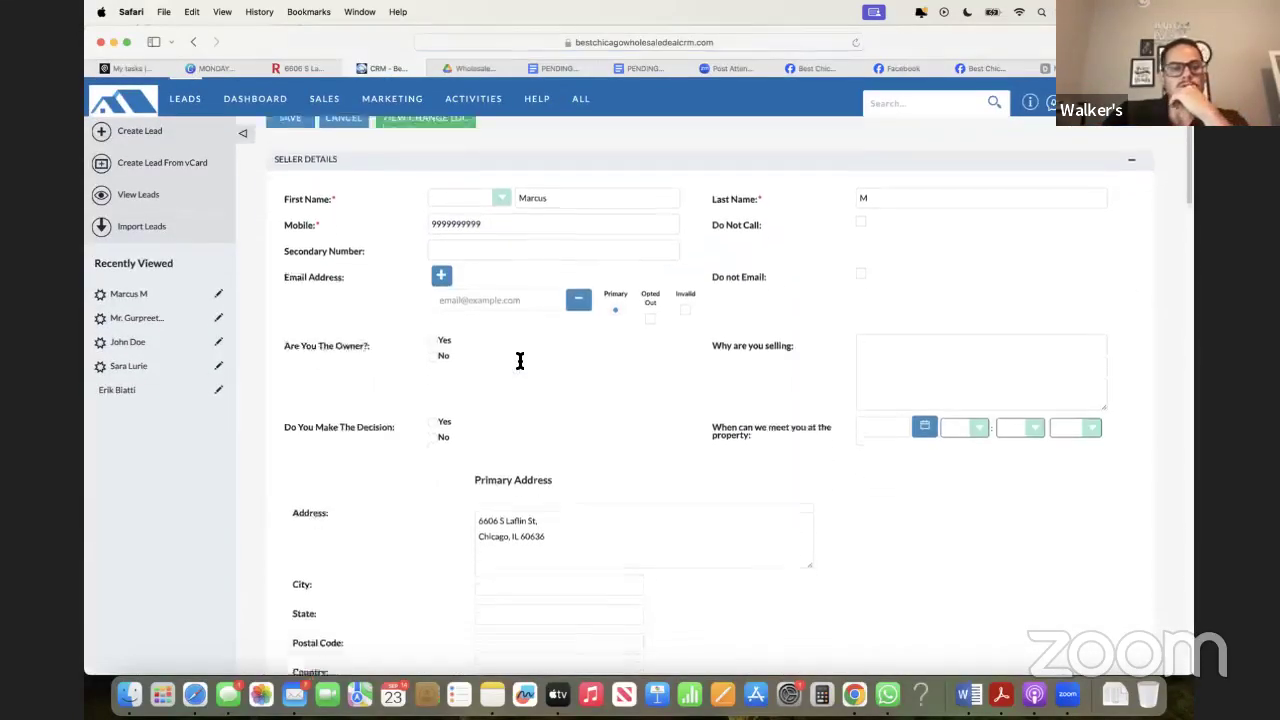
scroll(480, 365, "down", 2)
scroll(491, 427, "up", 1)
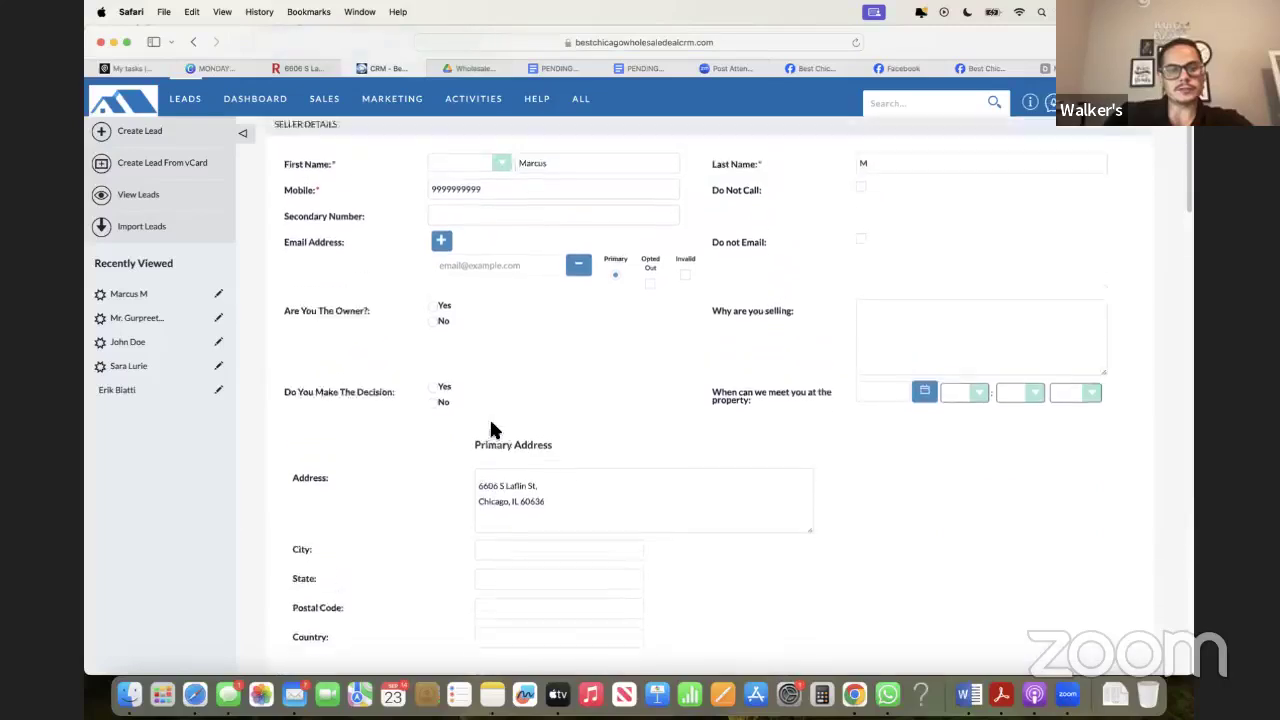
scroll(490, 429, "down", 8)
scroll(490, 429, "down", 1)
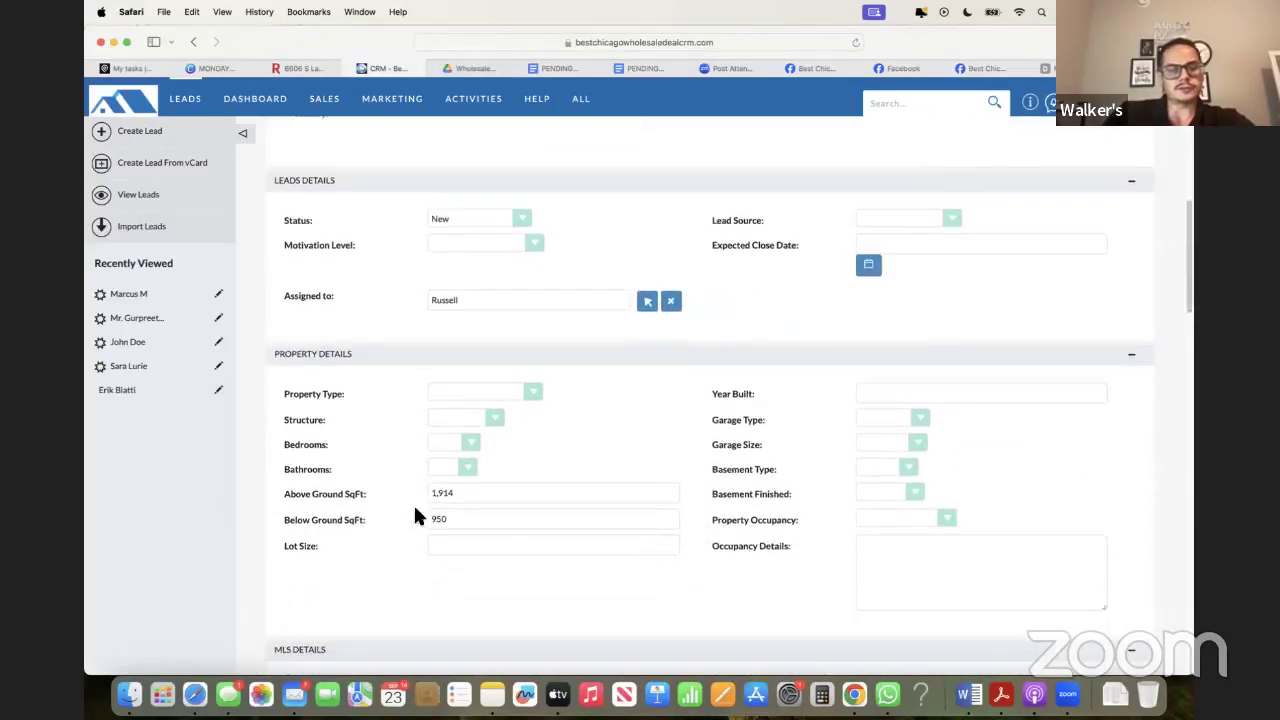
scroll(390, 515, "up", 5)
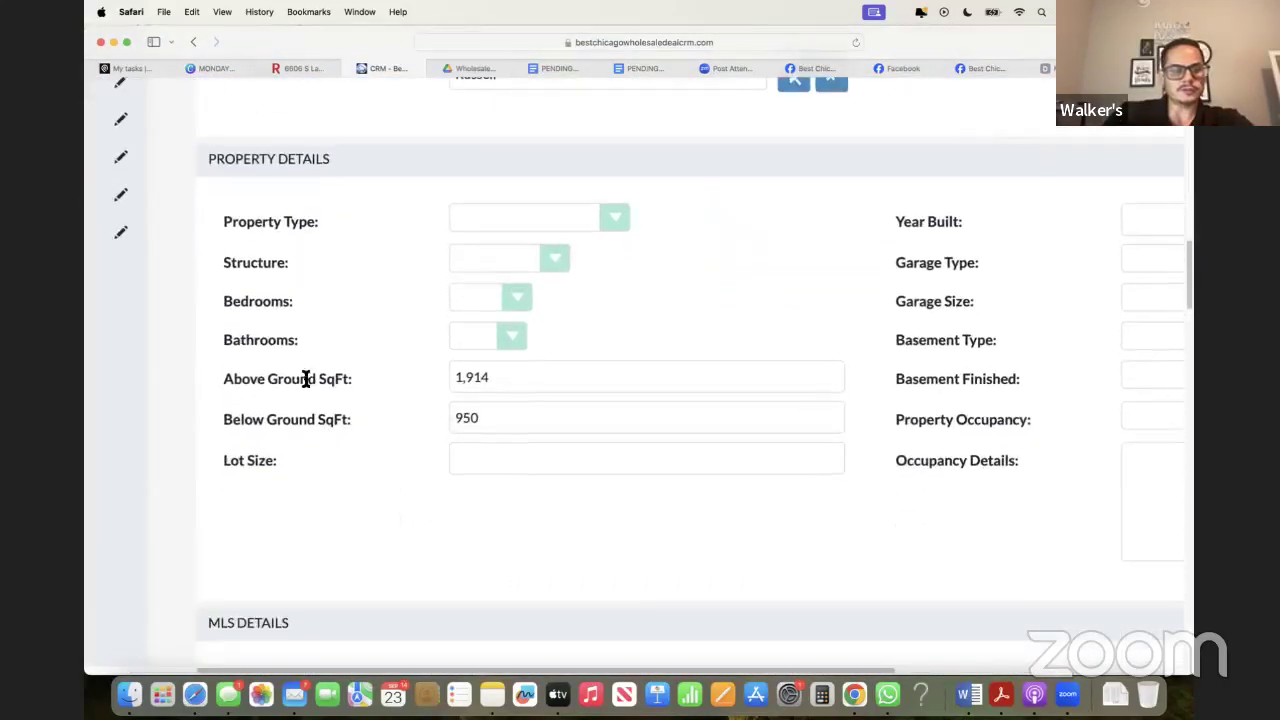
Examine the Above Ground SqFt and Below Ground SqFt entries in the lead's property details, highlighting each value
left_click_drag(281, 378, 471, 371)
double_click(497, 382)
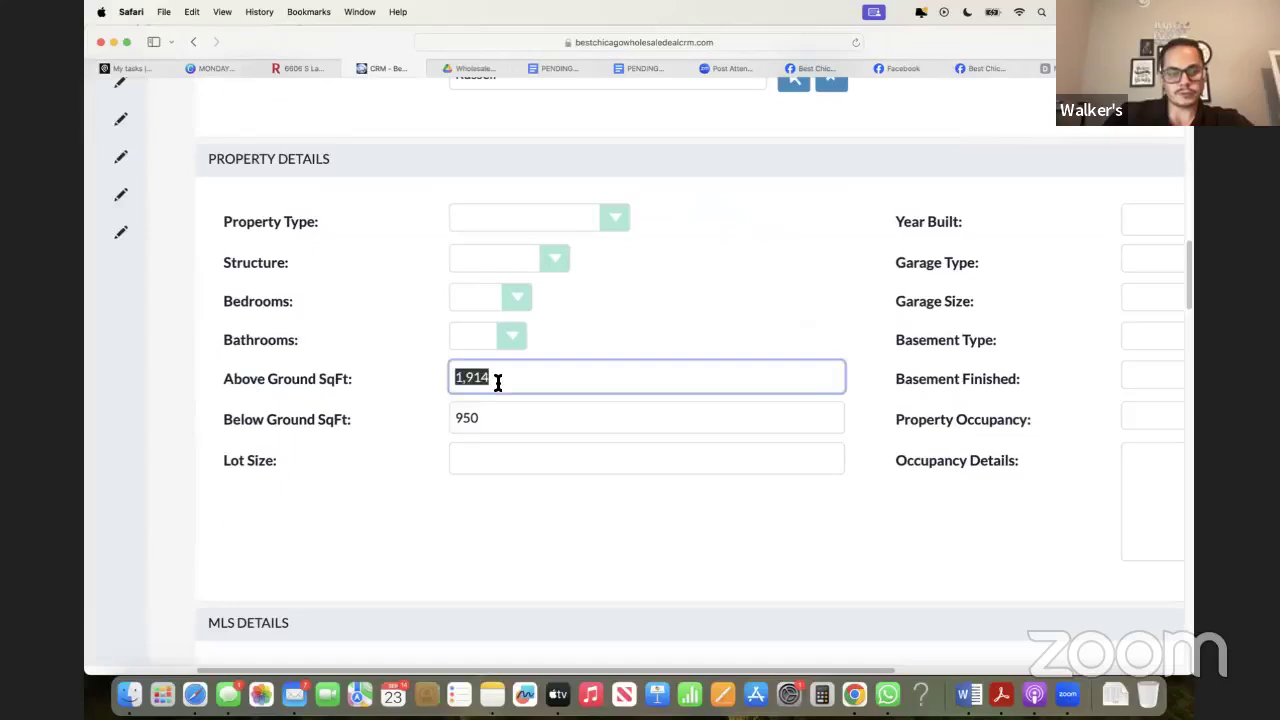
left_click(430, 412)
left_click(489, 375)
left_click(491, 417)
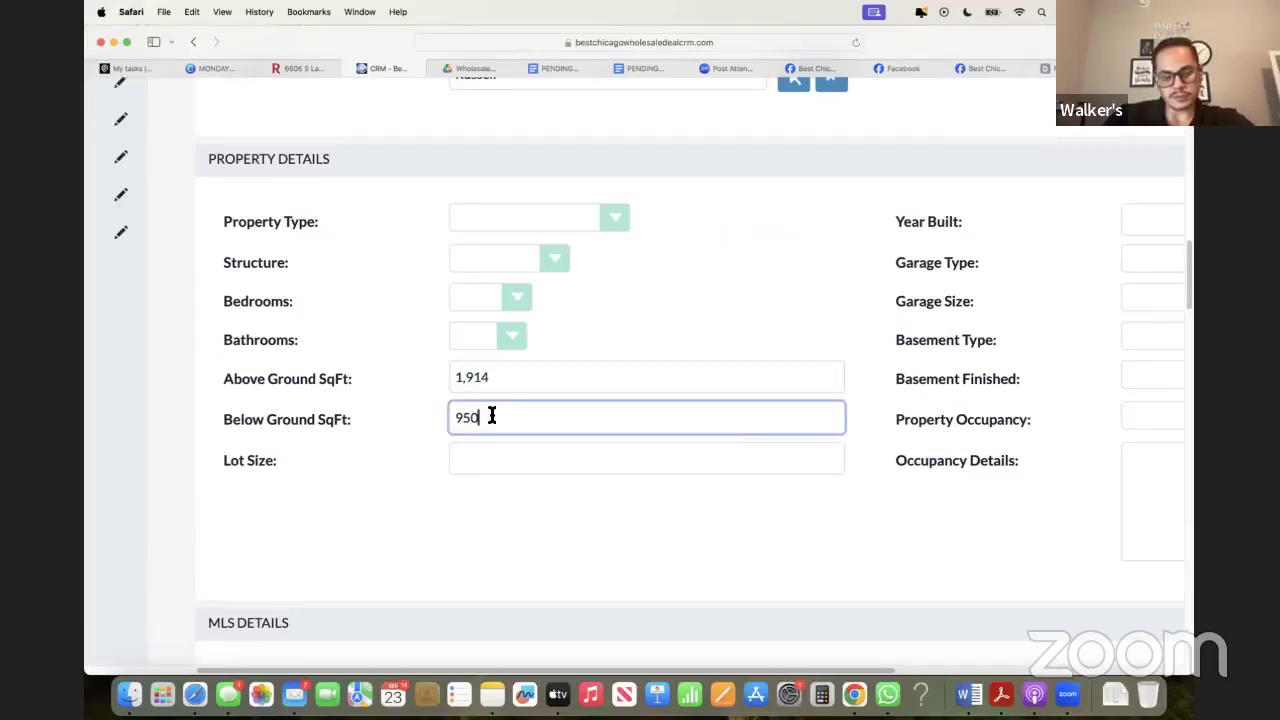
left_click_drag(491, 417, 449, 414)
left_click(353, 418)
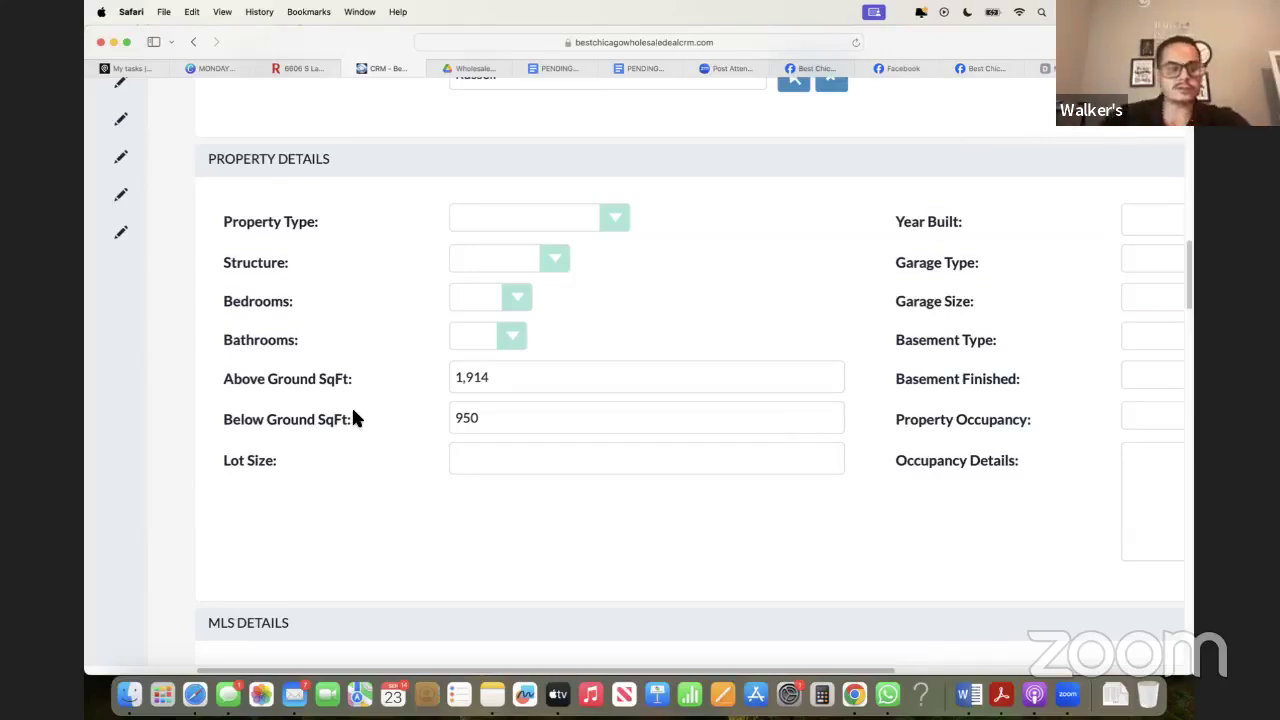
scroll(354, 418, "down", 2)
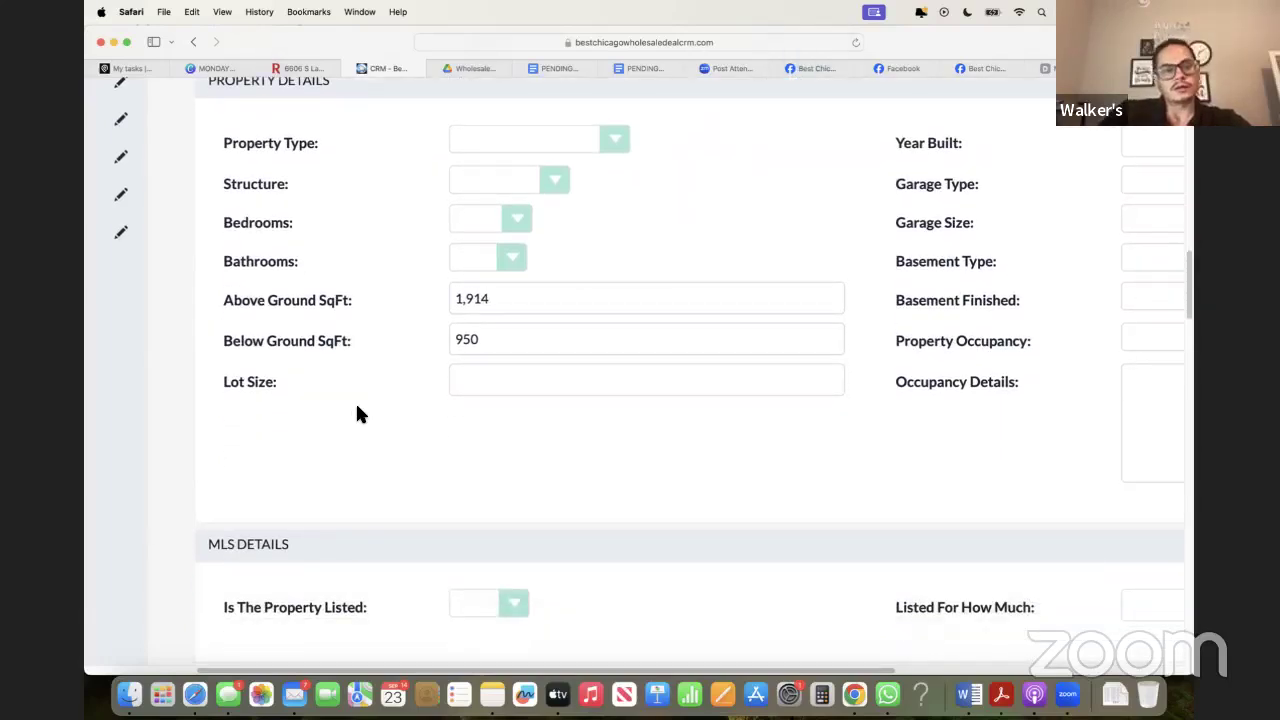
double_click(490, 346)
left_click(369, 362)
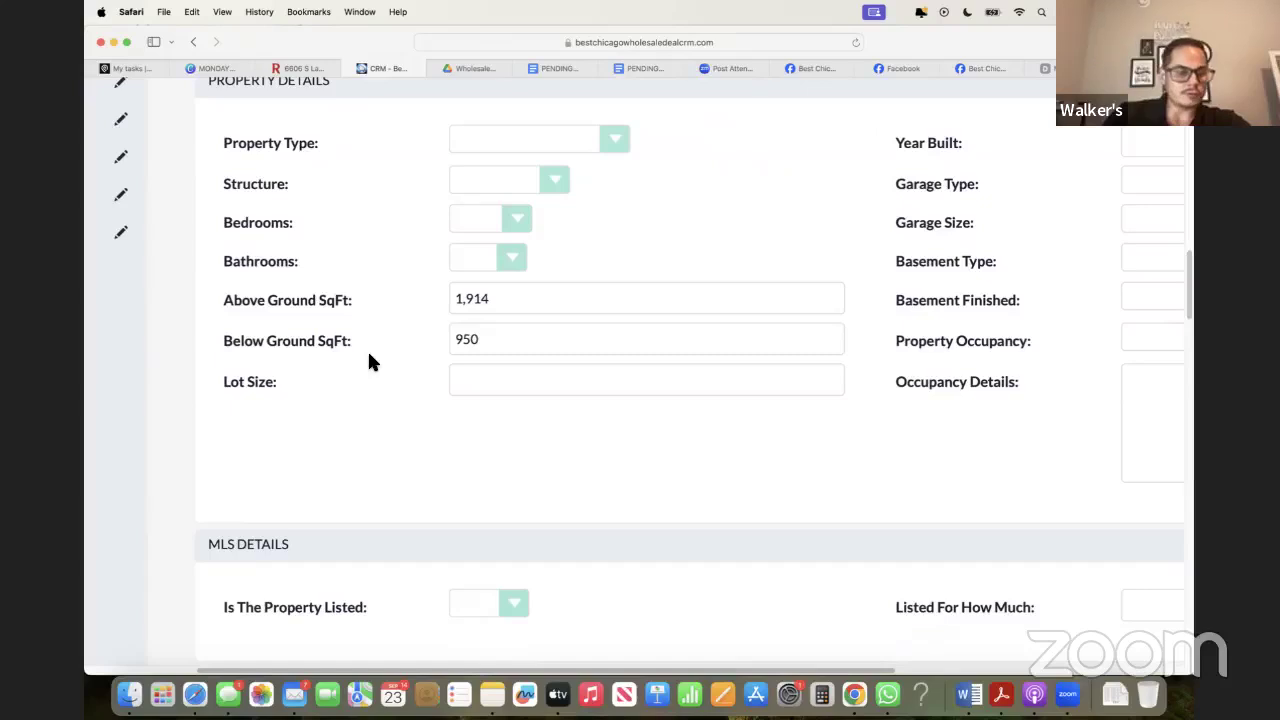
Review the Rehab Required choices in the lead's rehab details, keeping Gut Rehab selected
scroll(369, 362, "down", 8)
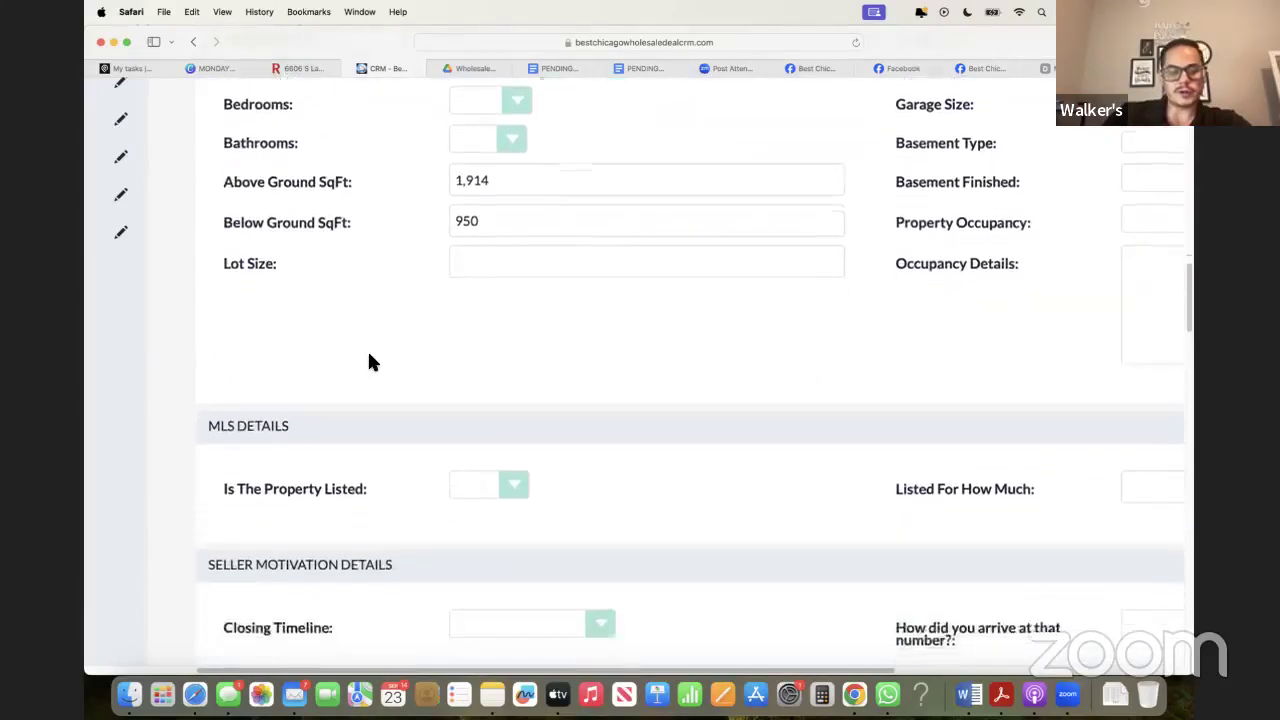
scroll(369, 362, "down", 7)
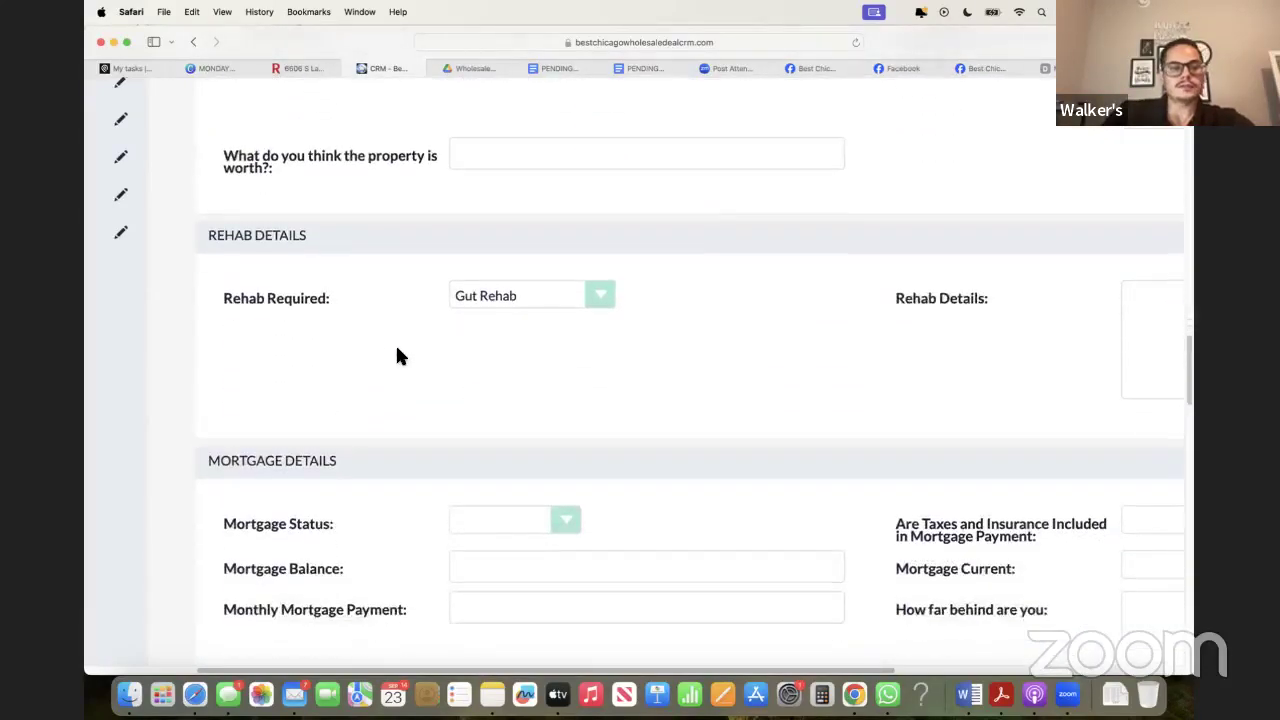
left_click(503, 305)
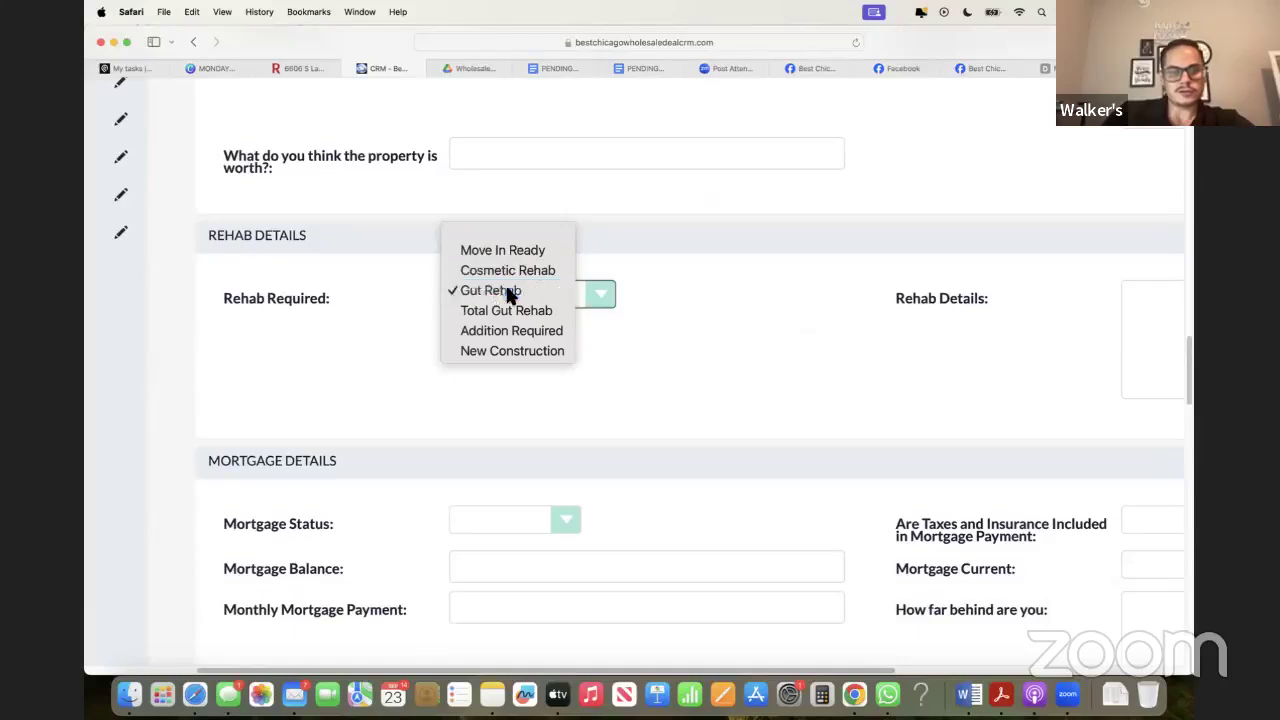
left_click(508, 292)
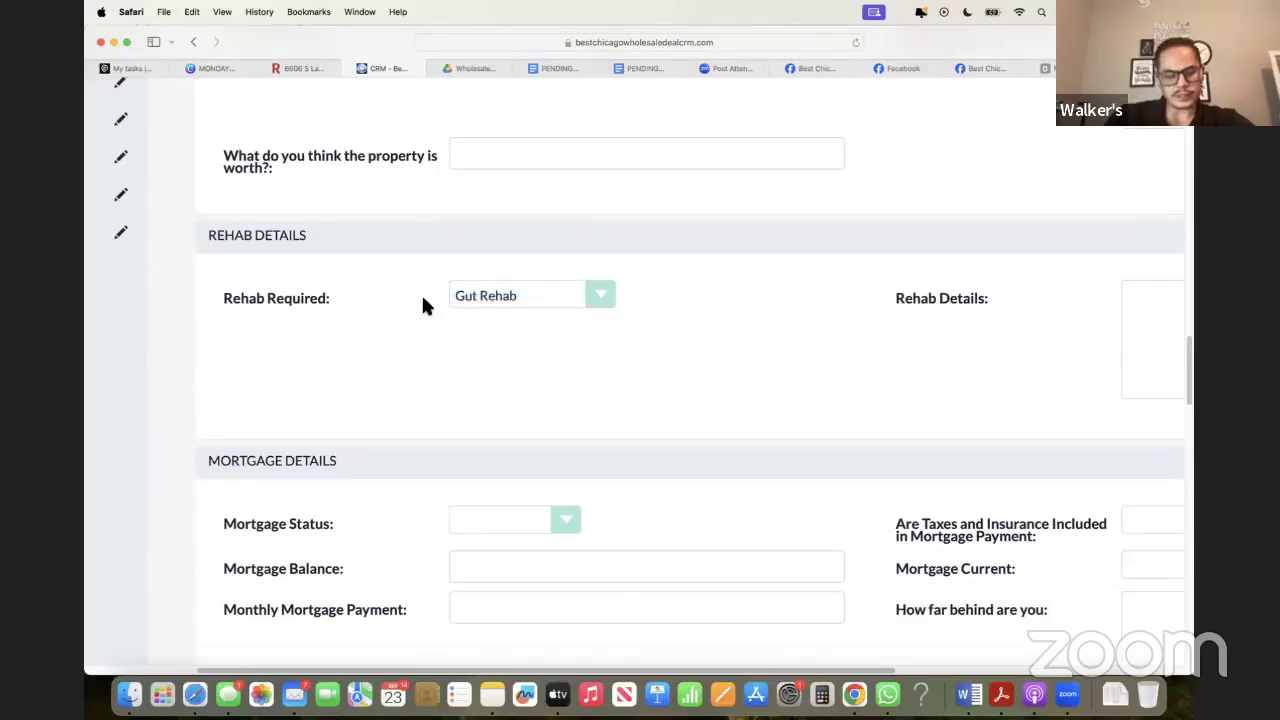
Return to the pending deal document and open its linked folder of property pictures
left_click(563, 66)
scroll(526, 340, "up", 10)
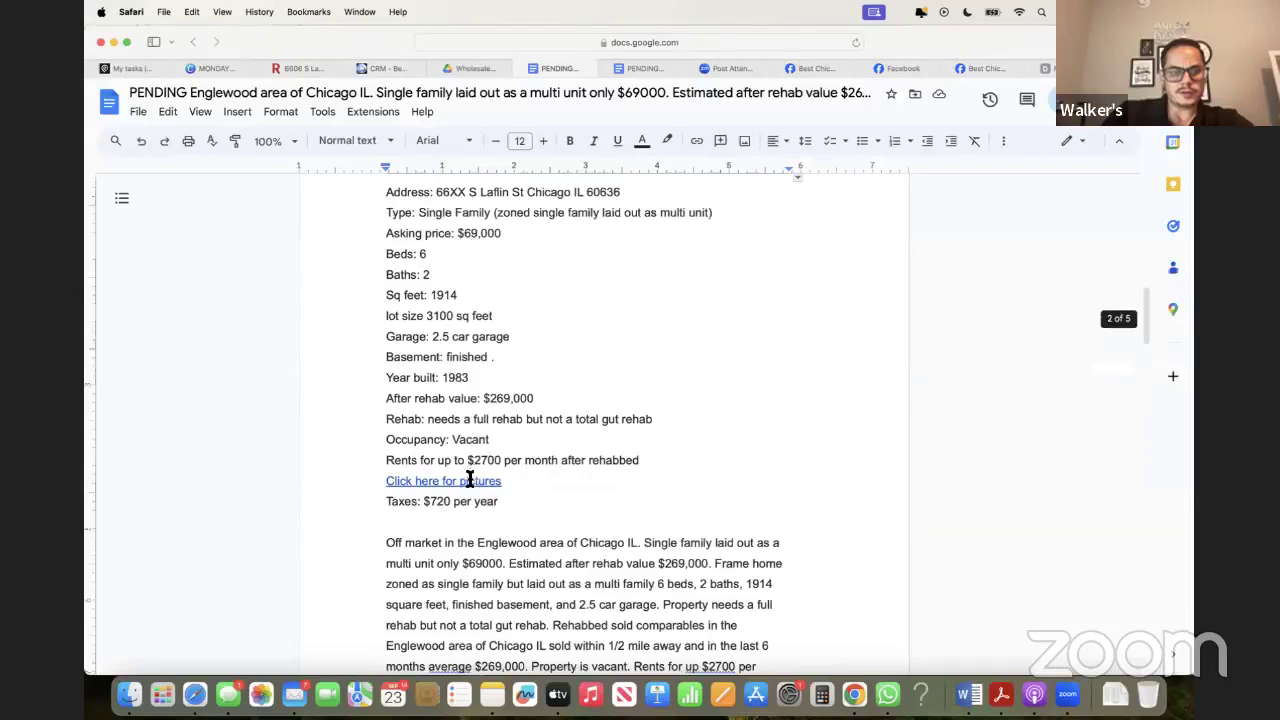
left_click(469, 481)
left_click(470, 497)
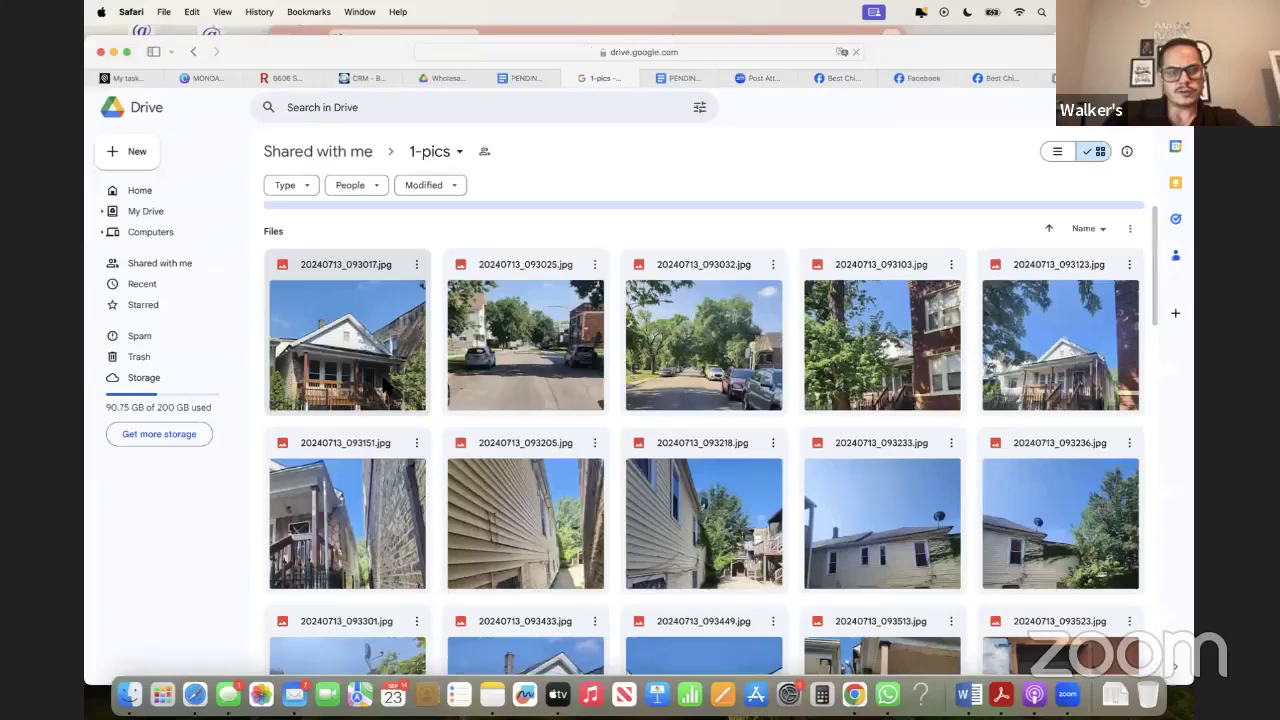
Preview the property pictures at full size starting with 20240713_093017.jpg, and close the preview
left_click(383, 383)
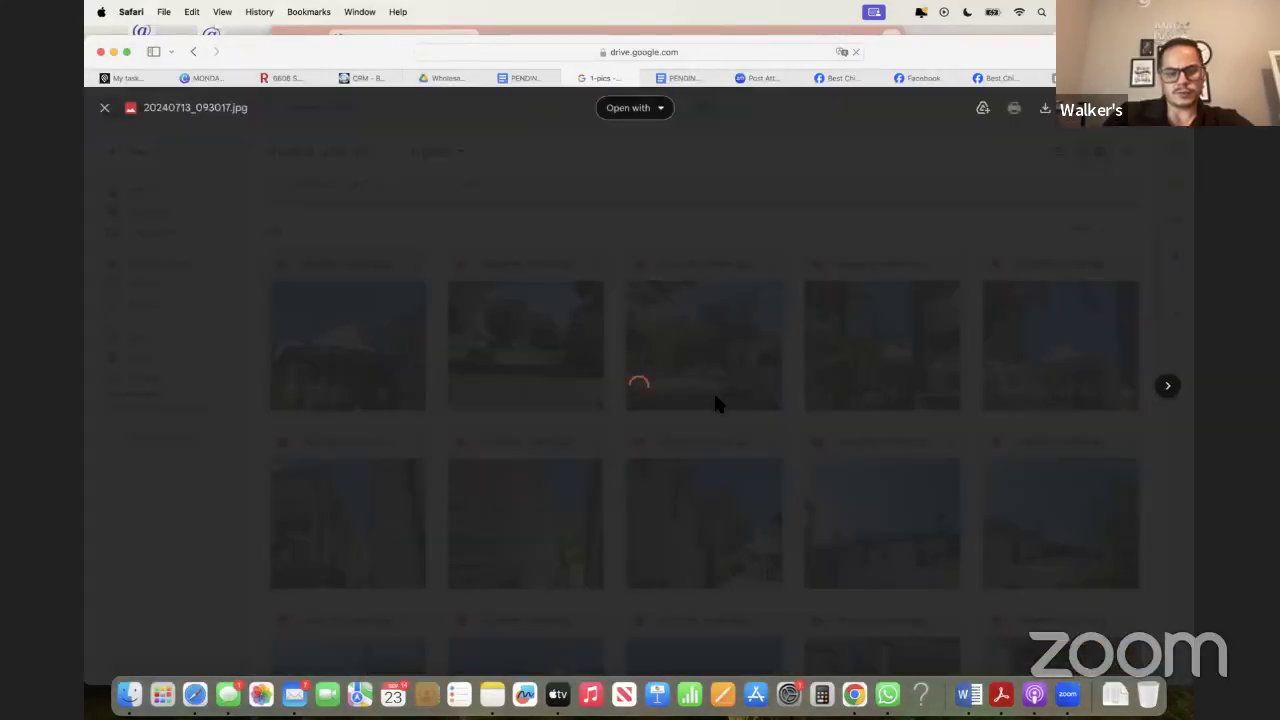
key("Right")
key("Right")
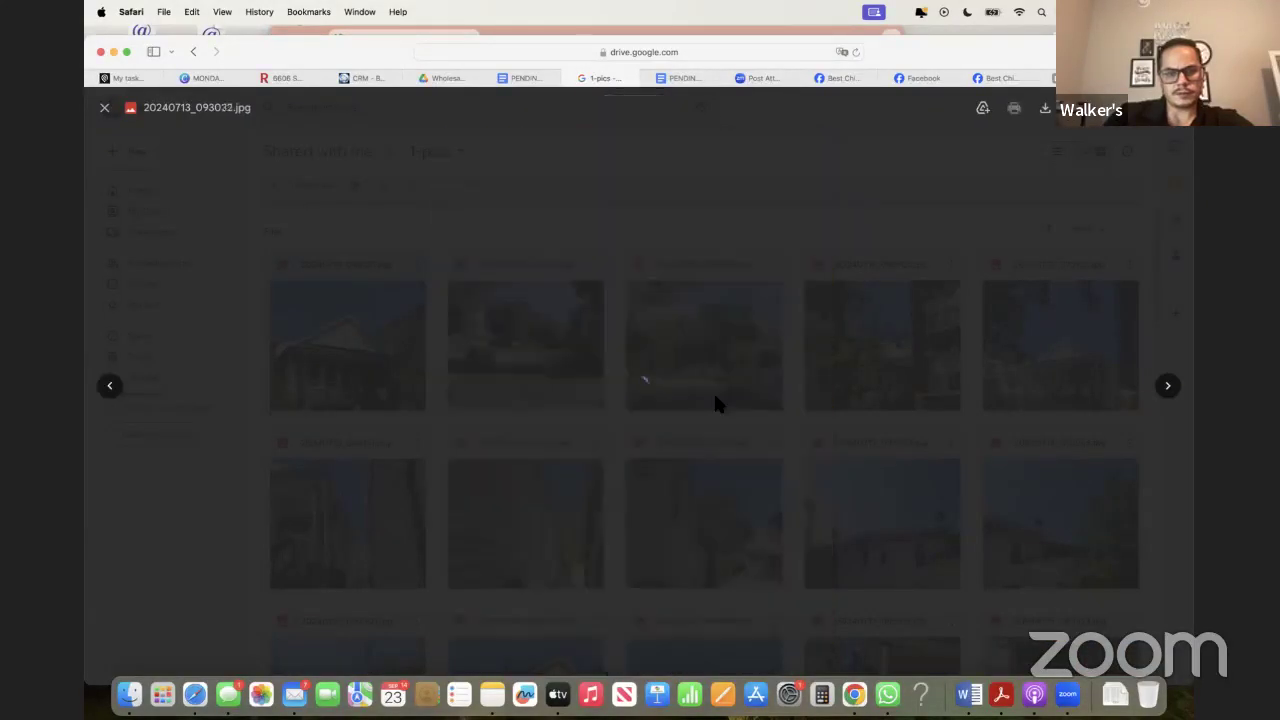
key("Right")
key("Right")
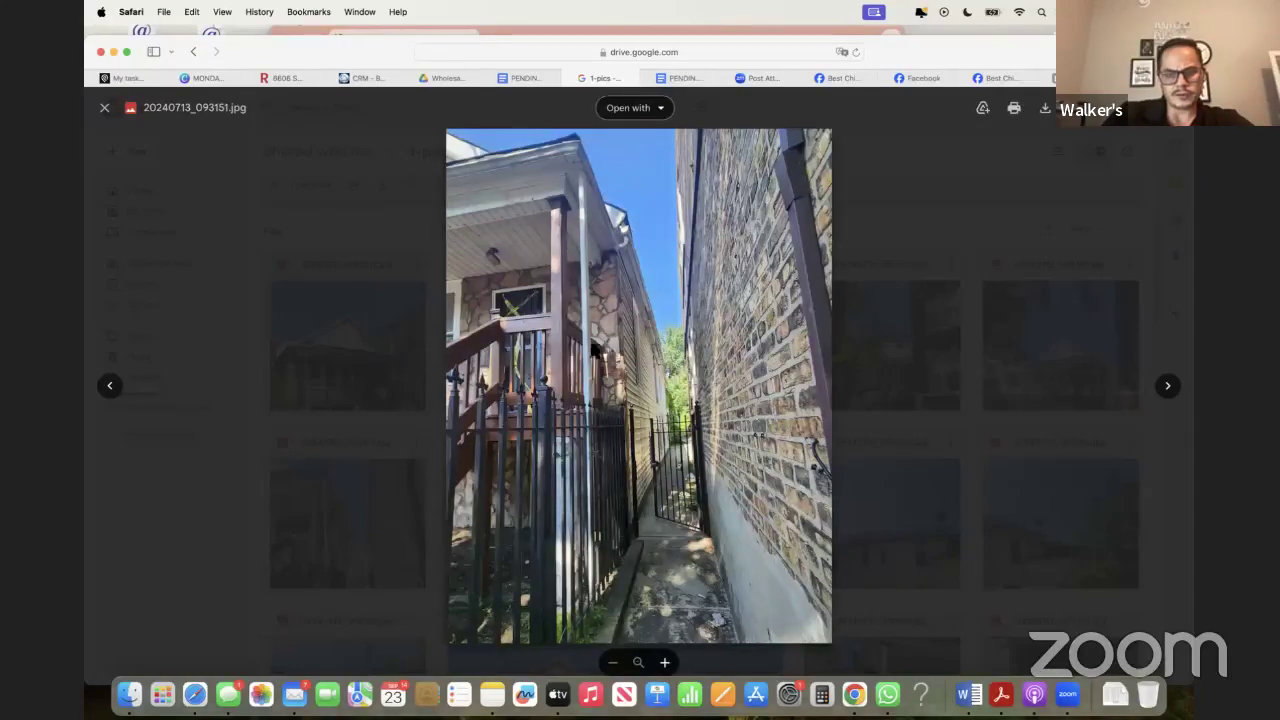
key("Escape")
Examine the enlarged thumbnails of the house's exterior, from 20240713_093103.jpg through 20240713_093523.jpg
scroll(593, 350, "up", 5)
scroll(593, 350, "right", 5)
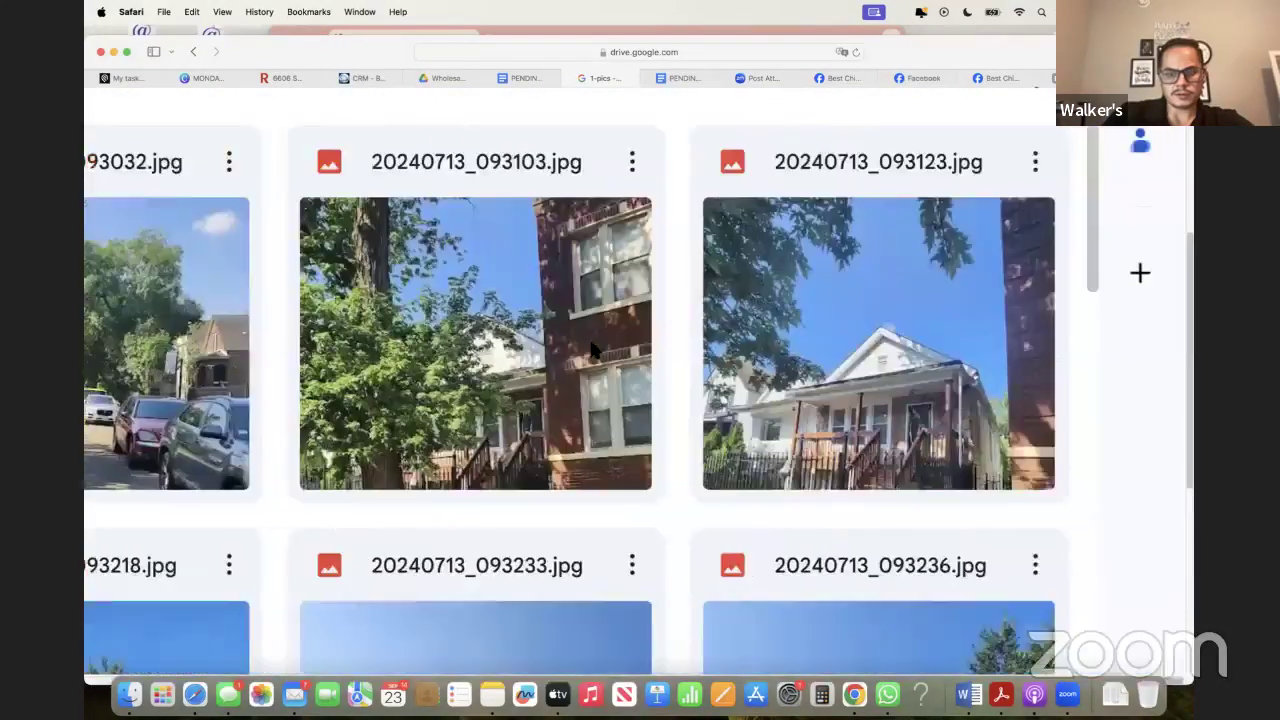
scroll(593, 350, "down", 5)
scroll(592, 348, "left", 5)
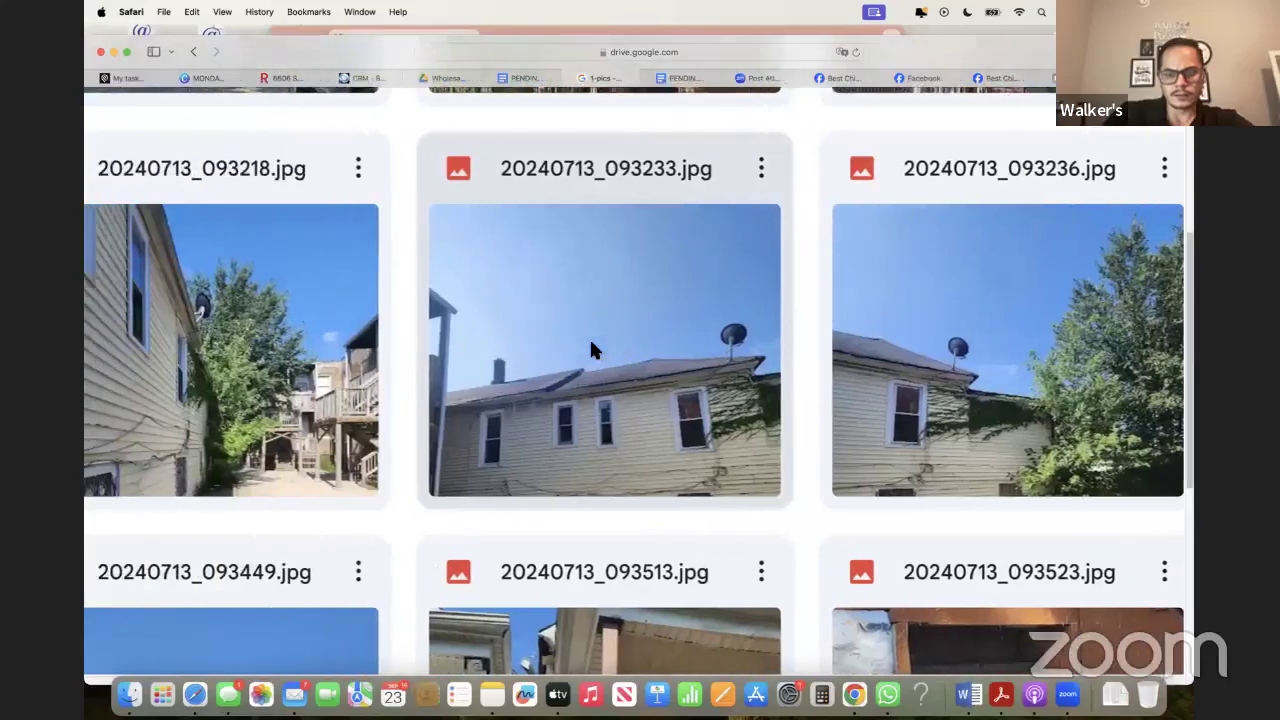
scroll(590, 349, "left", 8)
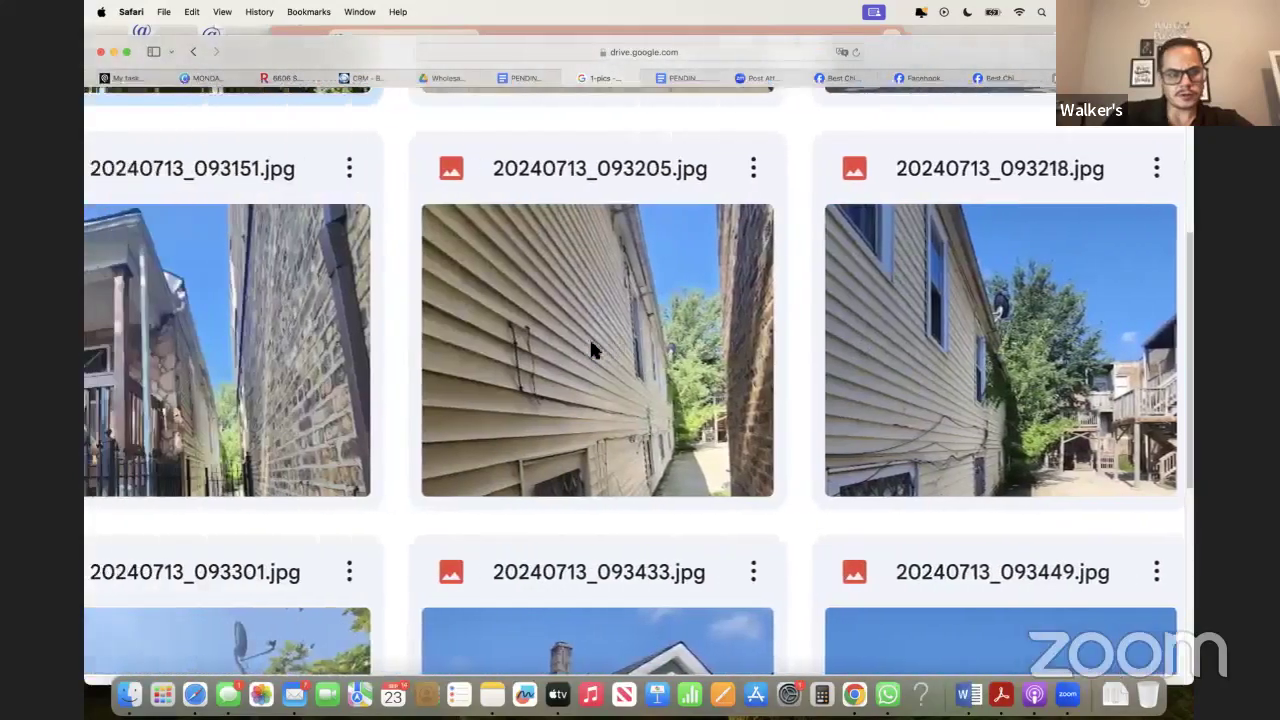
scroll(590, 349, "down", 3)
scroll(590, 349, "down", 5)
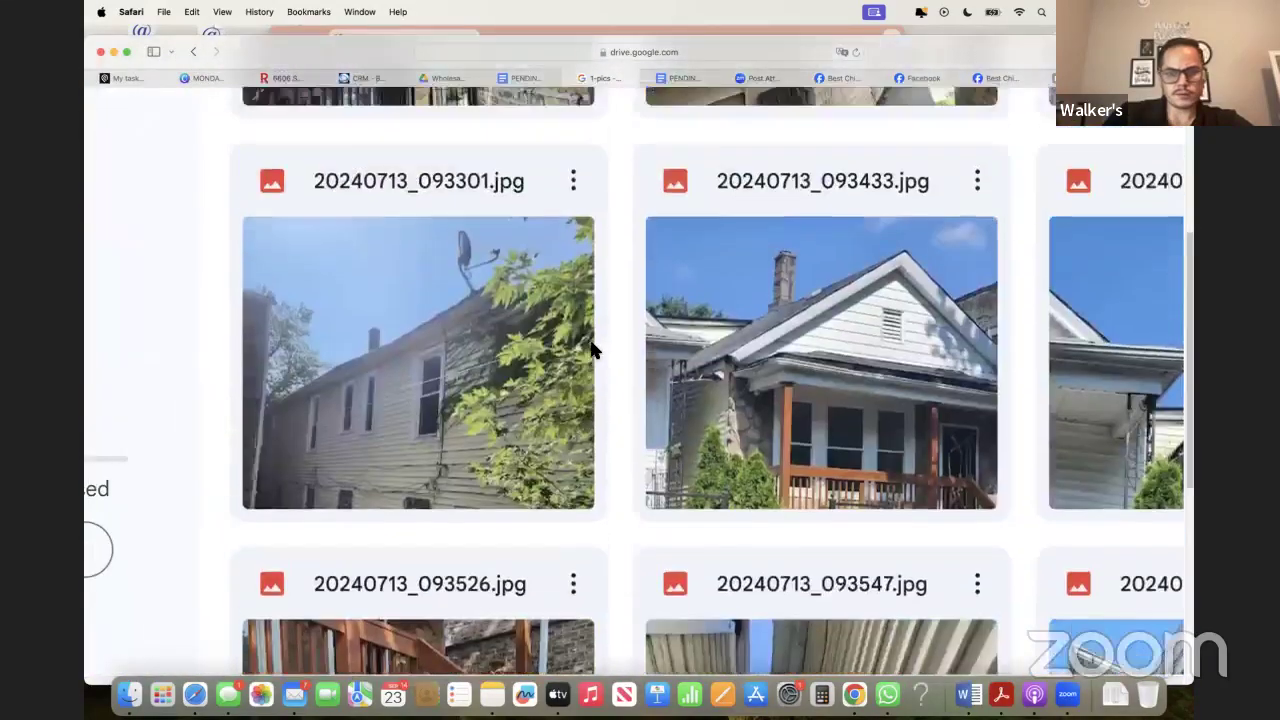
scroll(590, 349, "right", 10)
scroll(591, 350, "right", 2)
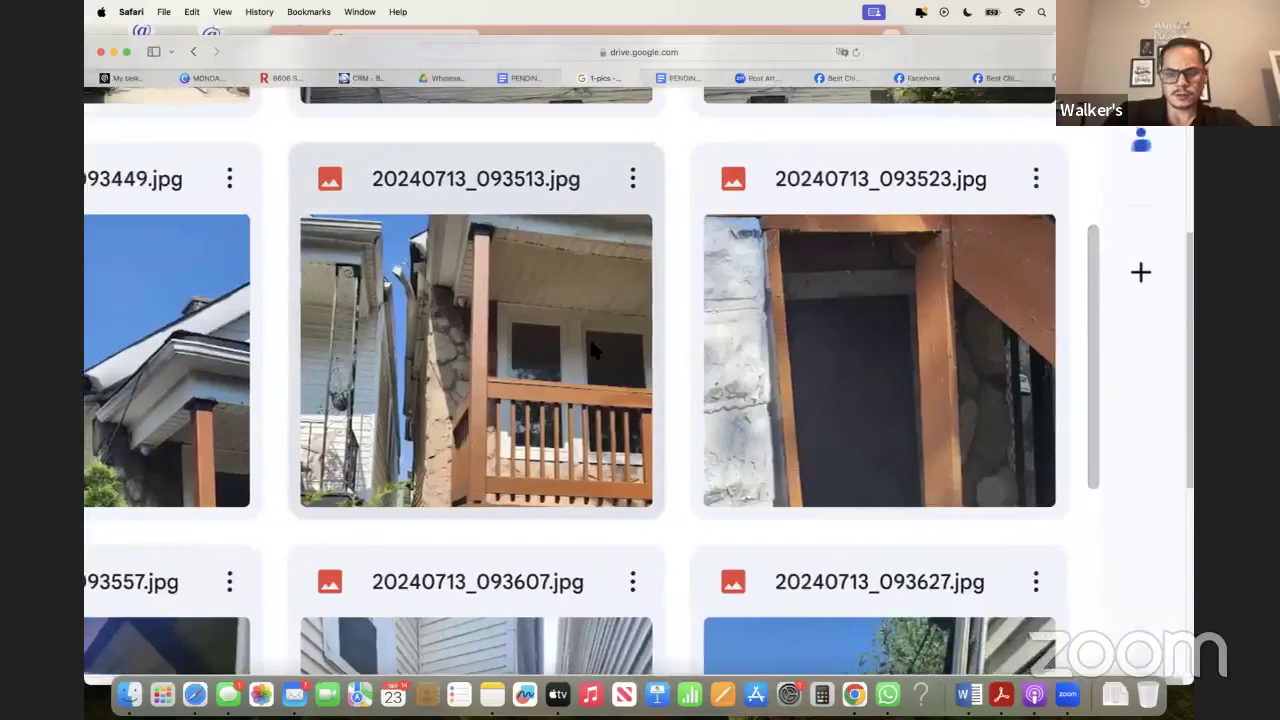
Examine the thumbnails of the side entrance, backyard and garage, from 20240713_093557.jpg through 20240713_094030.jpg
scroll(591, 350, "down", 5)
scroll(591, 350, "left", 20)
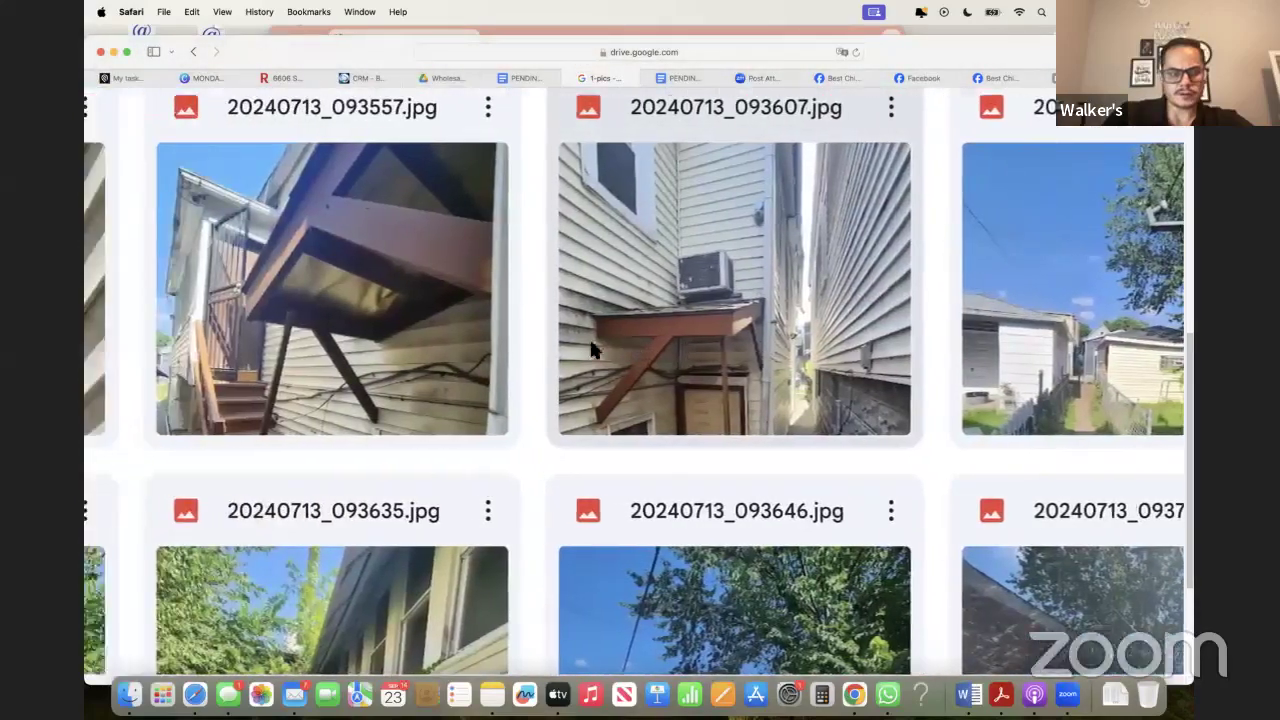
scroll(591, 348, "down", 5)
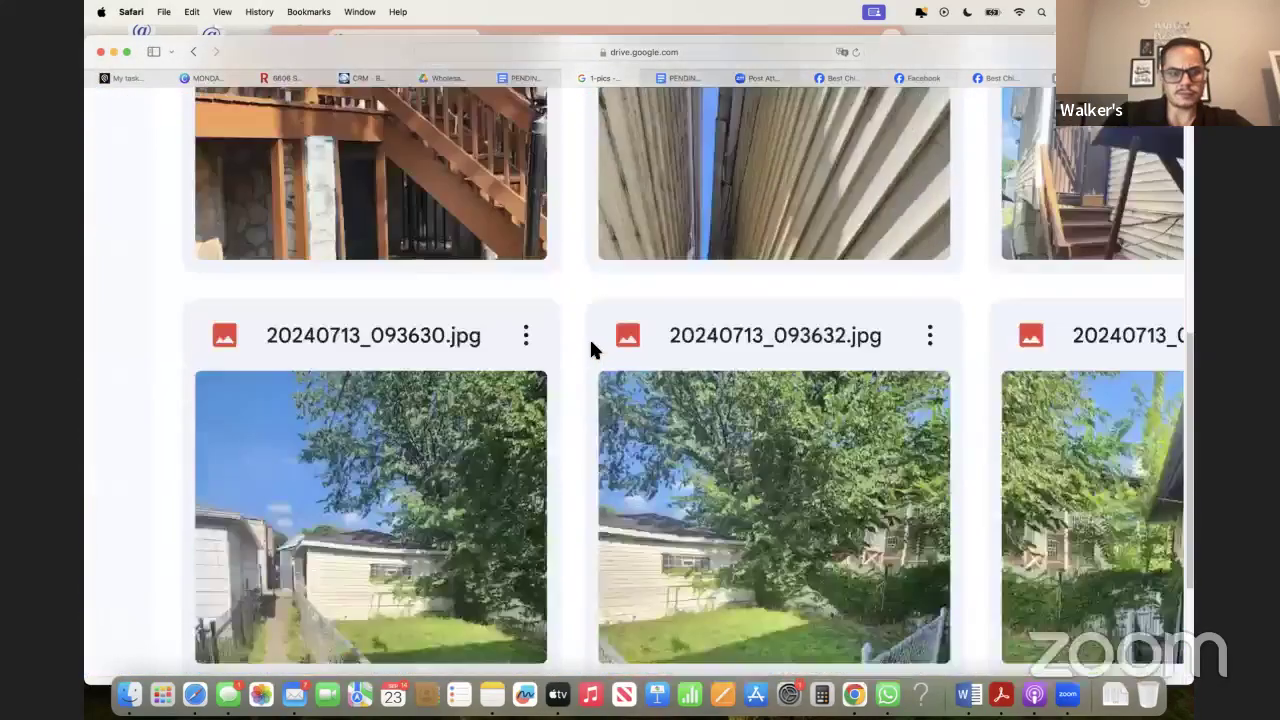
scroll(591, 348, "right", 8)
scroll(591, 348, "right", 8)
scroll(591, 348, "down", 5)
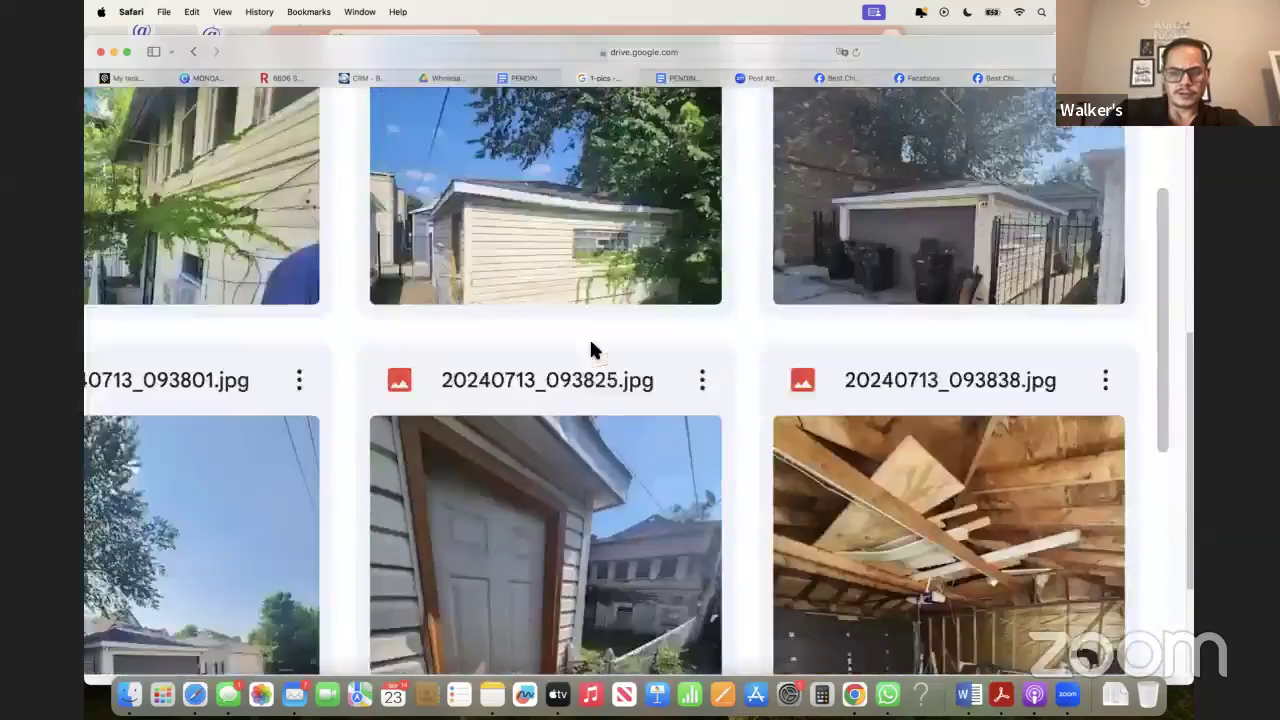
scroll(591, 348, "up", 2)
scroll(591, 348, "left", 8)
scroll(591, 348, "left", 13)
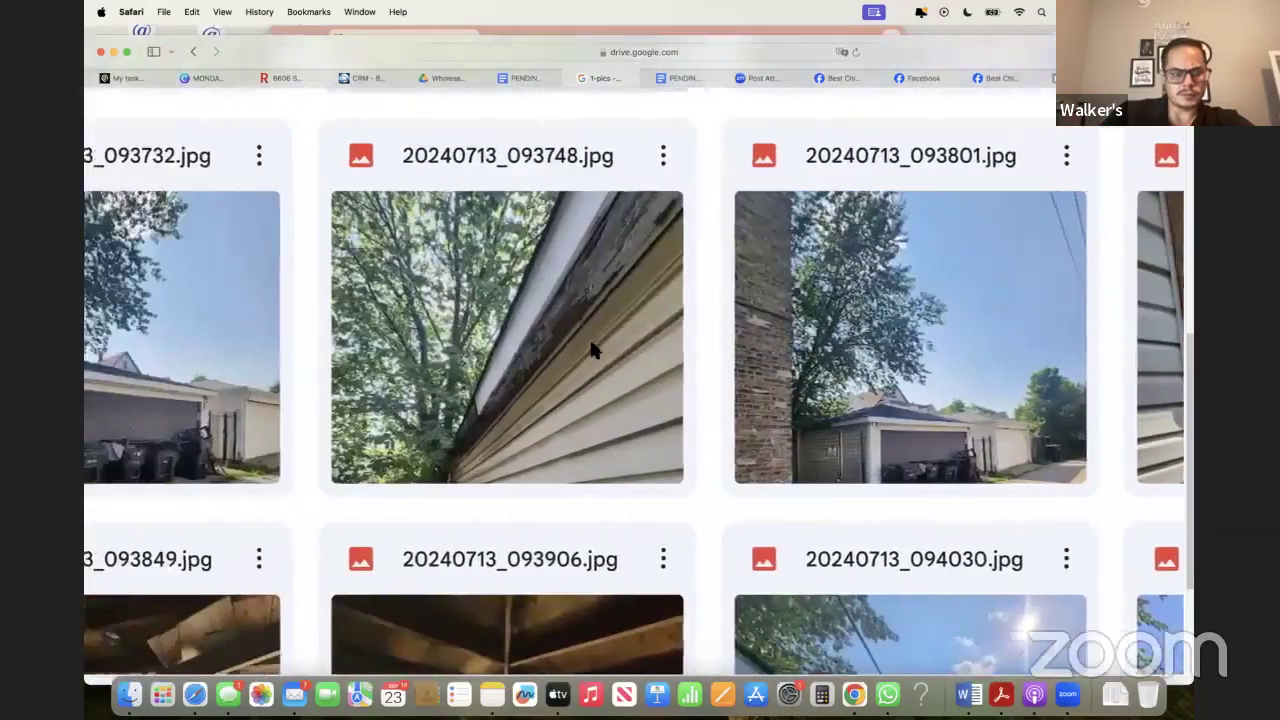
scroll(591, 348, "down", 5)
scroll(591, 348, "right", 20)
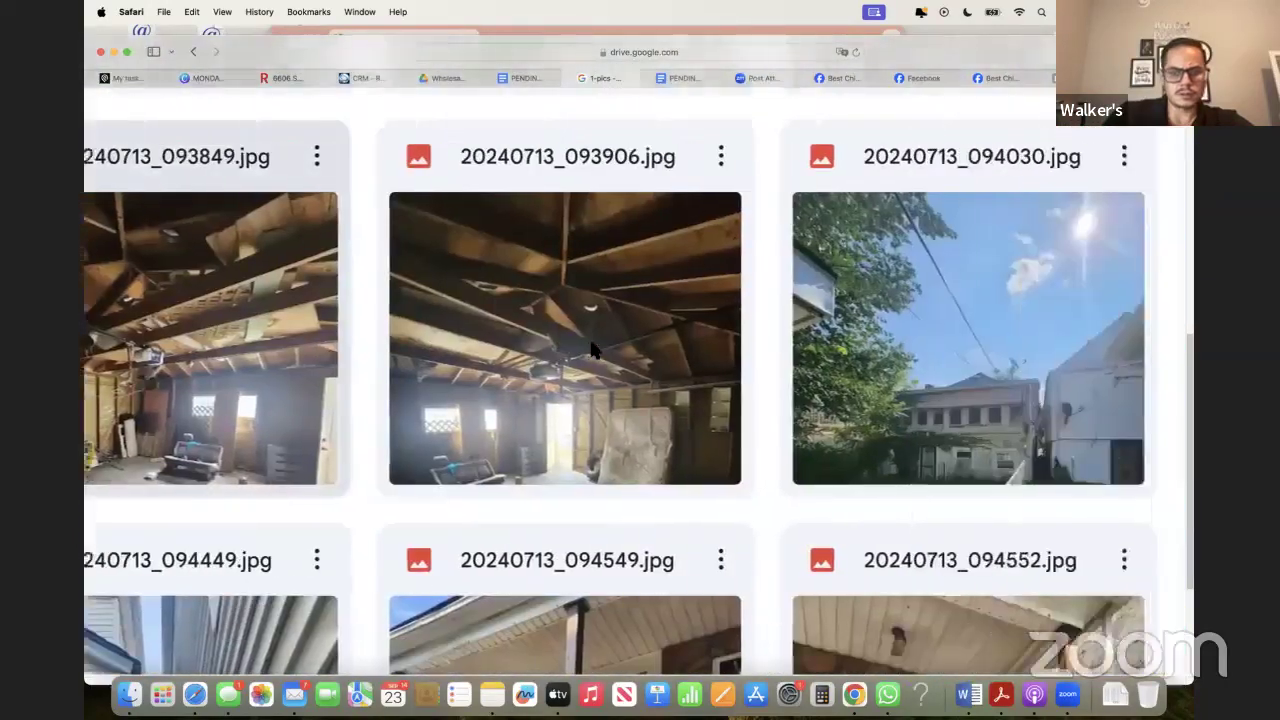
Find the first interior pictures in the folder and preview them at full size starting with 20240713_094619.jpg
scroll(591, 348, "down", 6)
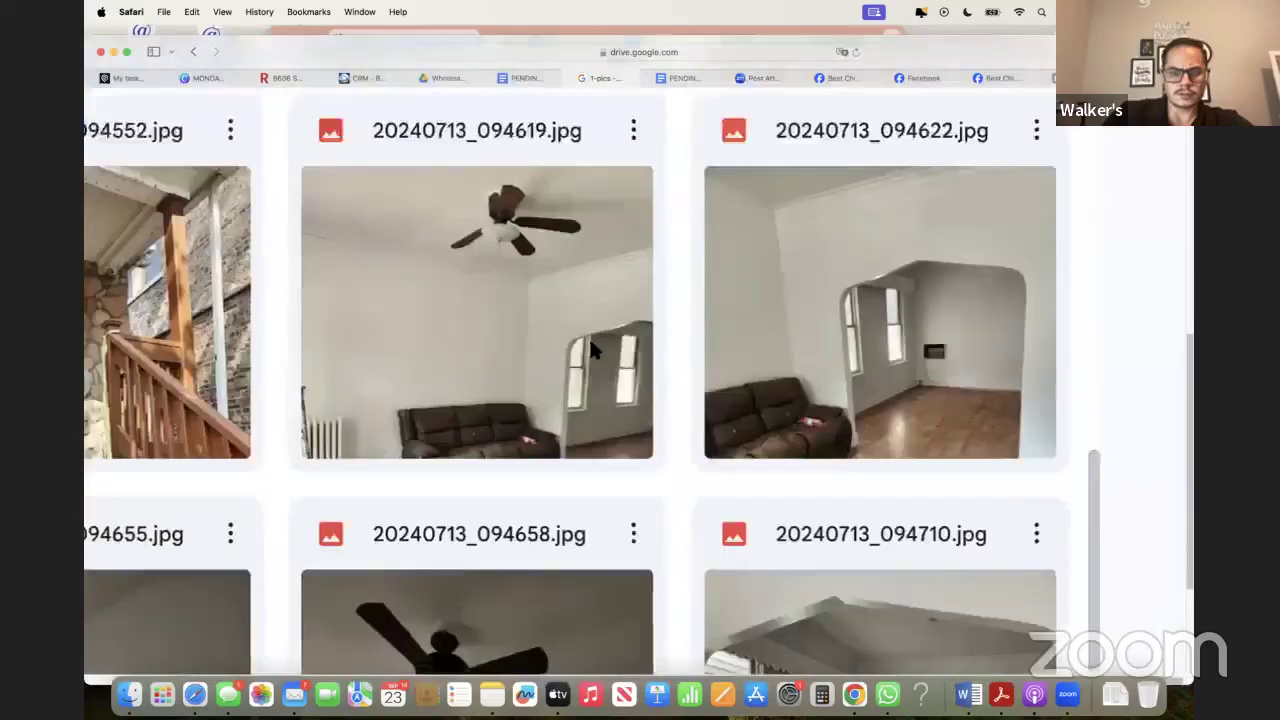
scroll(591, 348, "up", 2)
scroll(572, 405, "left", 20)
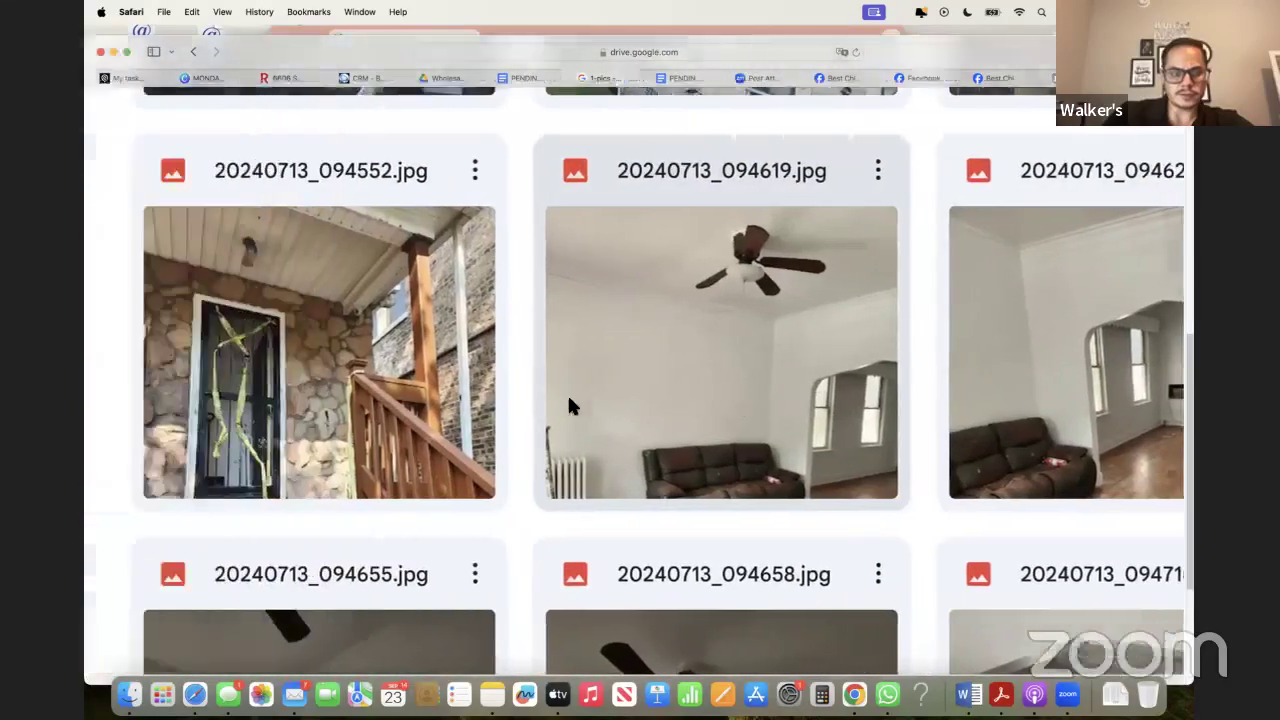
scroll(567, 405, "right", 20)
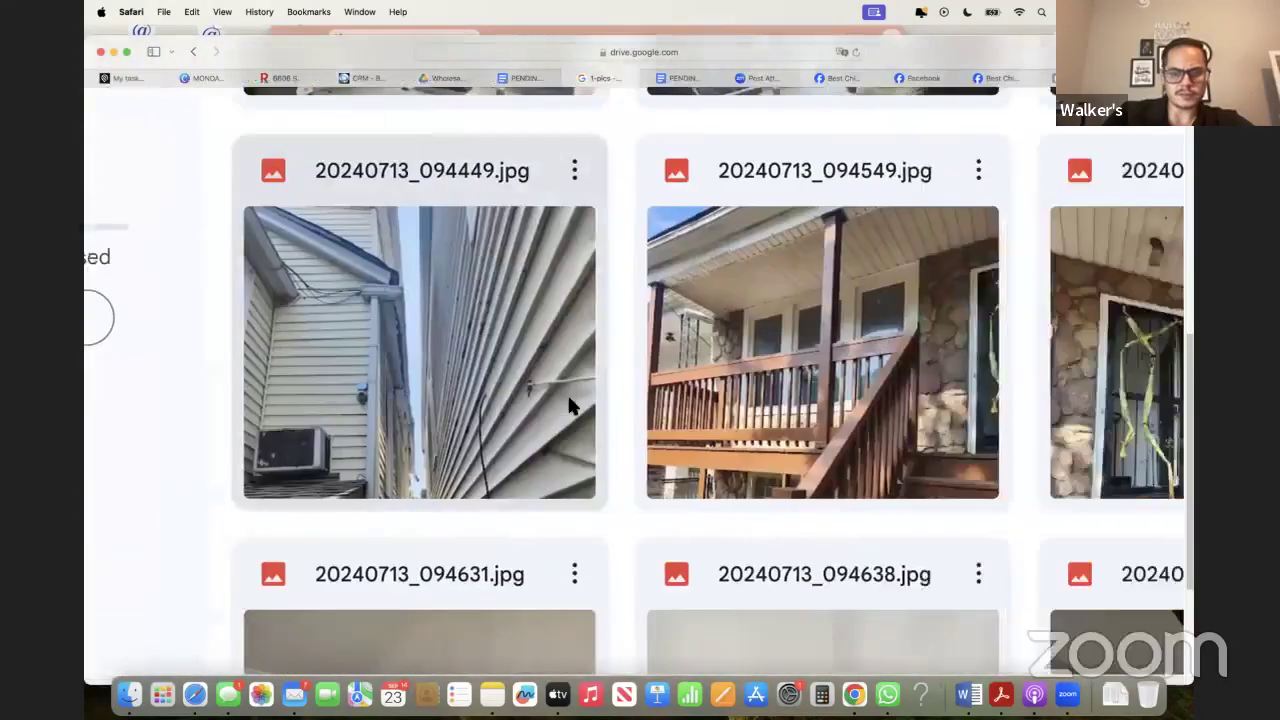
scroll(661, 396, "down", 2)
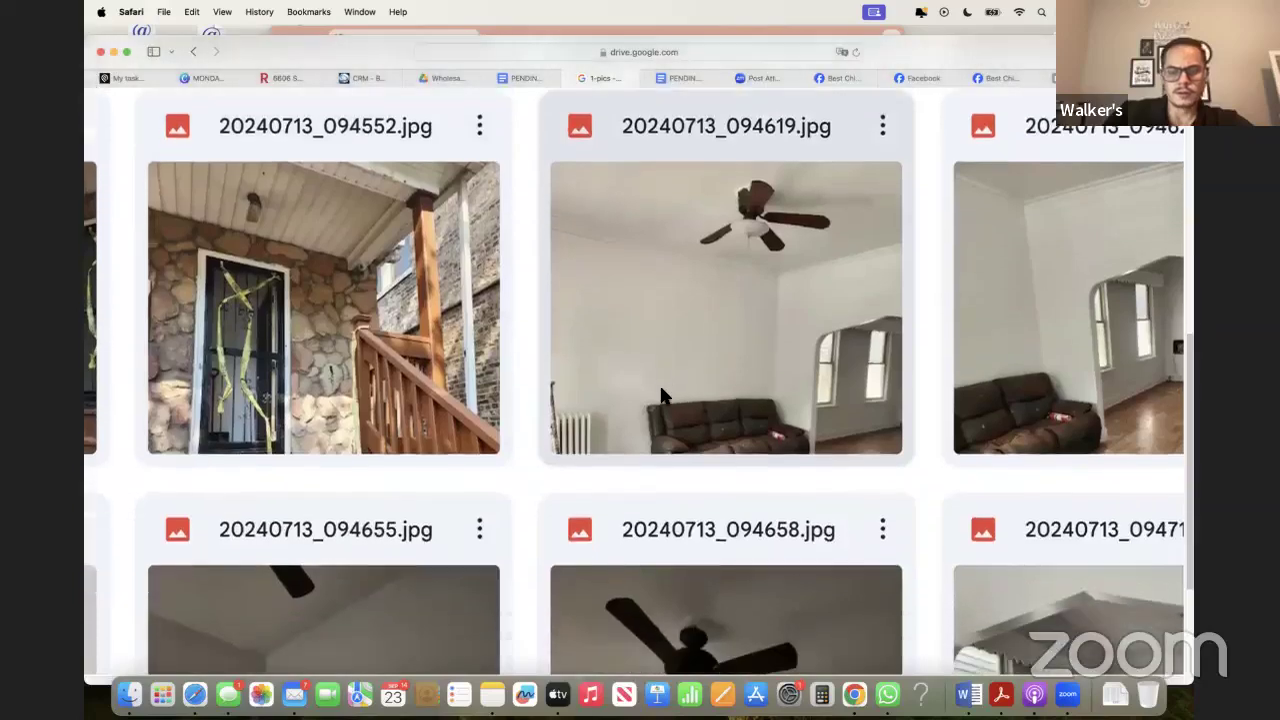
double_click(661, 396)
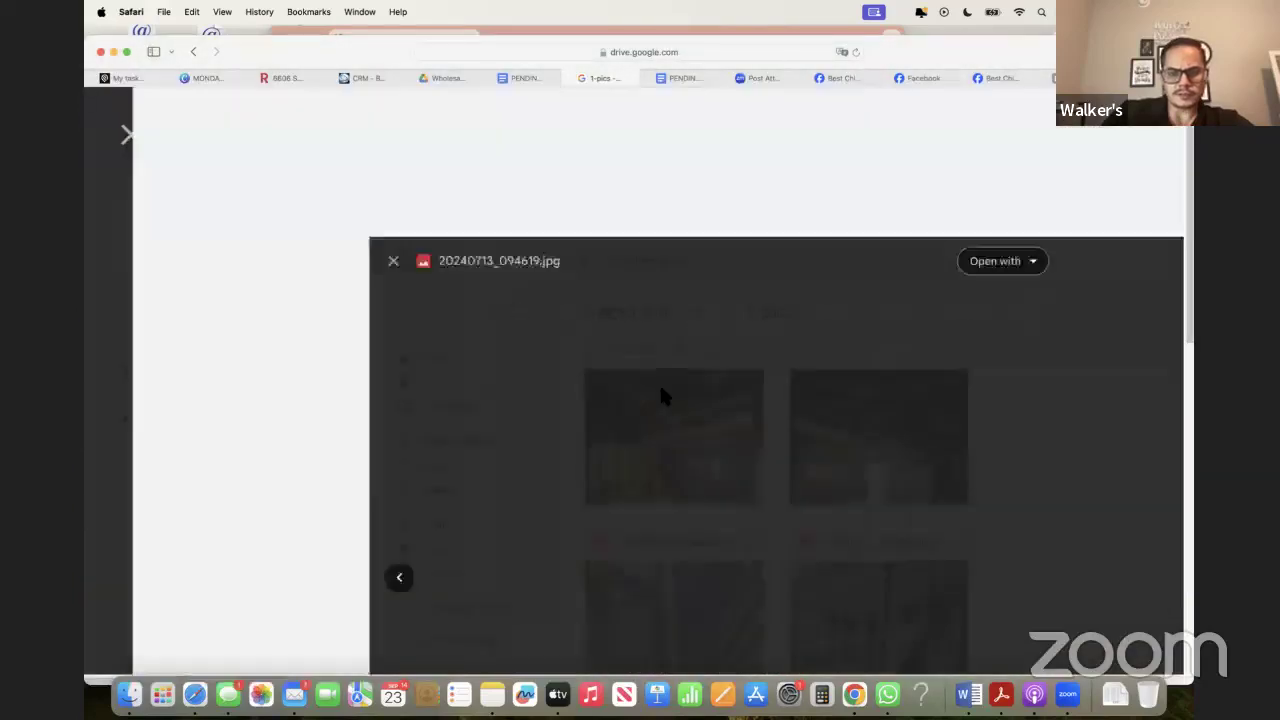
key("Right")
key("Right")
key("Right")
key("Right")
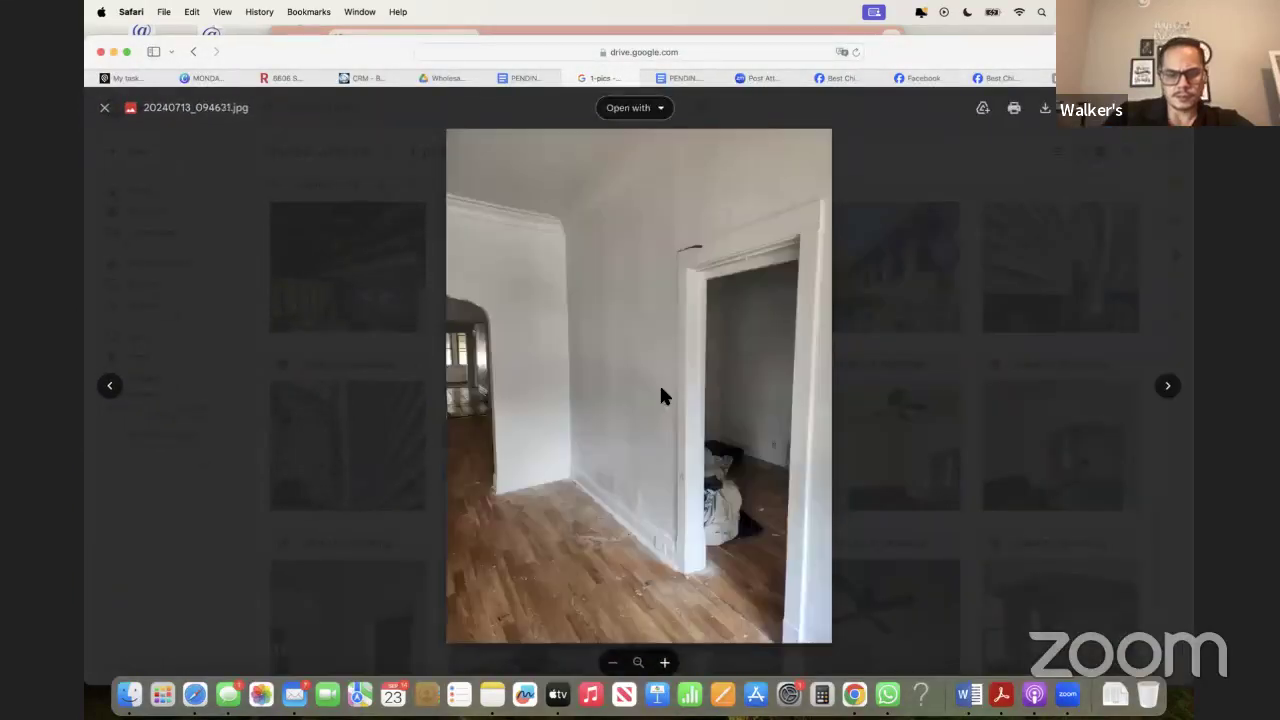
Page through the full-size interior pictures of the empty rooms up to the hallway beside the bathroom
key("Right")
key("Right")
key("Right")
key("Right")
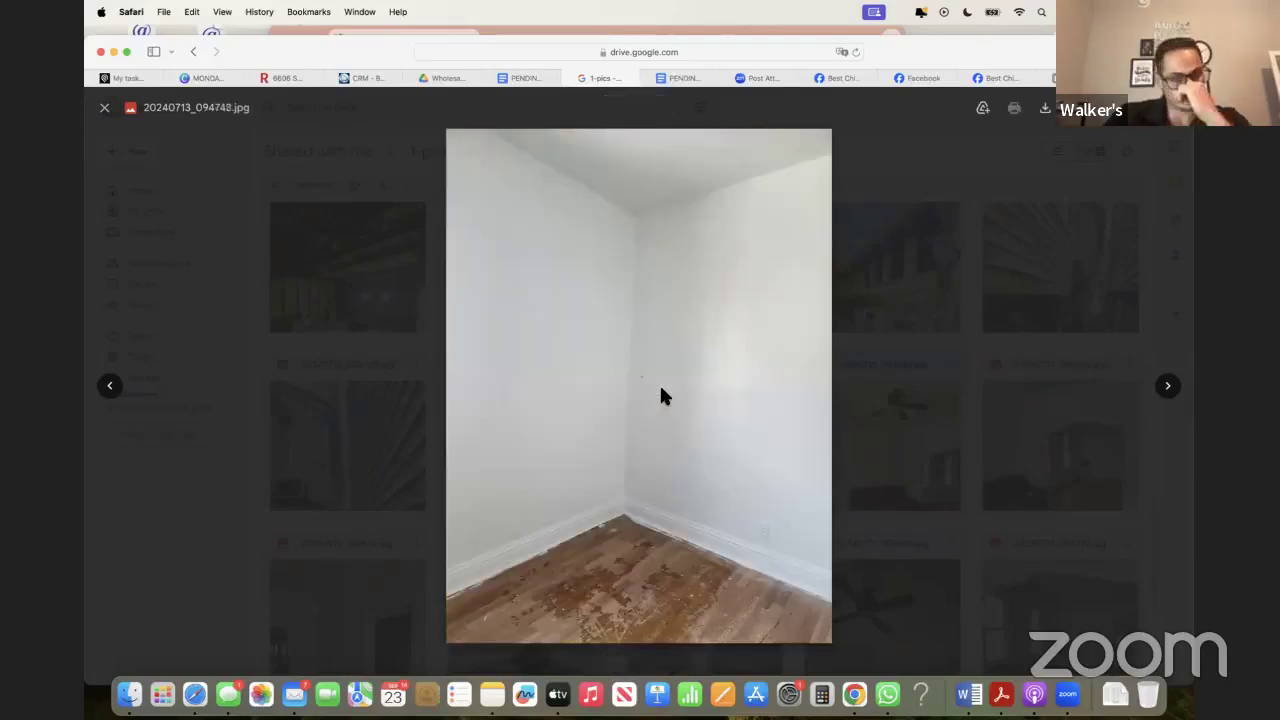
key("Right")
key("Right")
key("Right")
key("Right")
key("Right")
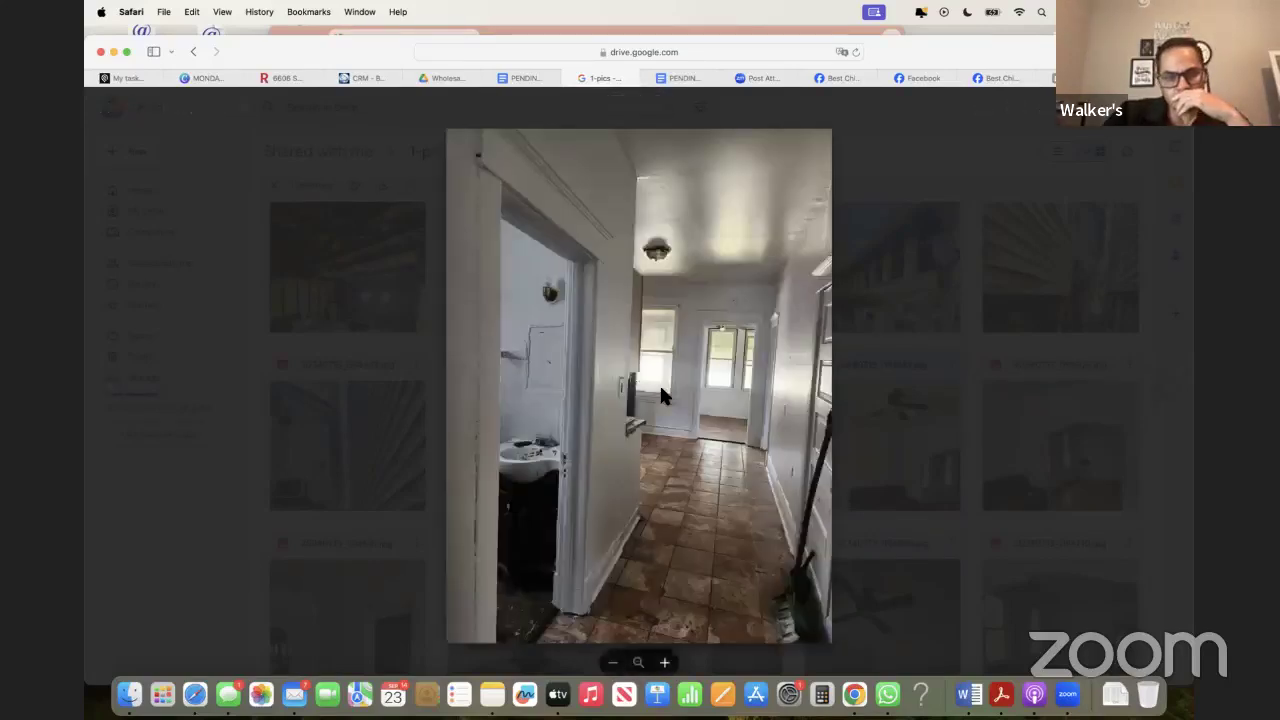
Inspect the full-size pictures of the bathroom, the pantry doorway and the kitchen sink area for rehab needs
key("Right")
key("Right")
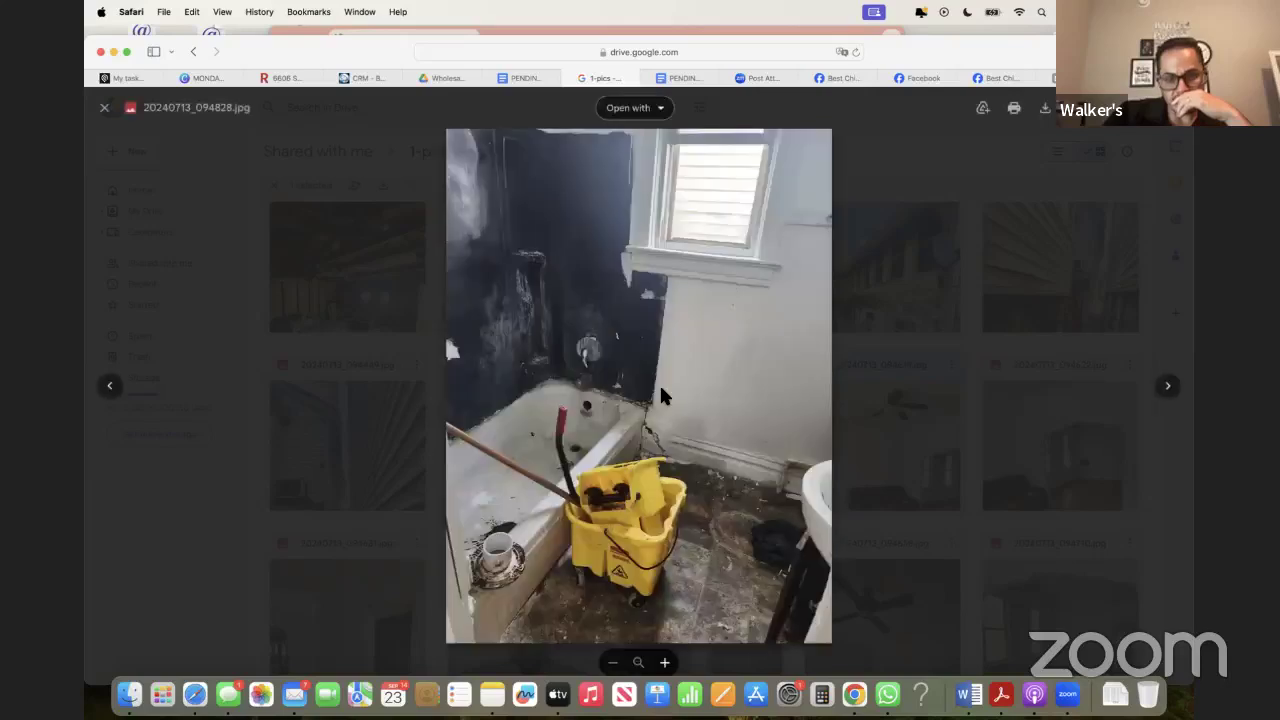
key("Right")
key("Right")
key("Right")
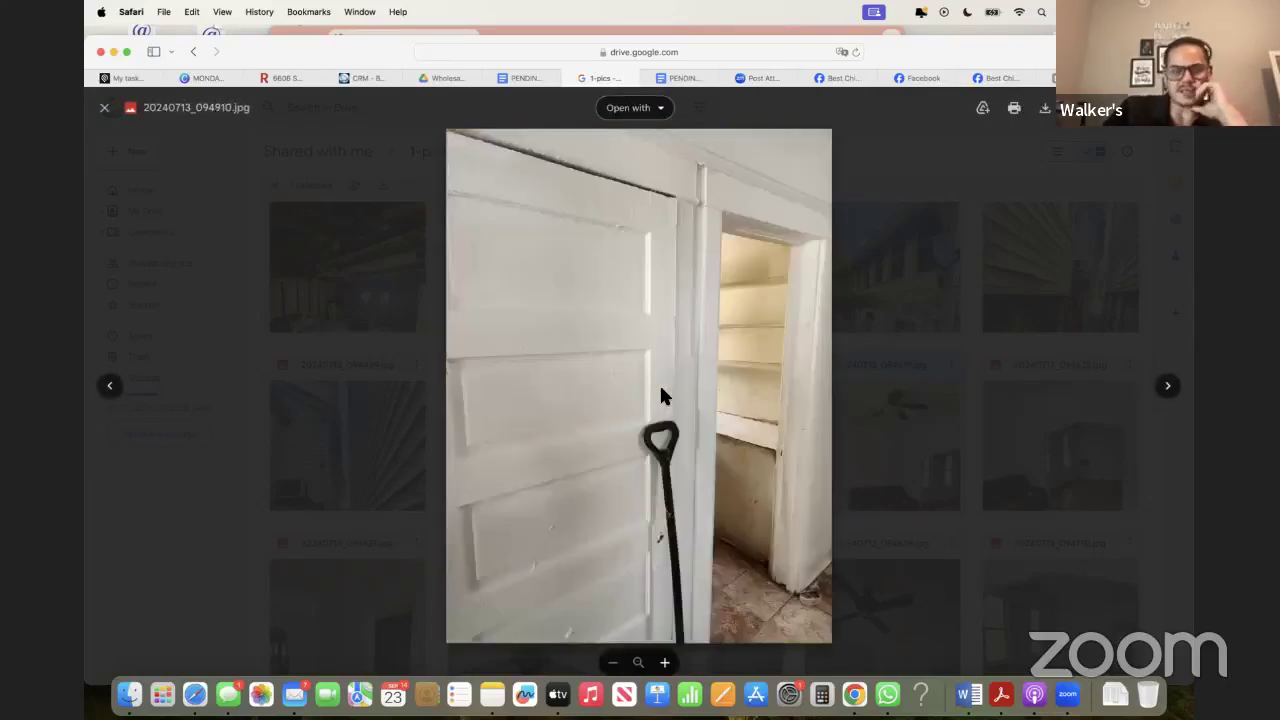
key("Right")
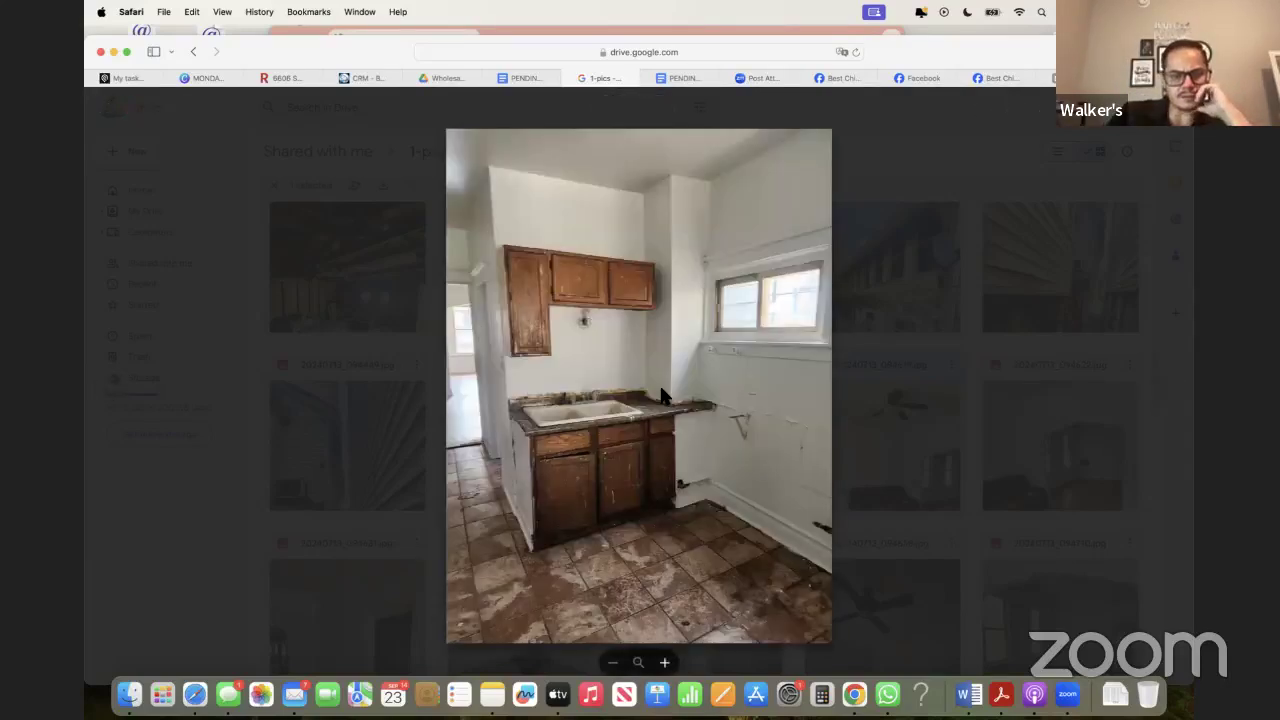
Inspect the full-size pictures of the radiator bedroom and the enclosed porch with the ceiling fan
key("Right")
key("Right")
key("Right")
key("Right")
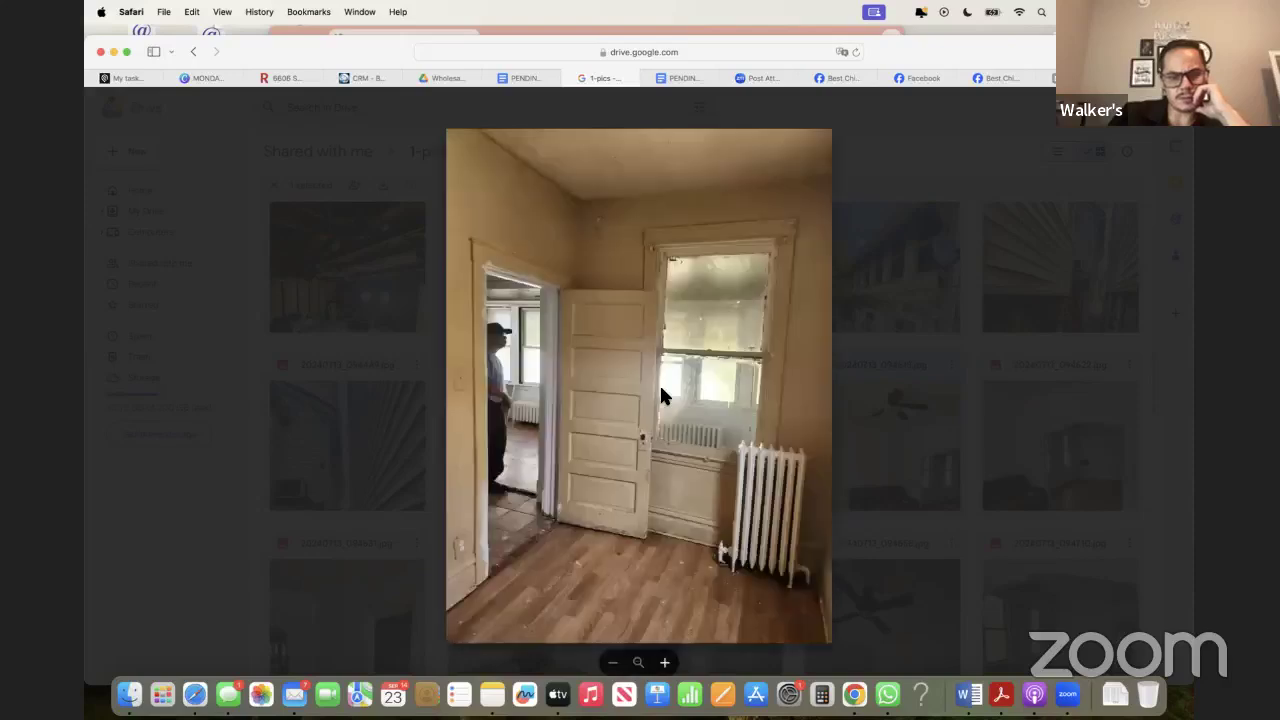
key("Right")
key("Right")
key("Right")
key("Right")
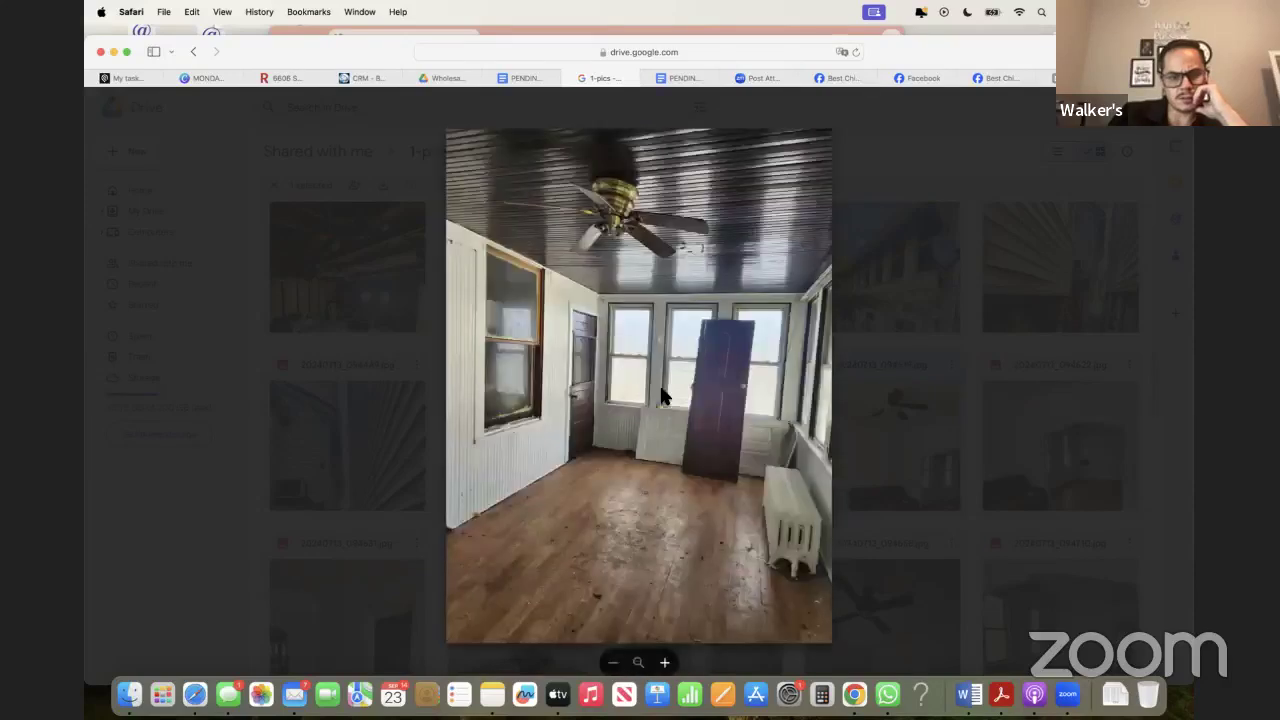
Continue through the full-size pictures from the attic to the damaged bathroom with the pedestal sink
key("Right")
key("Right")
key("Escape")
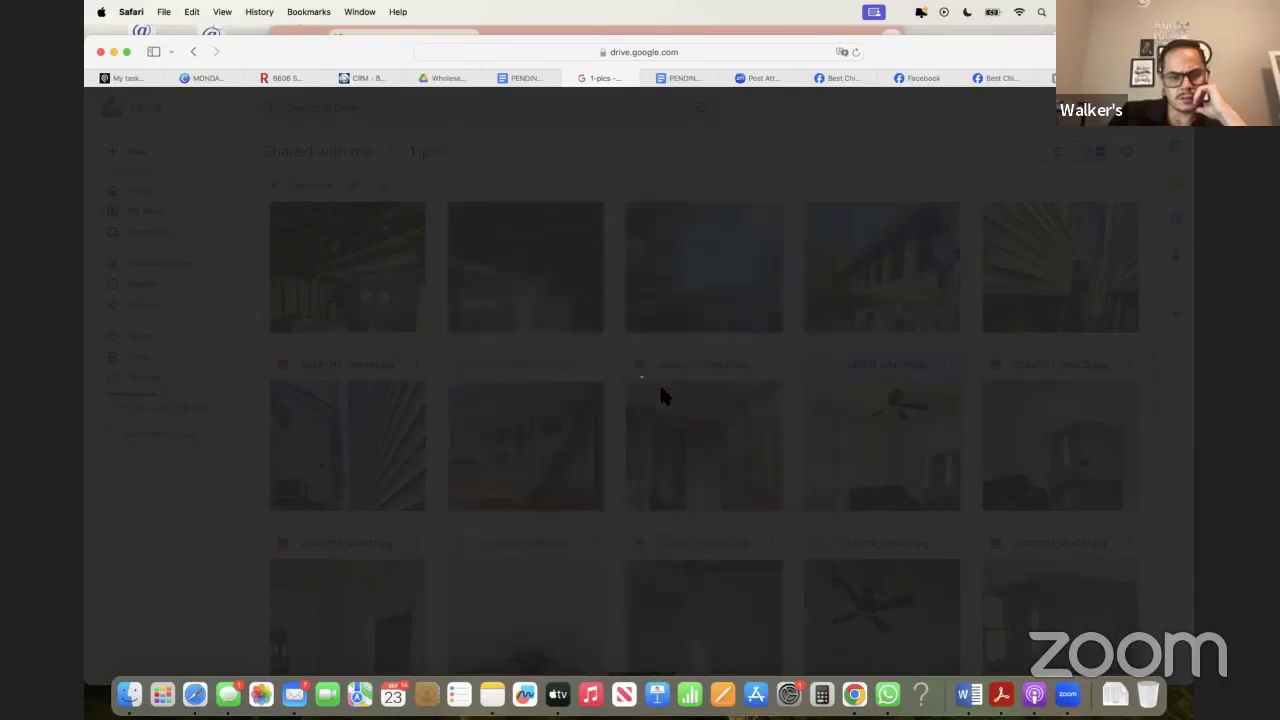
key("Right")
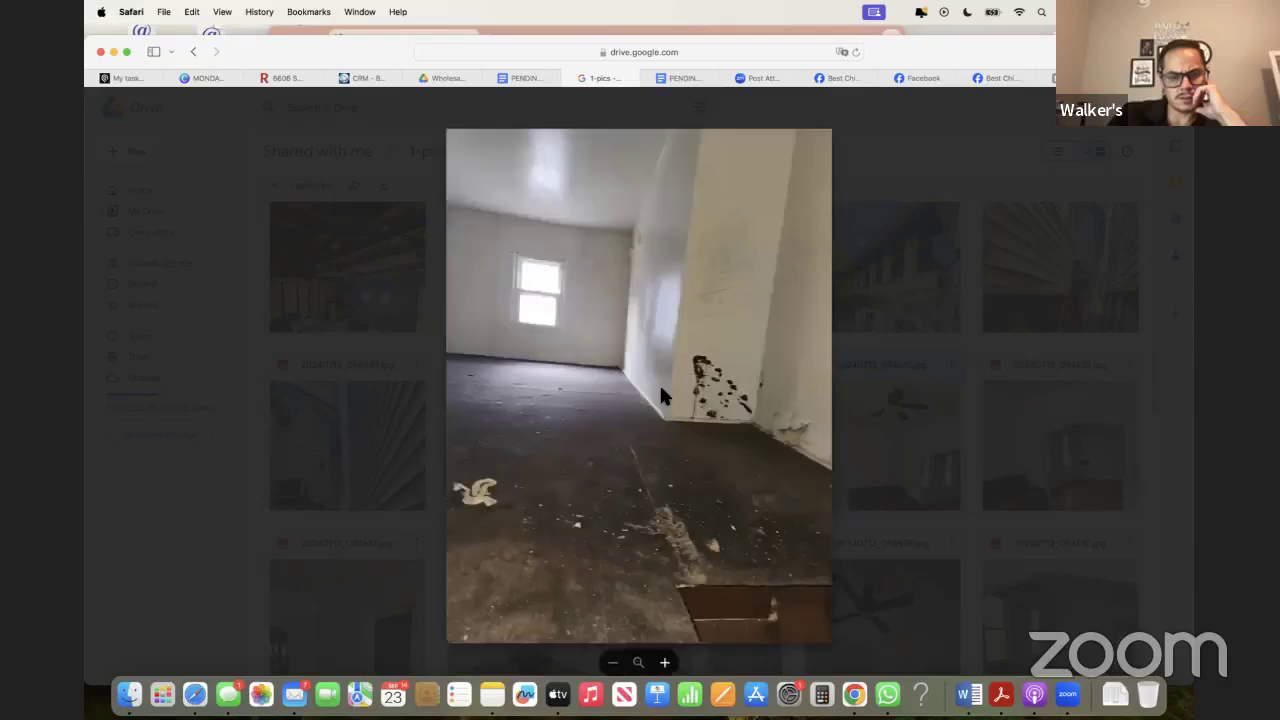
key("Right")
key("Right")
key("Right")
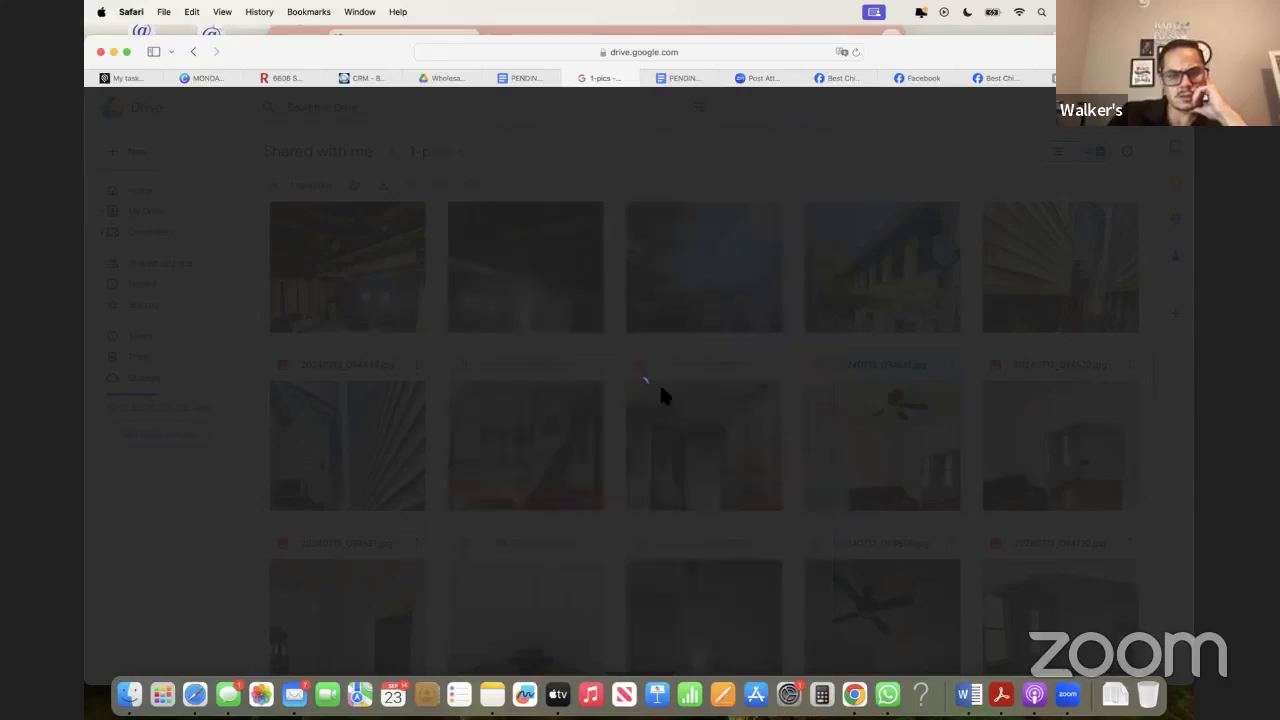
key("Right")
key("Right")
key("Right")
key("Right")
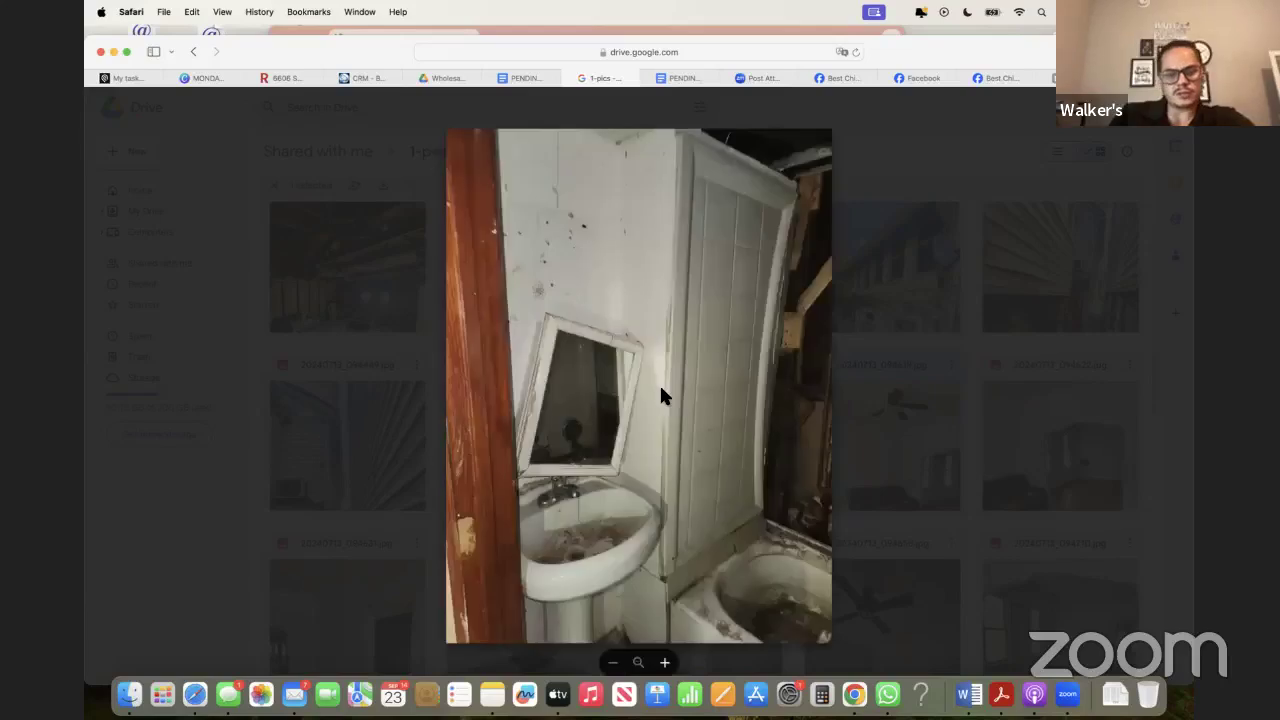
Inspect the full-size pictures from the water heater area to the furnished bedroom with the tiled floor
key("Right")
key("Right")
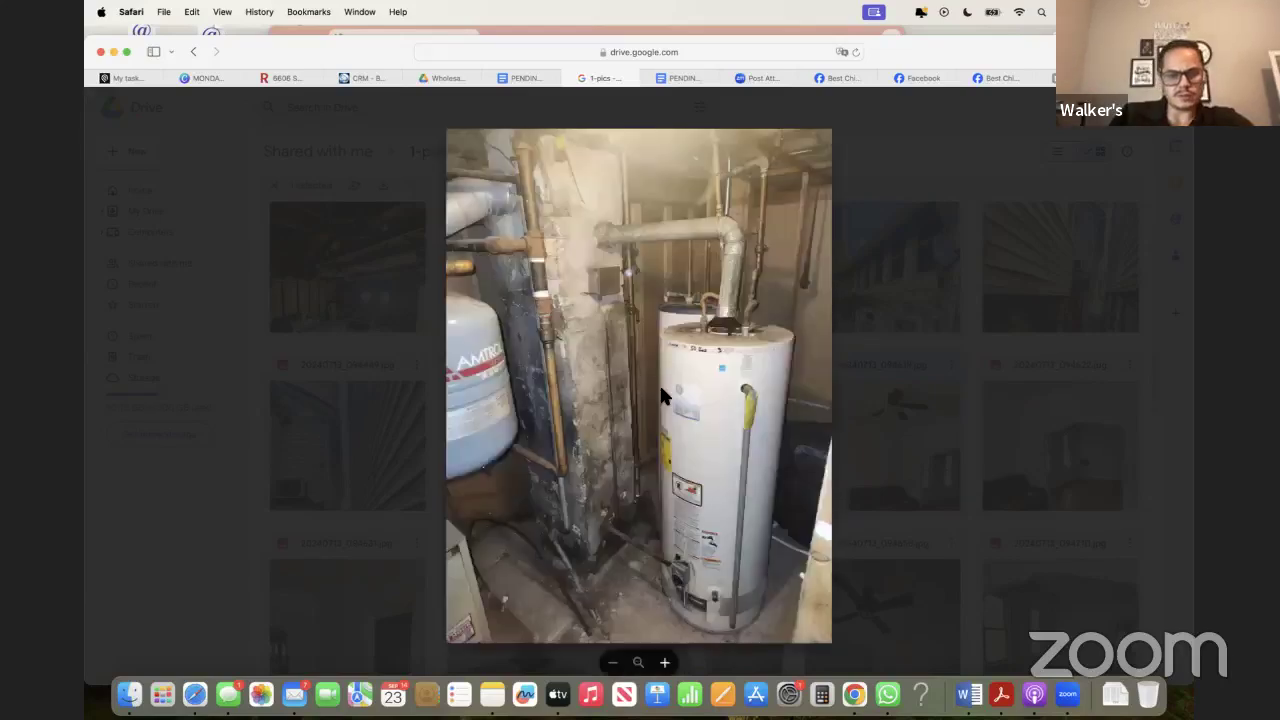
key("Right")
key("Right")
key("Right")
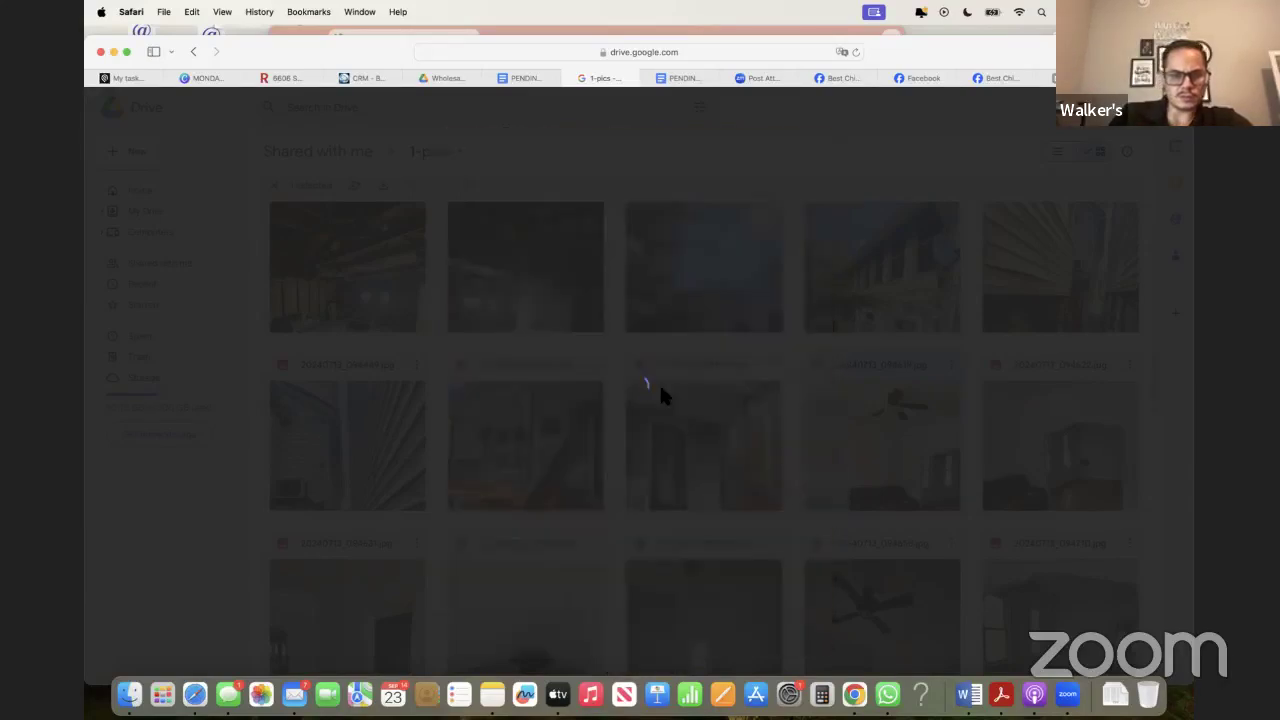
key("Right")
key("Right")
key("Right")
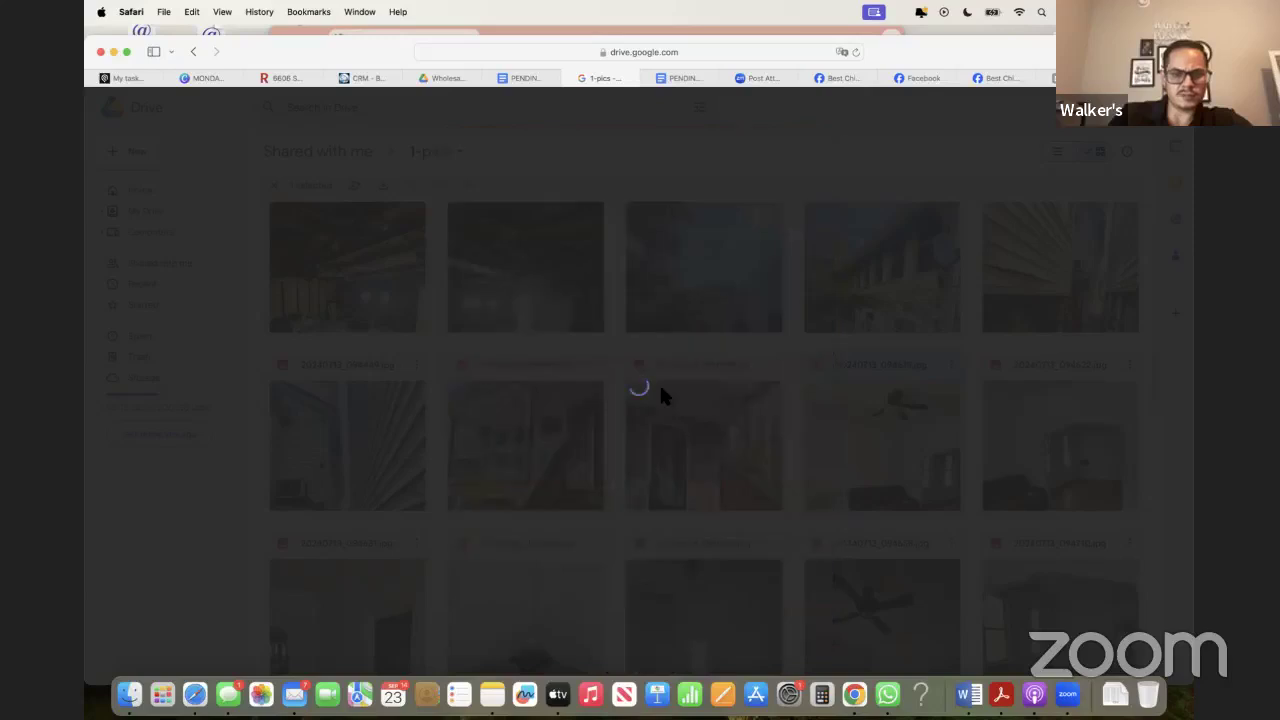
key("Right")
key("Right")
key("Right")
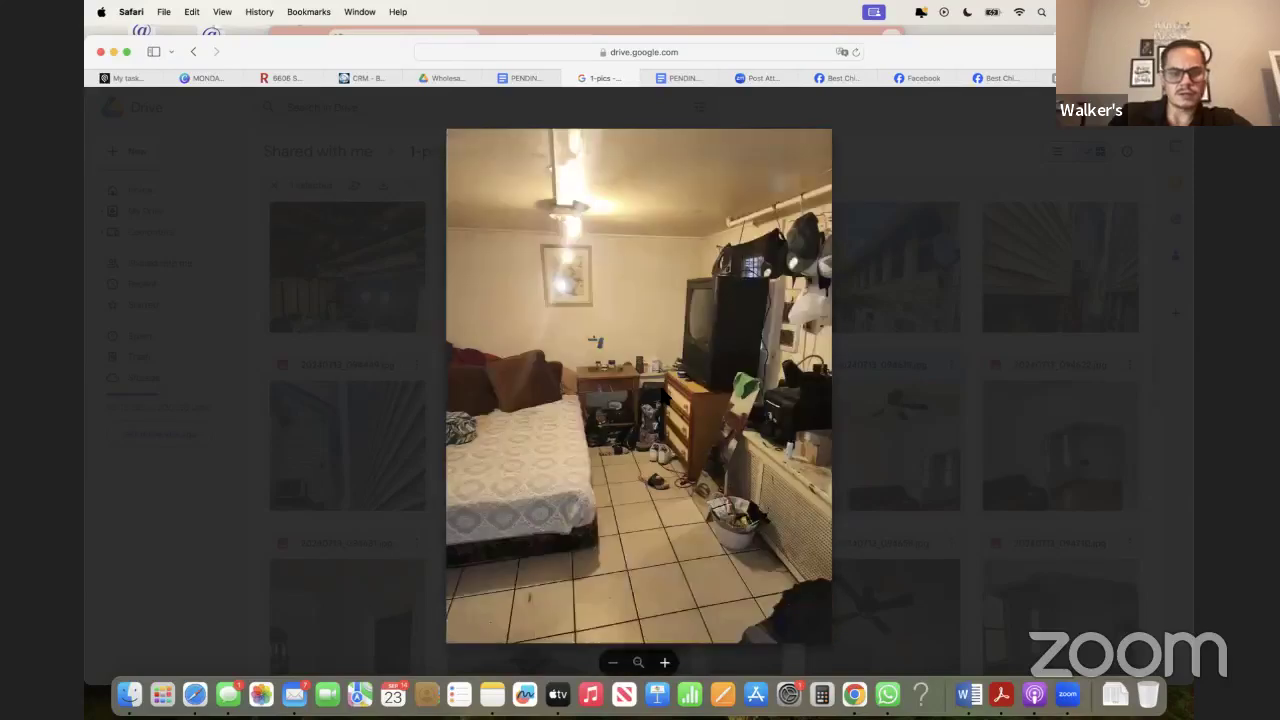
Review the remaining full-size interior pictures, including 20240713_100302.jpg, through the folder's last one, 20240713_100417.jpg
key("Right")
key("Right")
key("Right")
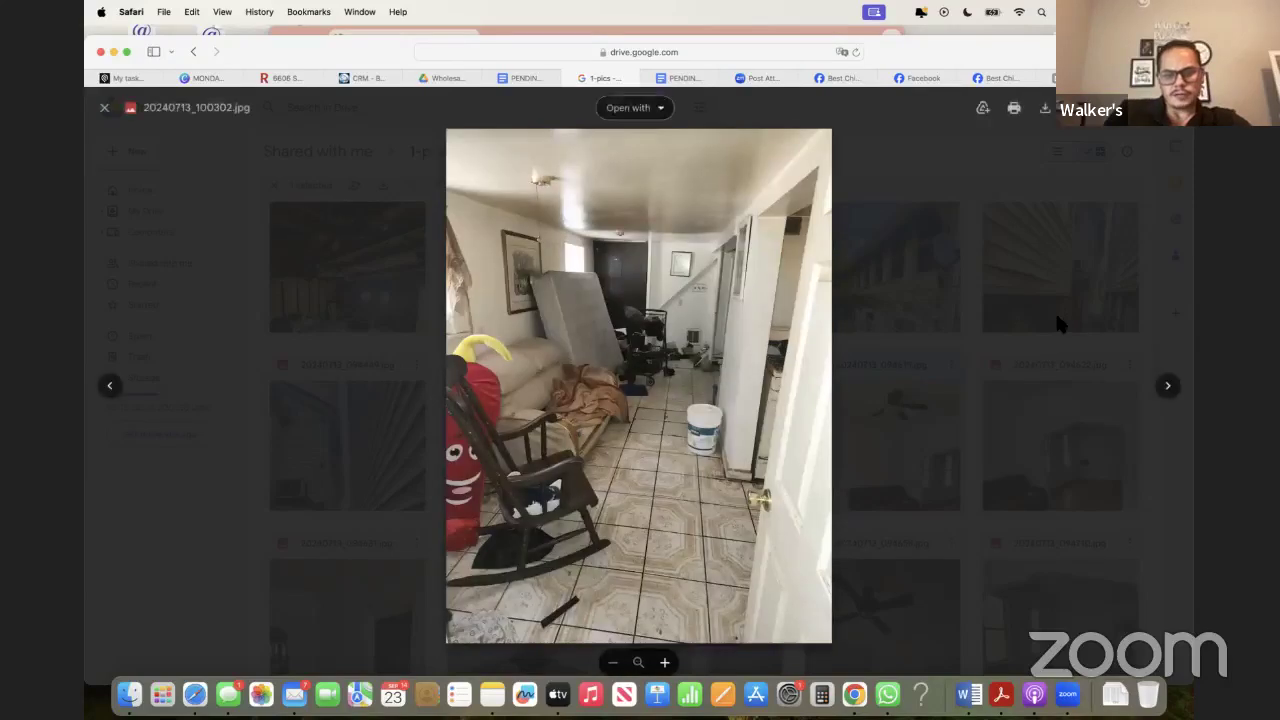
key("Right")
key("Right")
key("Right")
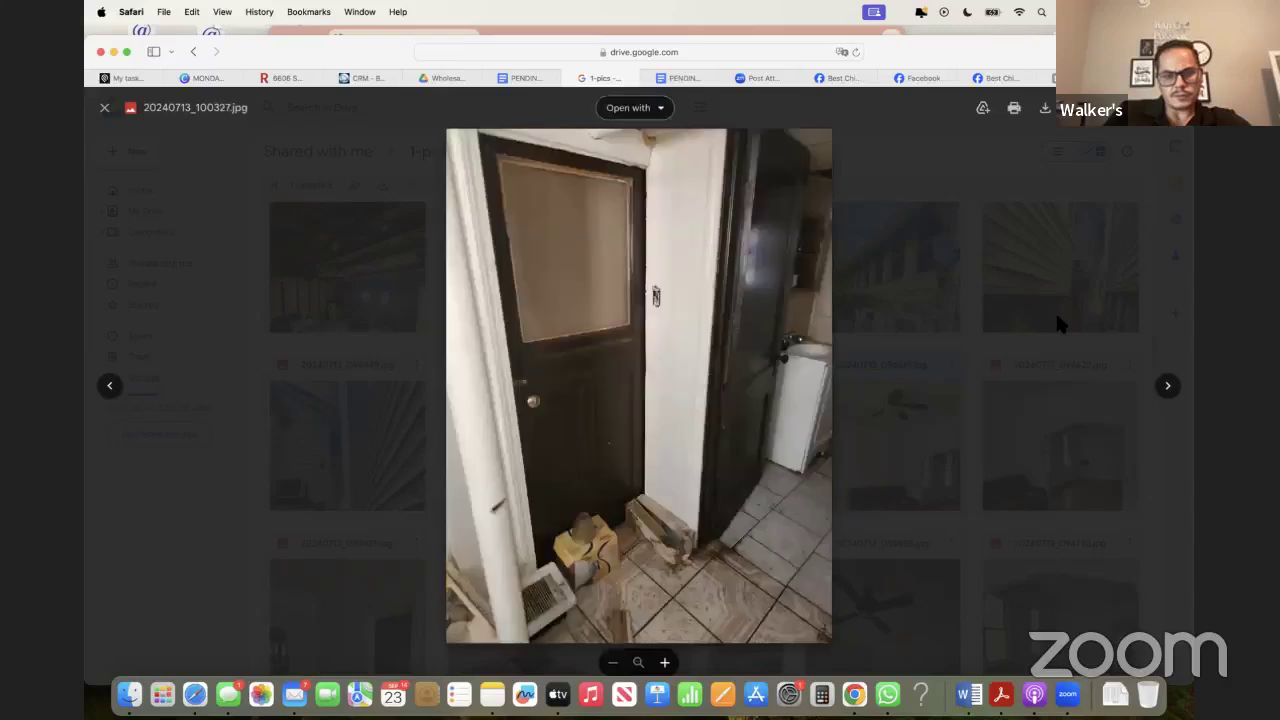
key("Right")
key("Right")
key("Right")
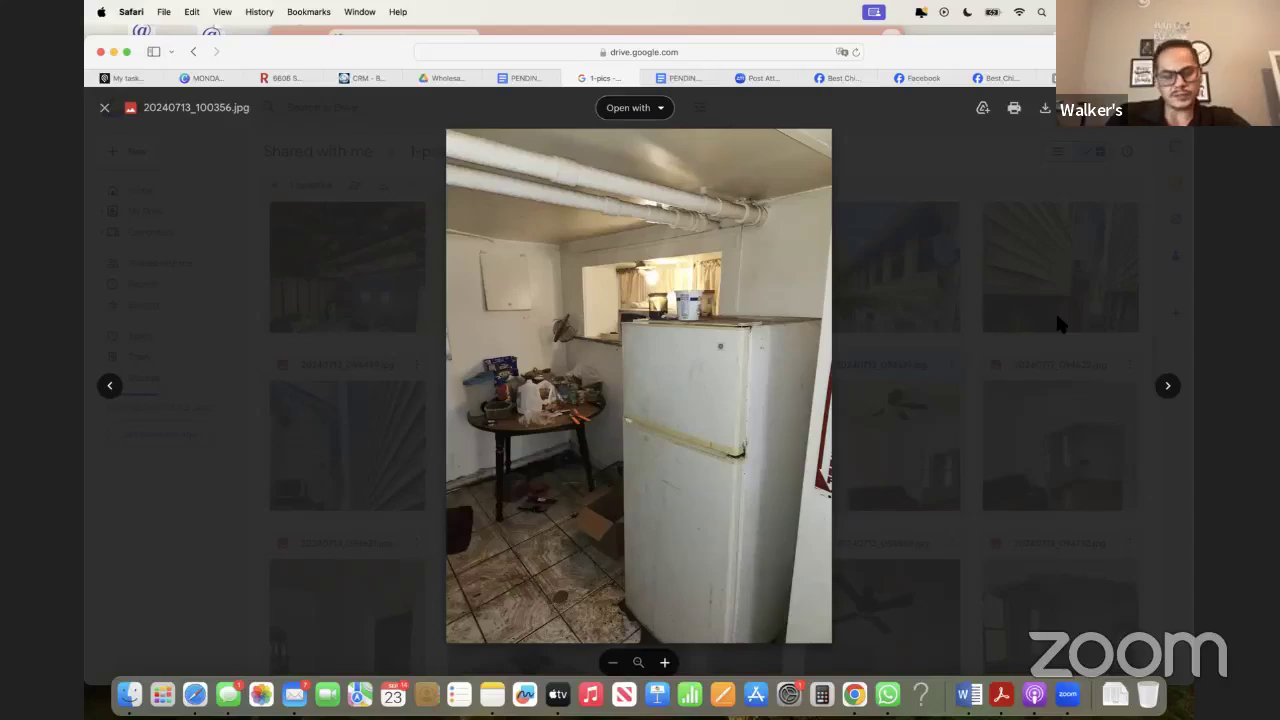
key("Right")
key("Right")
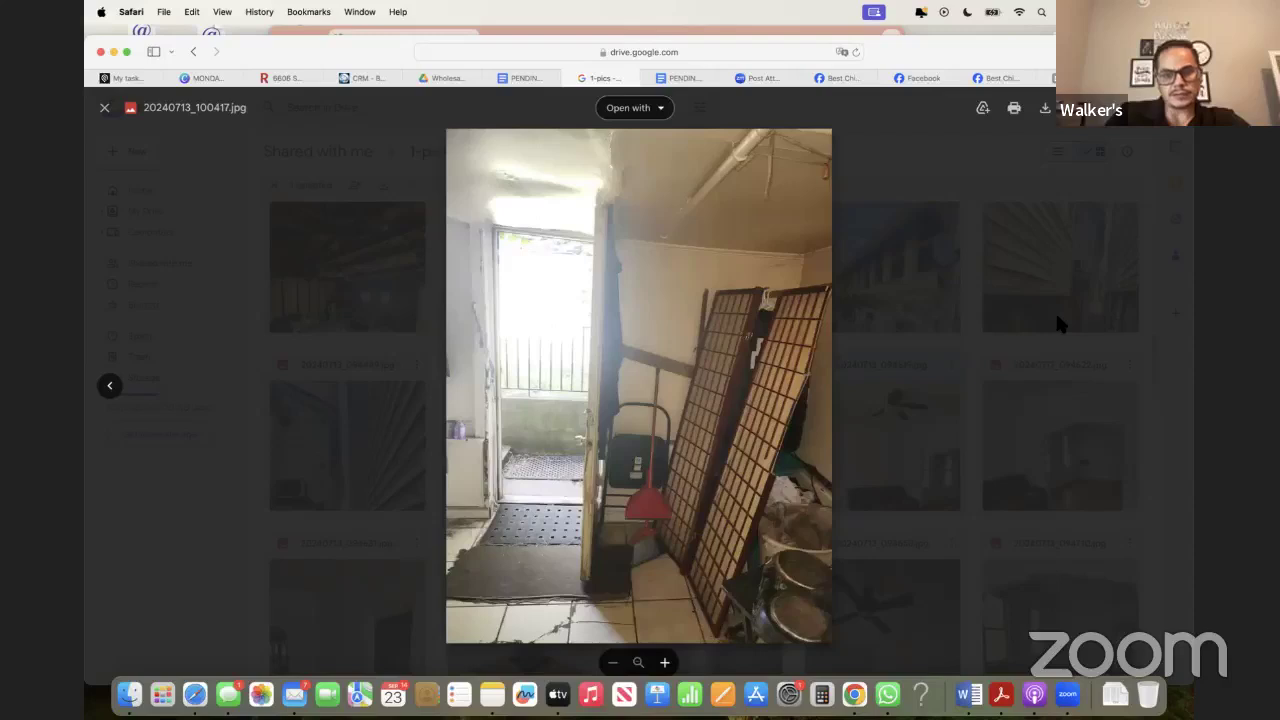
Close the picture preview and review the CRM lead's rehab, mortgage, seller motivation and ARV/rent sections
key("Escape")
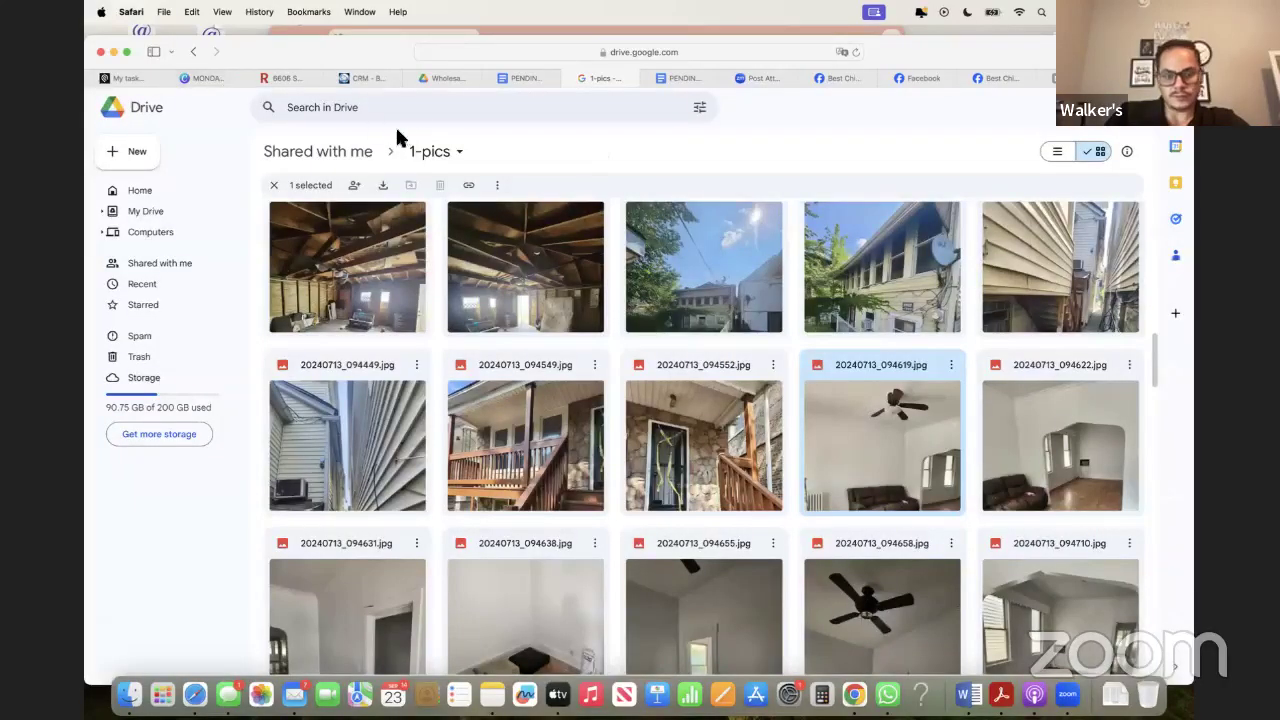
left_click(365, 78)
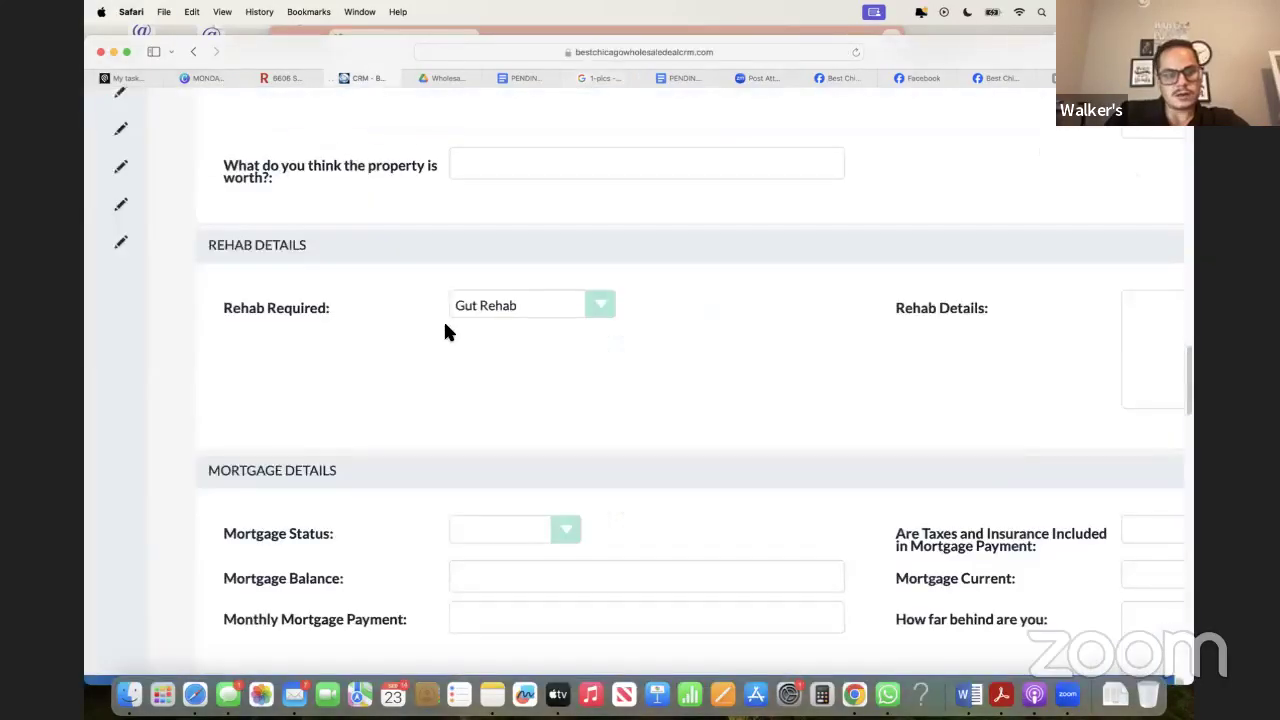
left_click(500, 303)
left_click(505, 306)
scroll(573, 372, "down", 8)
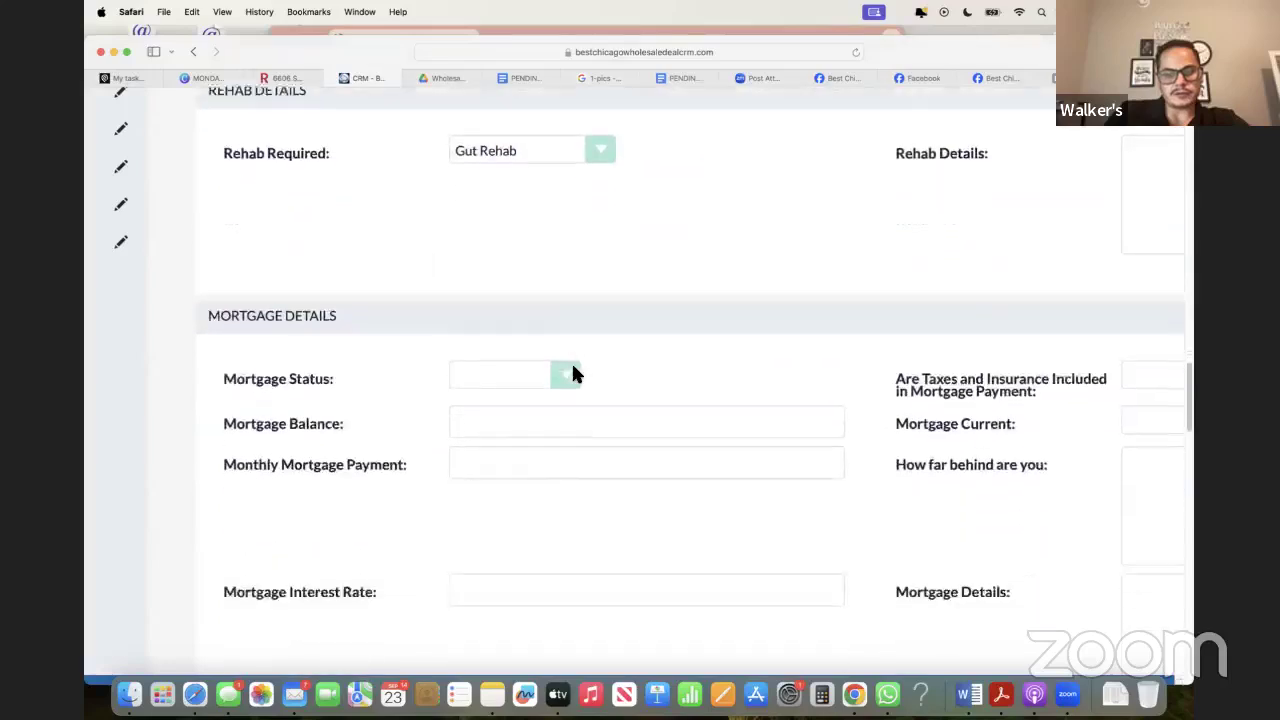
scroll(573, 372, "down", 15)
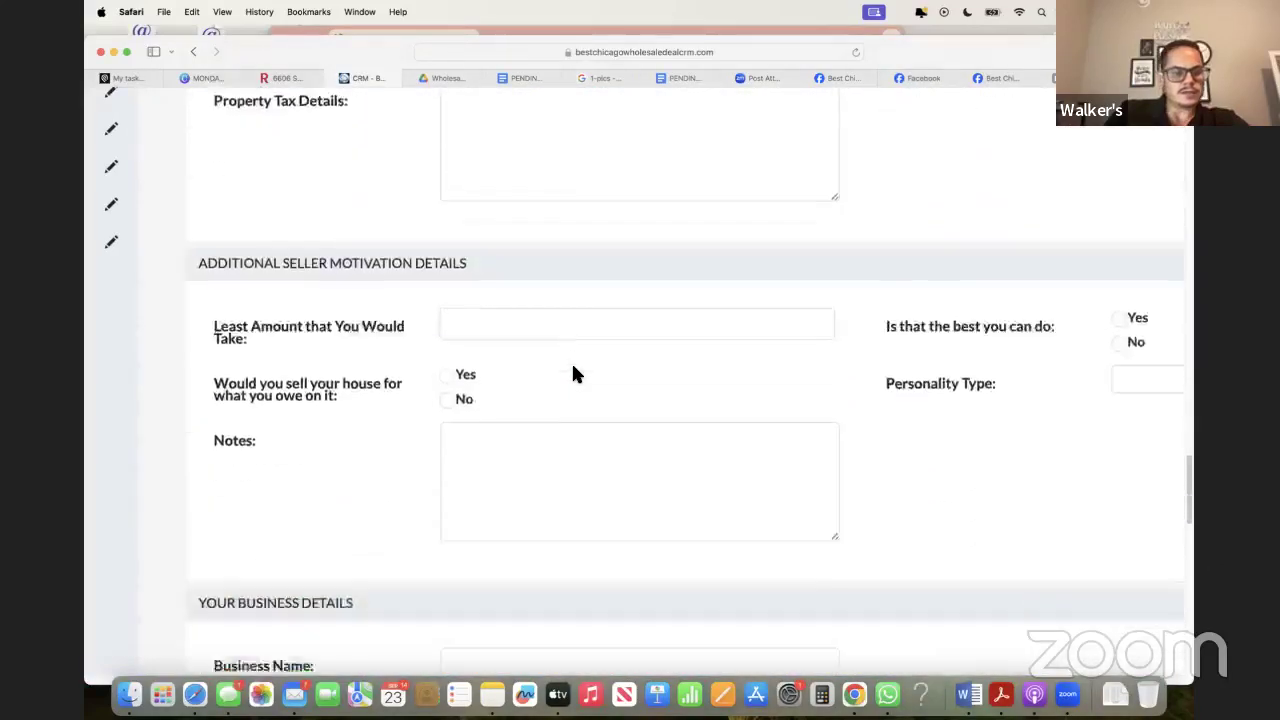
scroll(573, 372, "right", 3)
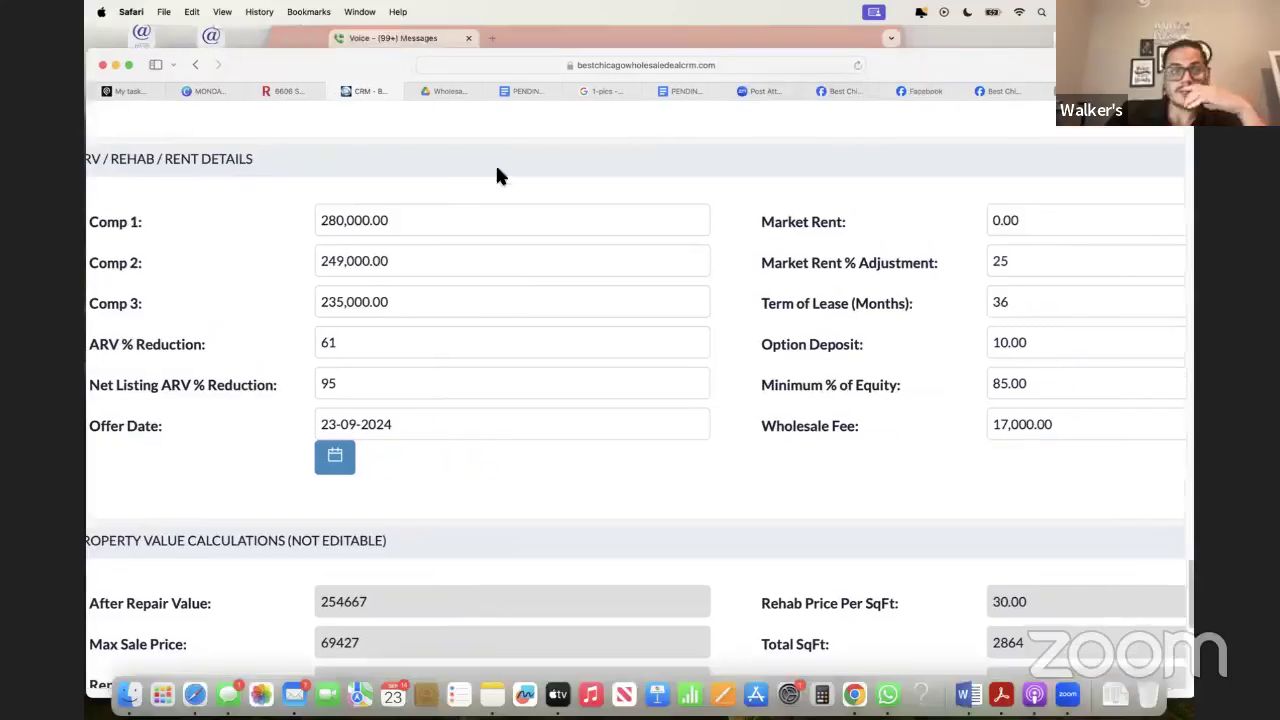
Switch to the PENDING deal document and review the sold and pending single family comps
left_click(513, 93)
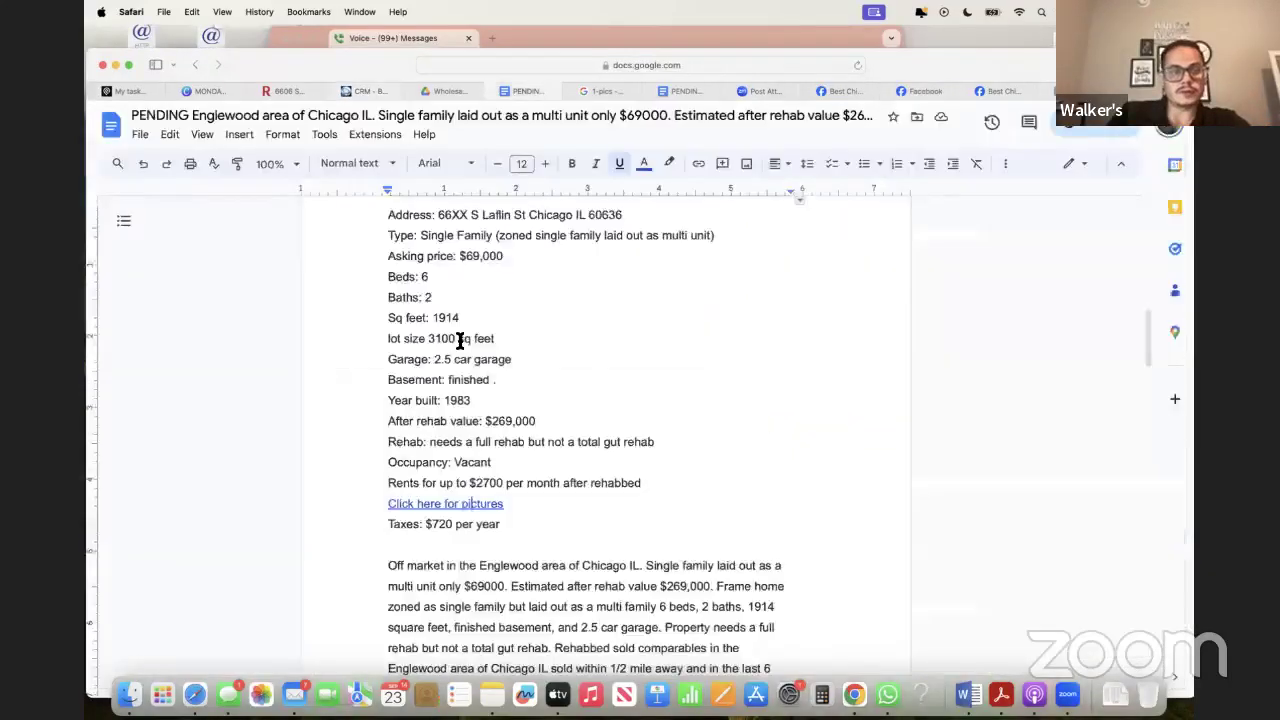
scroll(458, 338, "down", 15)
scroll(460, 340, "down", 1)
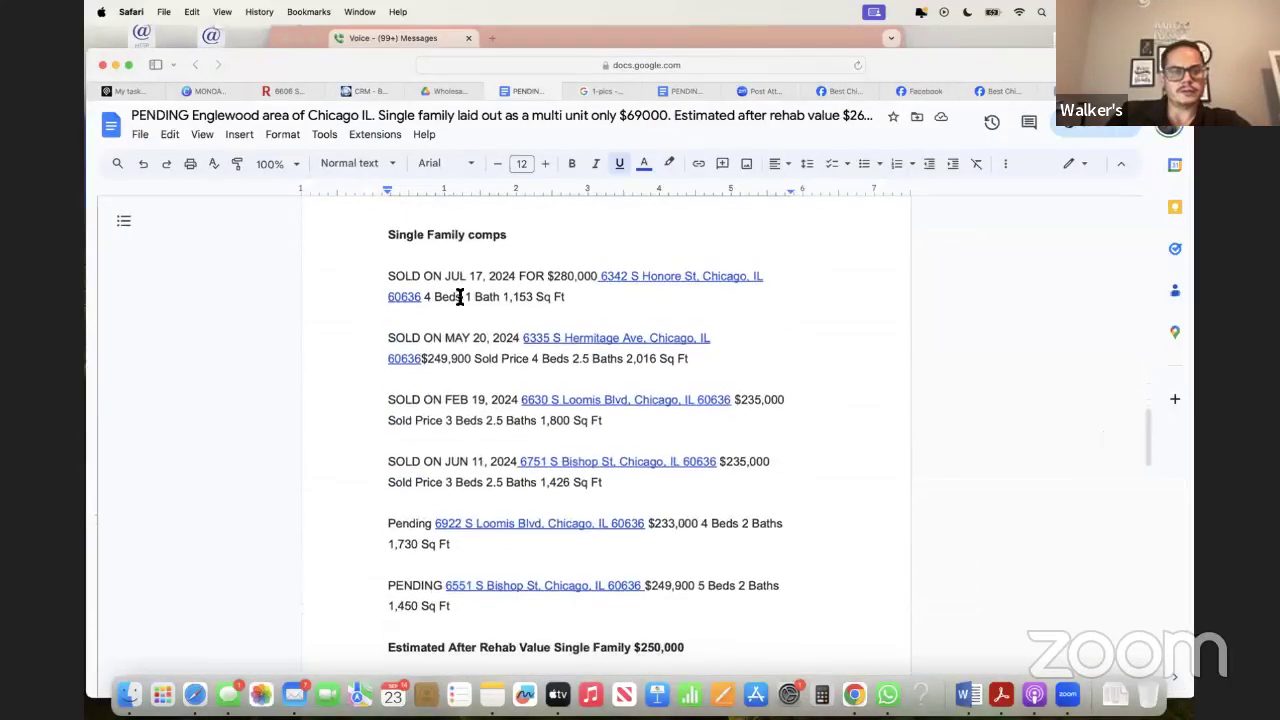
left_click_drag(458, 271, 511, 490)
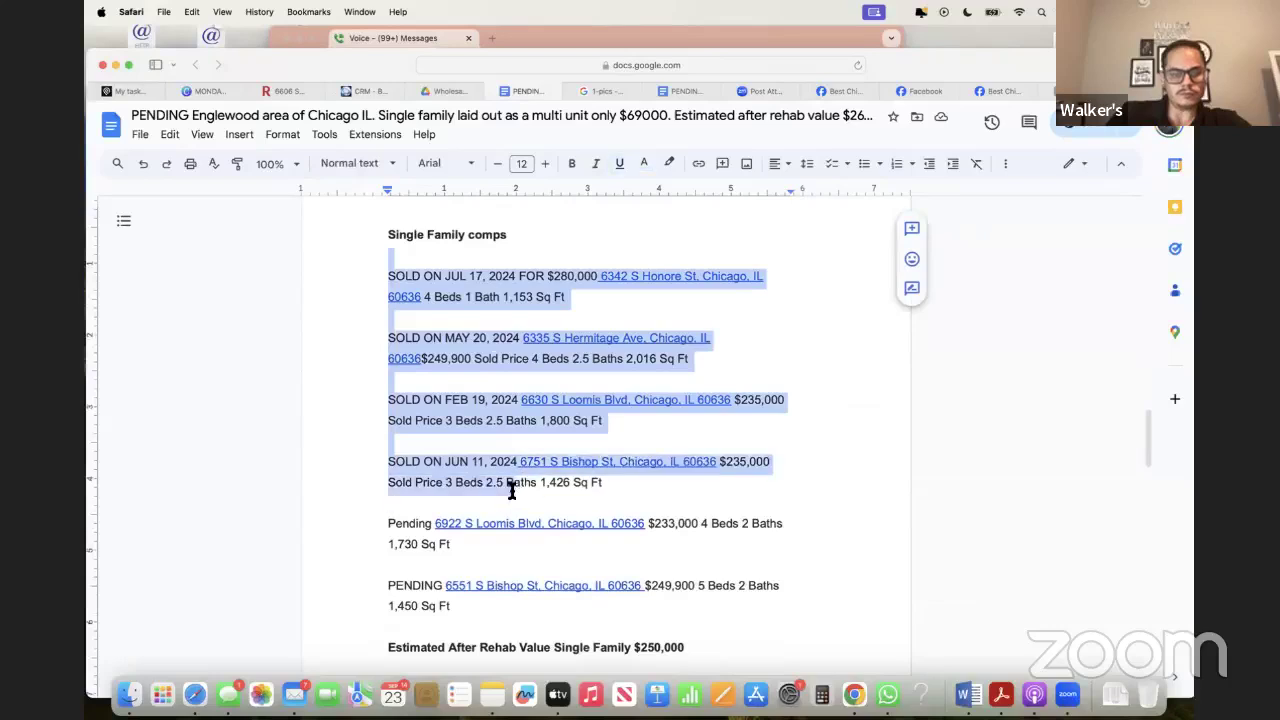
scroll(532, 567, "down", 2)
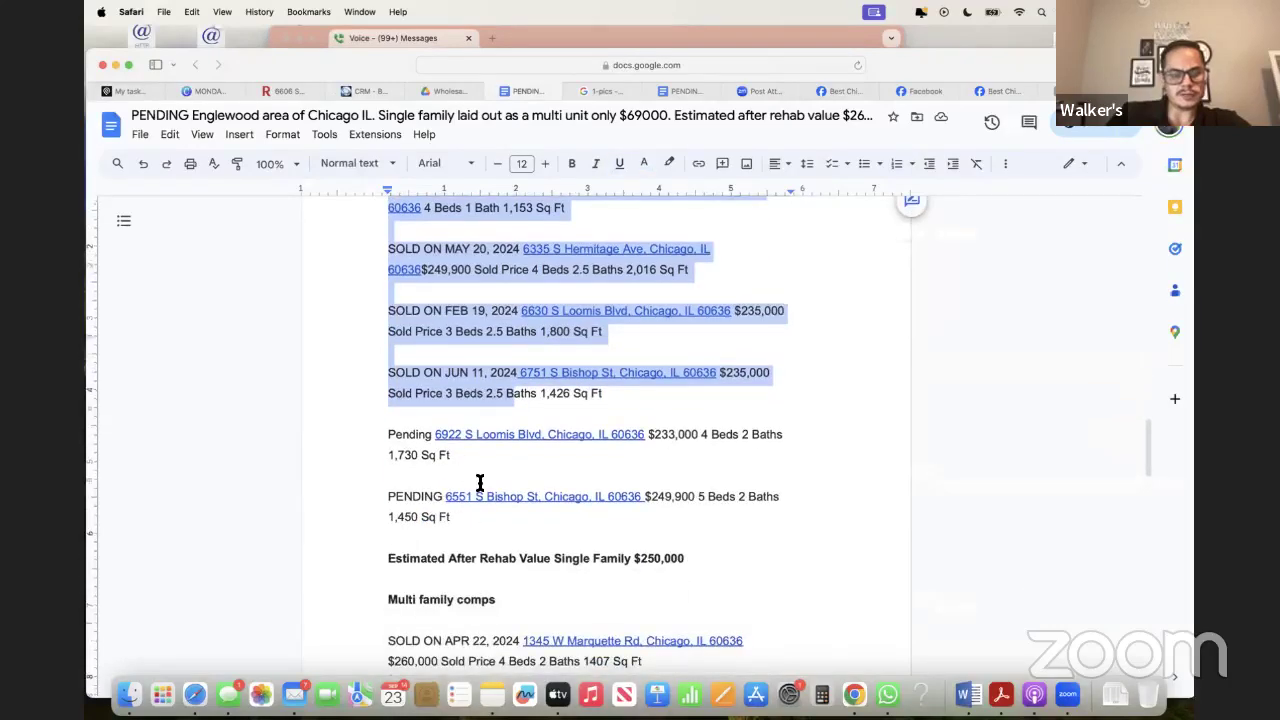
scroll(480, 483, "up", 2)
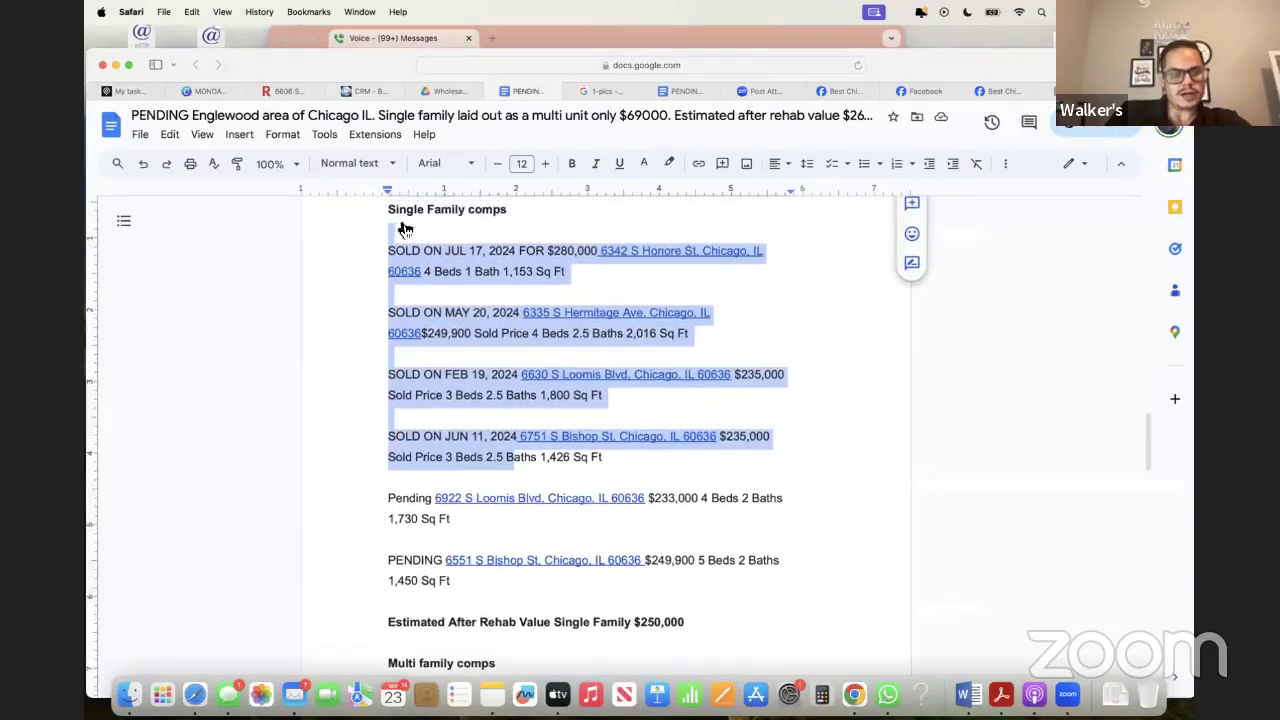
On Redfin, open the nearby homes for sale from the subject property's location map and bring up the listing status options
left_click(283, 91)
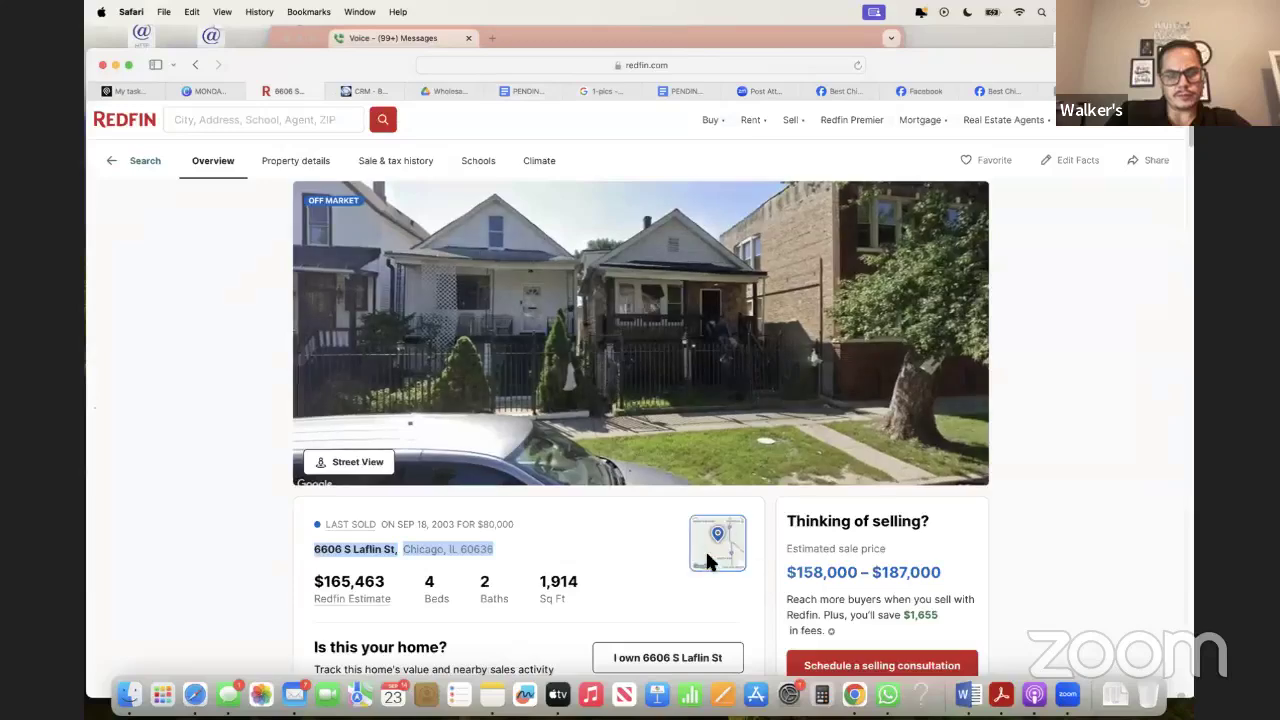
left_click(716, 542)
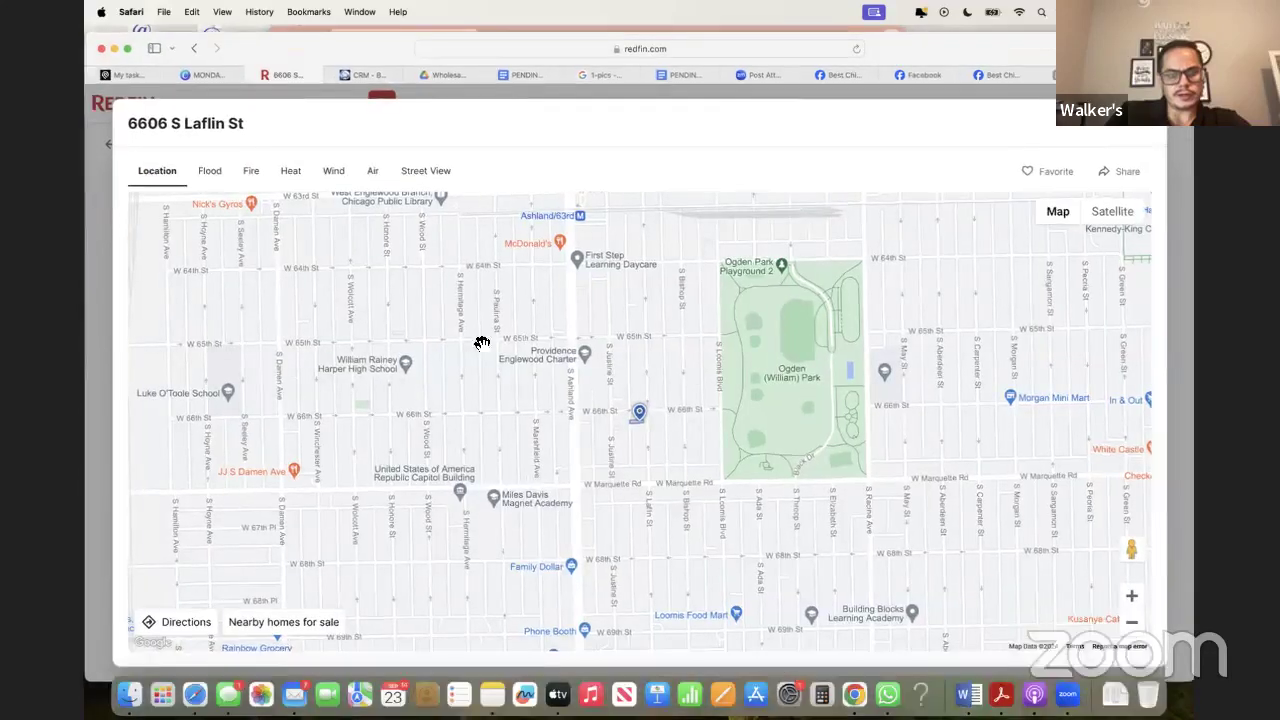
left_click(282, 615)
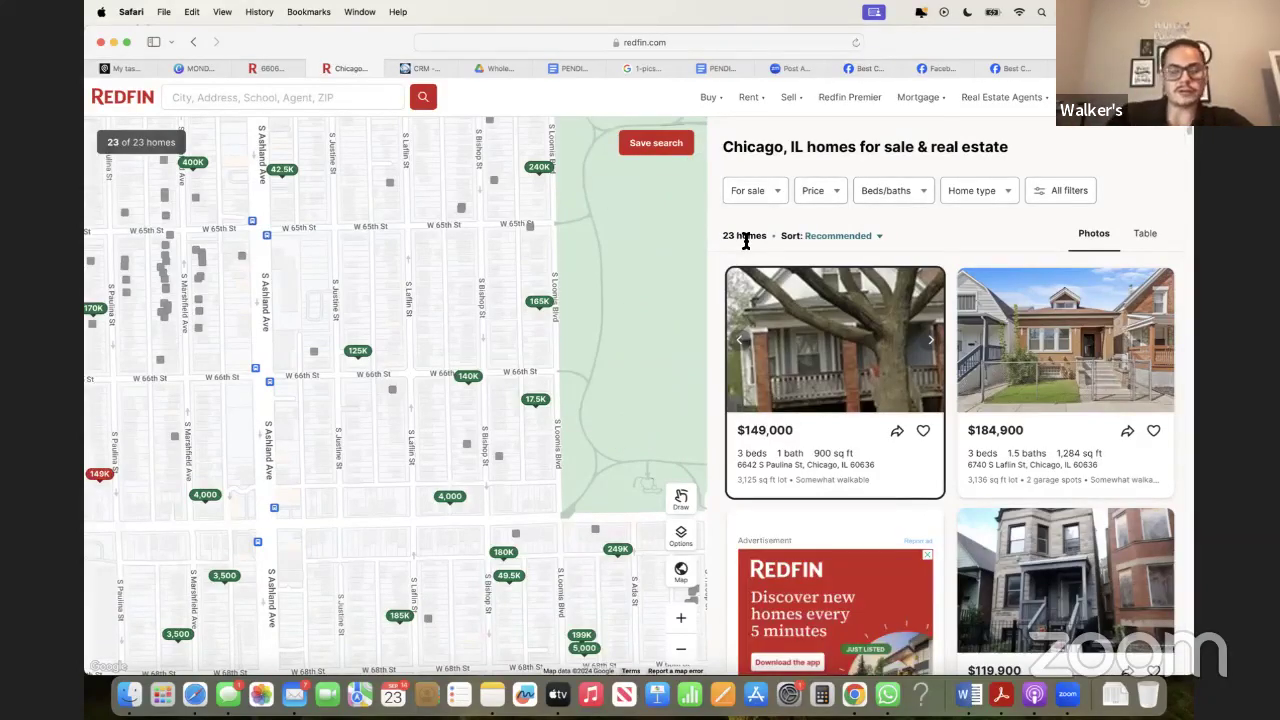
left_click(772, 184)
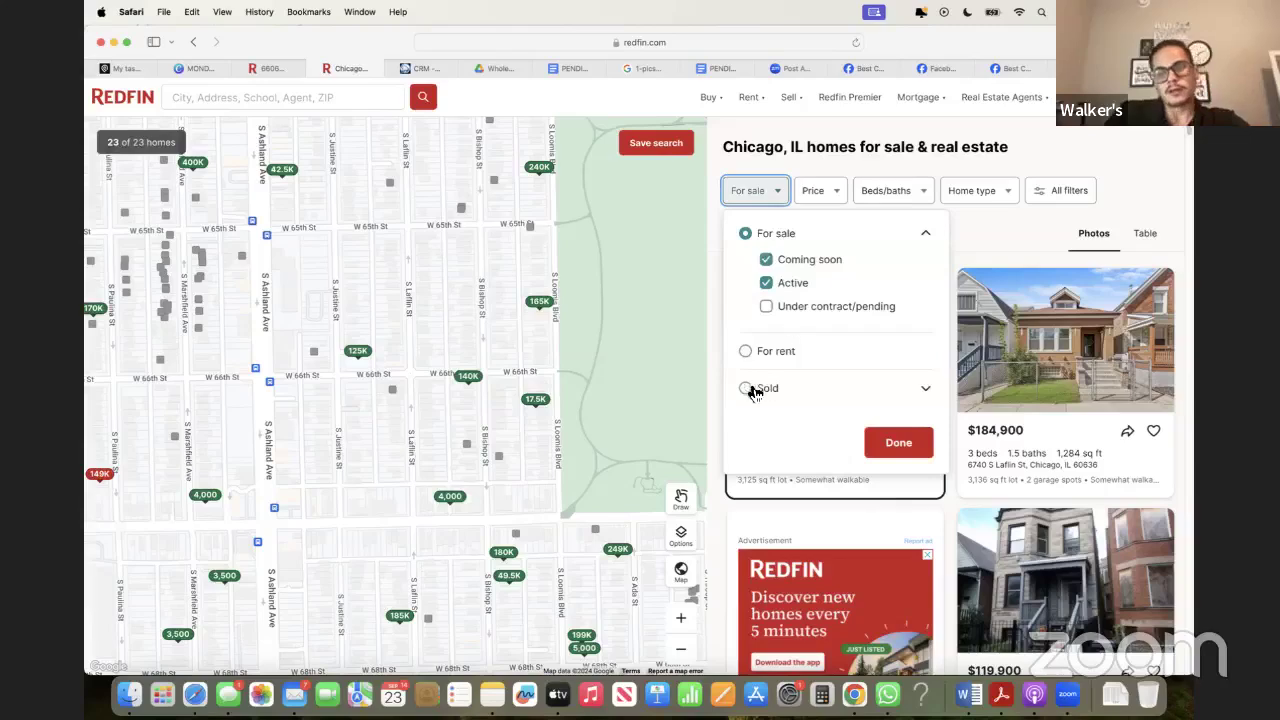
Return to the subject property's Redfin page and inspect the house front and its side siding in Street View
left_click(266, 69)
left_click(1153, 130)
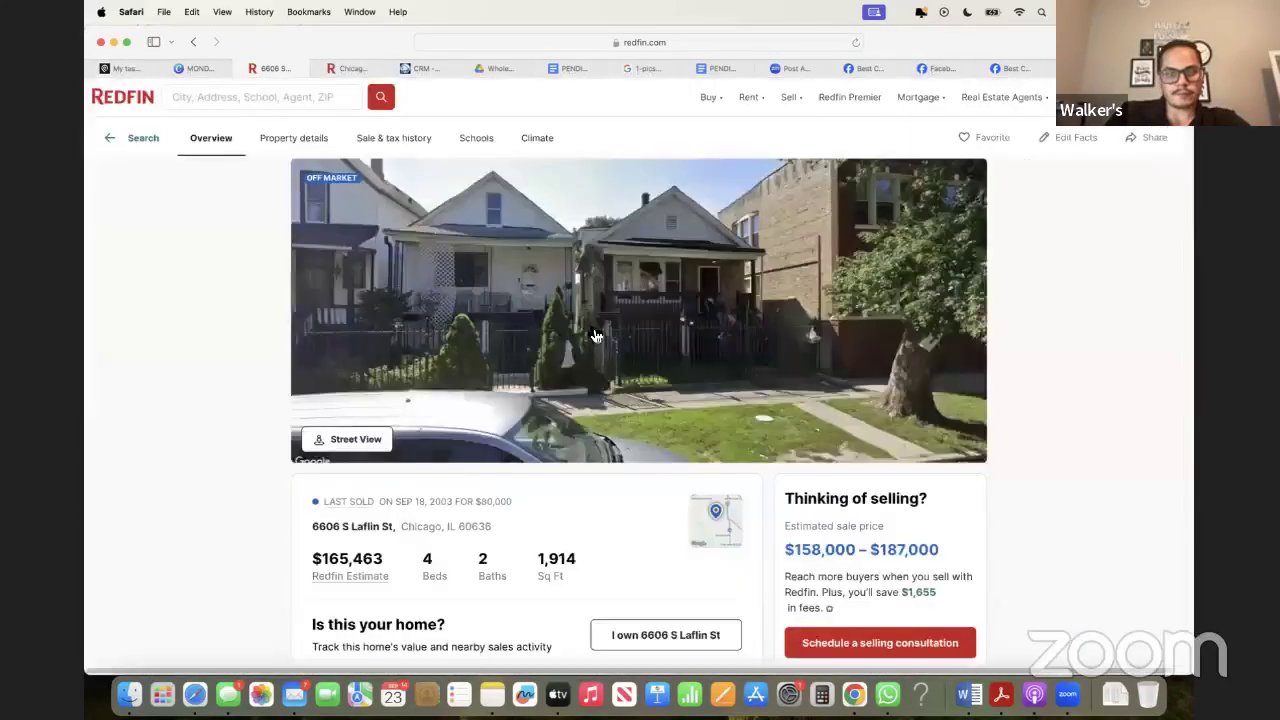
left_click(345, 437)
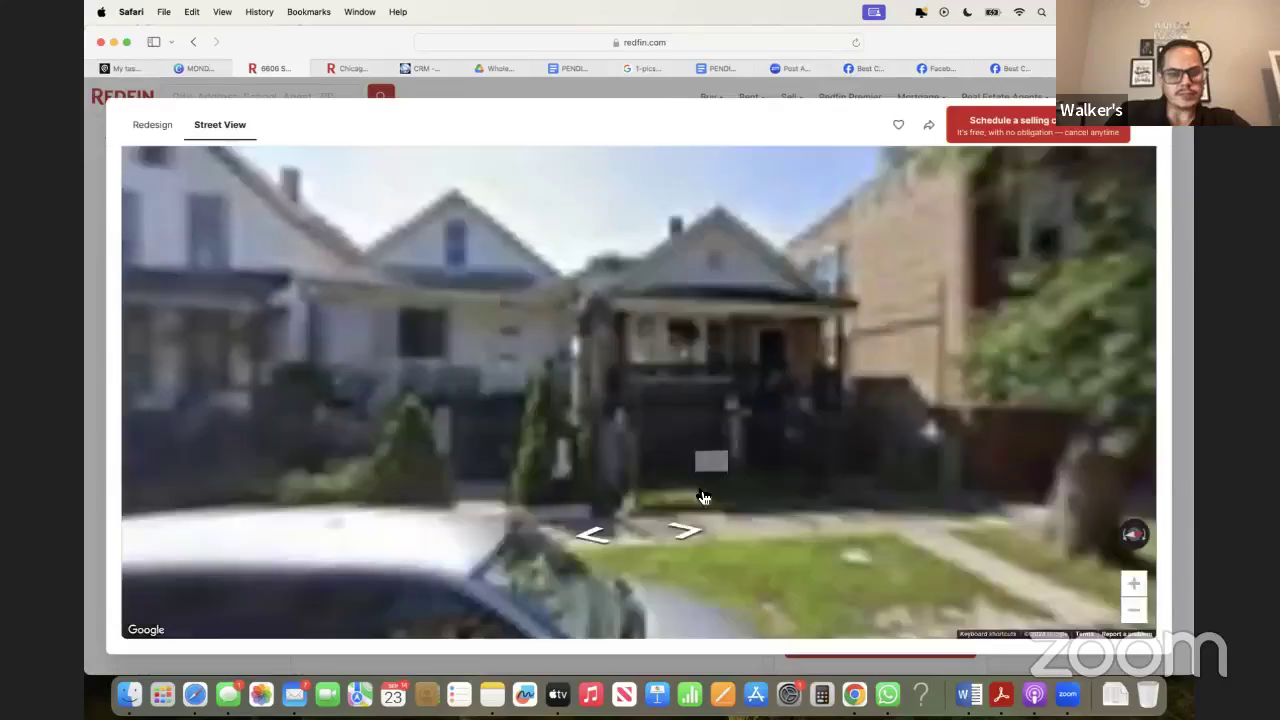
left_click(543, 366)
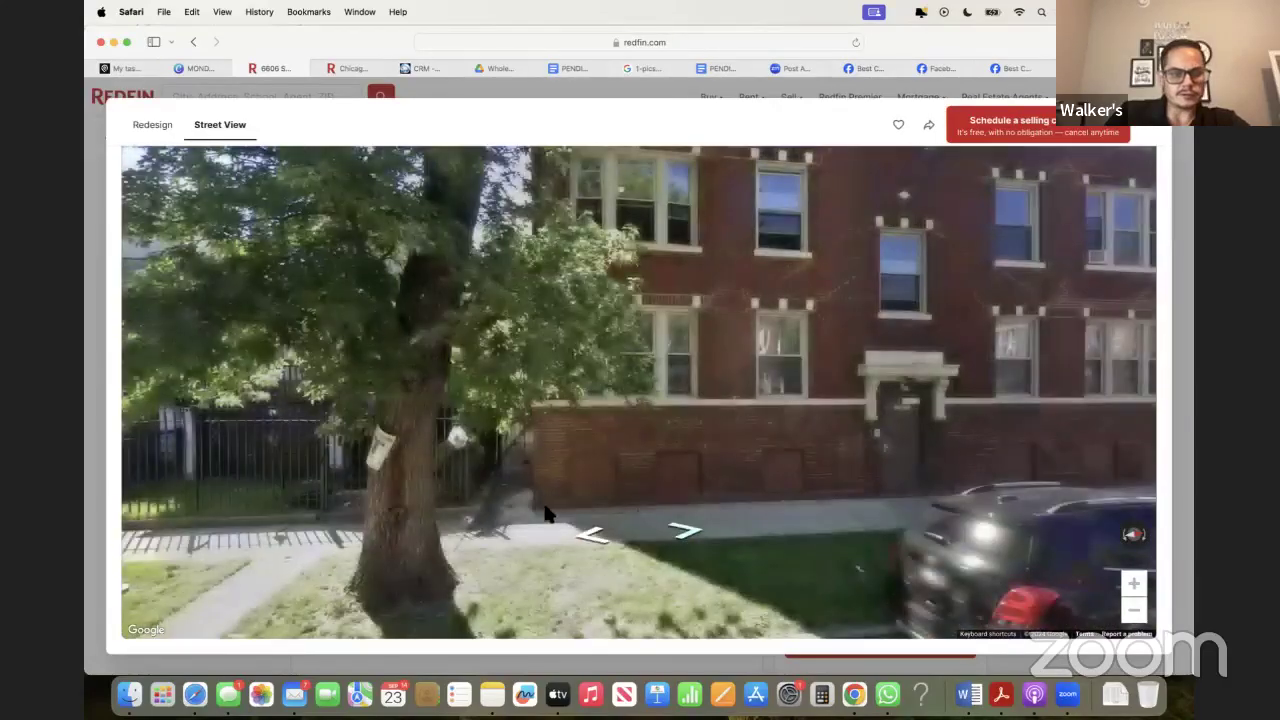
left_click(592, 534)
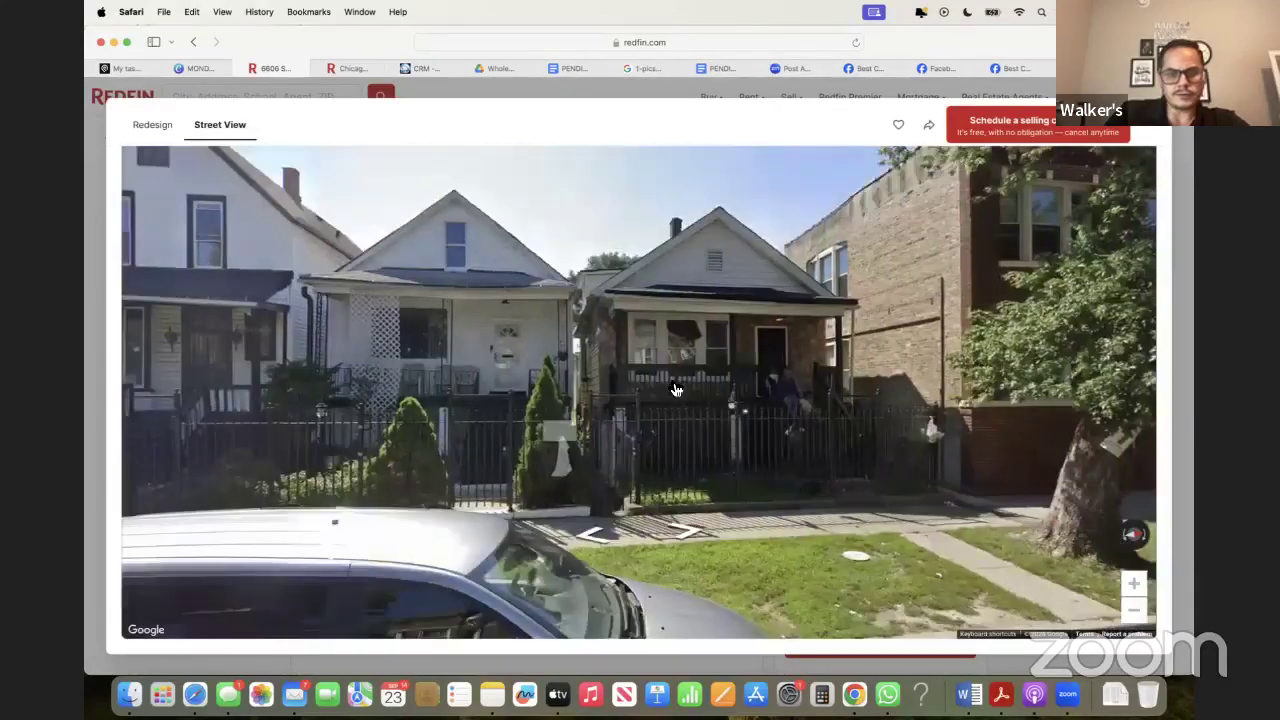
left_click(676, 390)
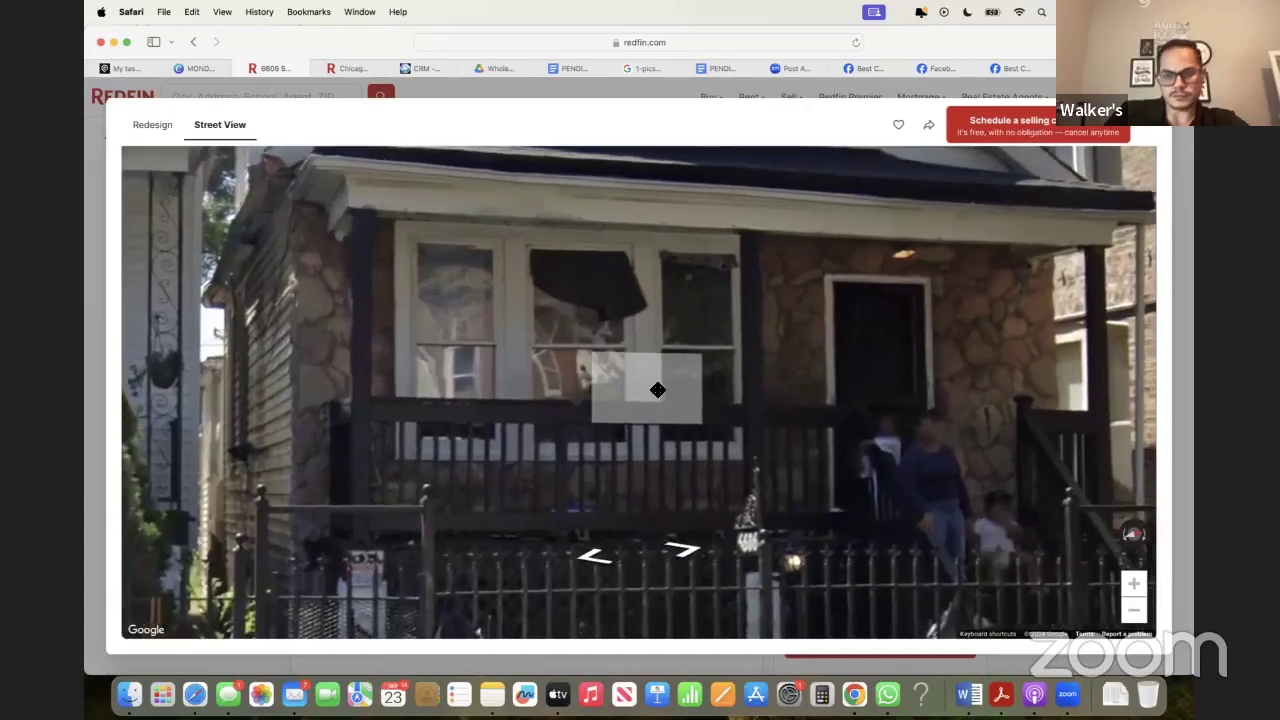
left_click(331, 413)
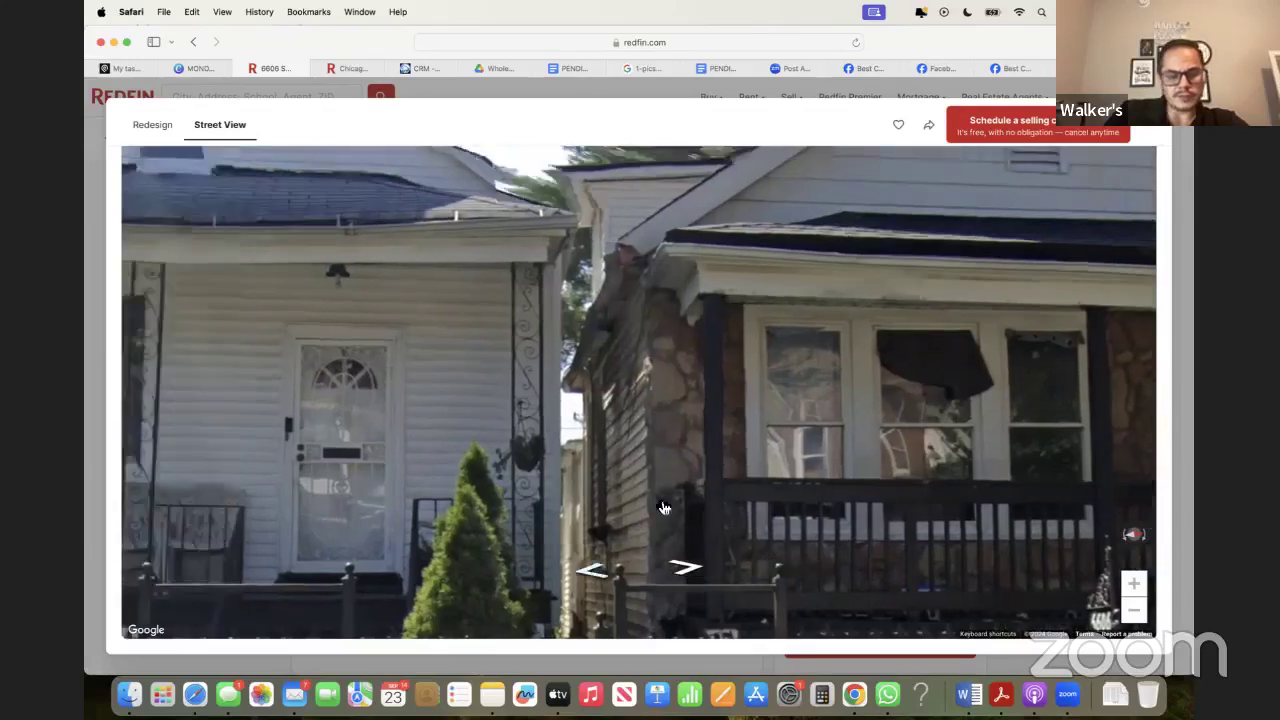
left_click(666, 514)
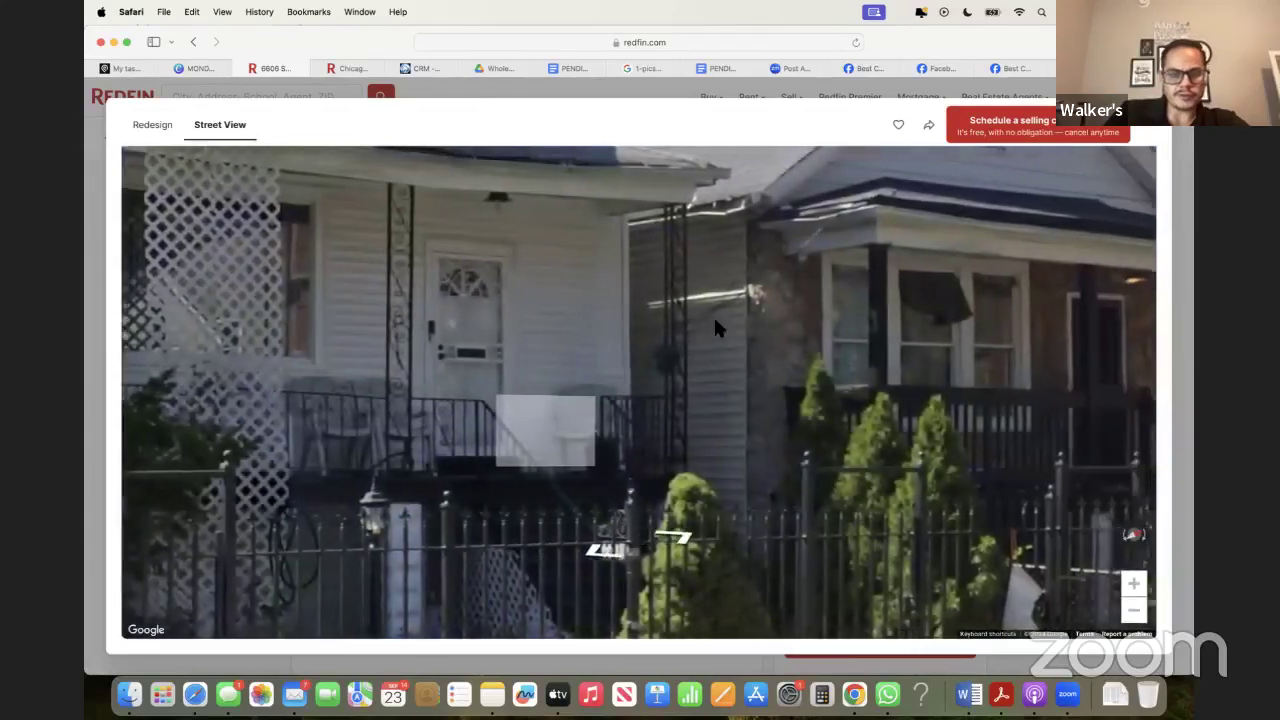
Look over the neighbouring houses and brick building along the block in Street View, then close the view
left_click(680, 345)
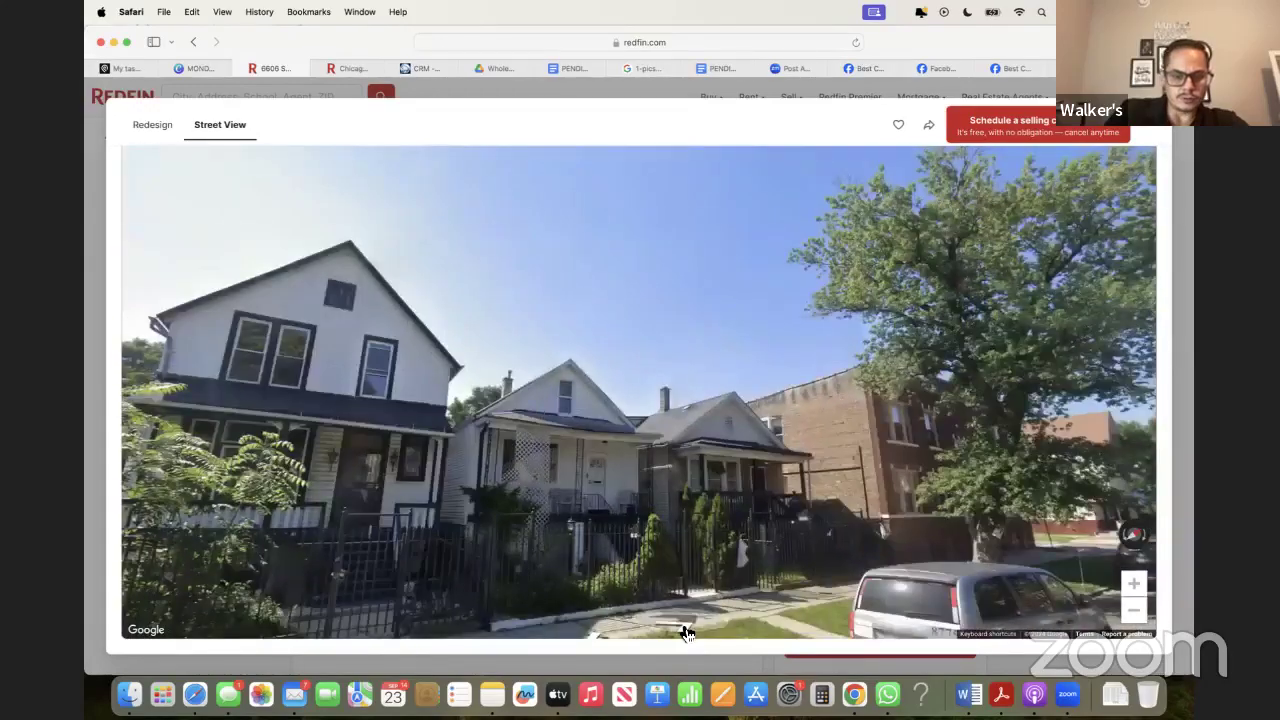
left_click(686, 622)
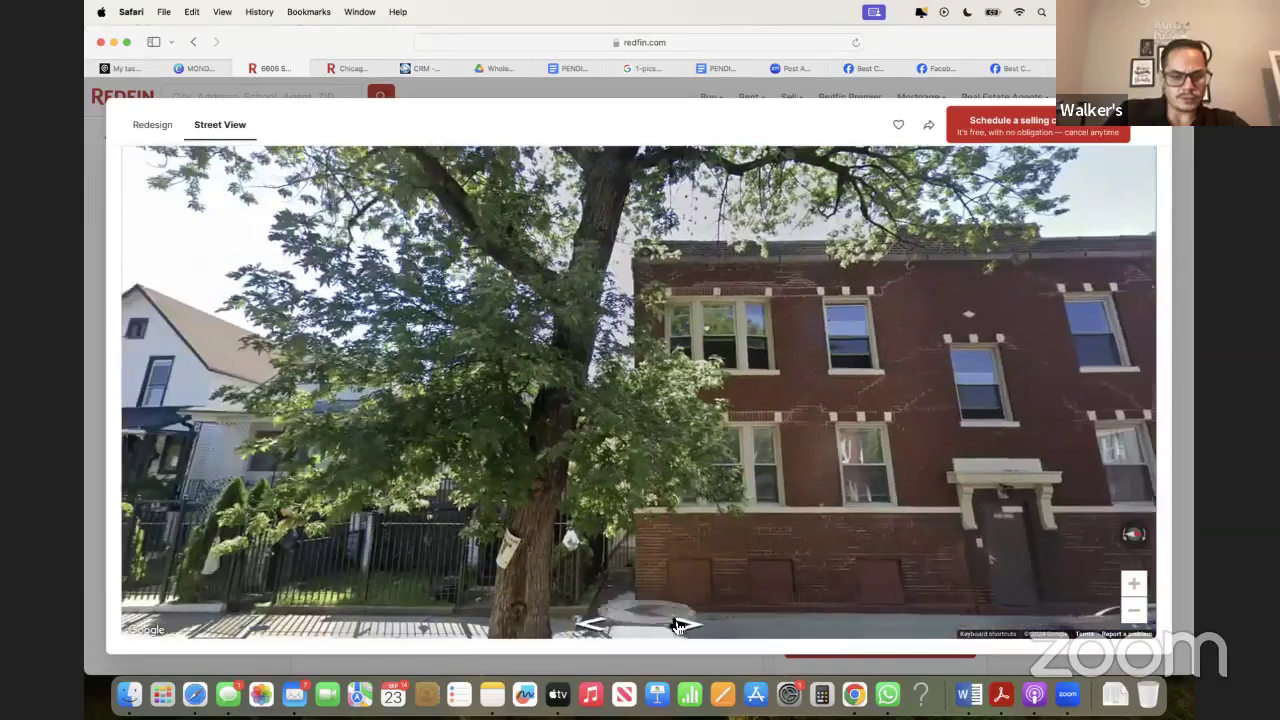
left_click(600, 596)
left_click(605, 628)
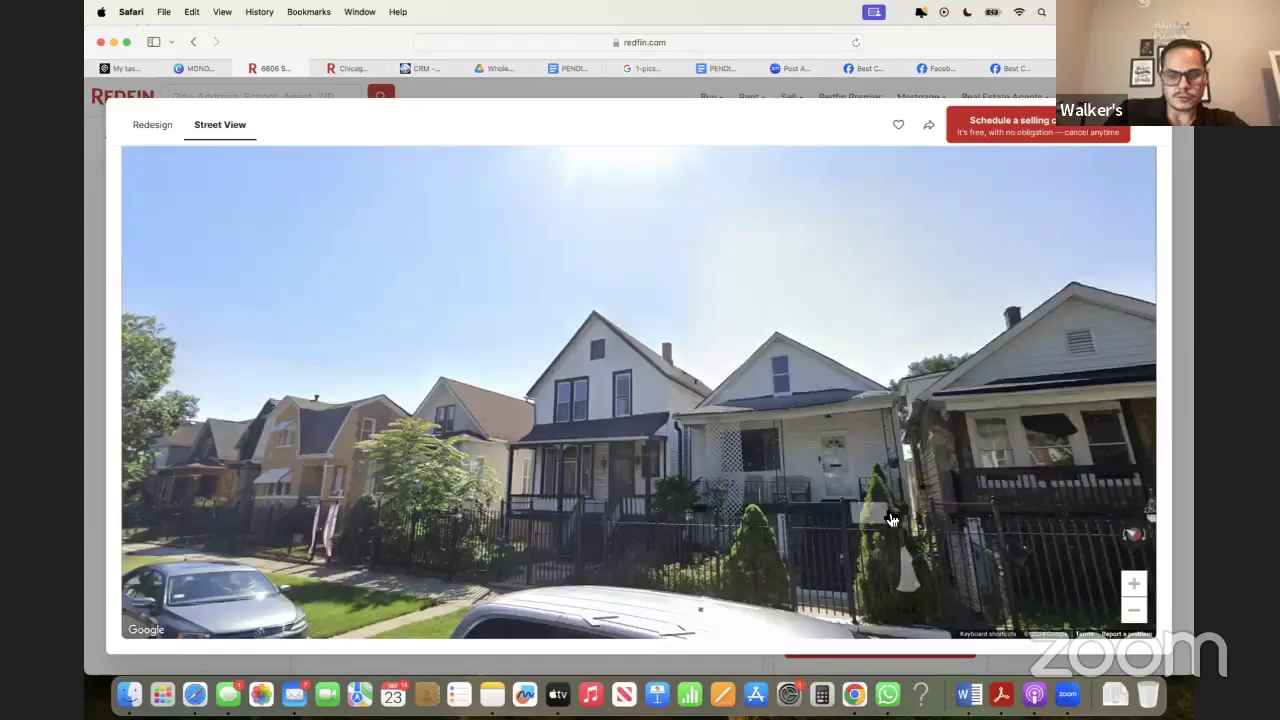
left_click(892, 519)
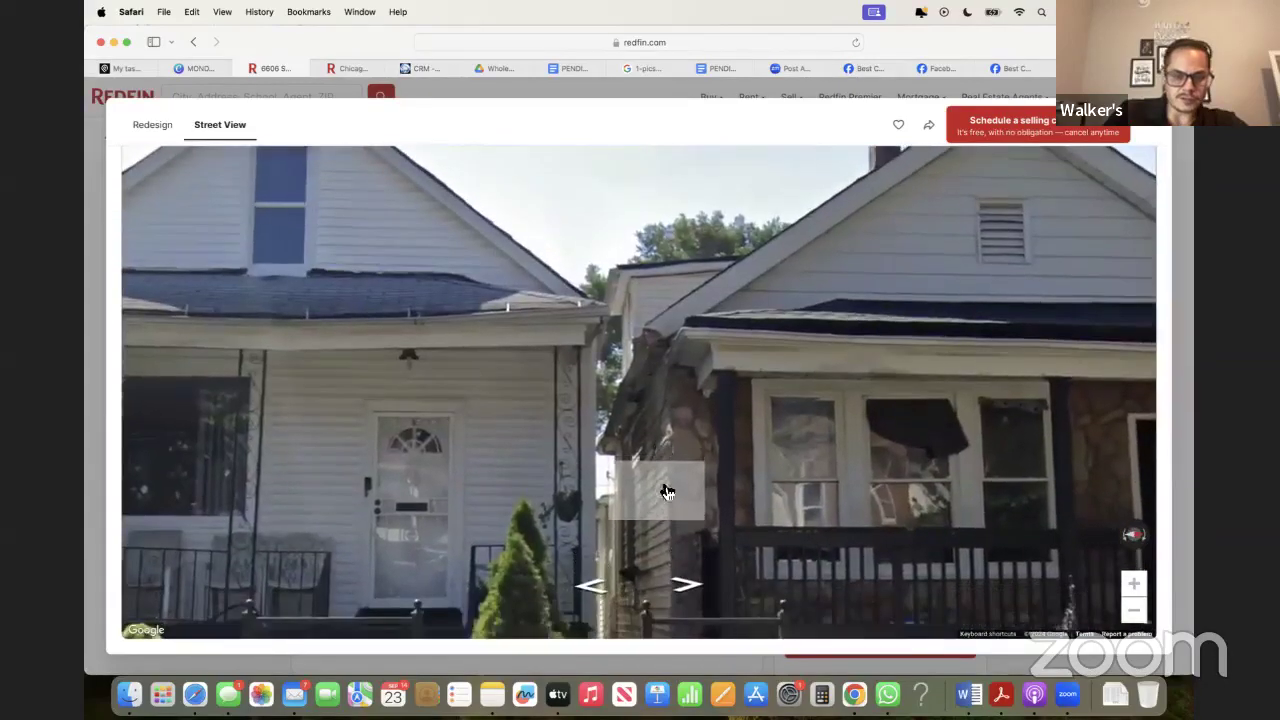
left_click(812, 349)
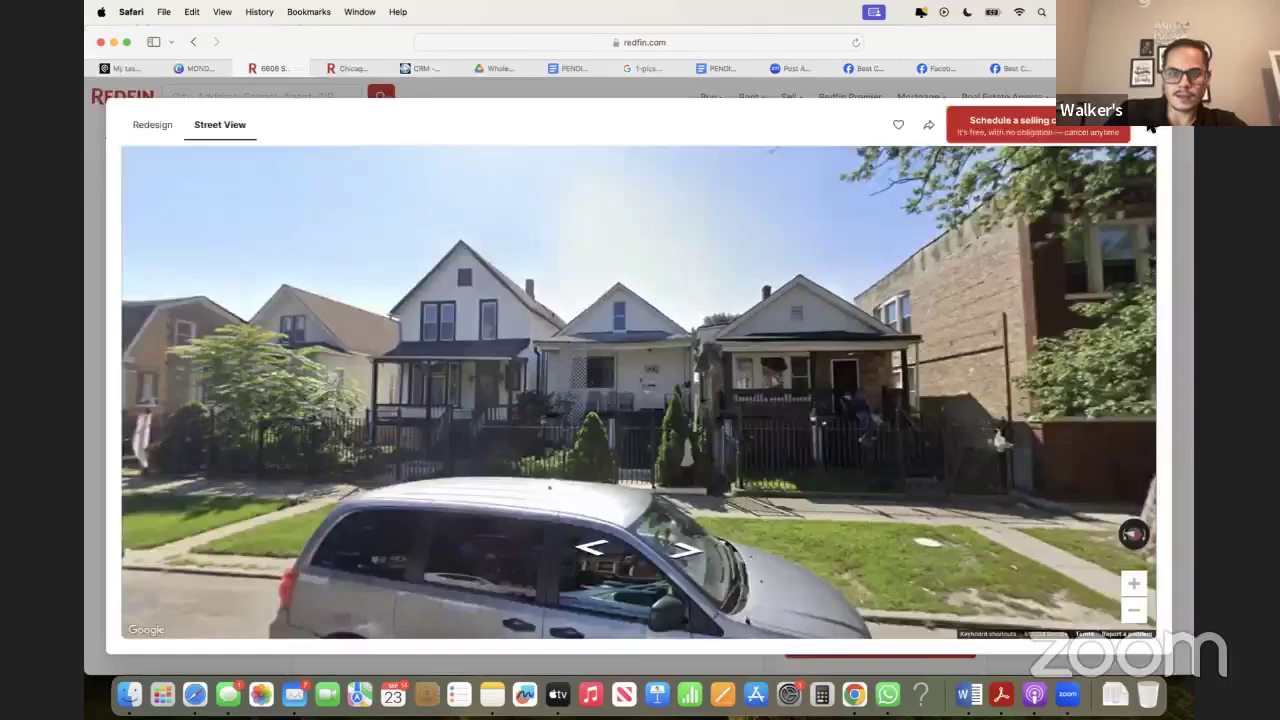
left_click(1150, 127)
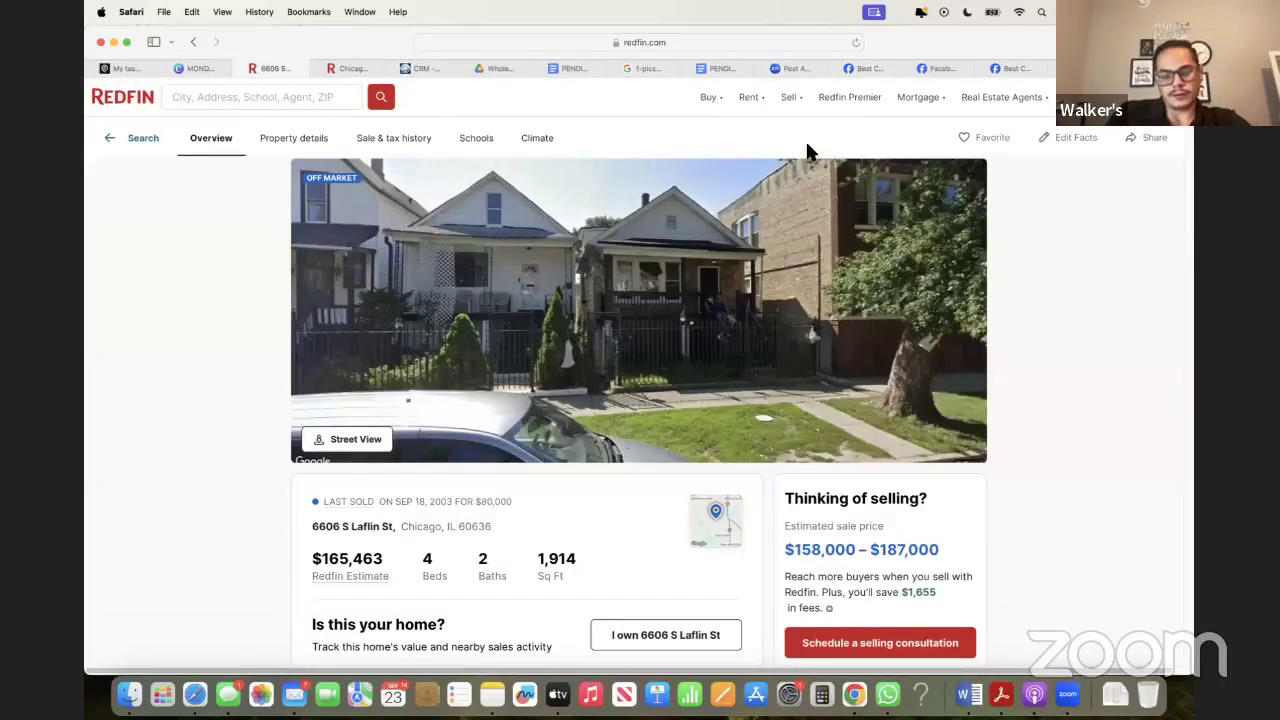
Switch the nearby homes search from for-sale listings to sold homes
mouse_move(709, 97)
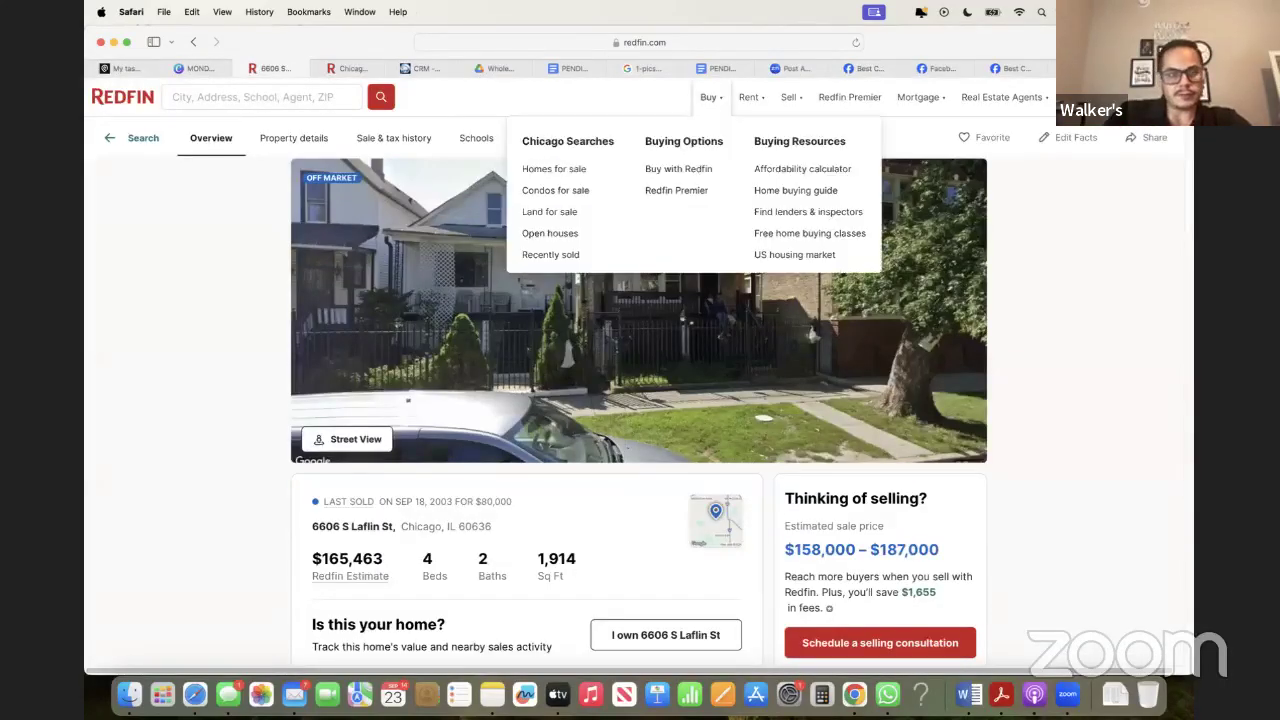
left_click(349, 64)
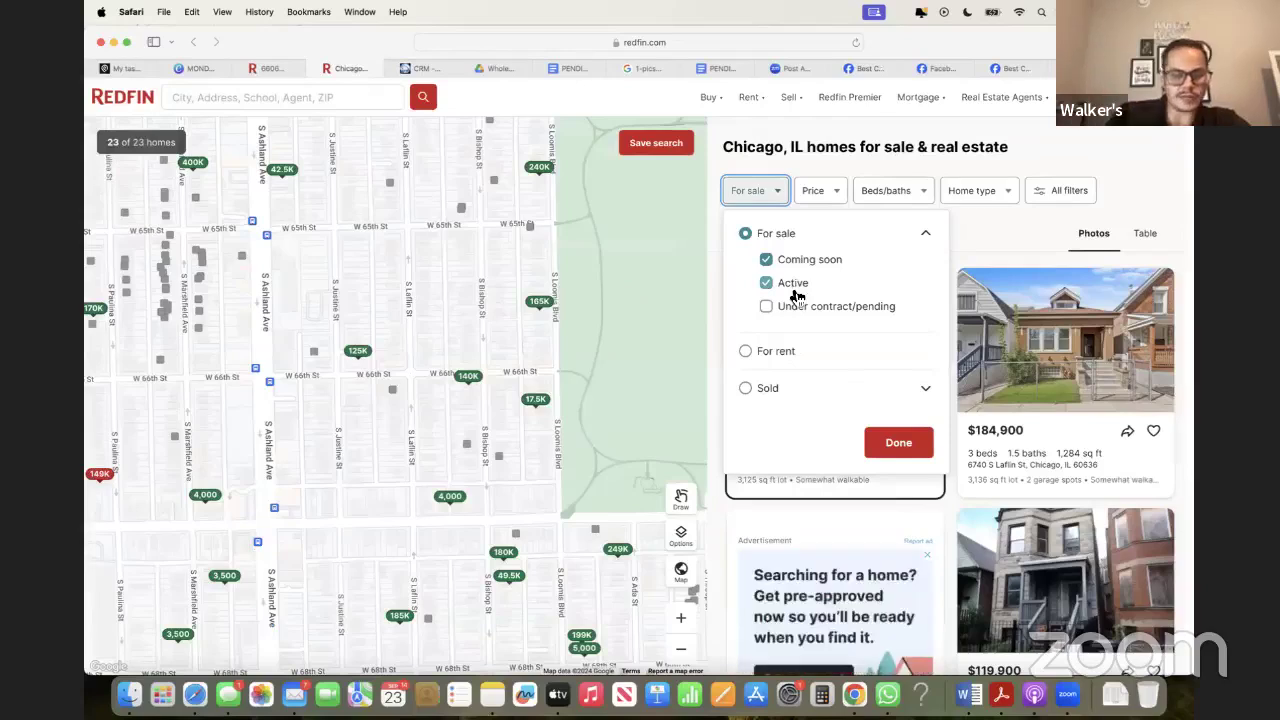
left_click(752, 390)
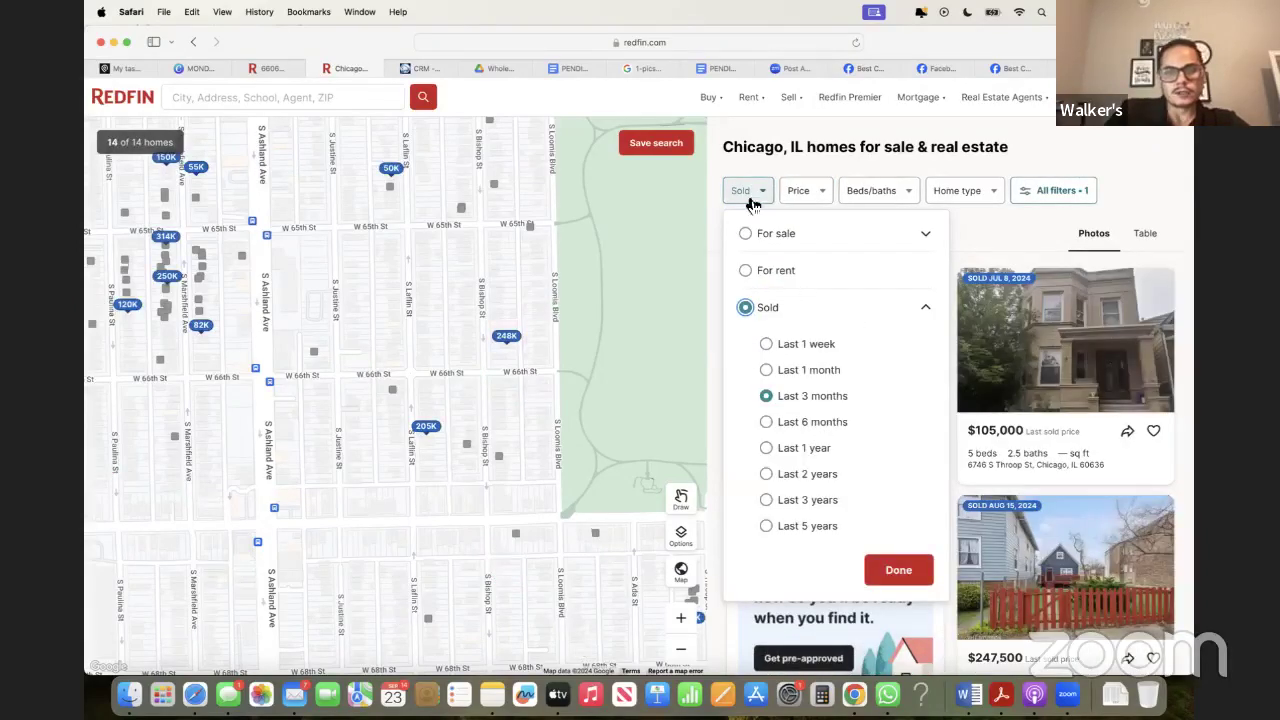
Check the subject property's location map, then limit the sold homes search to the last 6 months
left_click(285, 69)
left_click(715, 528)
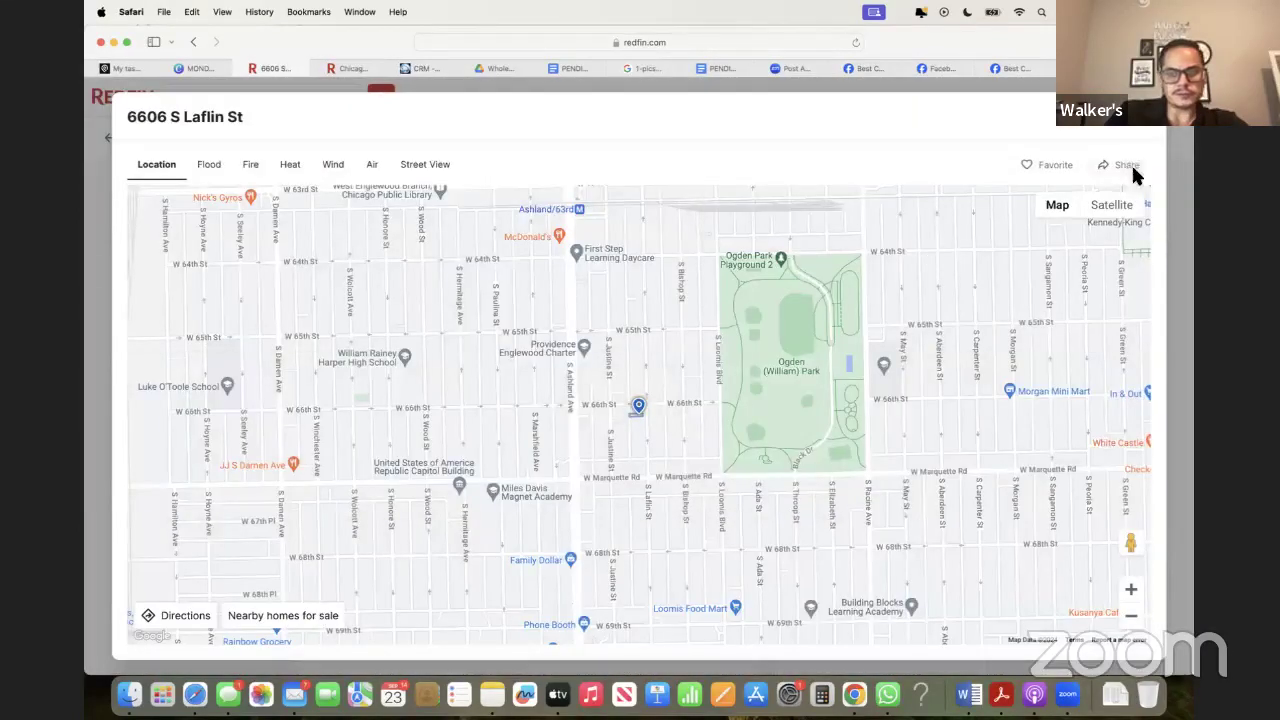
left_click(1168, 118)
left_click(350, 68)
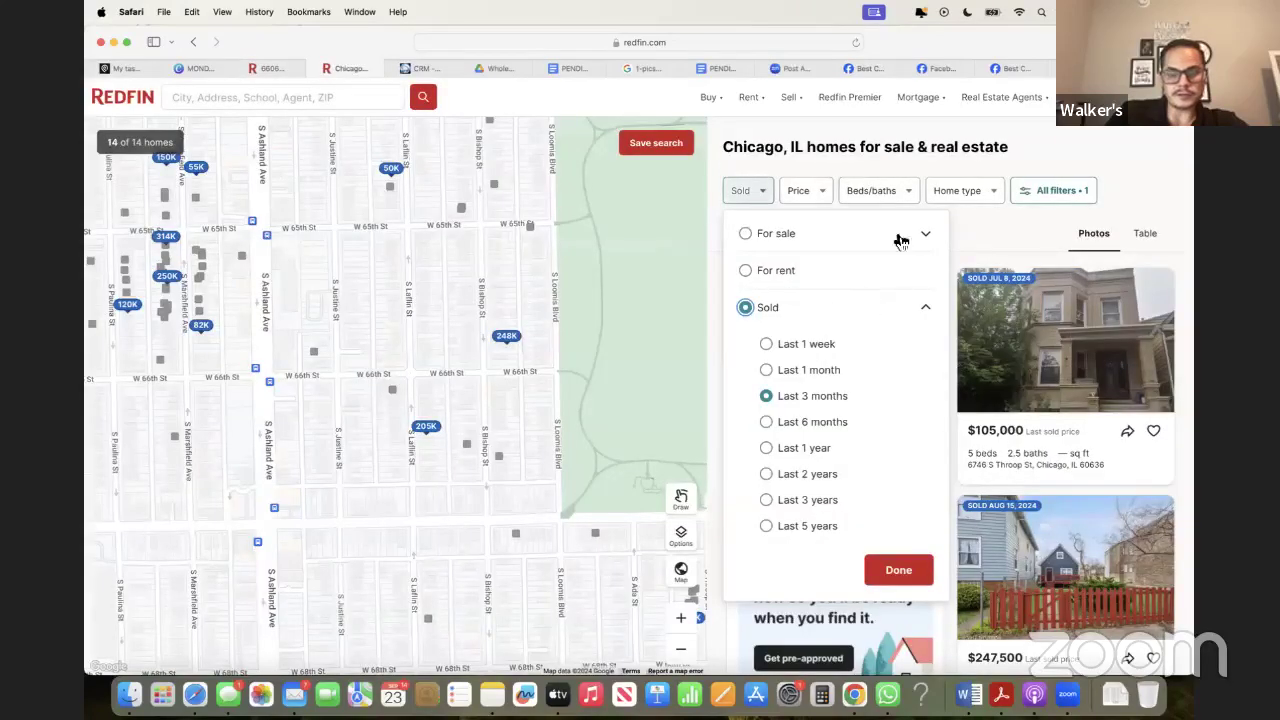
left_click(768, 424)
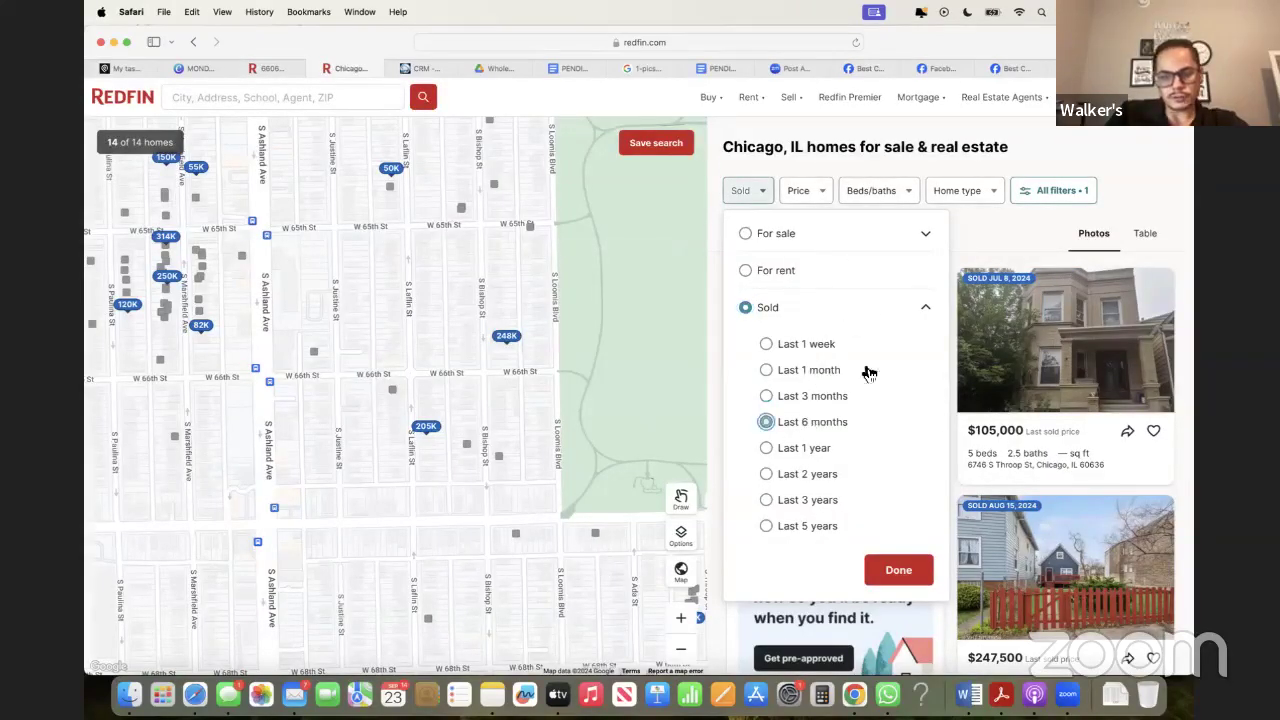
left_click(1003, 254)
Recheck the subject property's overview page, then restrict the sold homes search to the House home type
left_click(958, 191)
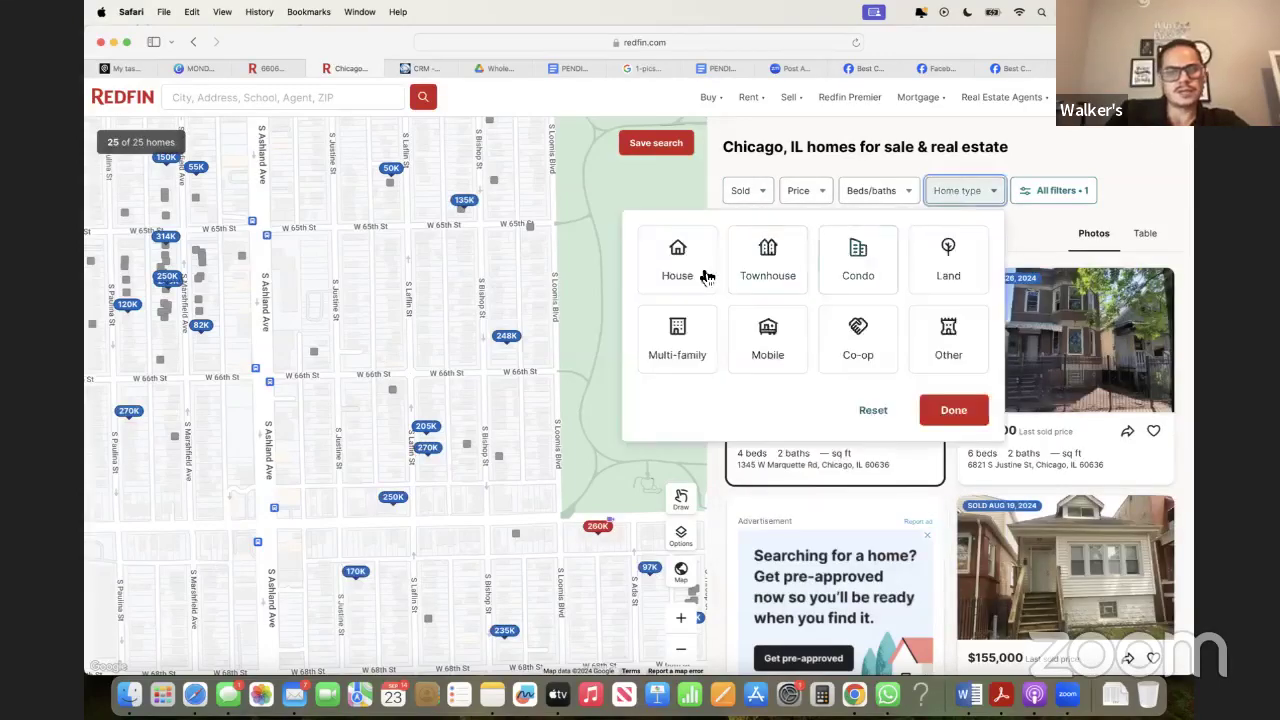
left_click(287, 68)
scroll(548, 295, "down", 5)
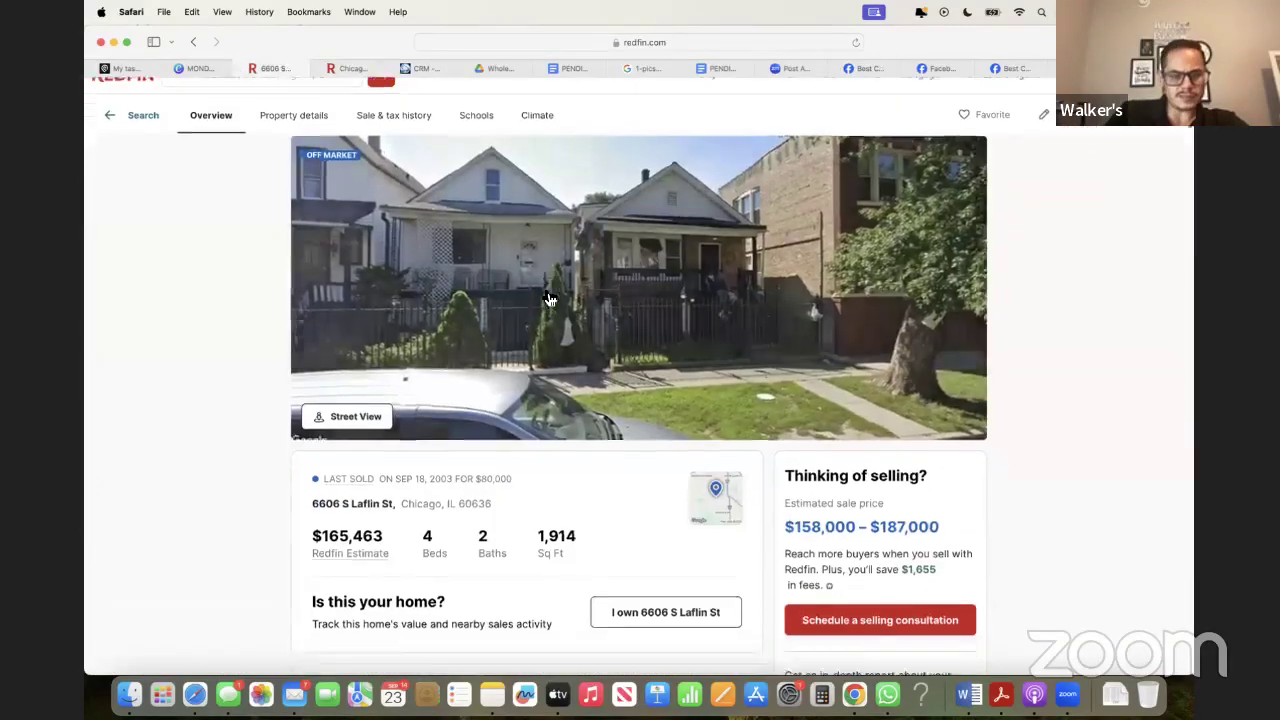
left_click(342, 68)
left_click(686, 262)
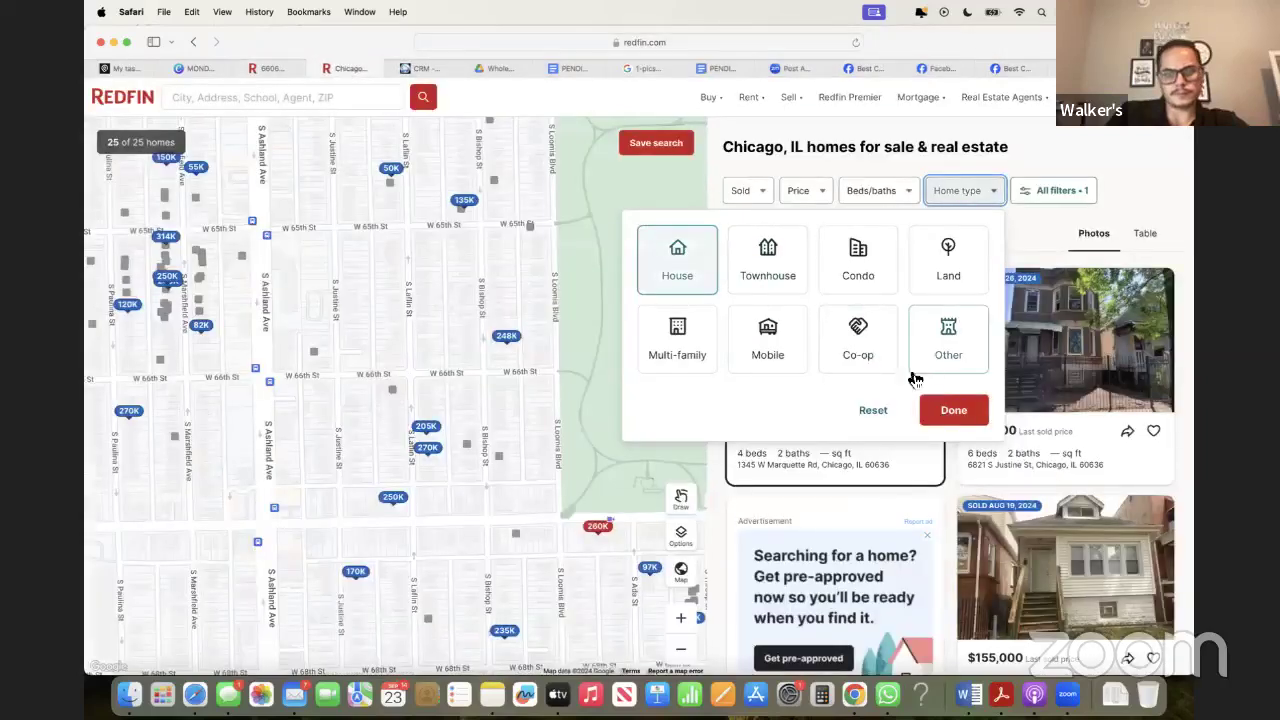
left_click(955, 411)
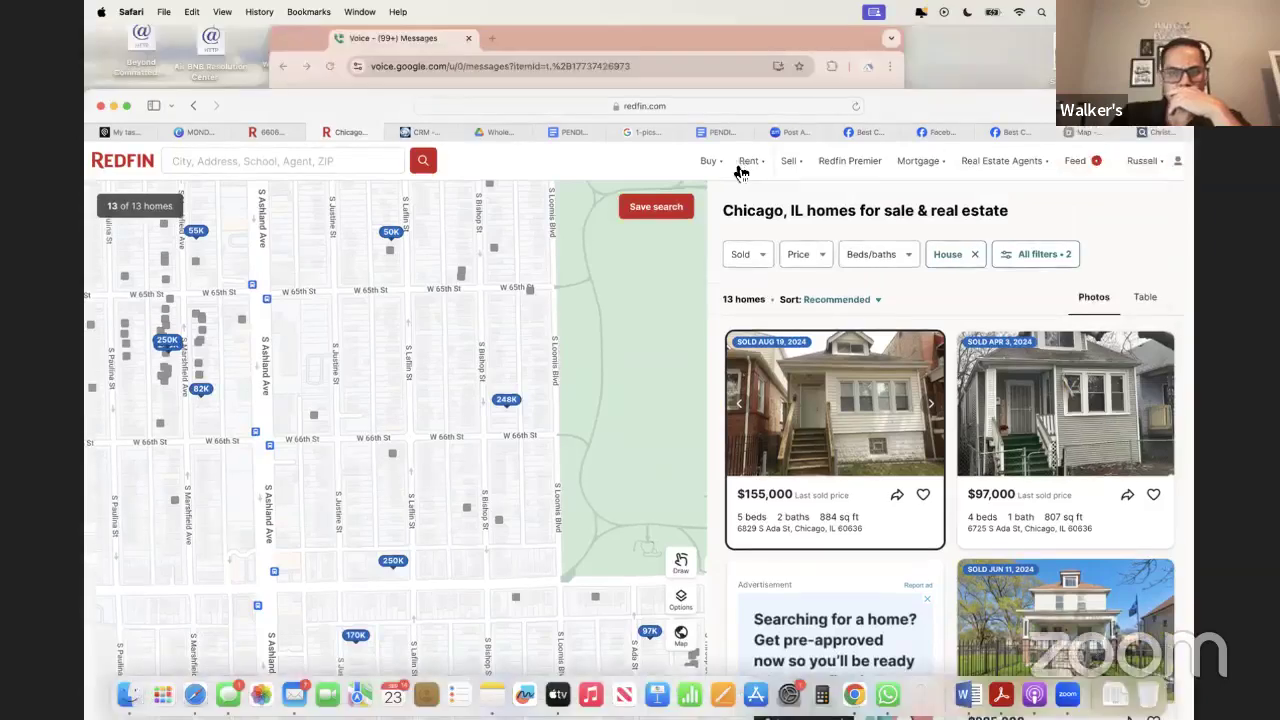
Open the pending Englewood deal's Google Docs write-up and review its single family comps
left_click(565, 132)
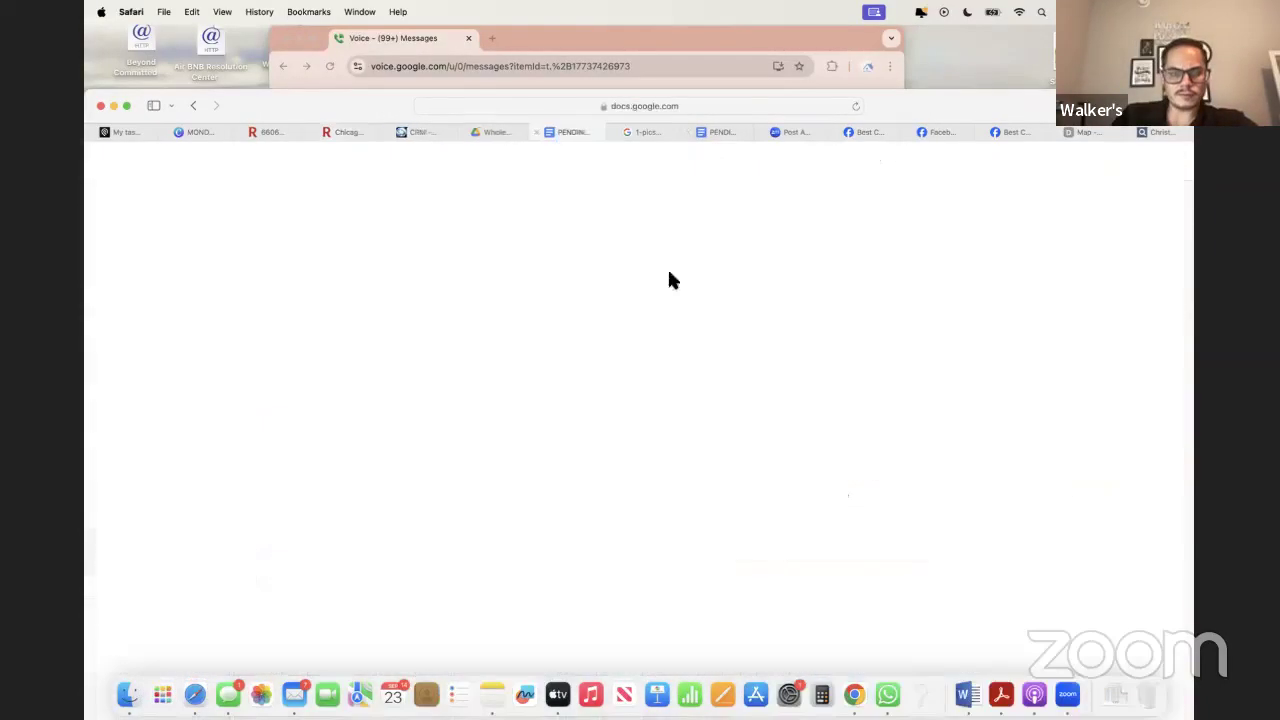
scroll(691, 341, "down", 2)
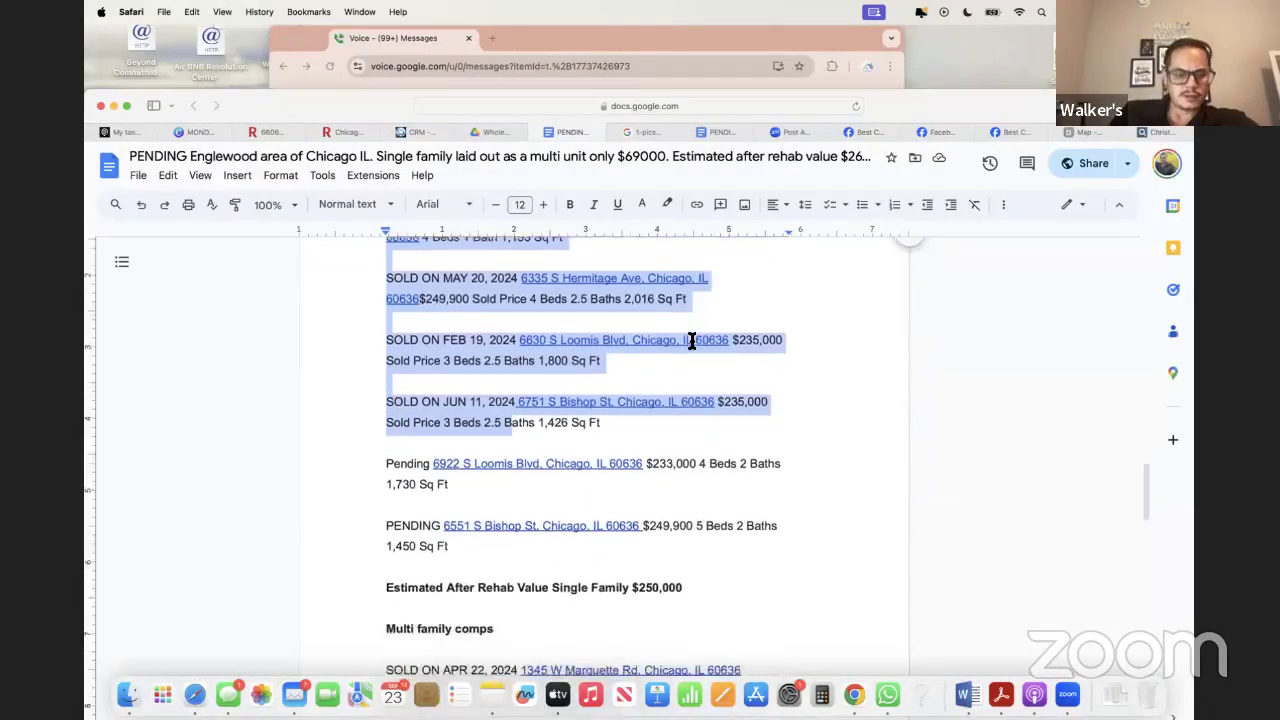
scroll(691, 341, "up", 3)
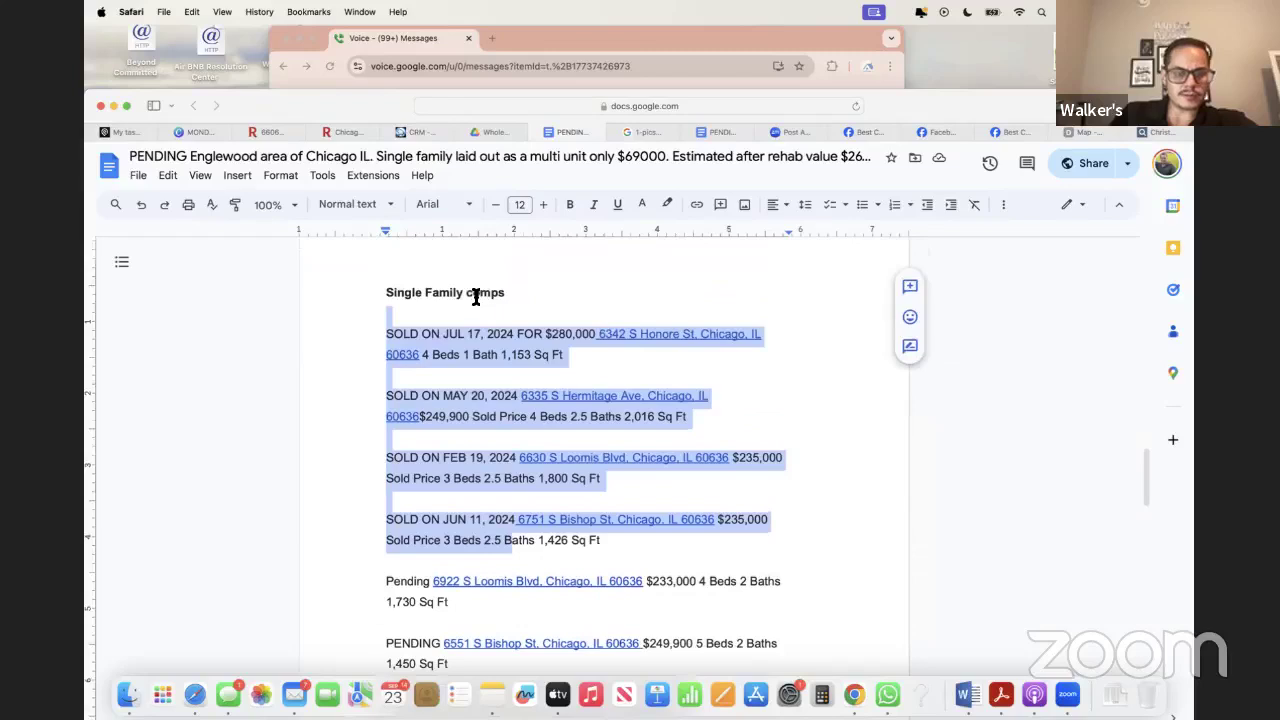
left_click_drag(437, 293, 476, 371)
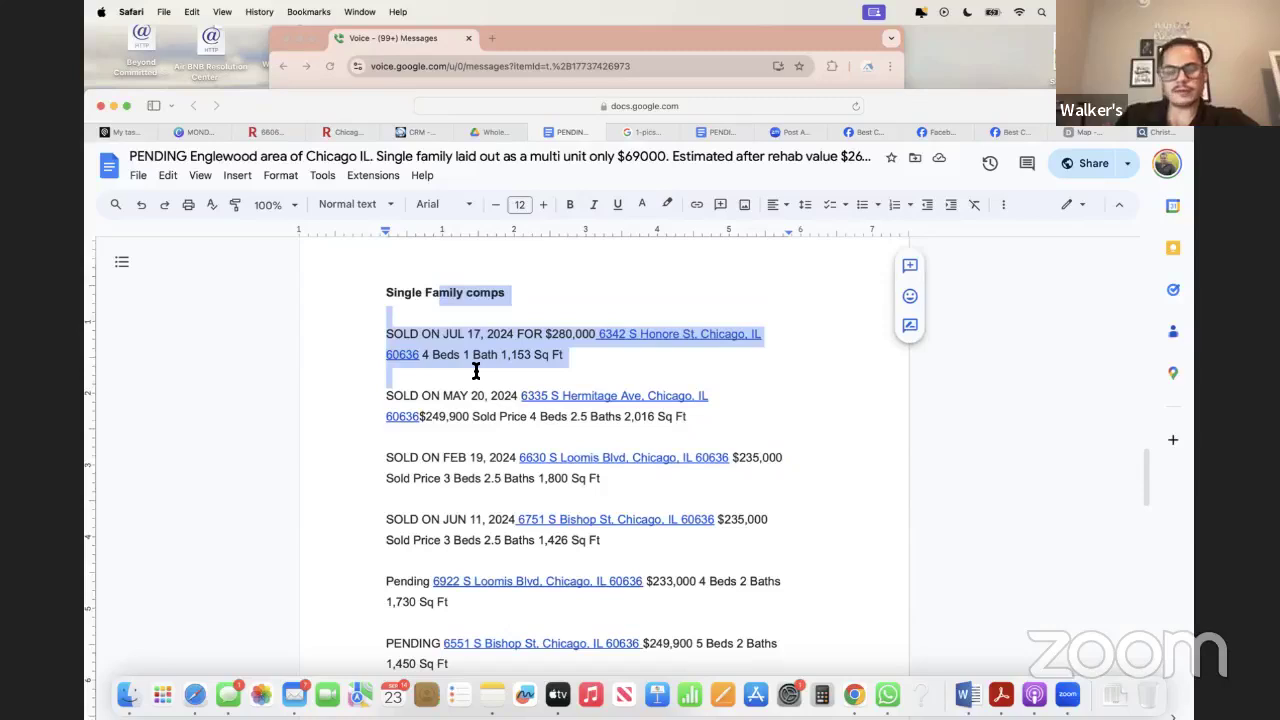
left_click(476, 371)
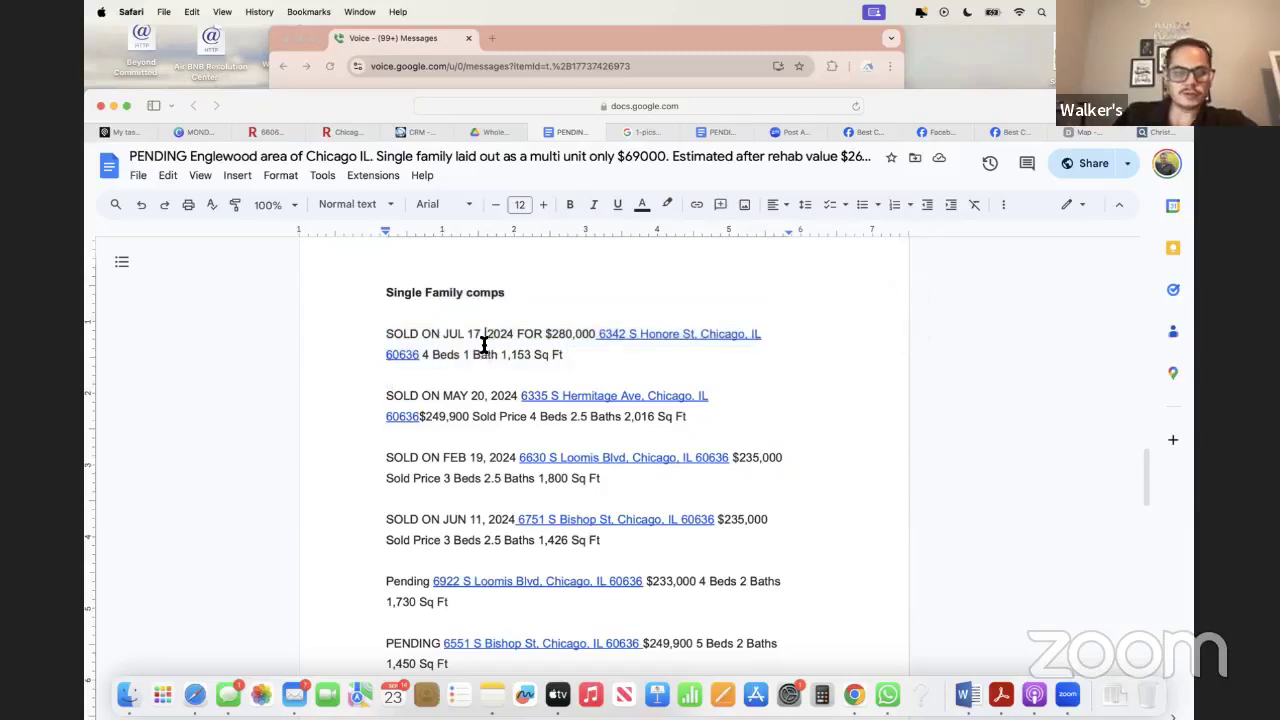
scroll(445, 320, "down", 1)
left_click(466, 578, "shift")
scroll(466, 580, "down", 10)
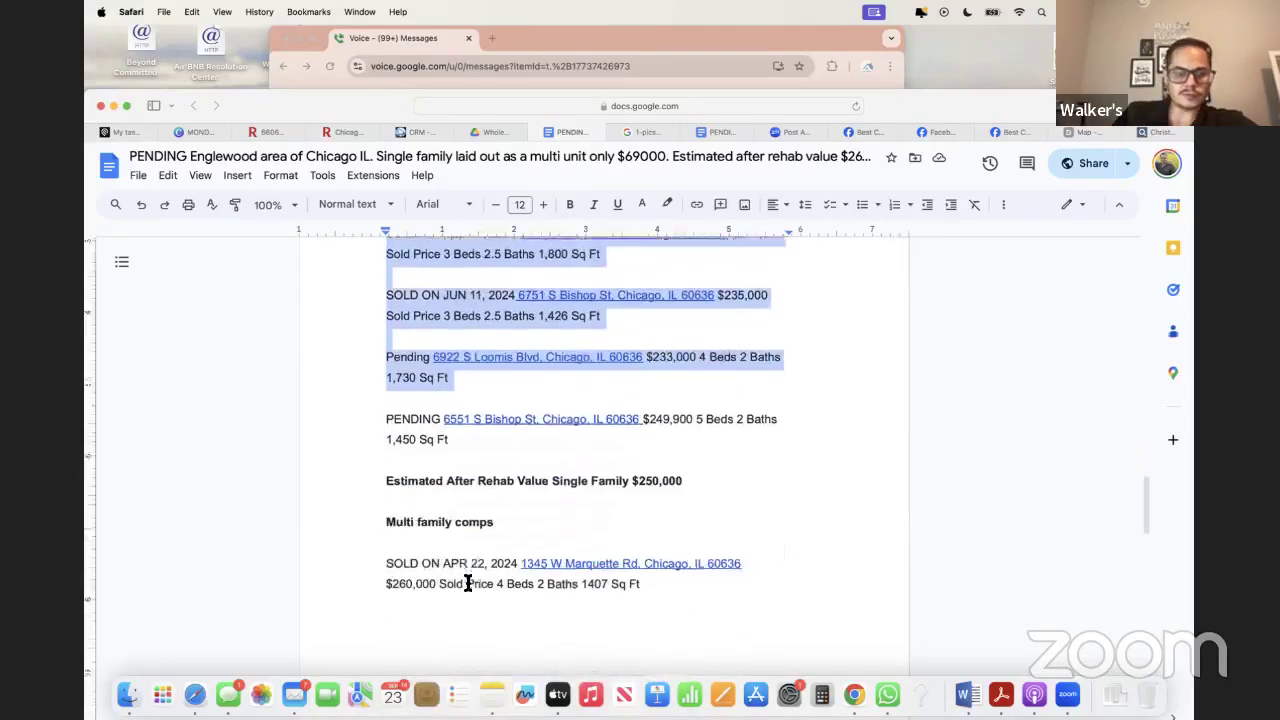
Examine the multi family comps and the estimated after rehab value for a multi unit in the write-up
scroll(467, 581, "down", 3)
scroll(430, 450, "up", 1)
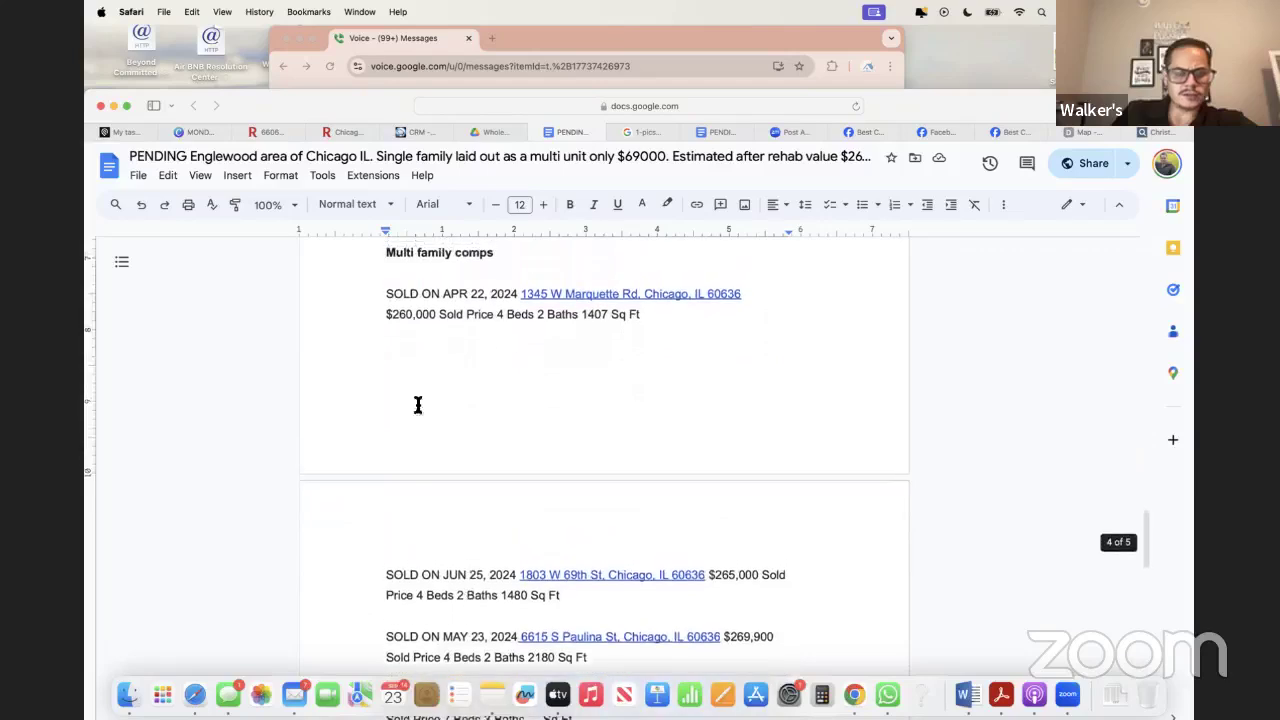
left_click_drag(381, 262, 491, 357)
left_click(490, 357)
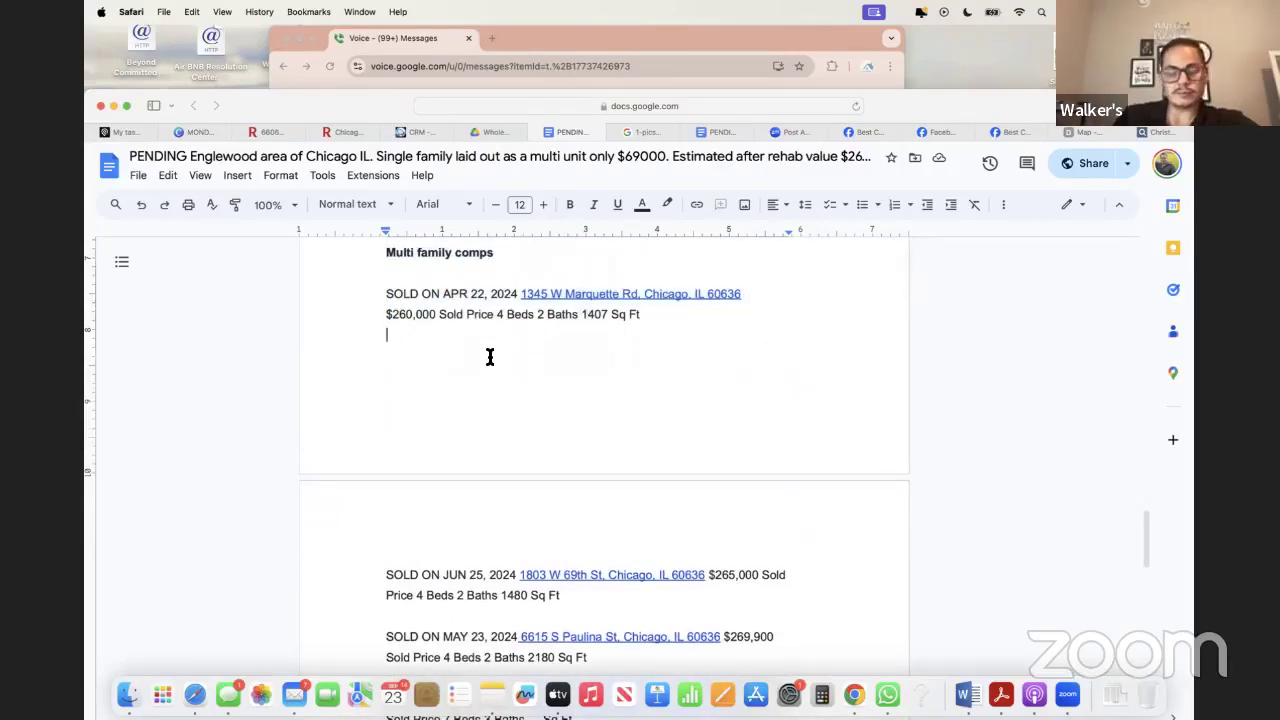
scroll(490, 357, "down", 3)
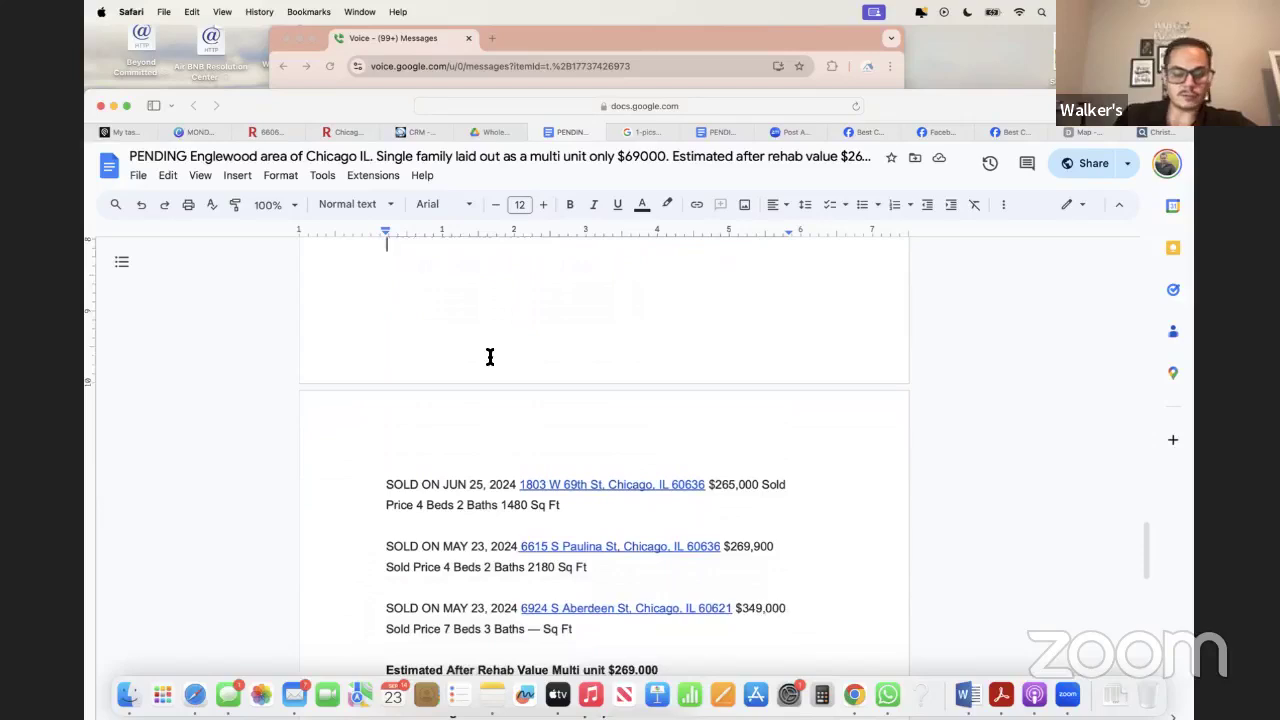
scroll(490, 357, "down", 2)
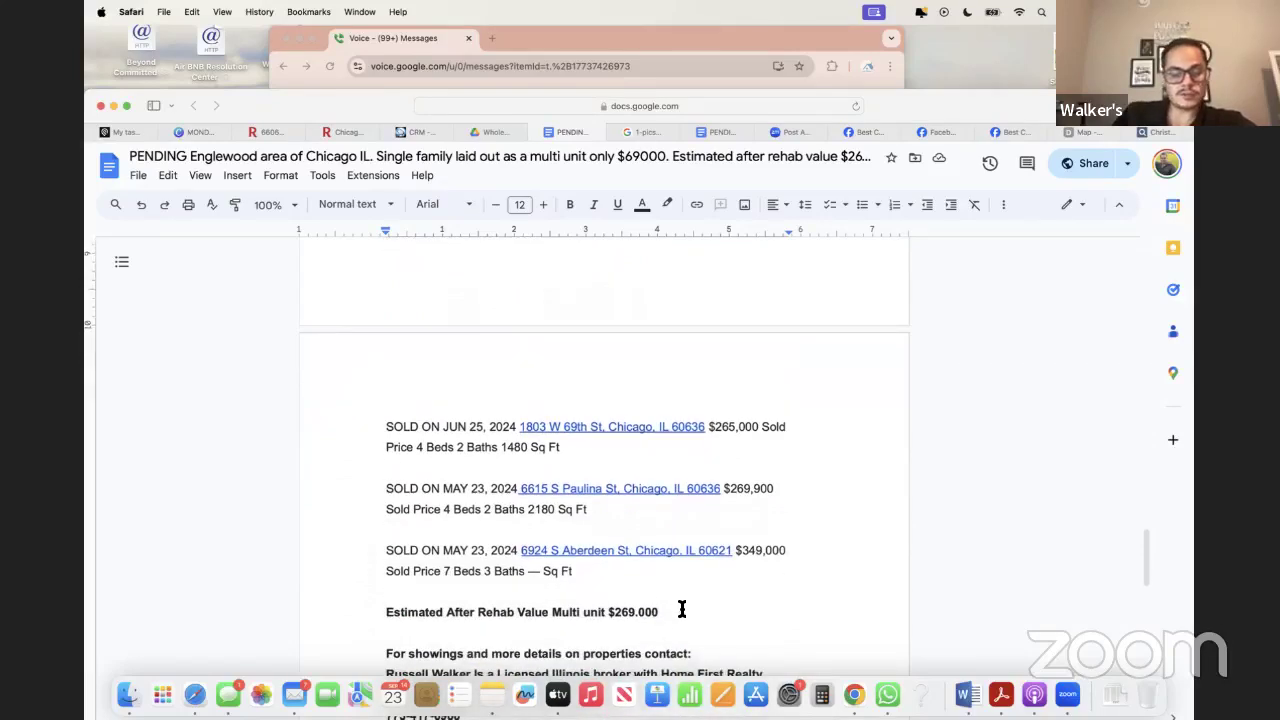
left_click_drag(682, 610, 570, 612)
left_click(568, 612)
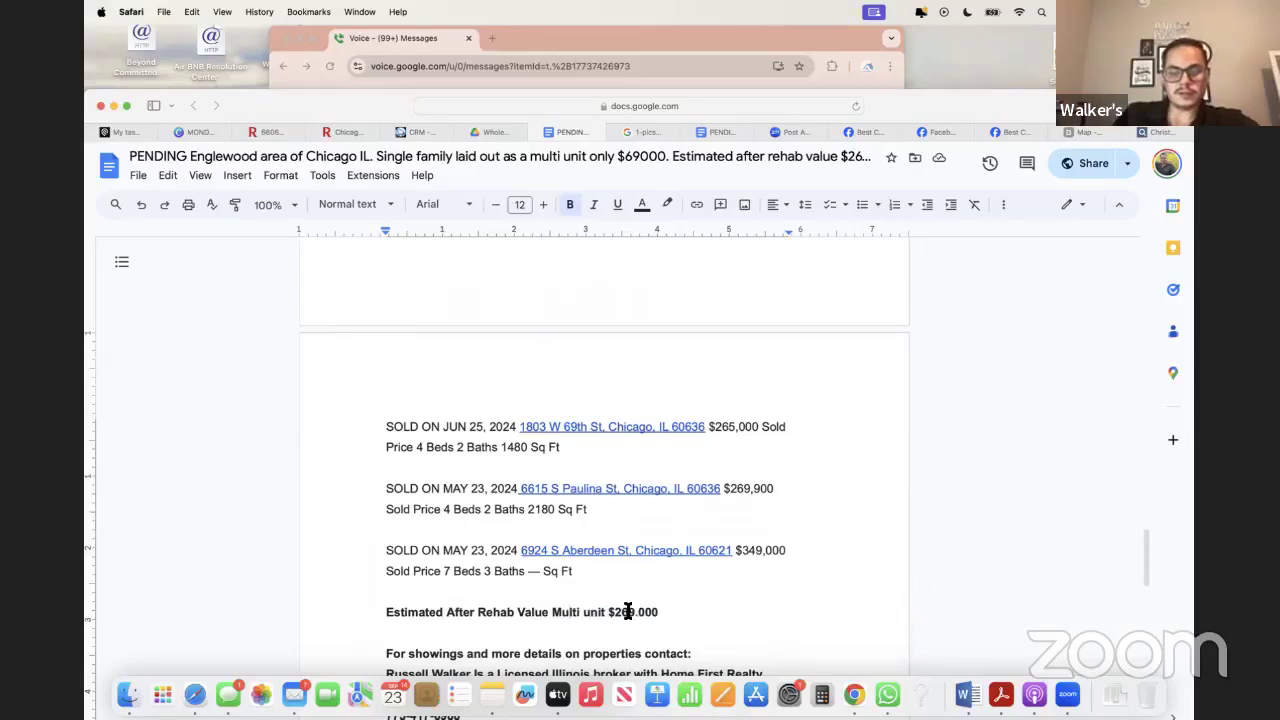
left_click_drag(656, 617, 606, 612)
left_click(606, 591)
scroll(620, 608, "up", 5)
left_click(678, 612)
scroll(590, 598, "down", 3)
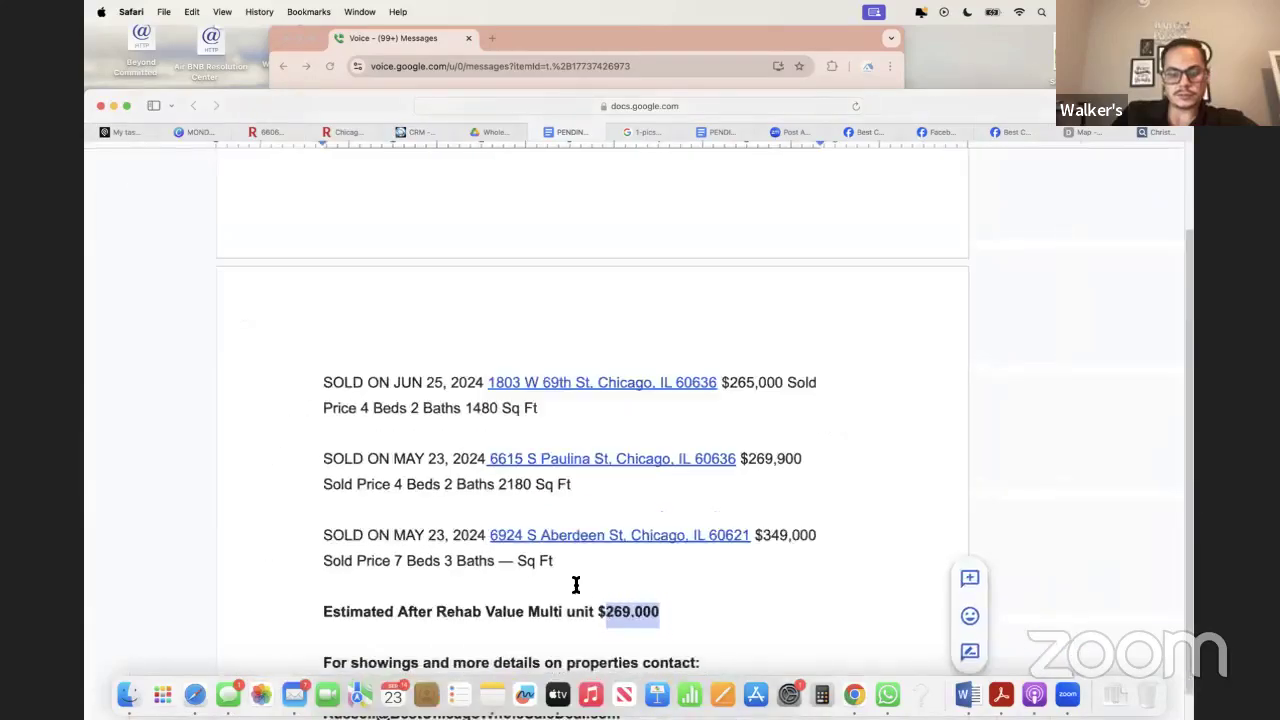
Go back through the single family comps to the property description and comparables heading in the write-up
scroll(574, 583, "up", 10)
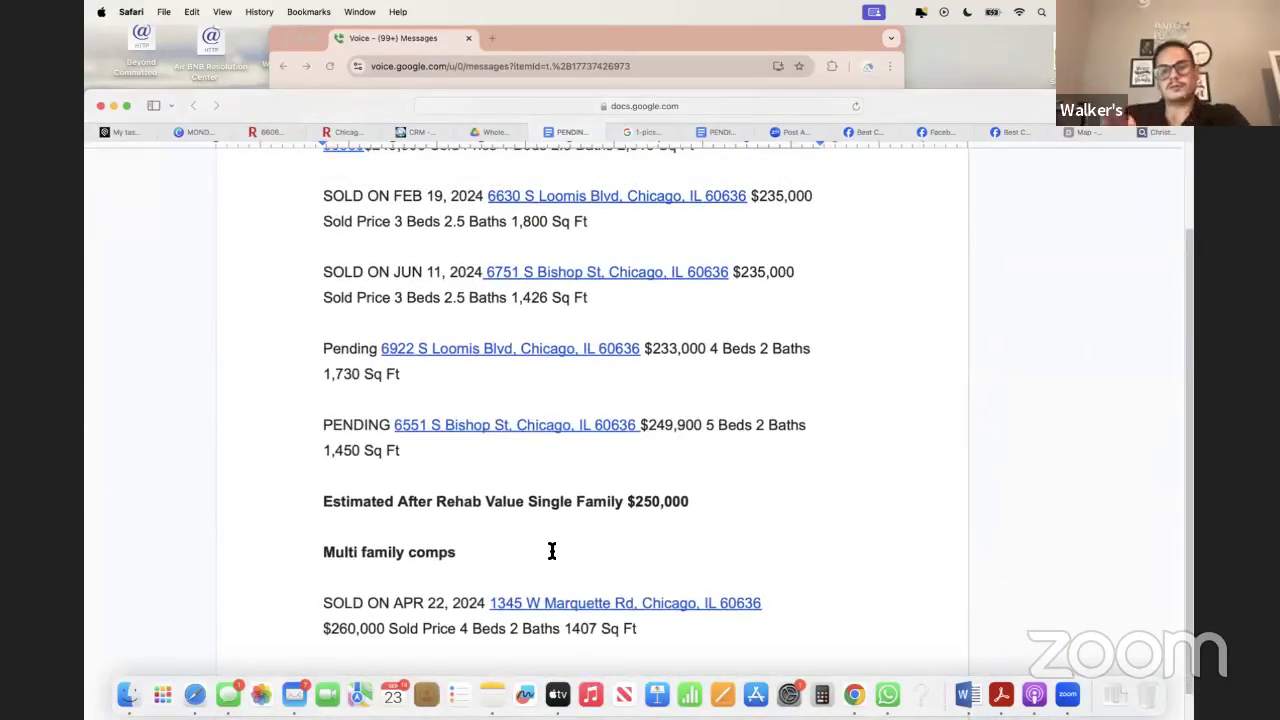
scroll(551, 551, "up", 10)
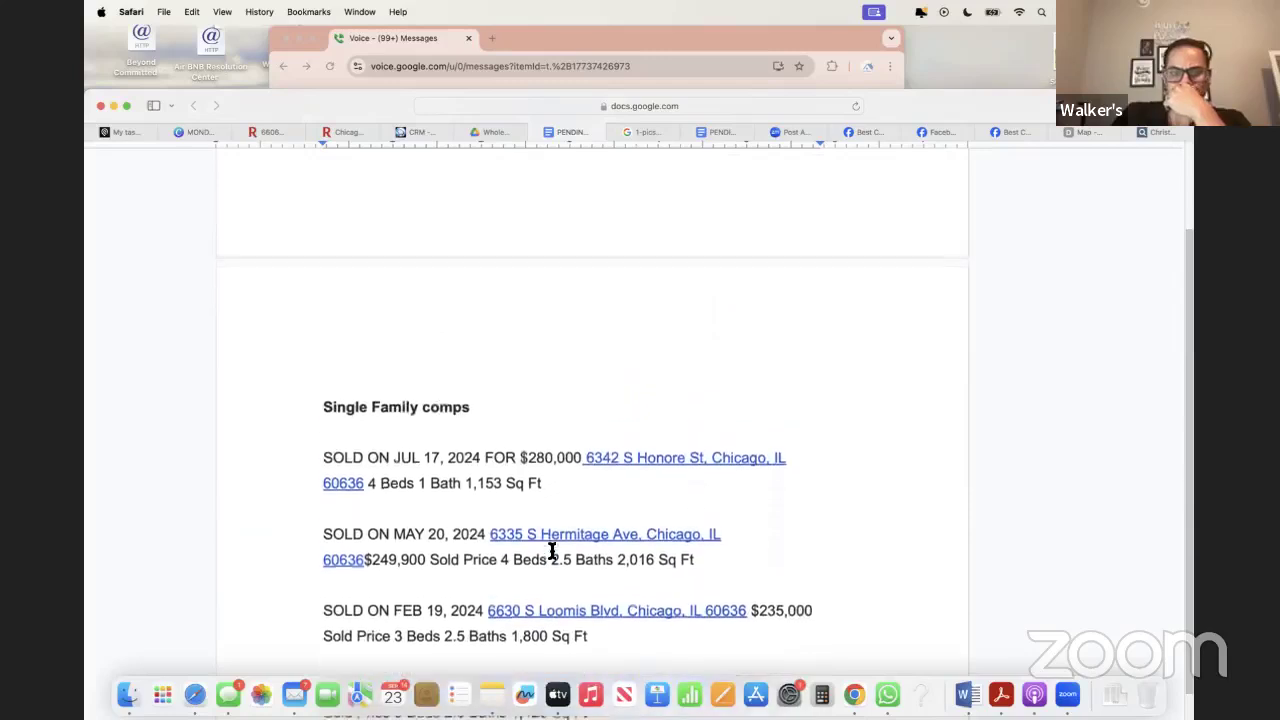
scroll(551, 551, "up", 3)
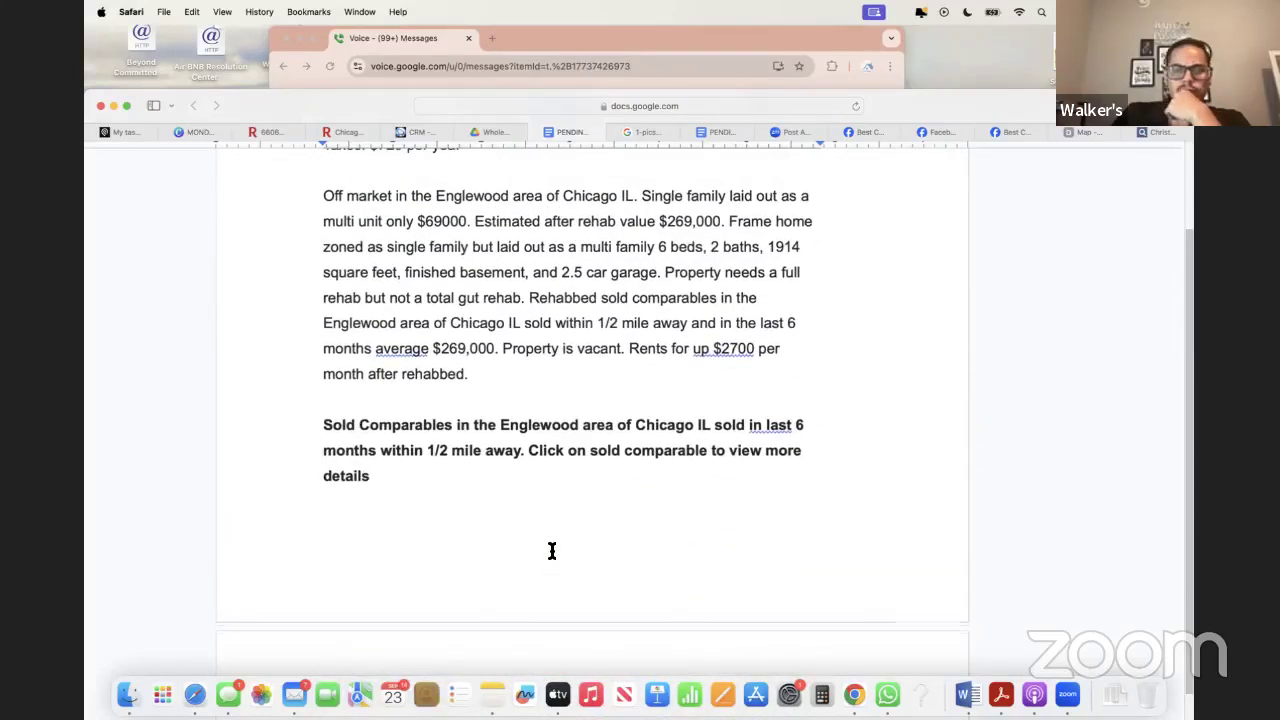
scroll(551, 551, "up", 1)
scroll(551, 551, "down", 5)
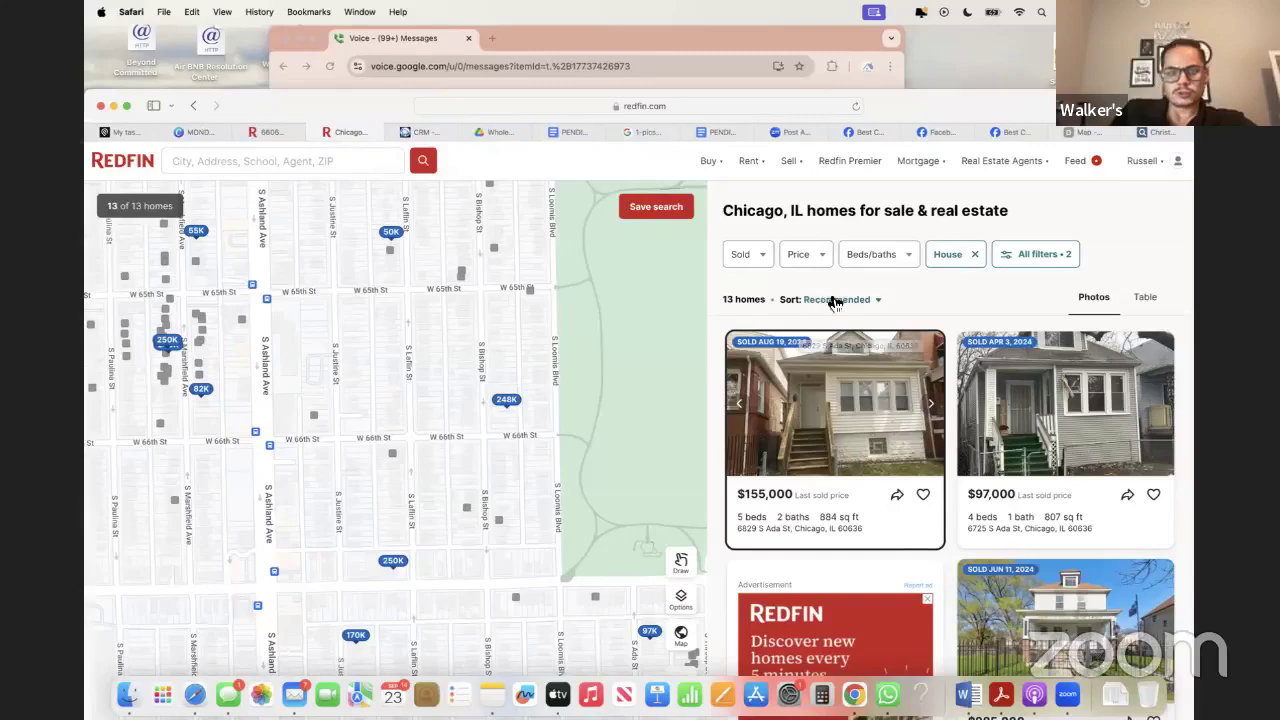
Return to the Redfin sold homes search and apply a maximum size of 2,250 square feet
left_click(774, 258)
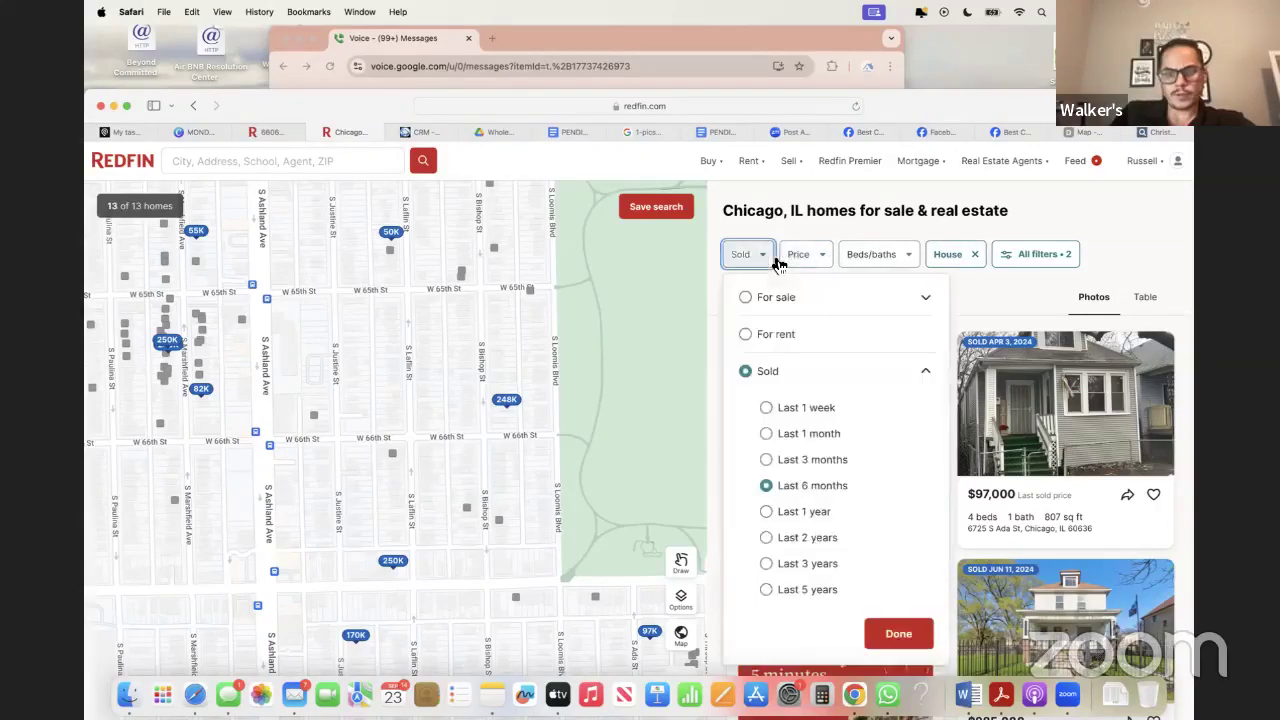
left_click(1005, 297)
left_click(950, 257)
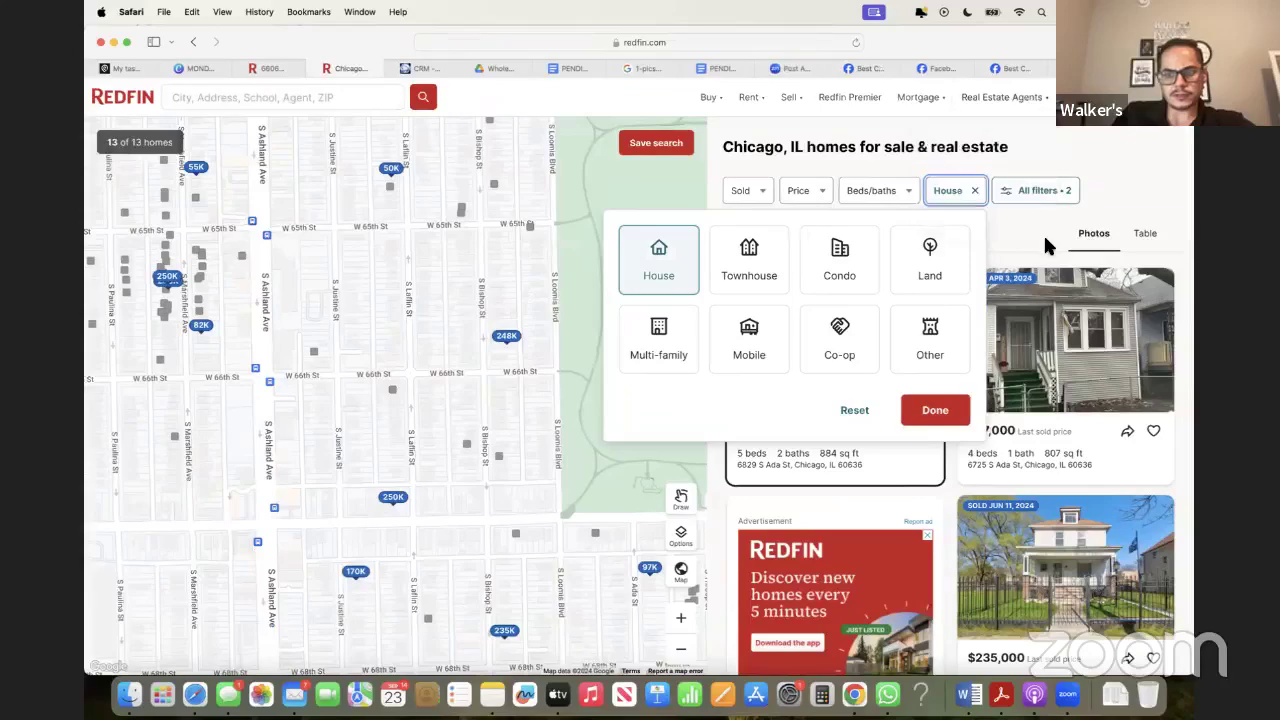
left_click(1045, 238)
left_click(1048, 195)
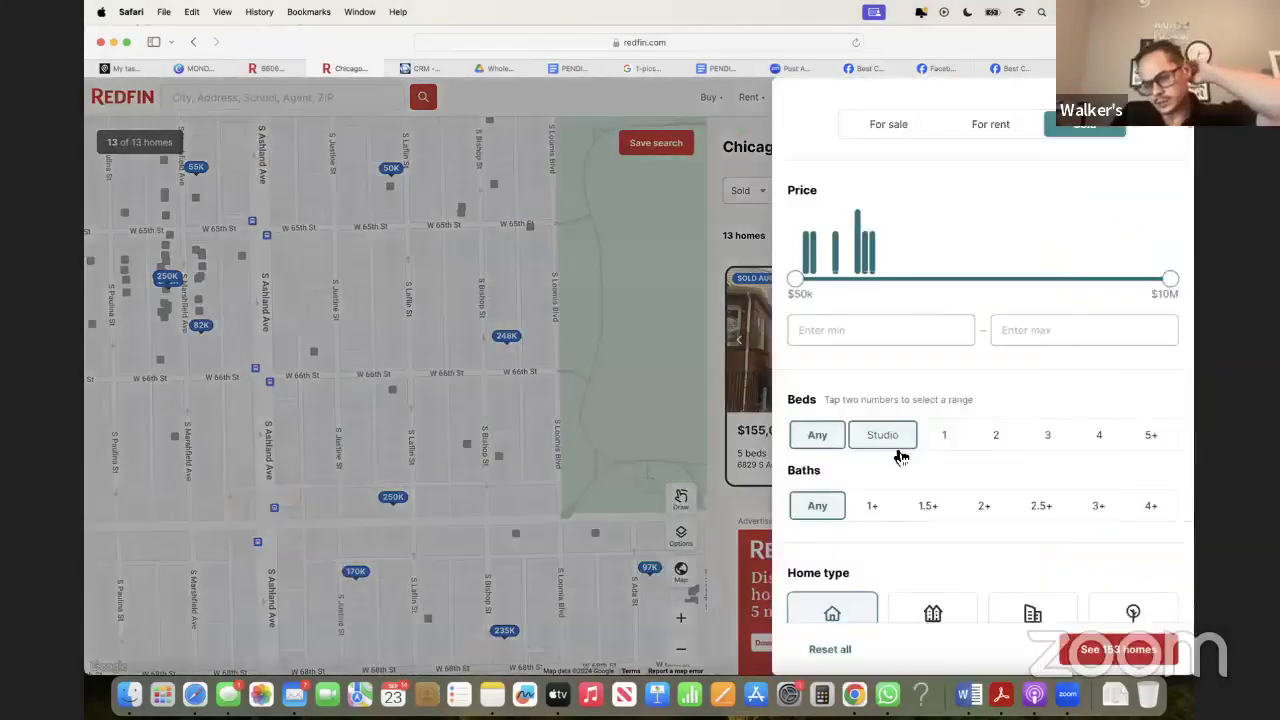
scroll(897, 451, "down", 5)
left_click(938, 432)
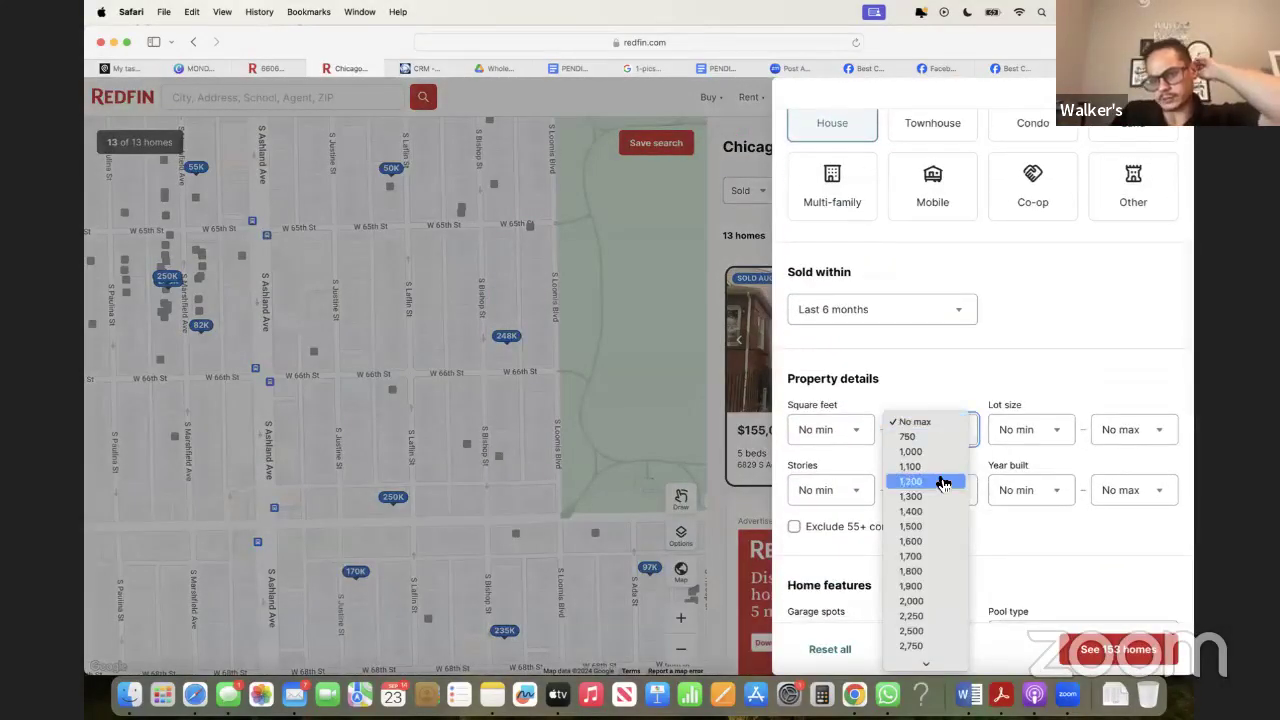
left_click(930, 618)
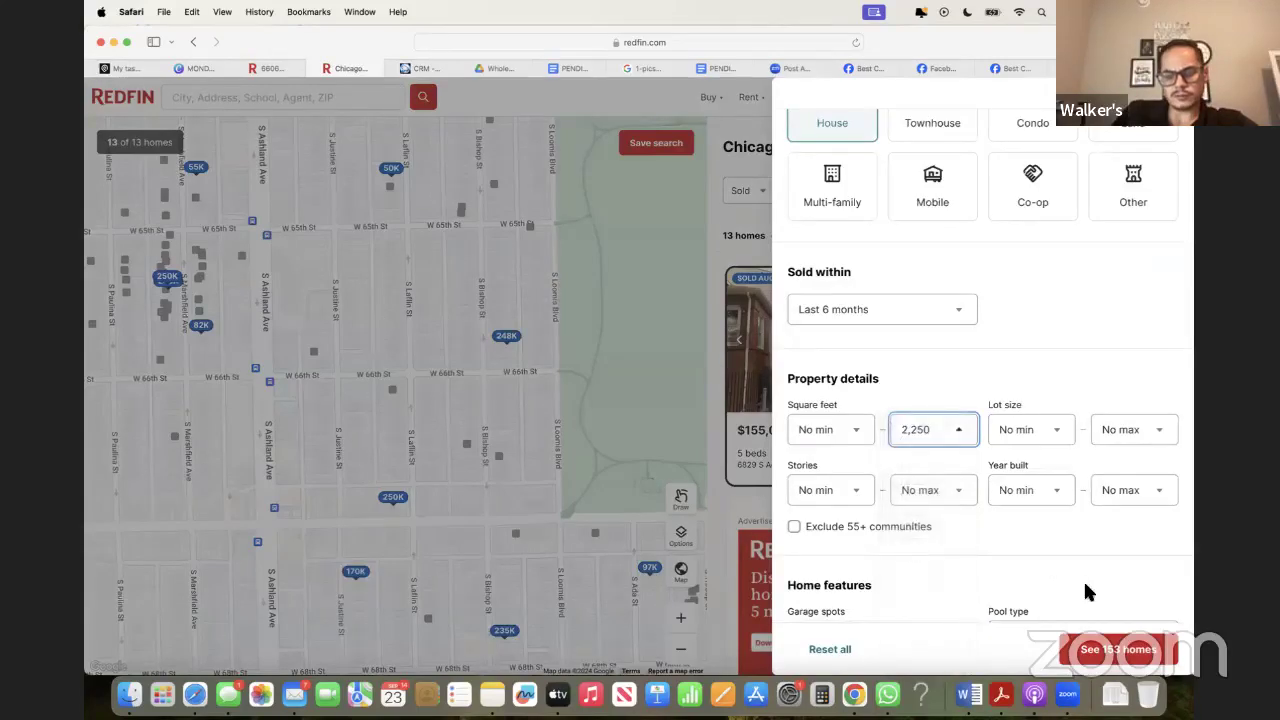
left_click(1125, 653)
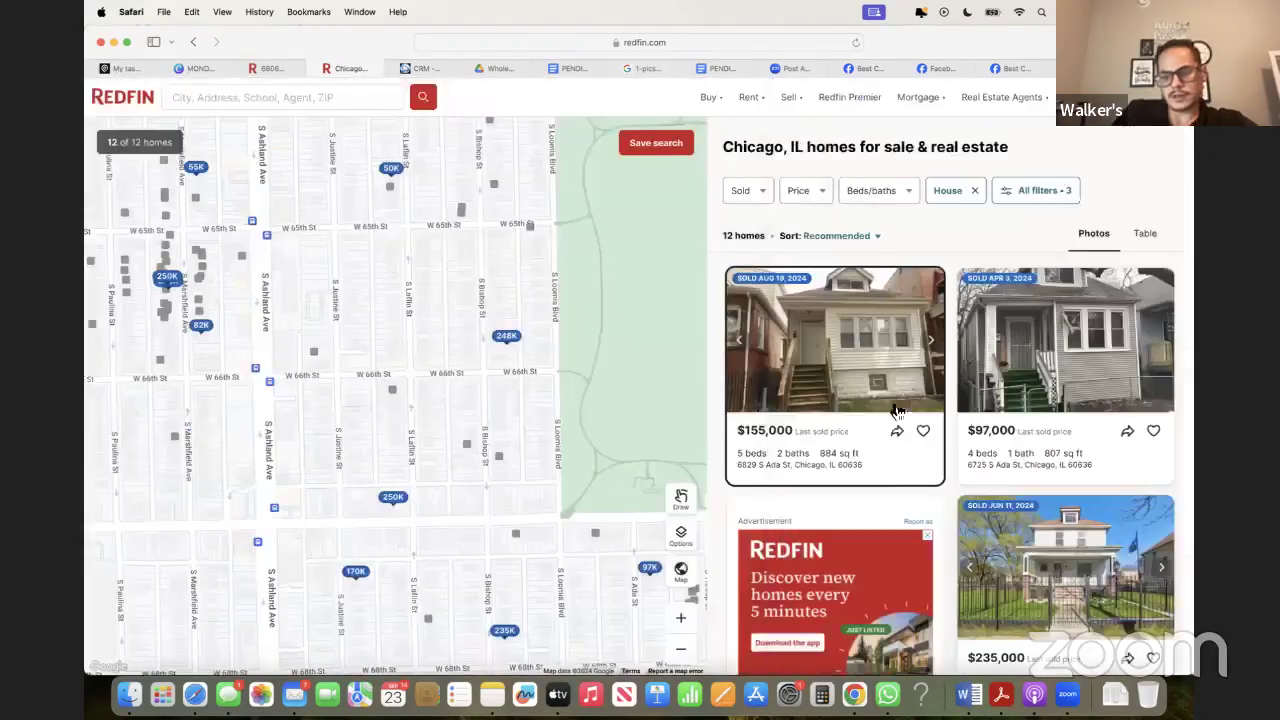
Sort the sold homes by price from high to low and widen the map search to more surrounding blocks
left_click(873, 241)
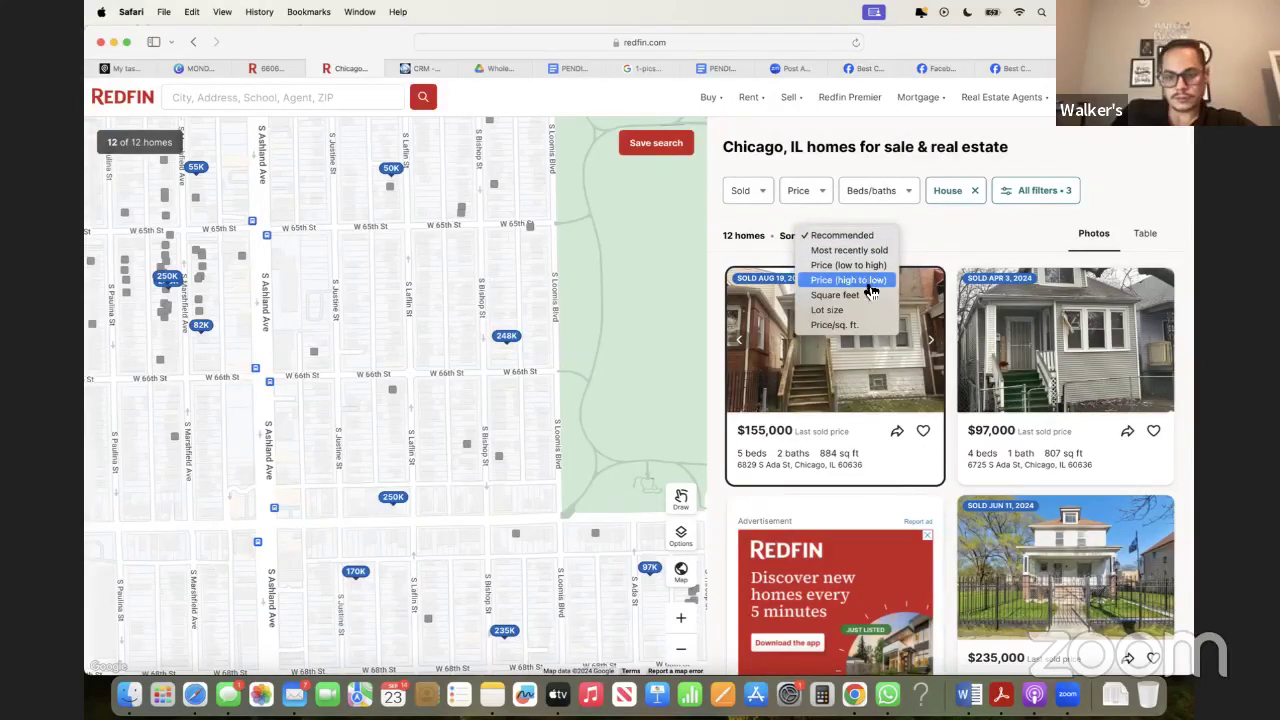
left_click(869, 284)
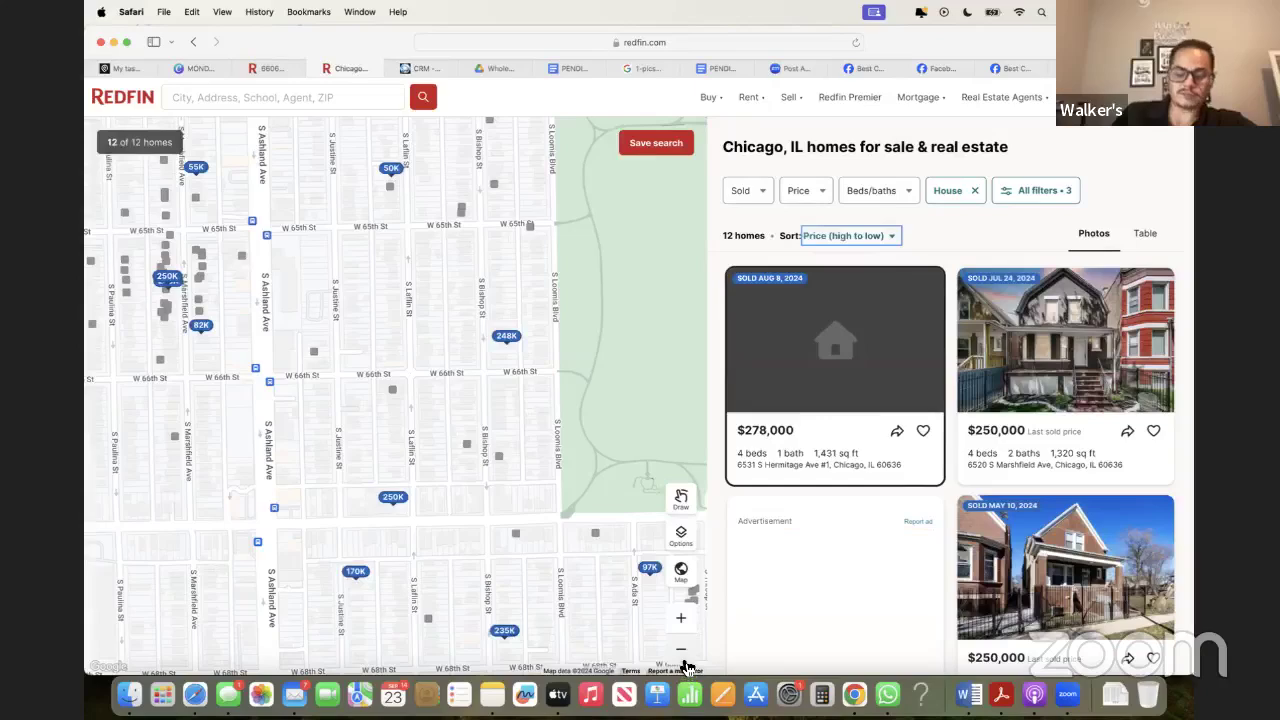
left_click(683, 652)
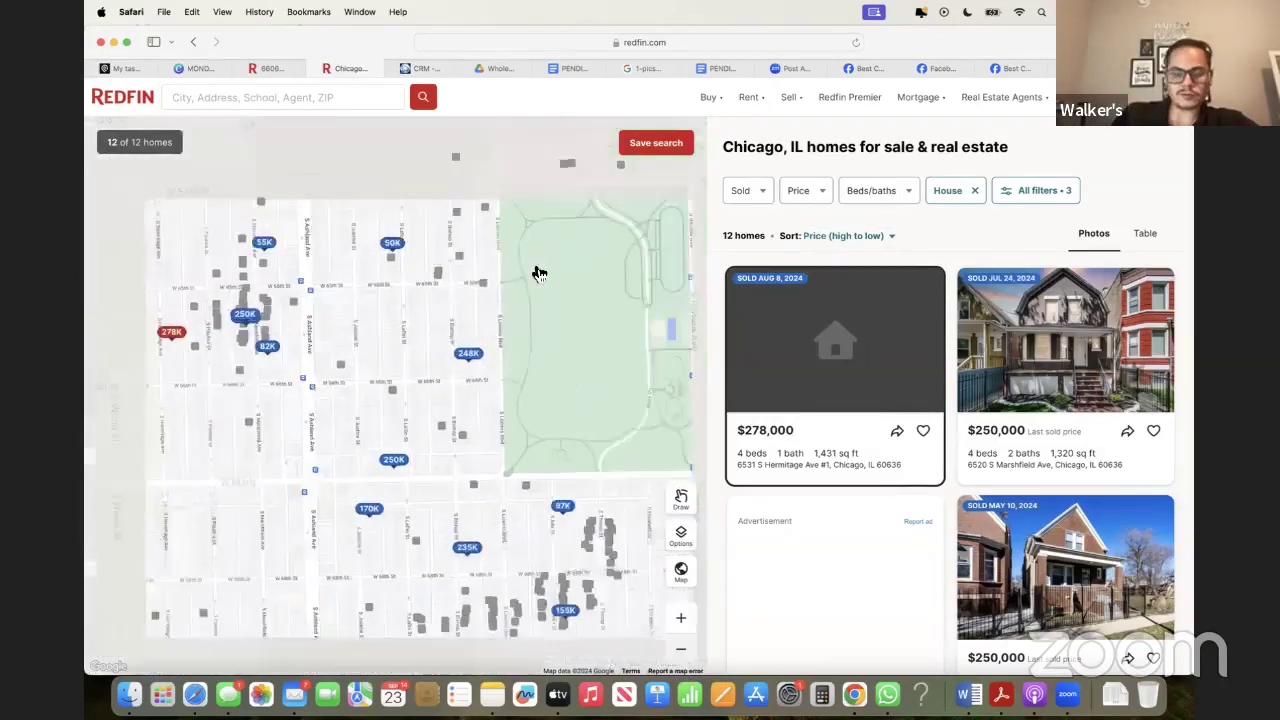
left_click_drag(474, 290, 510, 290)
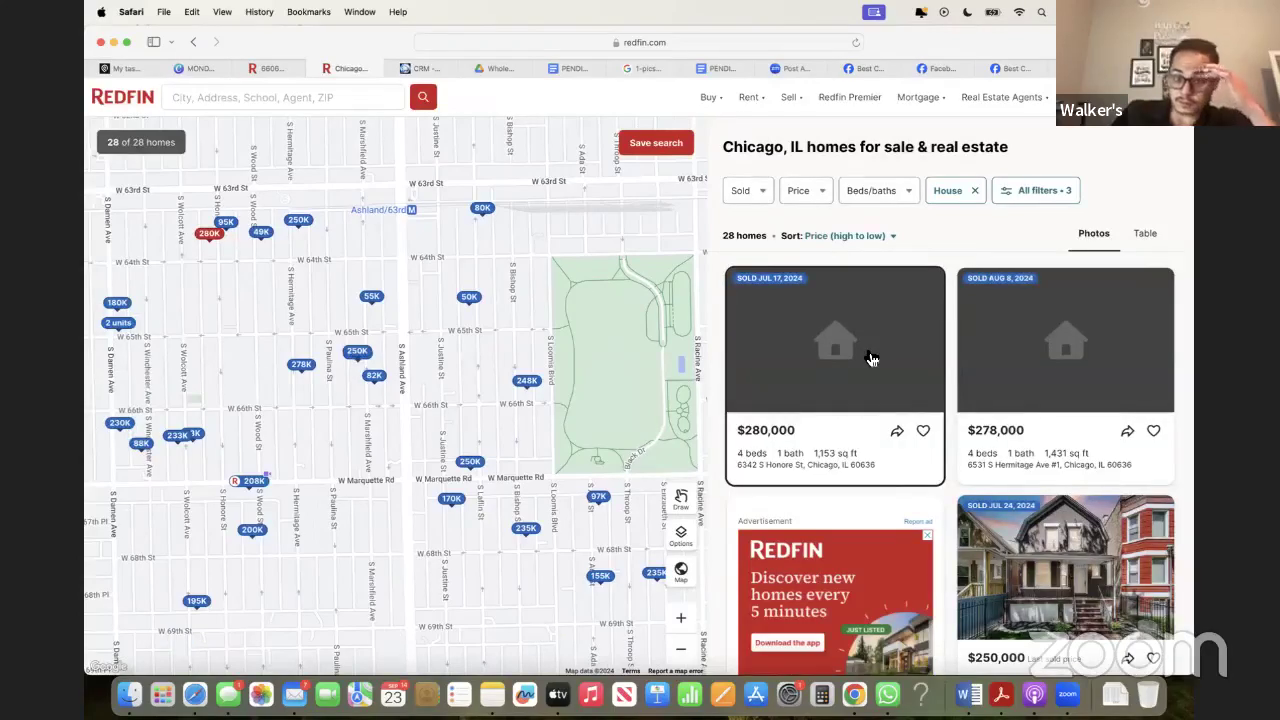
Inspect the listing pages of the $280,000 and $278,000 sold homes, closing each one after viewing
left_click(871, 359)
left_click(667, 428)
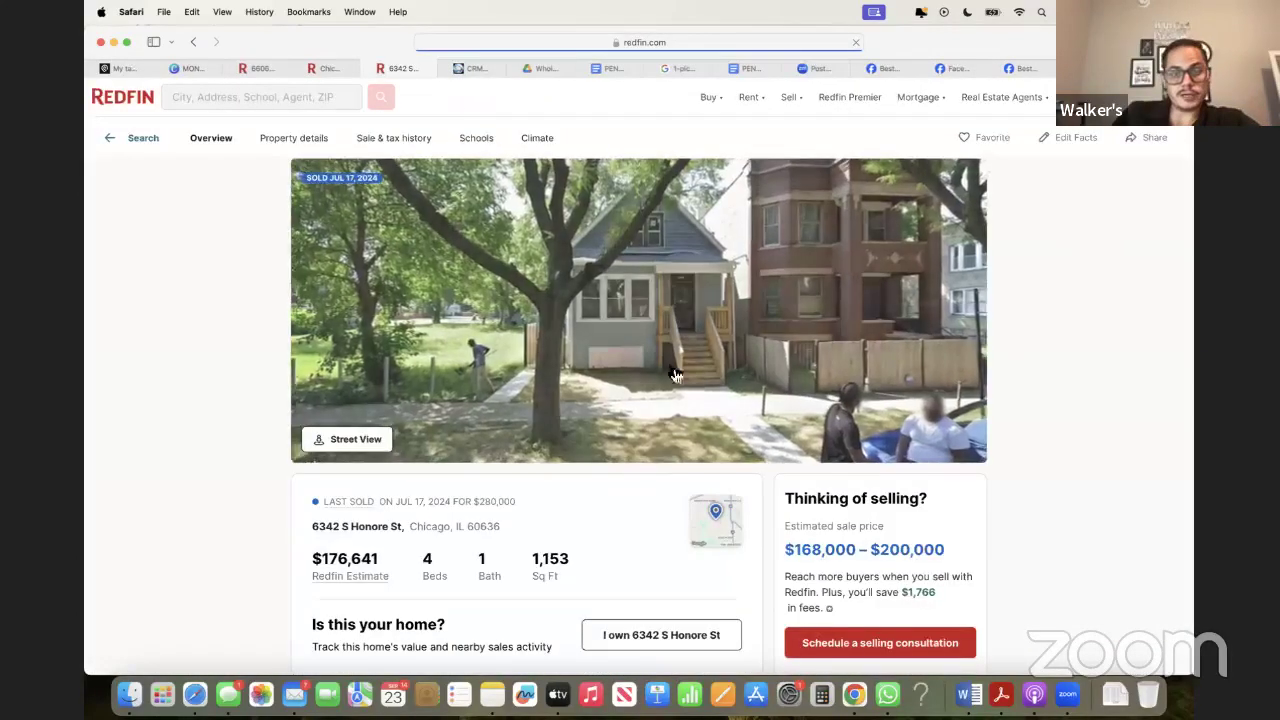
key("super+w")
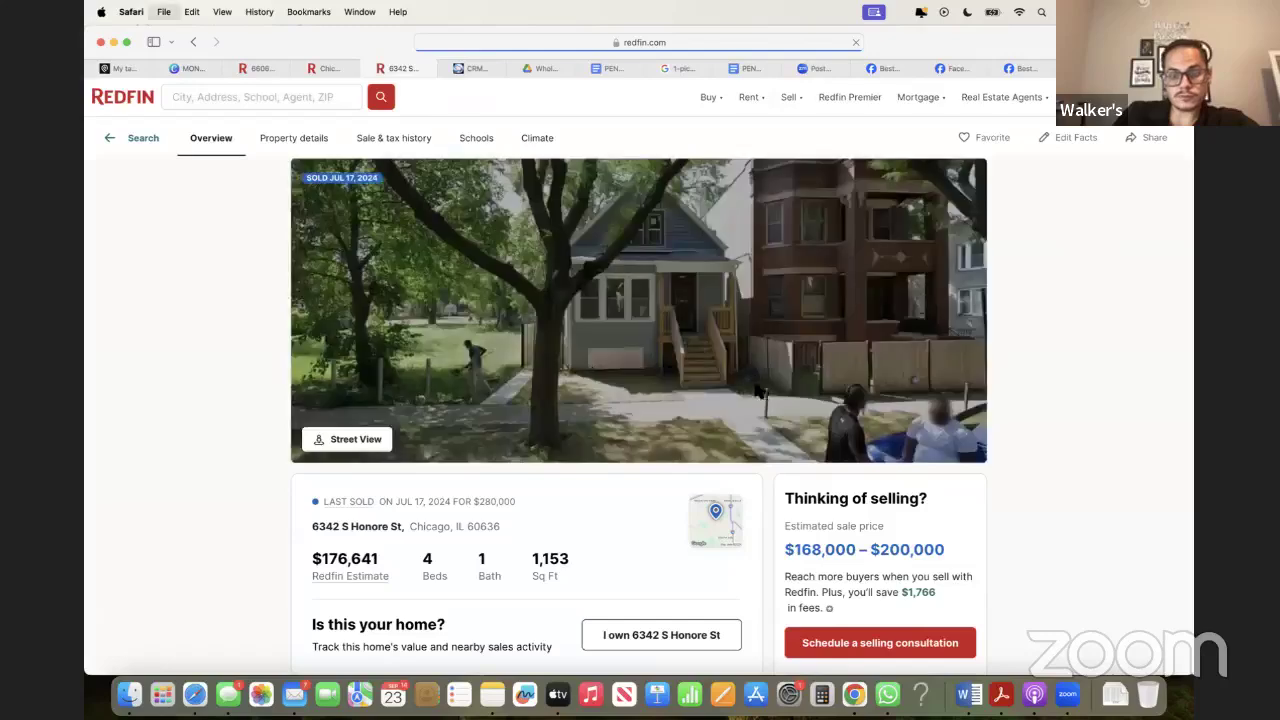
left_click(1007, 360)
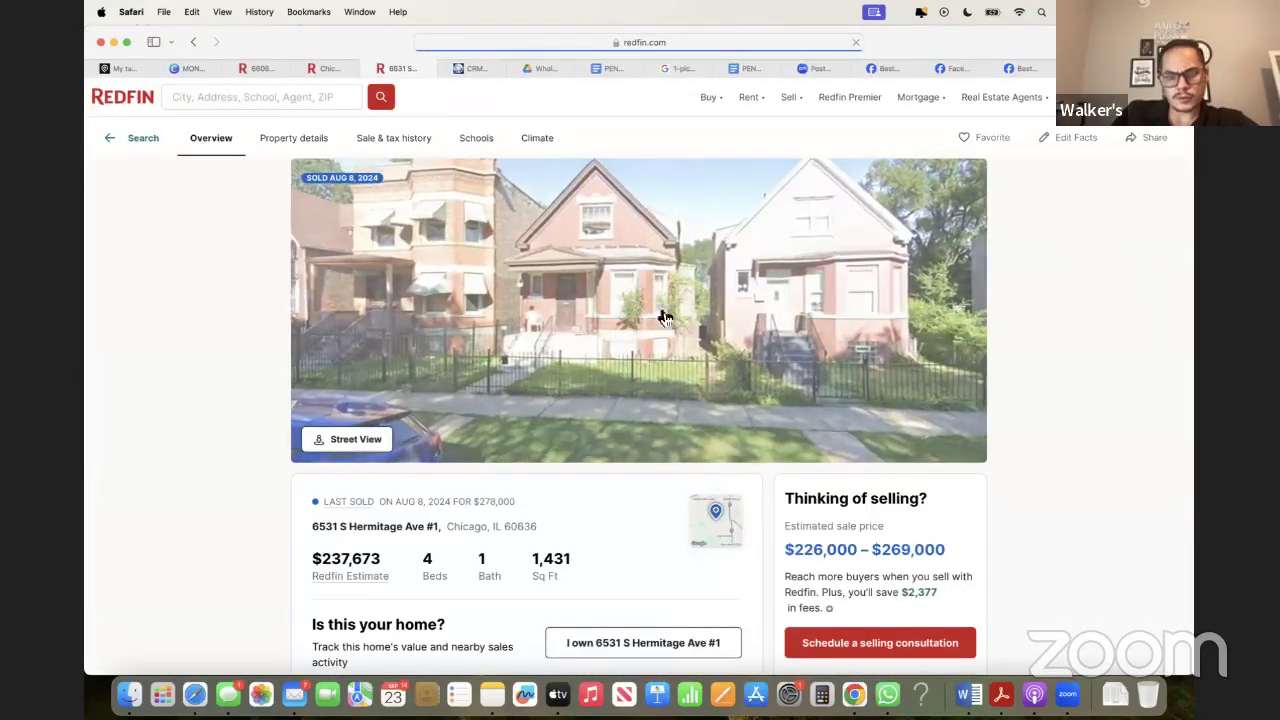
key("super+w")
Inspect the listing page and street view of the $250,000 home sold on Jul 24, 2024, and return to the results
scroll(985, 402, "down", 3)
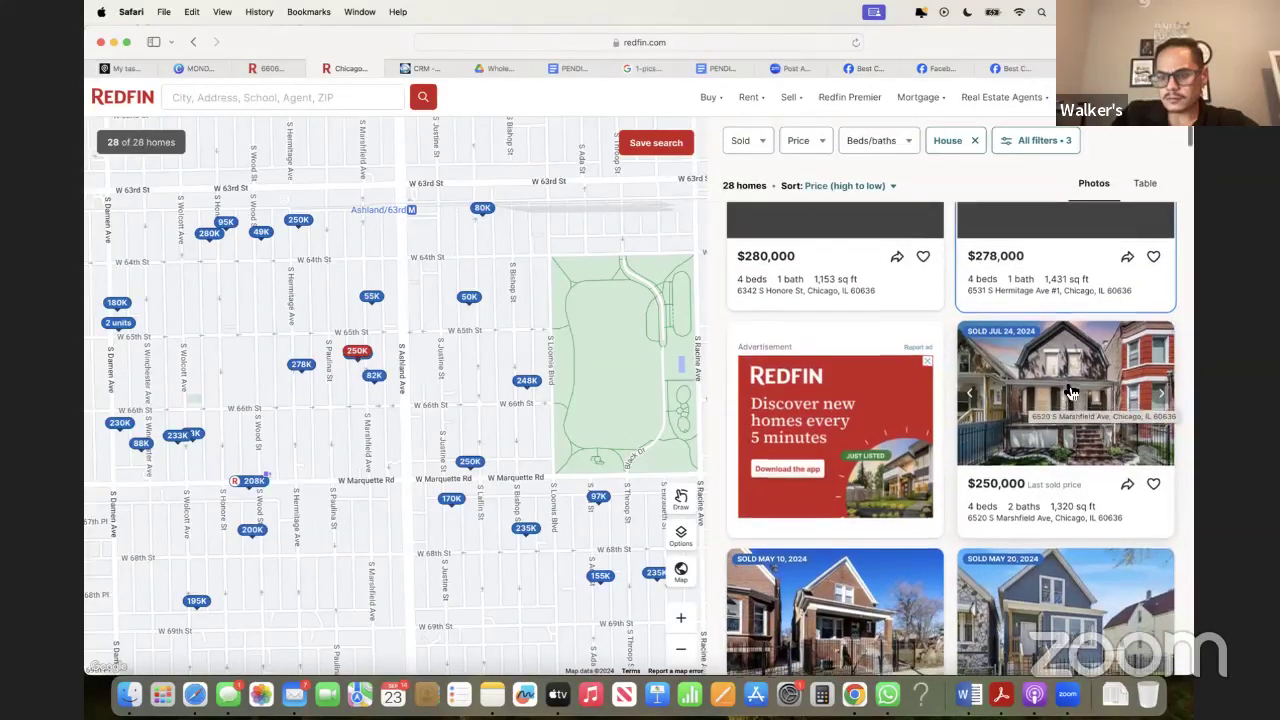
scroll(1070, 400, "up", 3)
scroll(1070, 393, "down", 3)
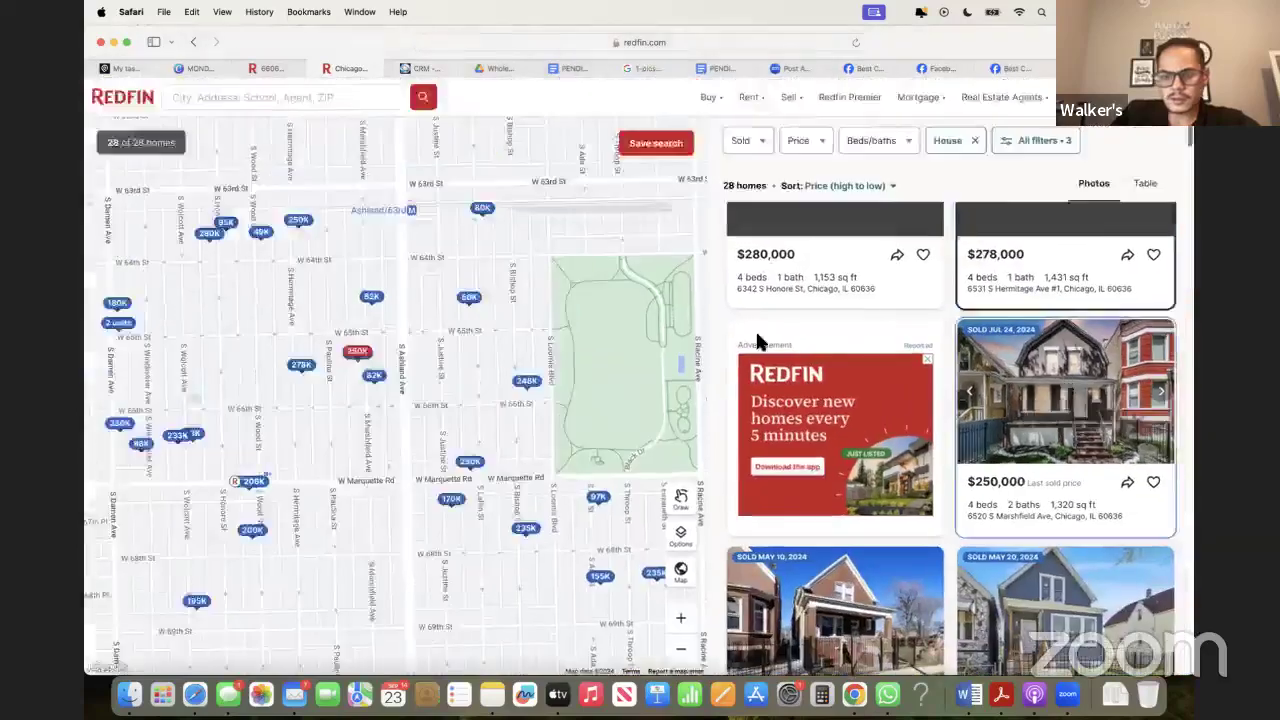
left_click(1070, 400)
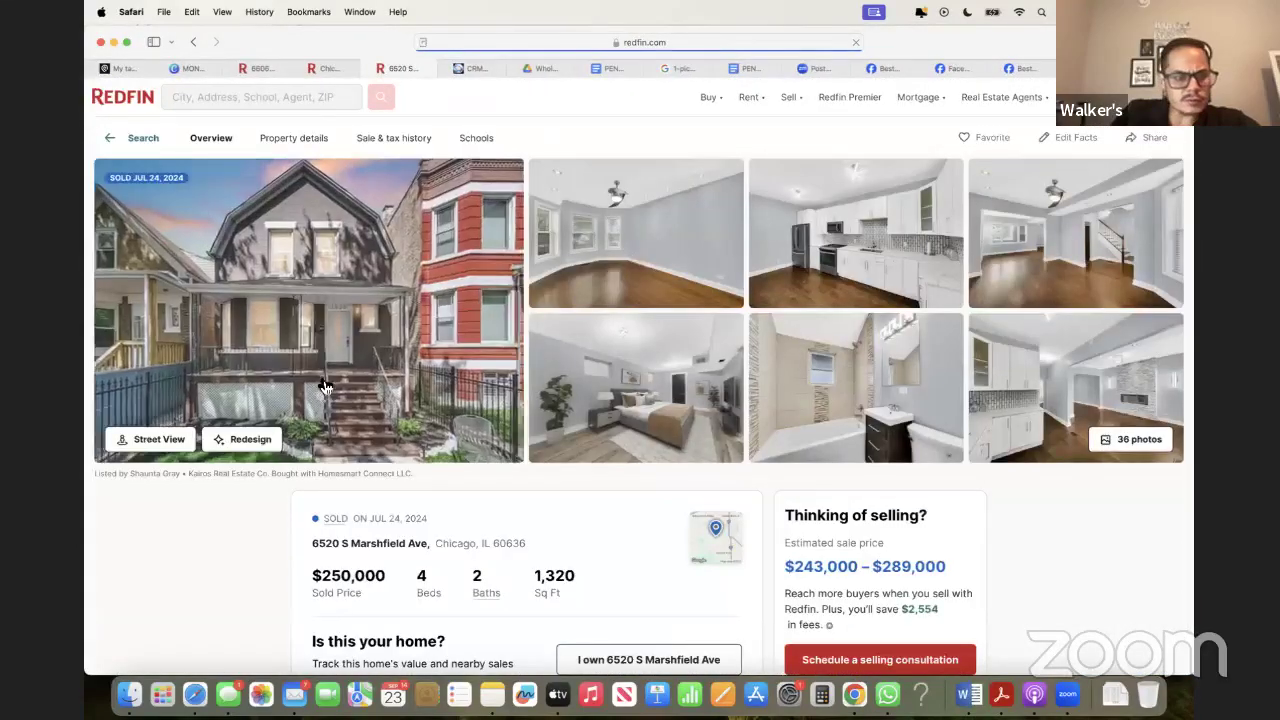
left_click(170, 449)
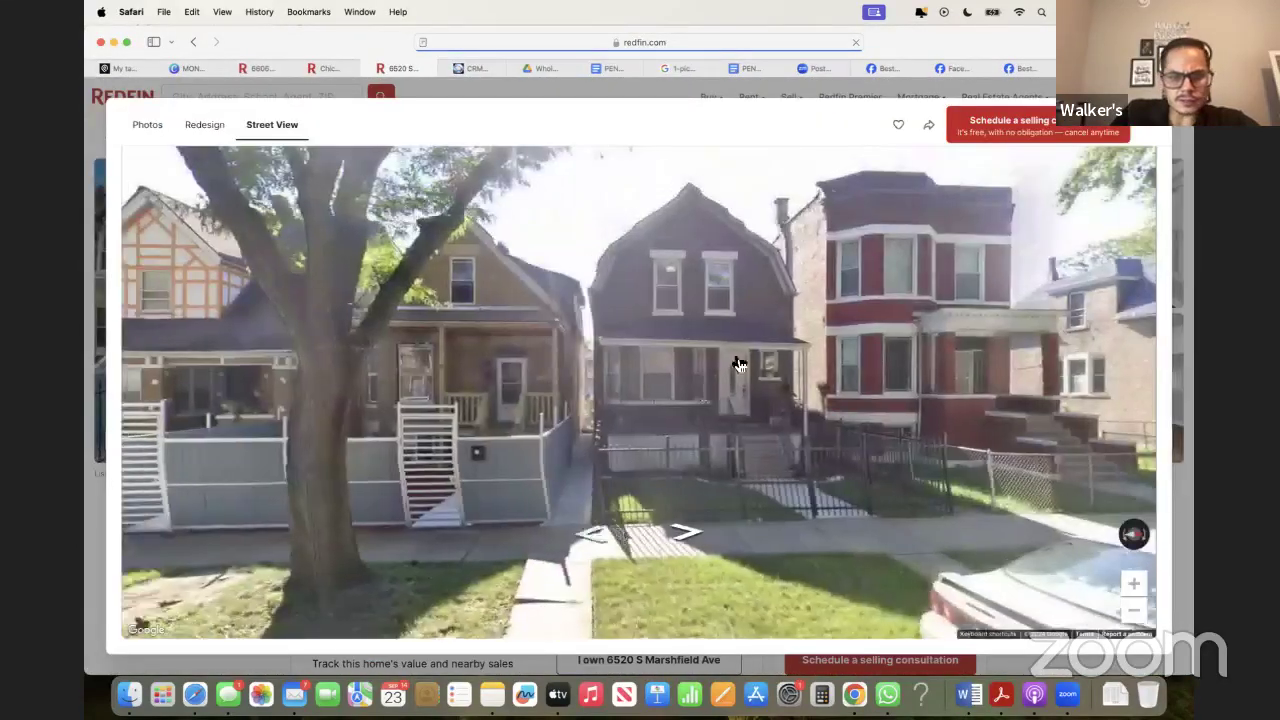
left_click(738, 363)
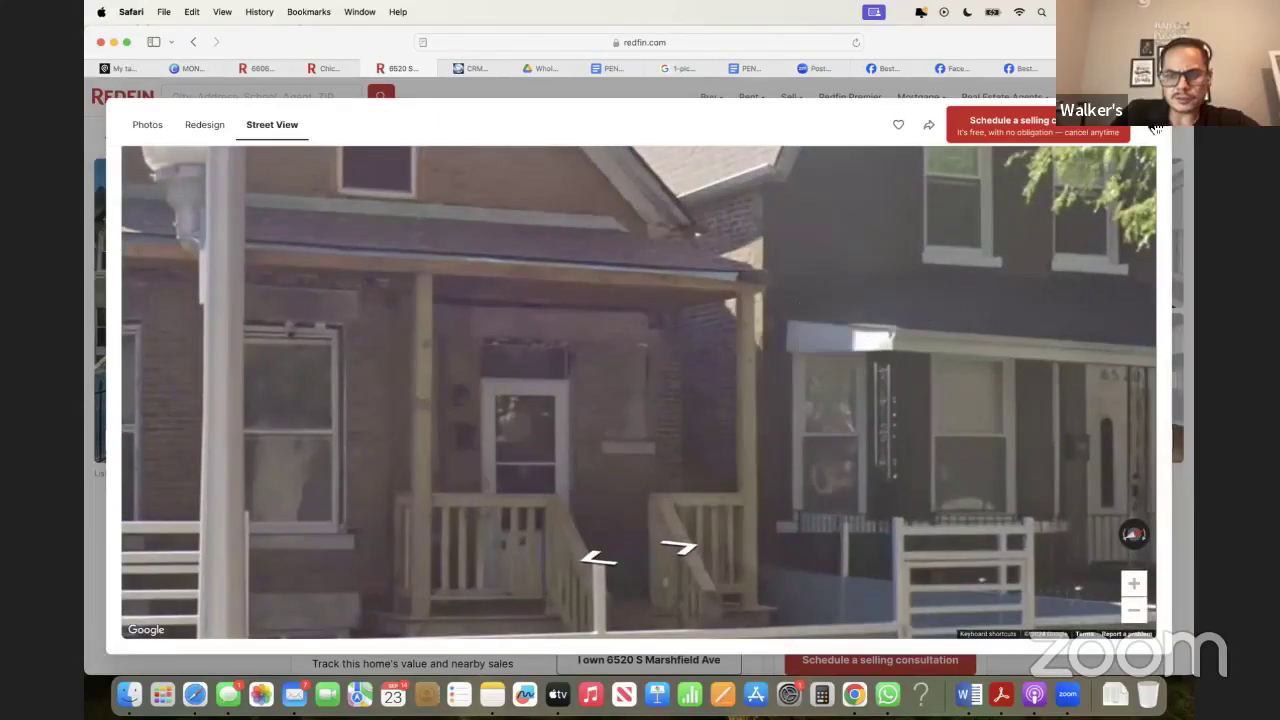
key("Escape")
key("super+bracketleft")
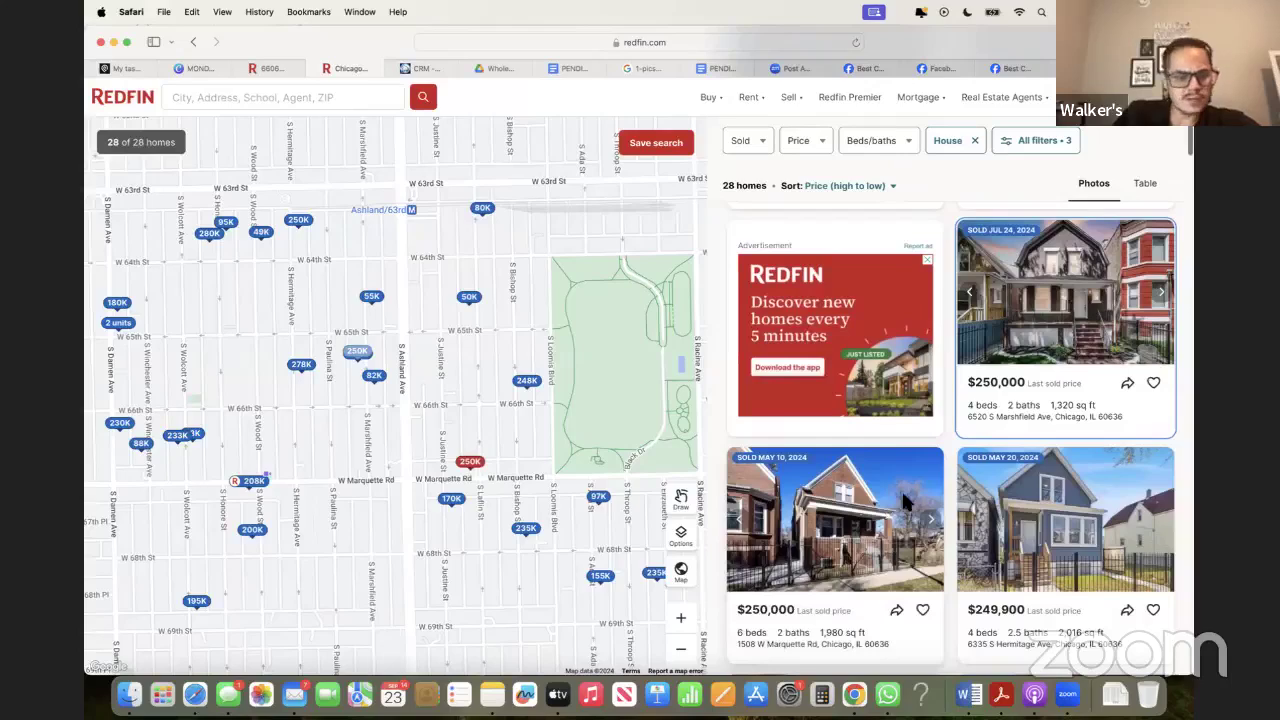
Compare the sold home cards from the $250,000 sales down to the $240,000 sale for size, bedrooms and sale date
scroll(1040, 483, "down", 2)
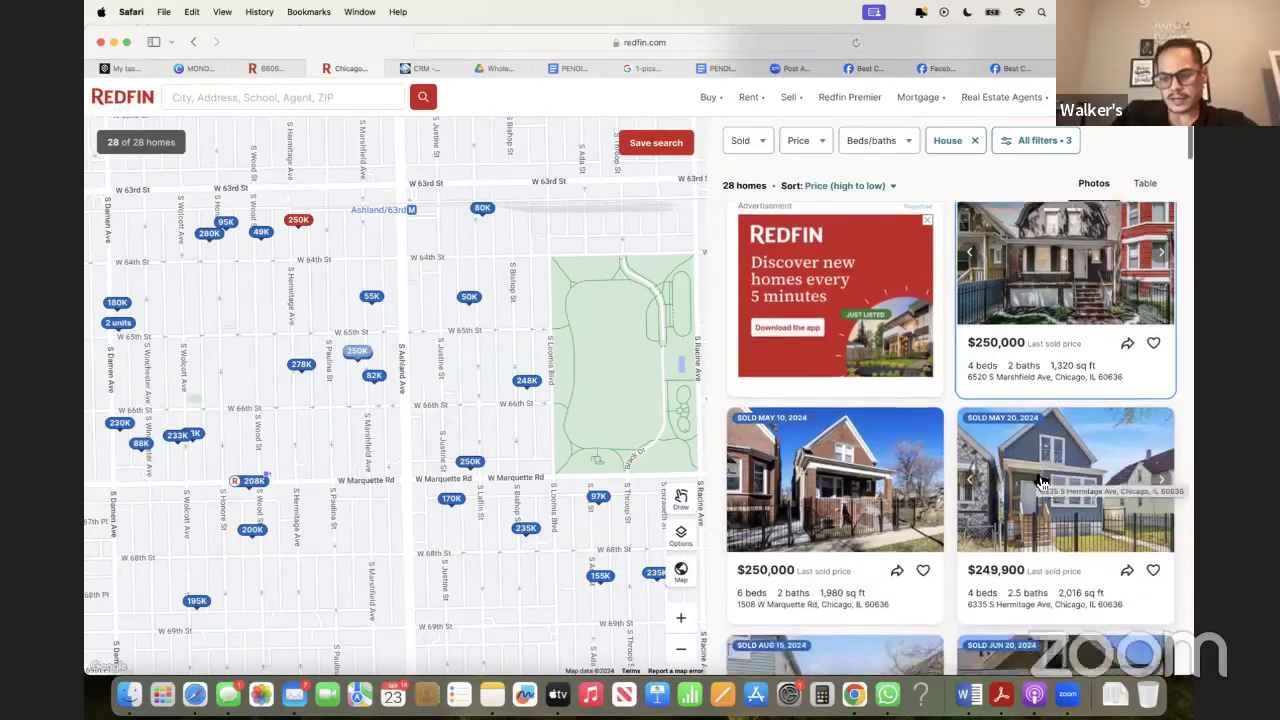
scroll(1040, 457, "down", 3)
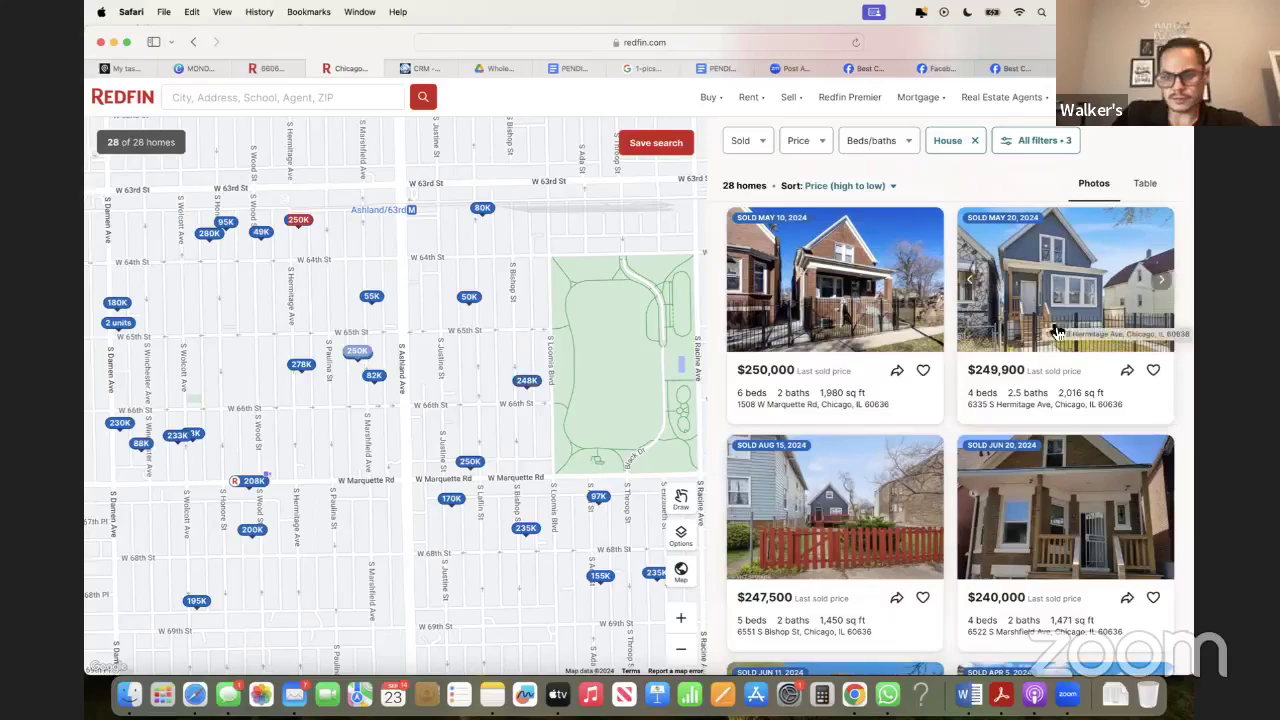
scroll(880, 470, "up", 5)
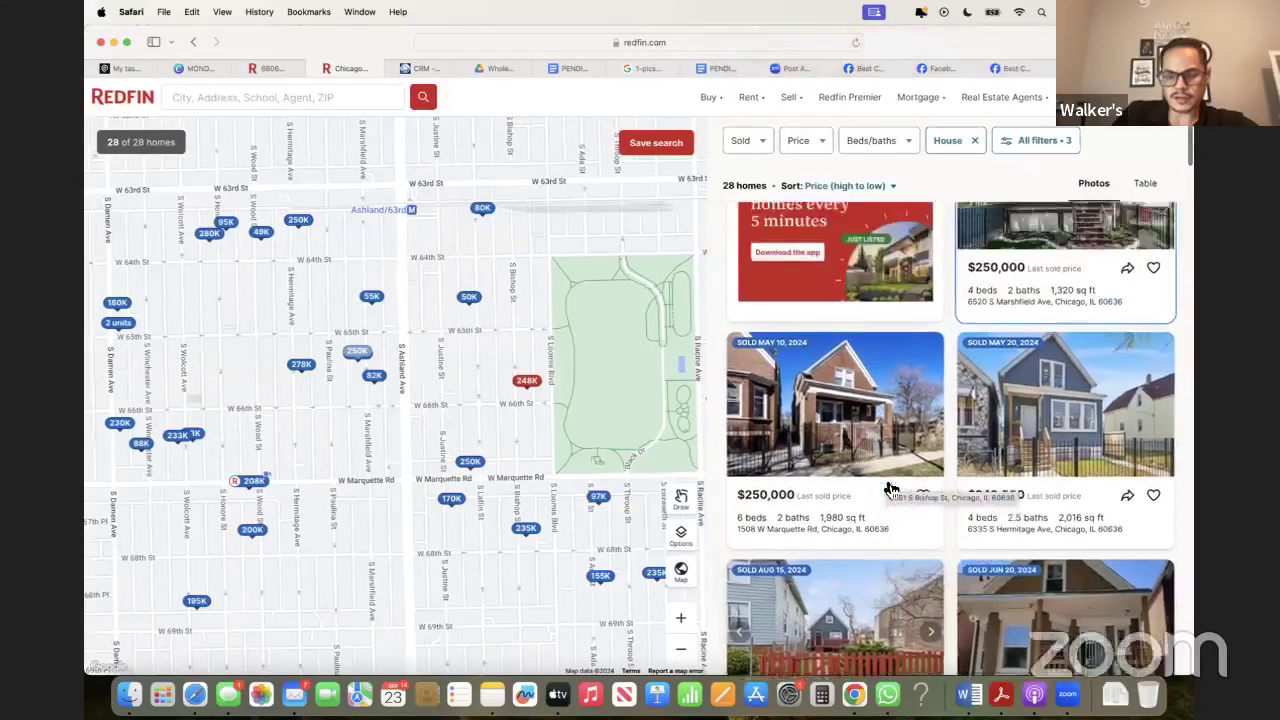
scroll(857, 430, "down", 5)
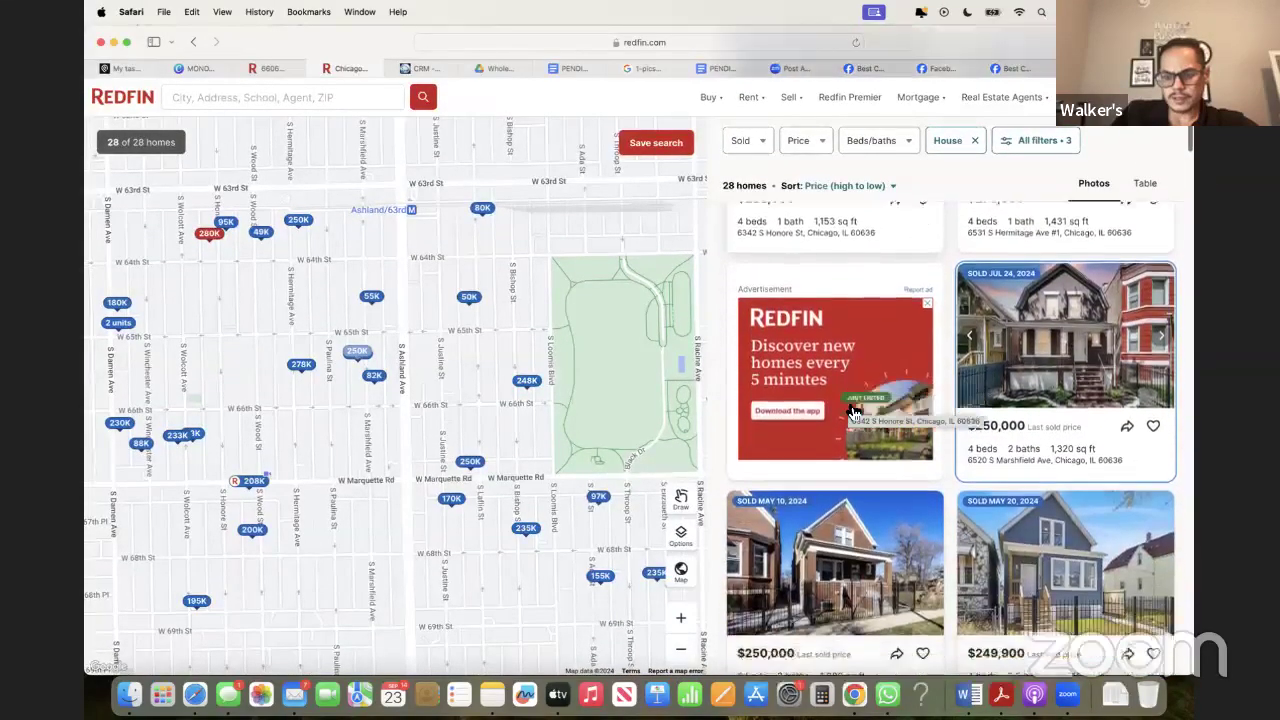
scroll(1012, 503, "down", 3)
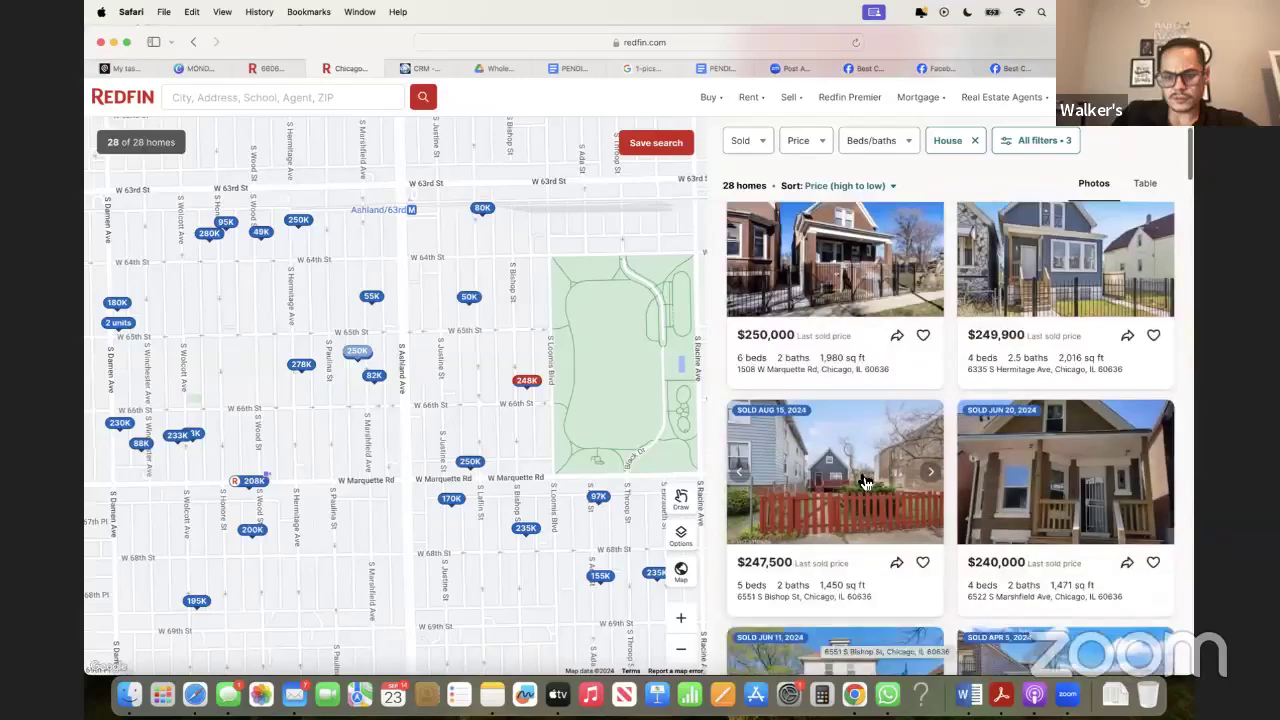
scroll(865, 481, "down", 3)
scroll(865, 481, "up", 2)
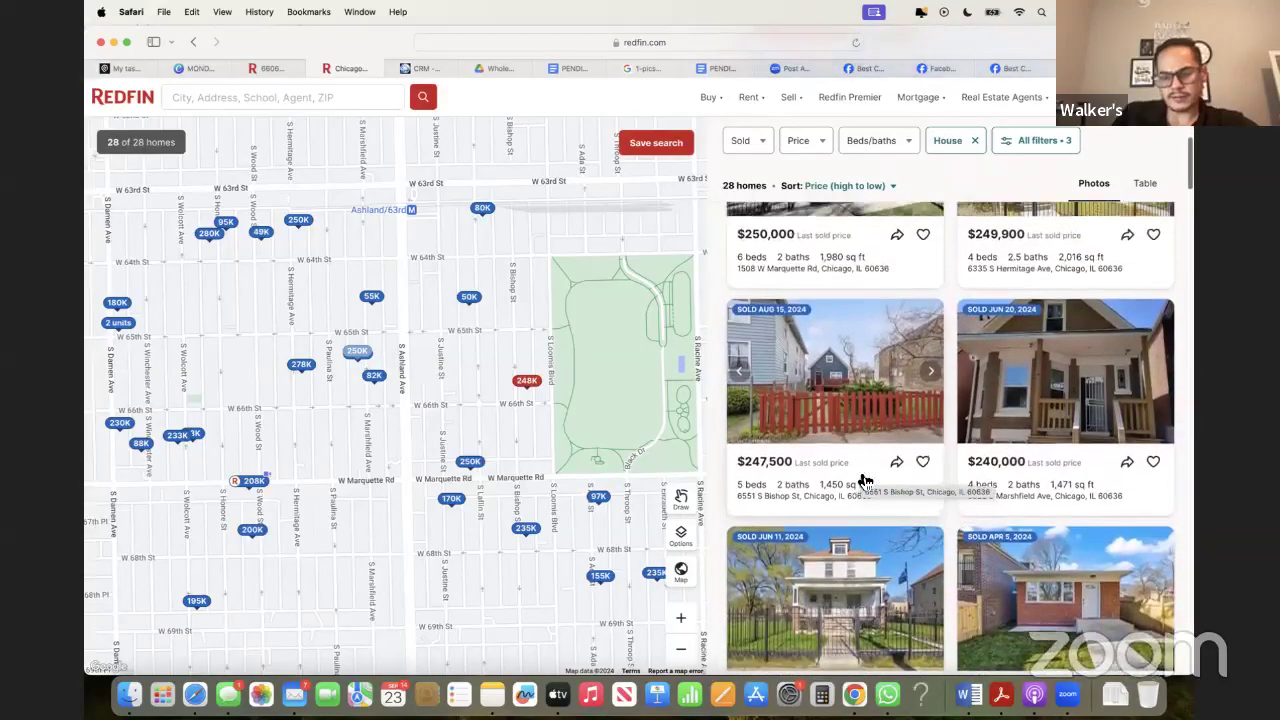
scroll(865, 481, "up", 2)
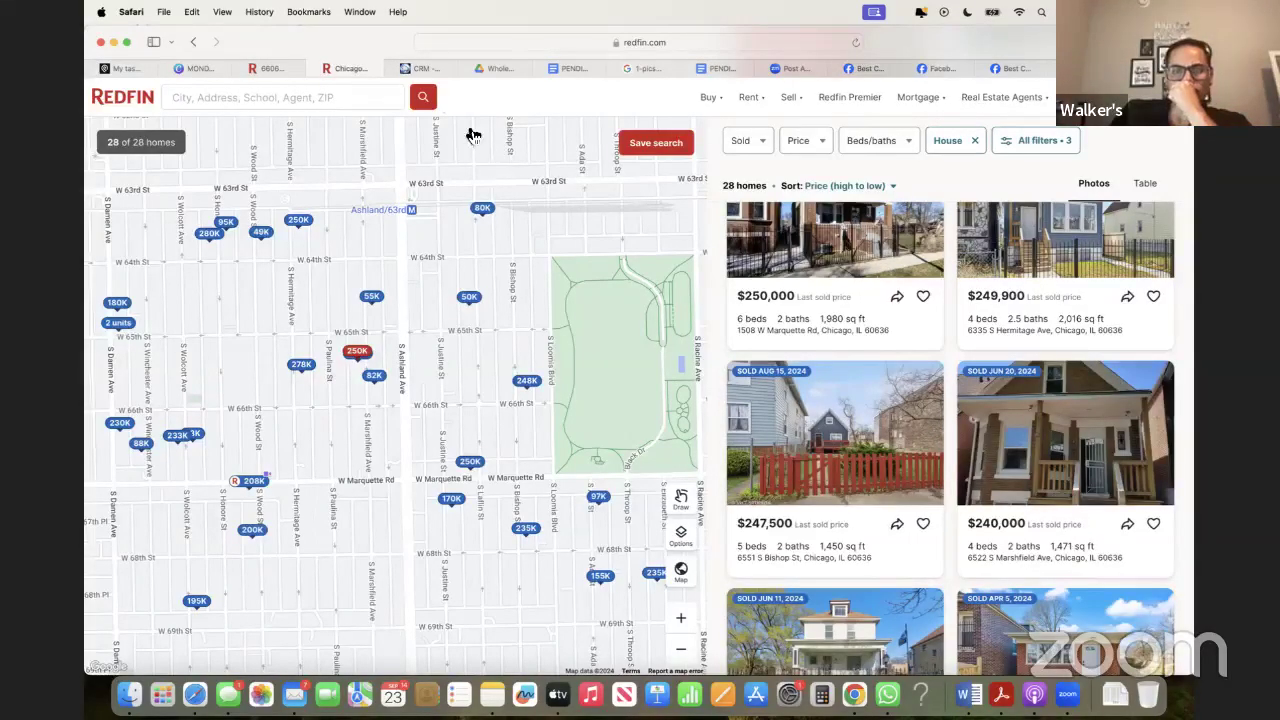
Switch to the CRM deal record and check the Comp 1, Comp 2 and Comp 3 values
left_click(420, 68)
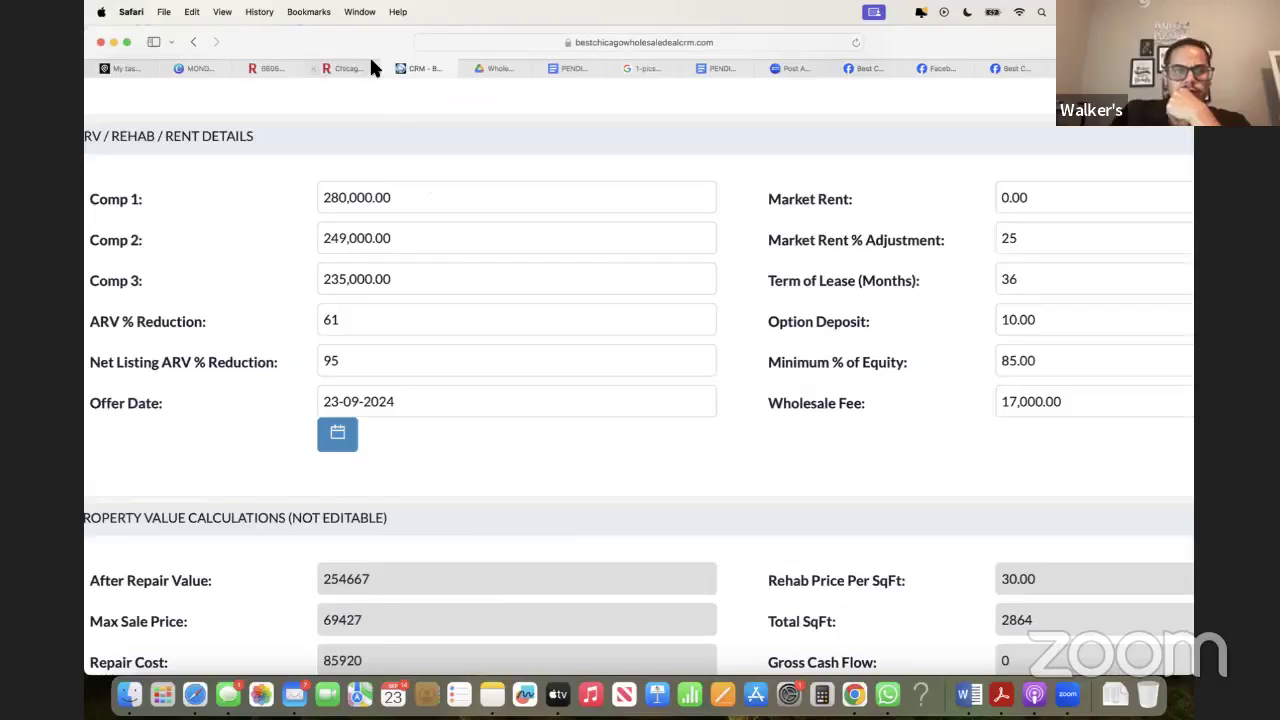
left_click_drag(381, 40, 485, 44)
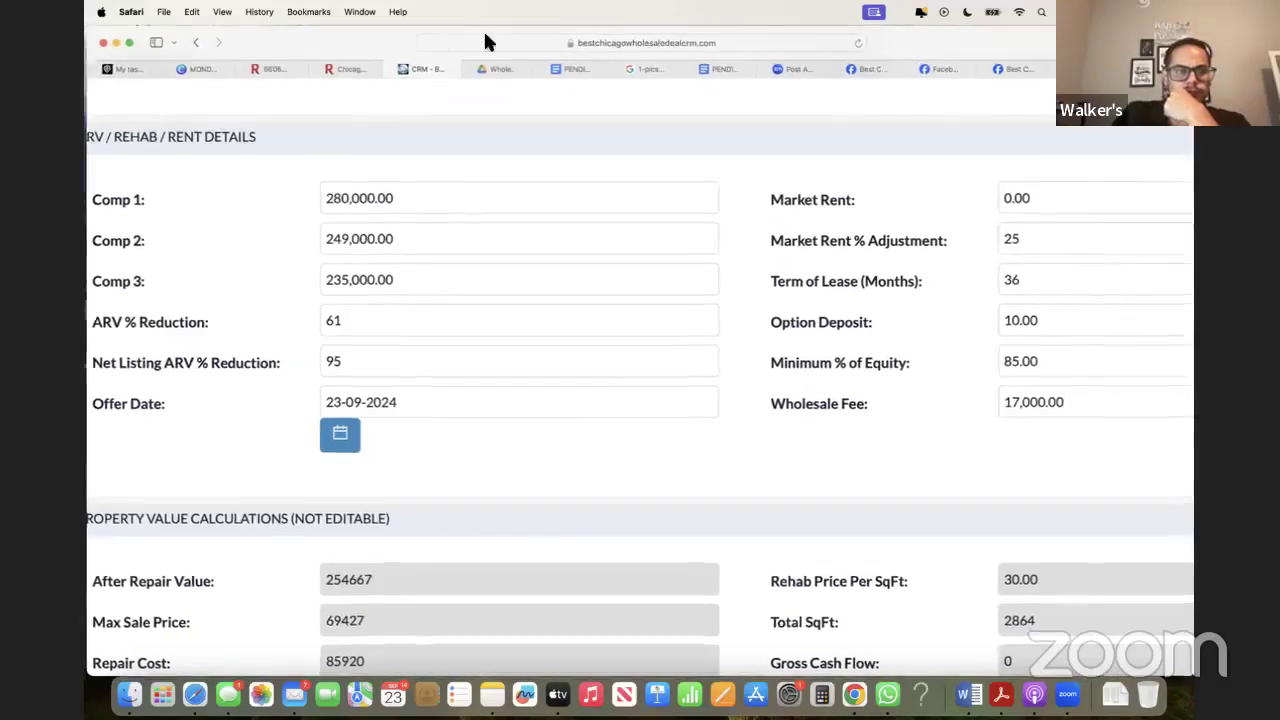
left_click(474, 203)
left_click(469, 242)
left_click(469, 284)
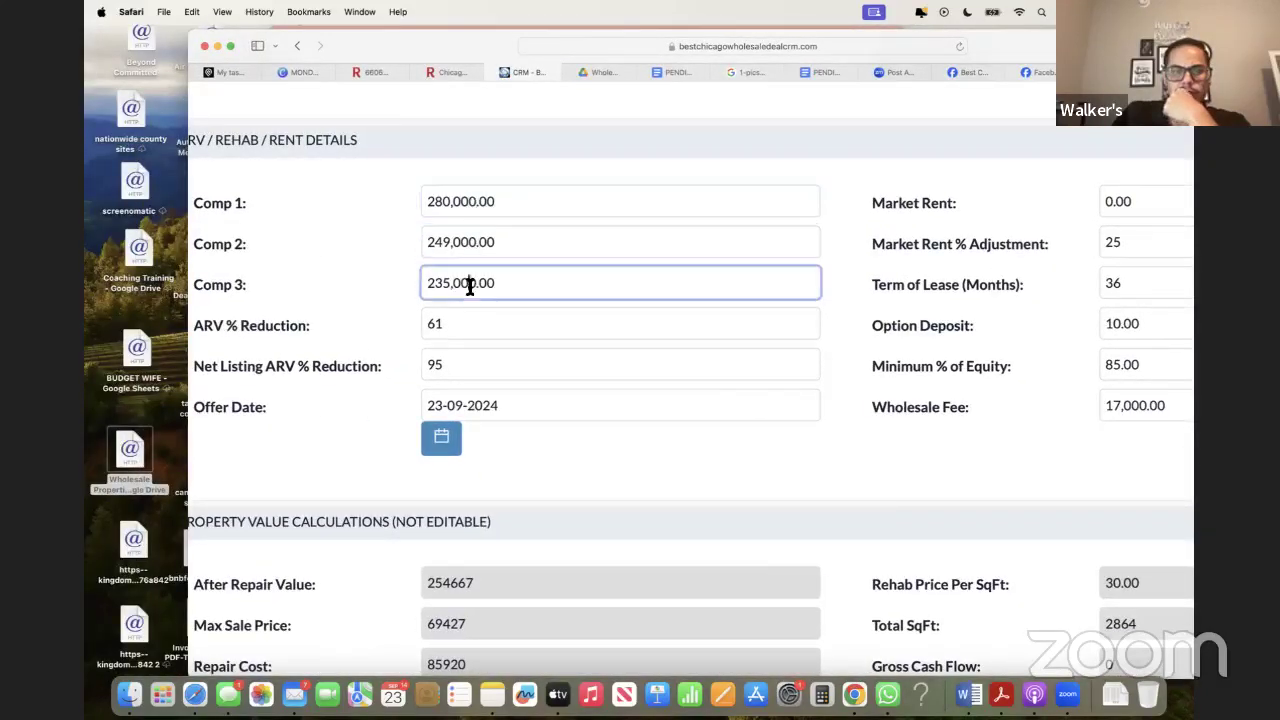
Compare the CRM comp values against the highest-priced sold homes in the Redfin results
left_click(451, 72)
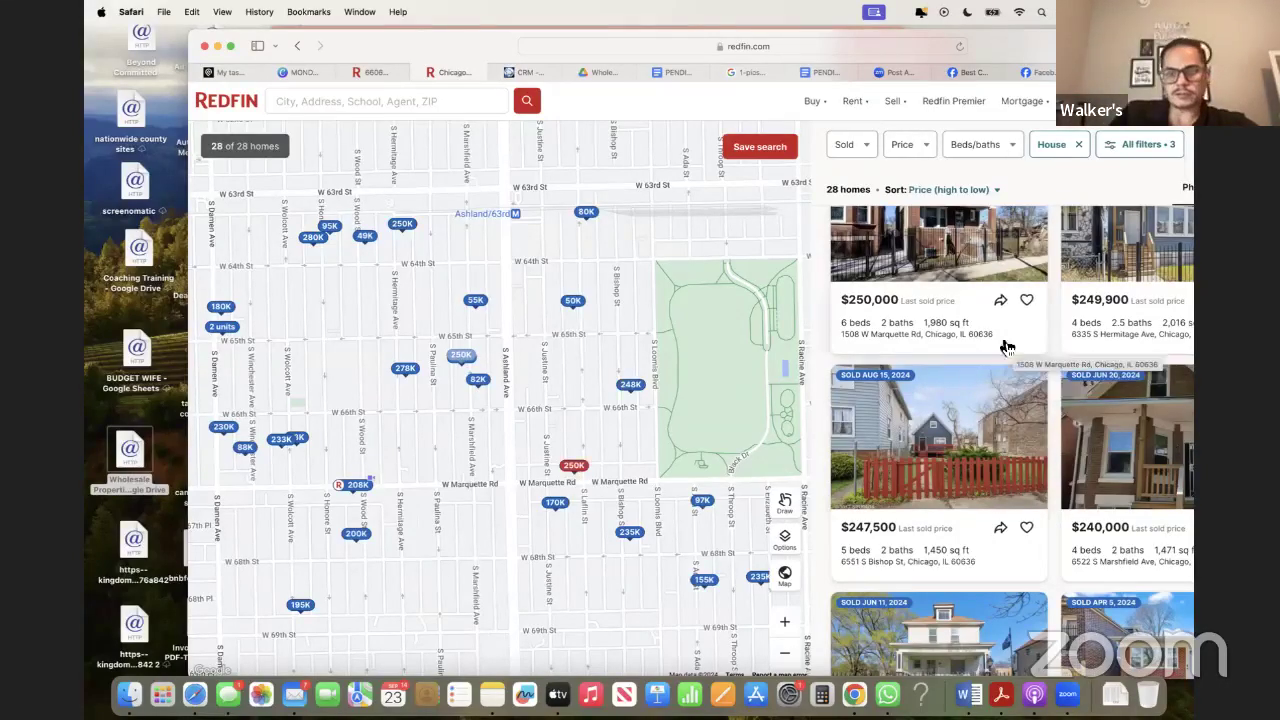
left_click(522, 72)
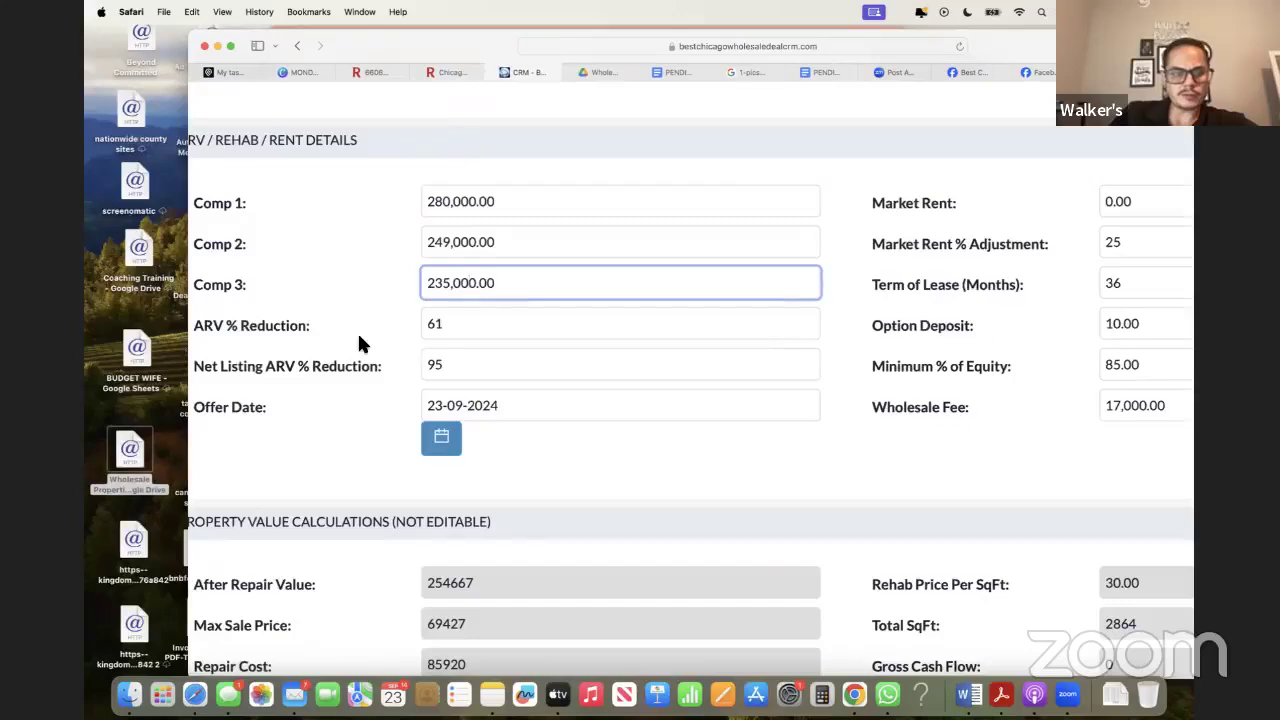
left_click(483, 205)
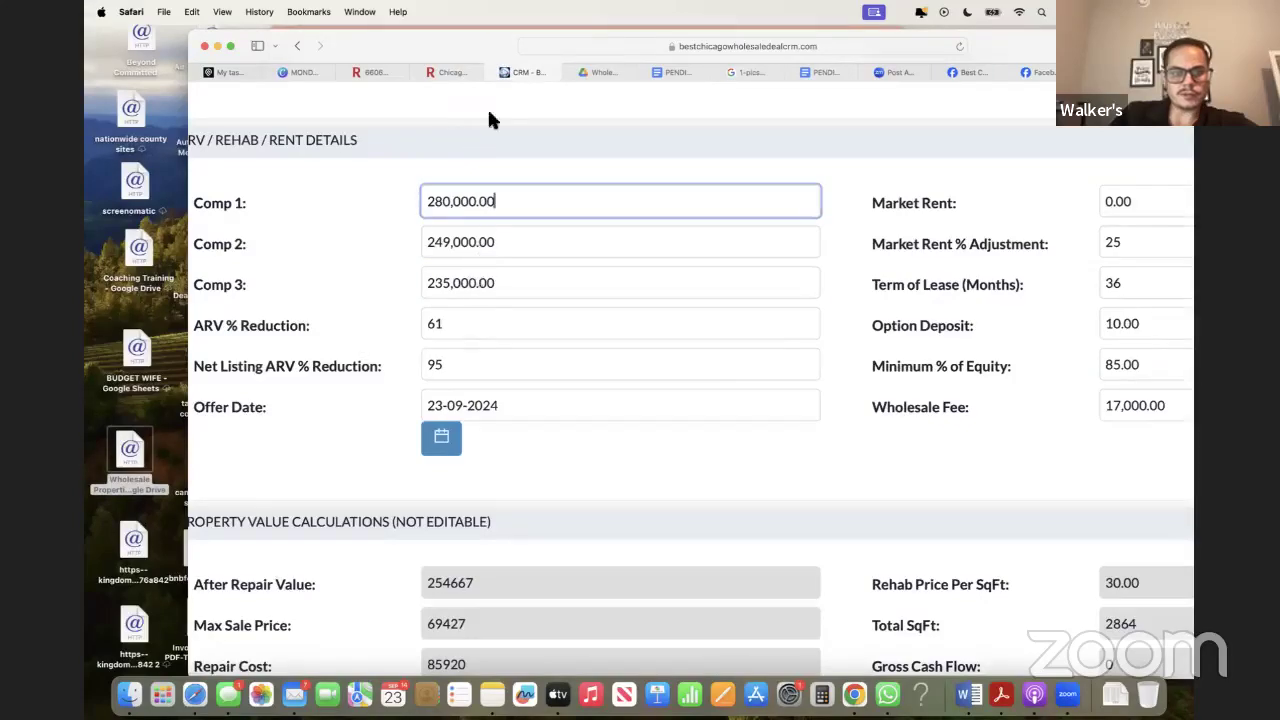
left_click(463, 70)
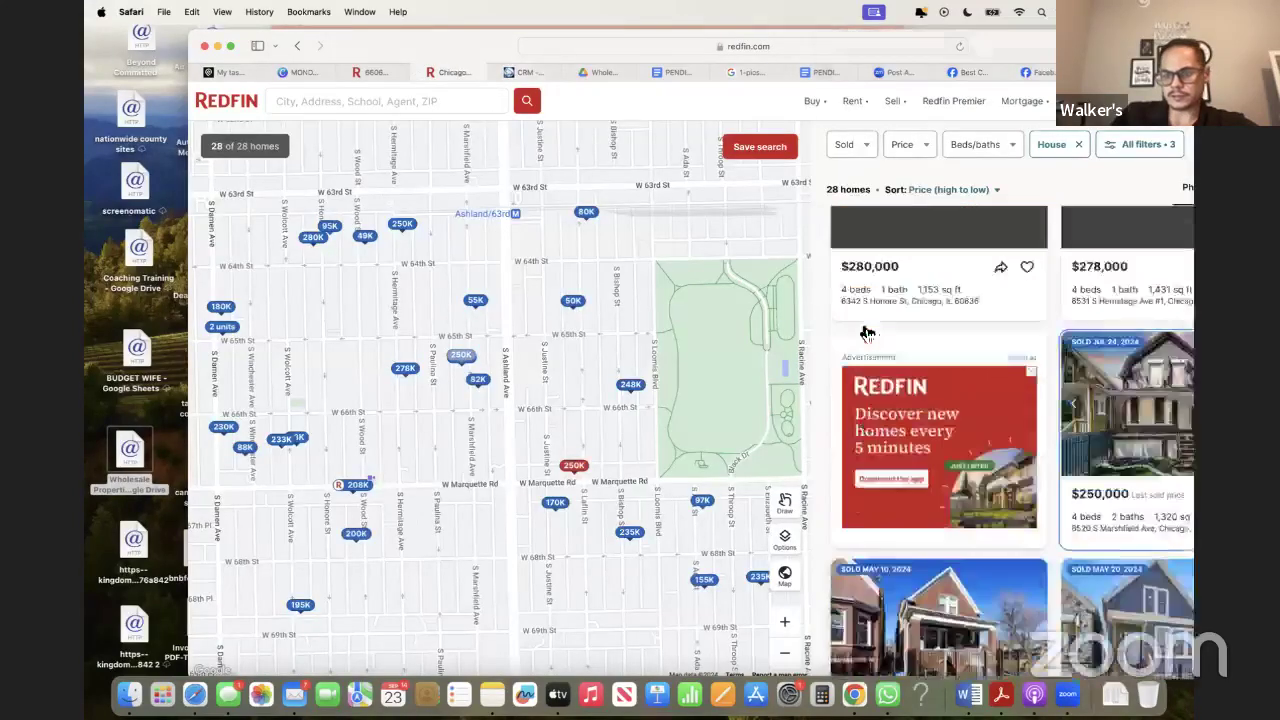
scroll(995, 406, "down", 5)
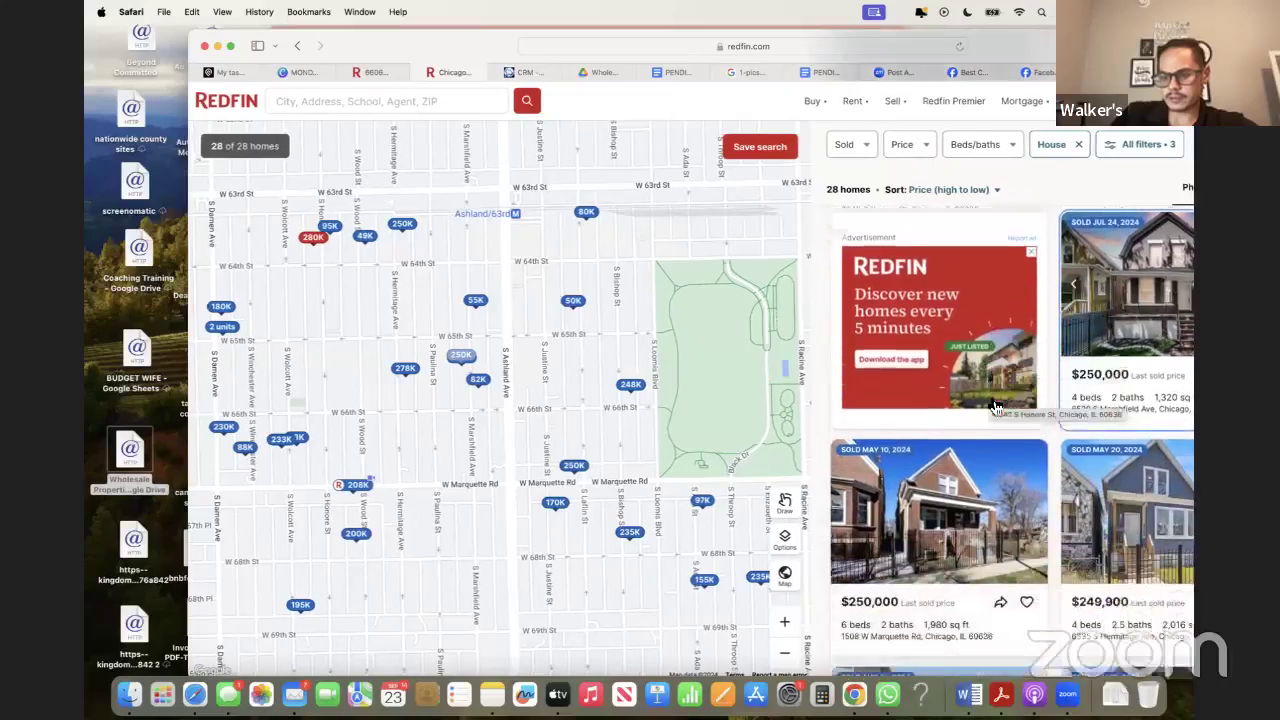
scroll(1107, 516, "down", 3)
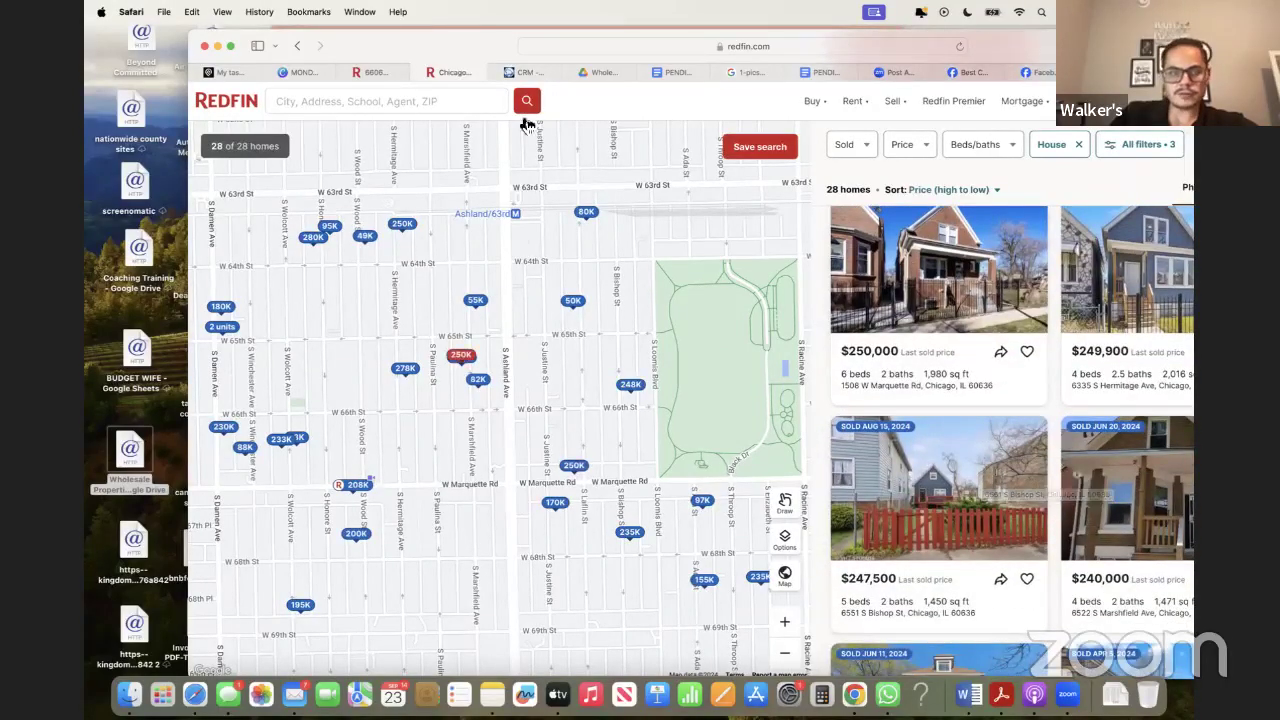
Set Comp 3 to 247500 in the CRM deal record
left_click(520, 72)
double_click(488, 284)
type("2475000")
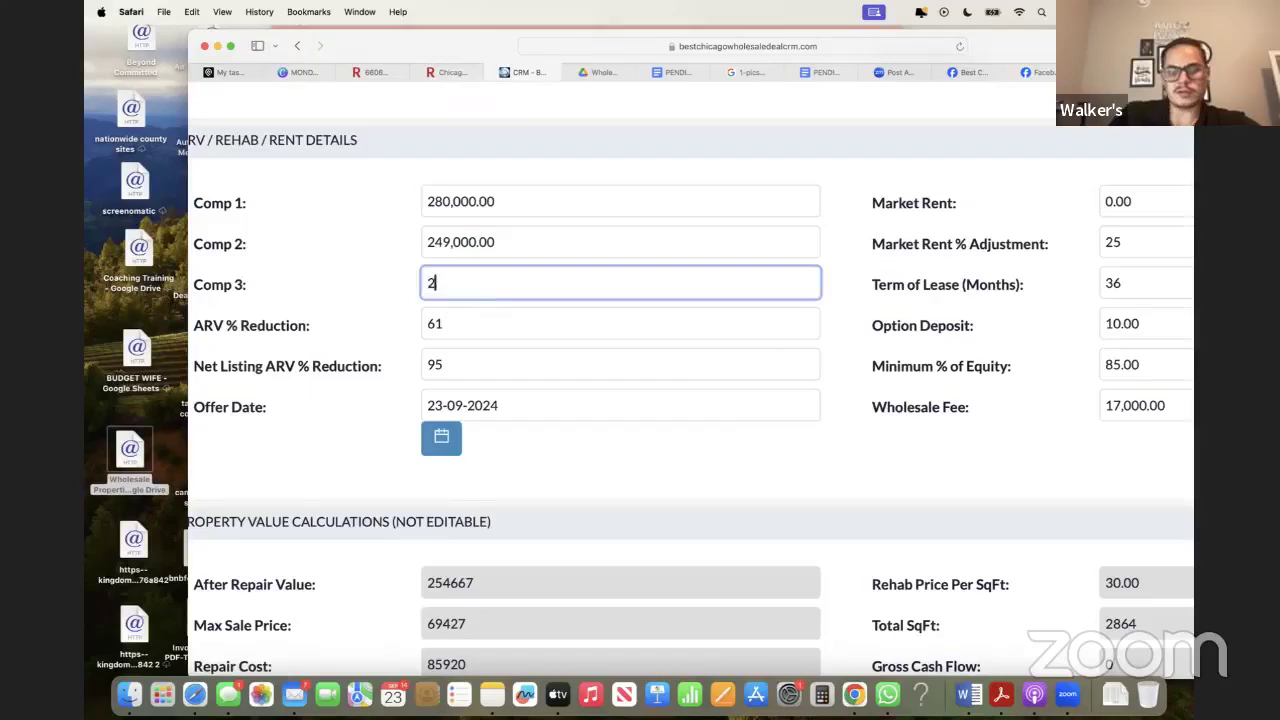
key("BackSpace")
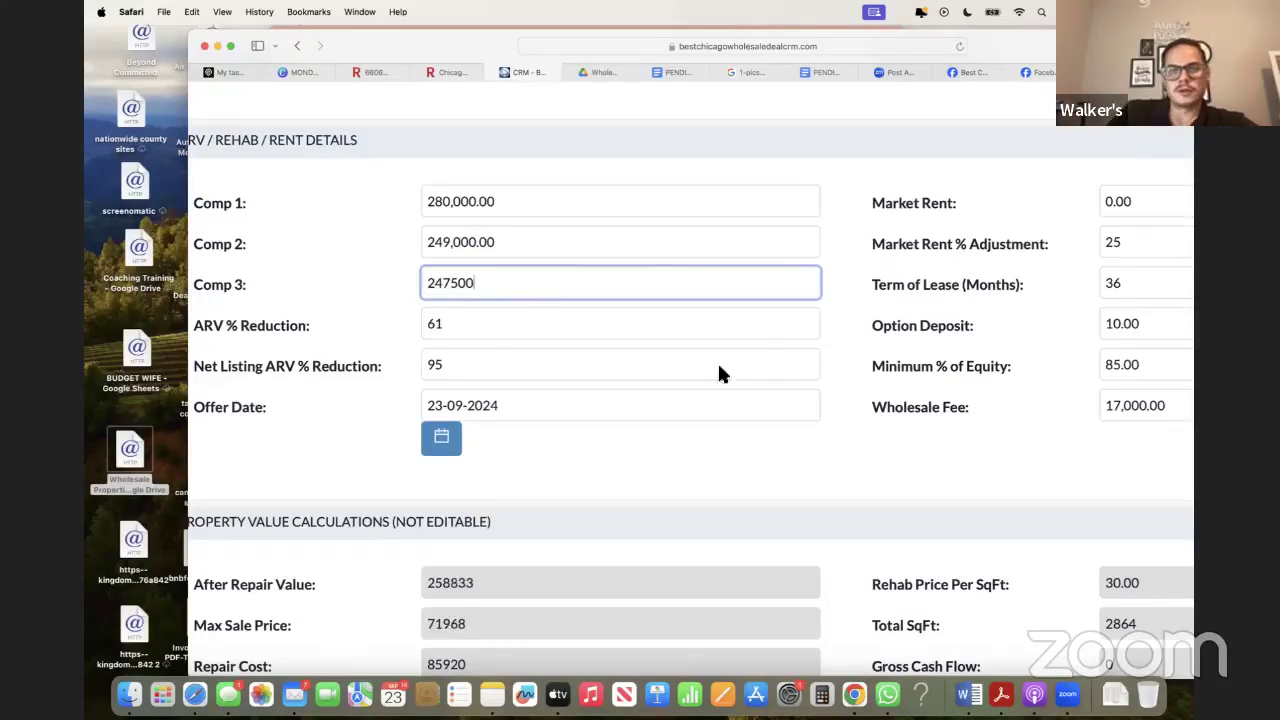
Check the wholesale fee in the deal record and return to the comp and reduction fields
scroll(895, 367, "right", 3)
double_click(1046, 404)
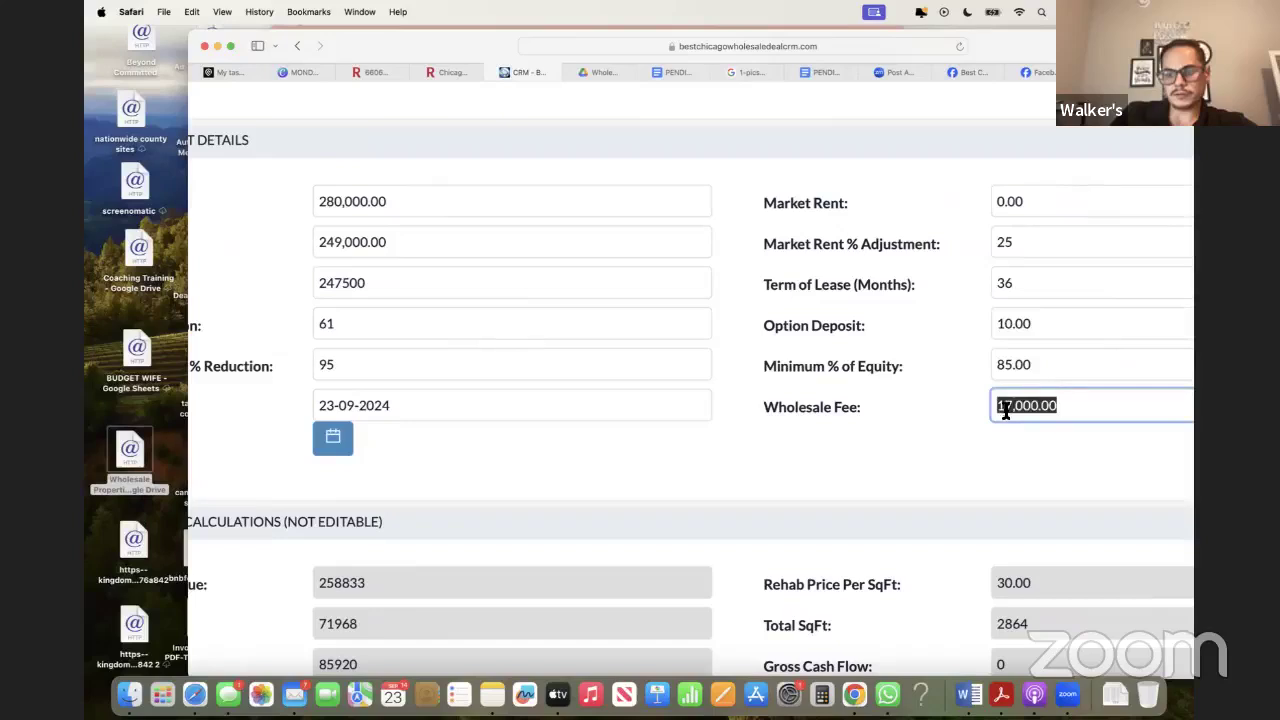
left_click(915, 404)
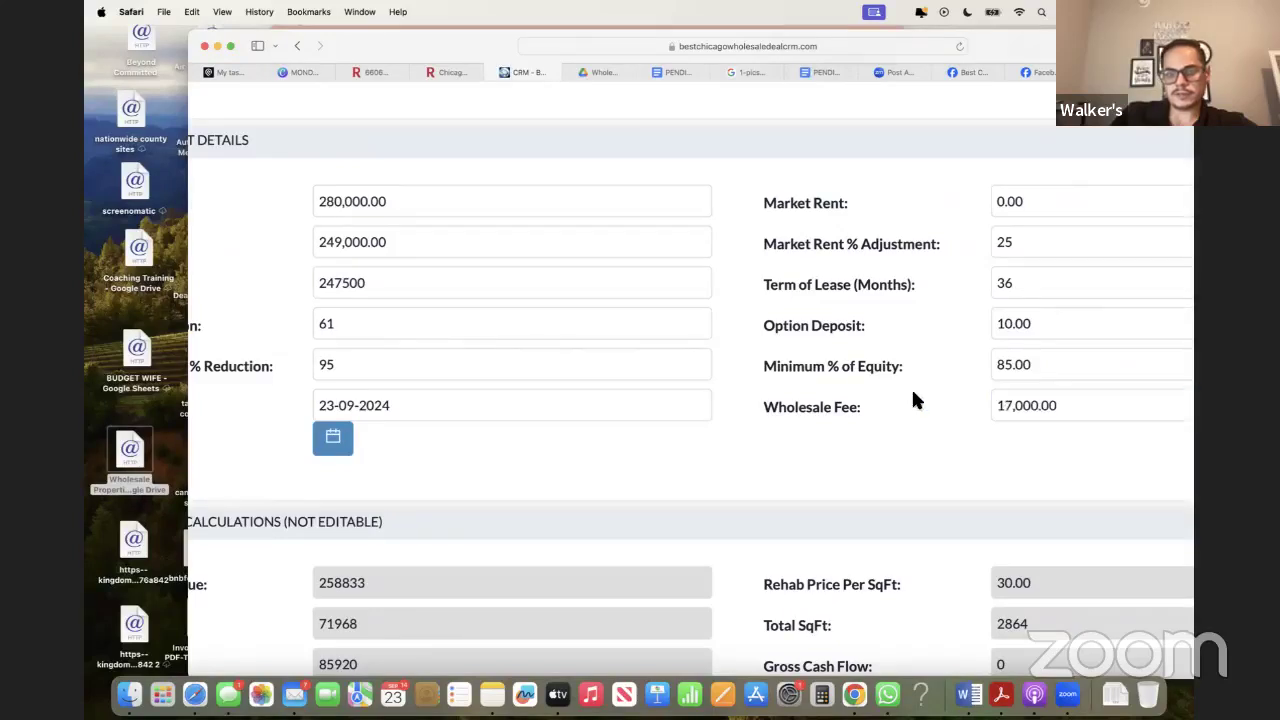
scroll(914, 410, "left", 3)
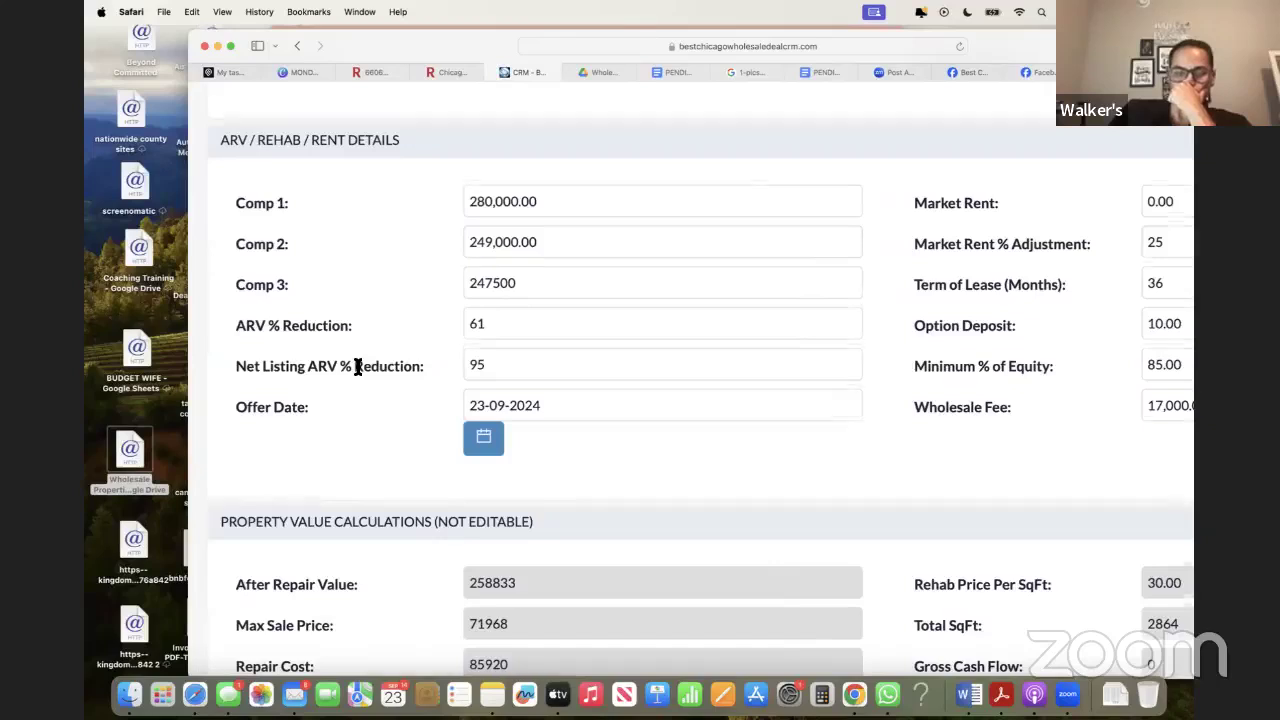
Set the ARV % Reduction to 70
scroll(357, 366, "down", 3)
scroll(491, 271, "up", 1)
double_click(504, 250)
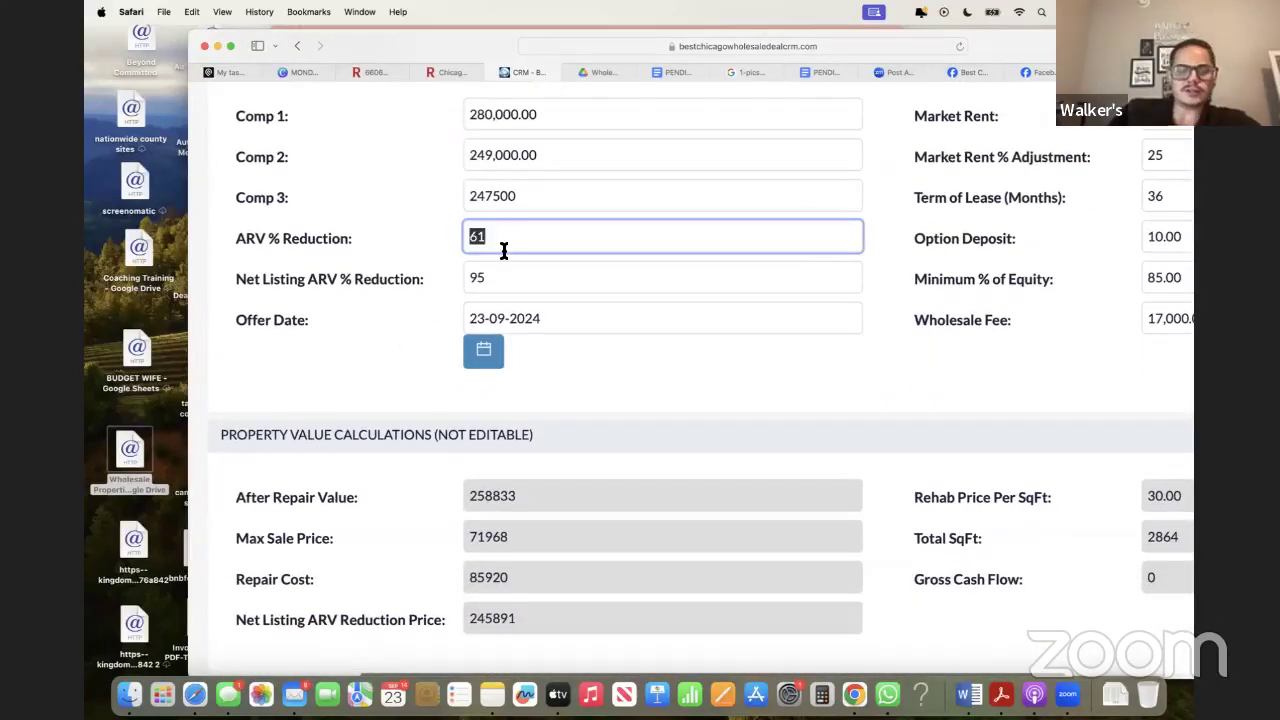
type("70")
left_click_drag(280, 249, 388, 249)
double_click(491, 249)
Review the calculated offers, focusing on the cash offer, and go back to the property value calculations
scroll(409, 283, "down", 5)
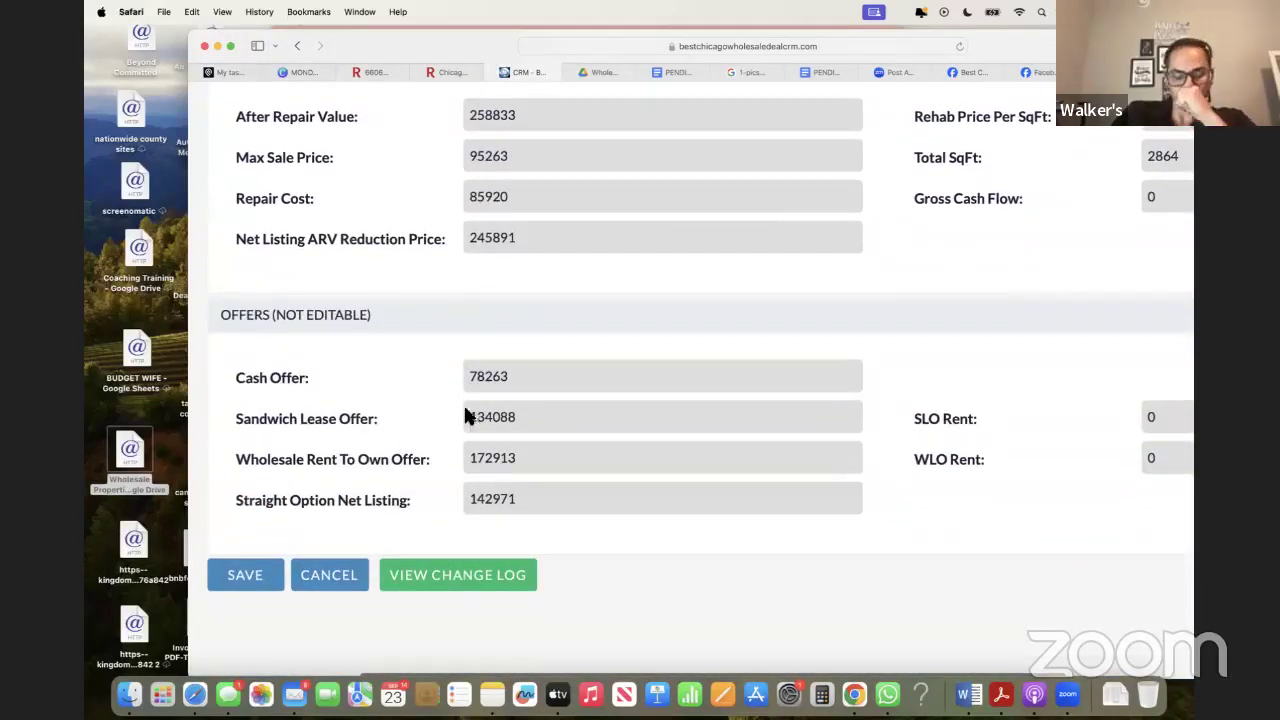
double_click(496, 381)
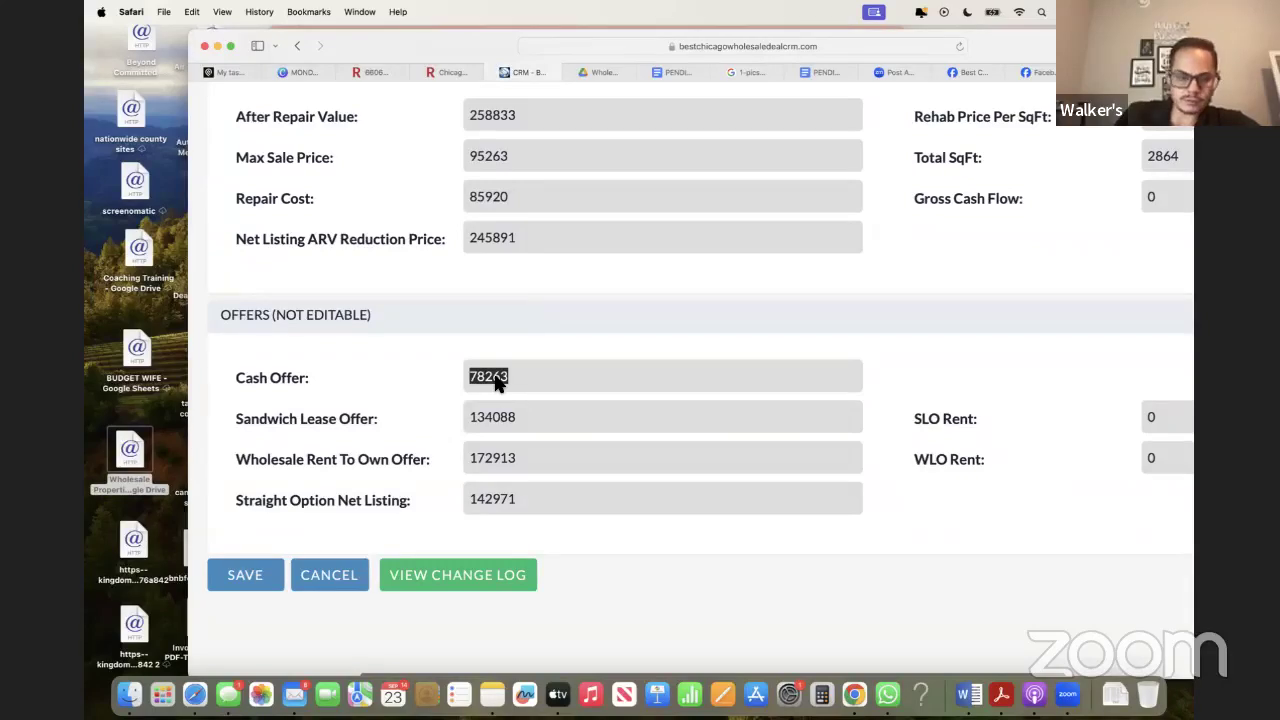
left_click(423, 374)
scroll(423, 374, "up", 5)
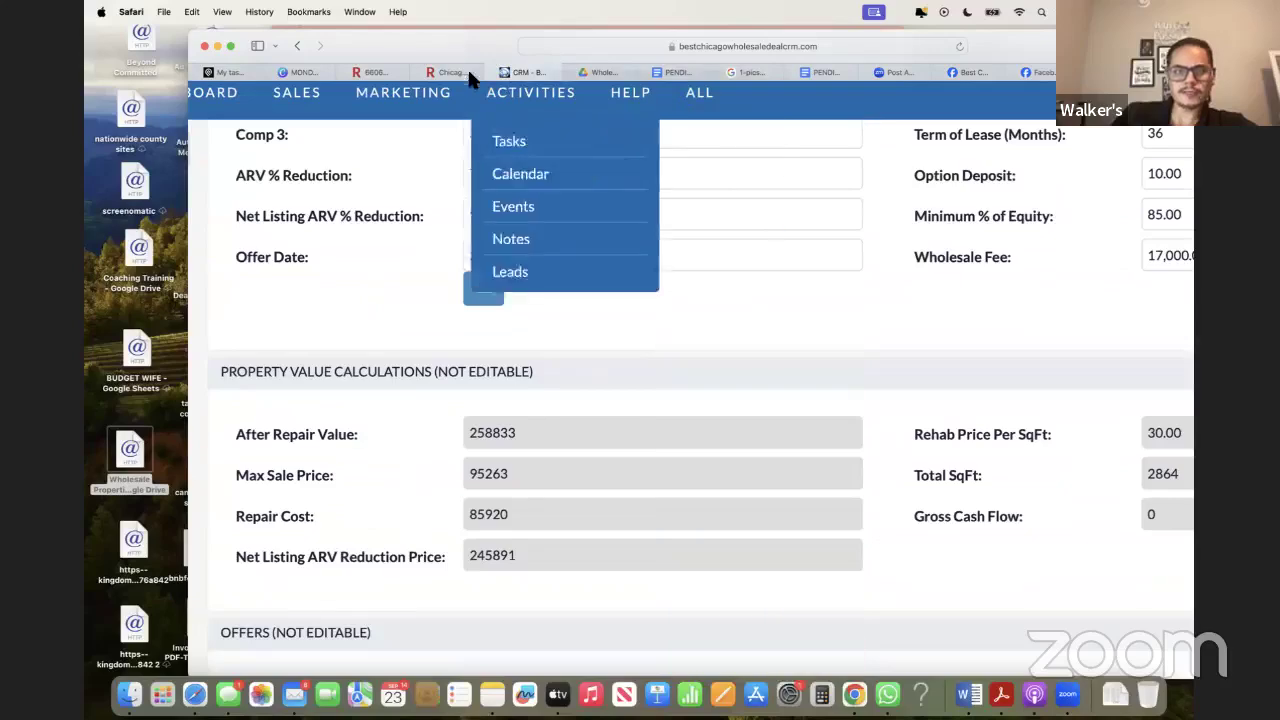
Switch the Redfin search from sold homes to homes for sale
left_click(453, 62)
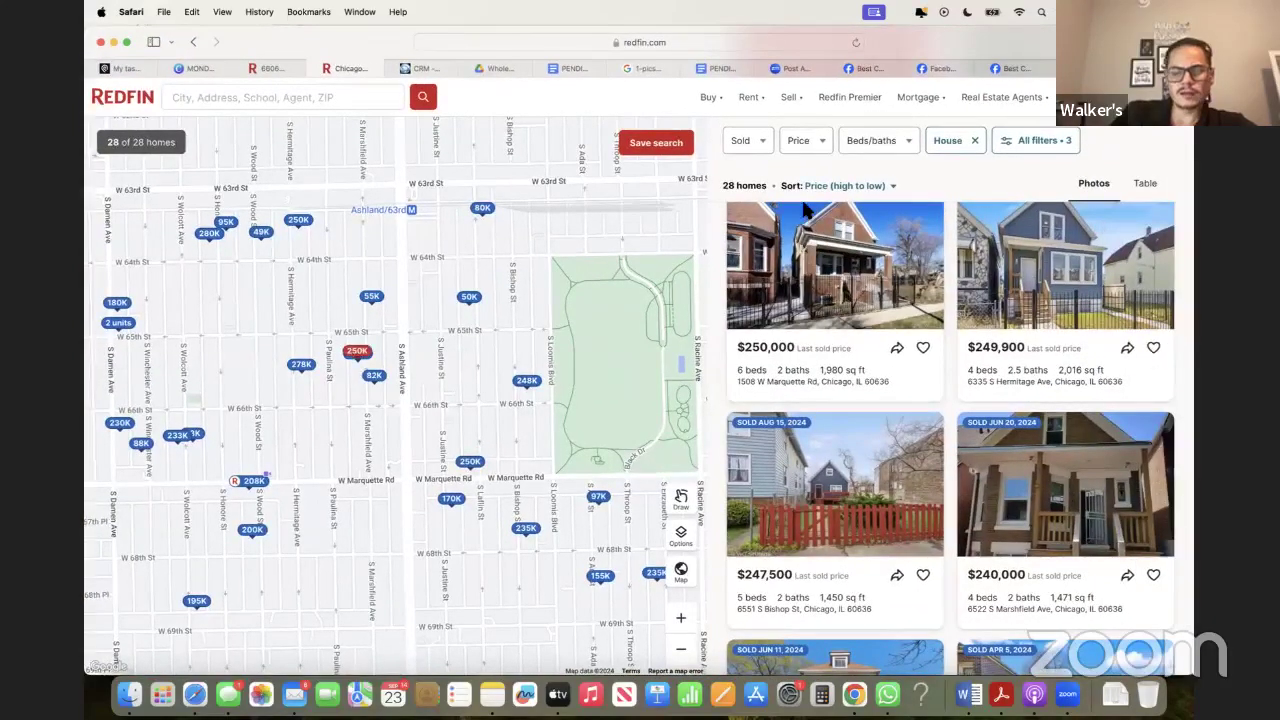
left_click(748, 141)
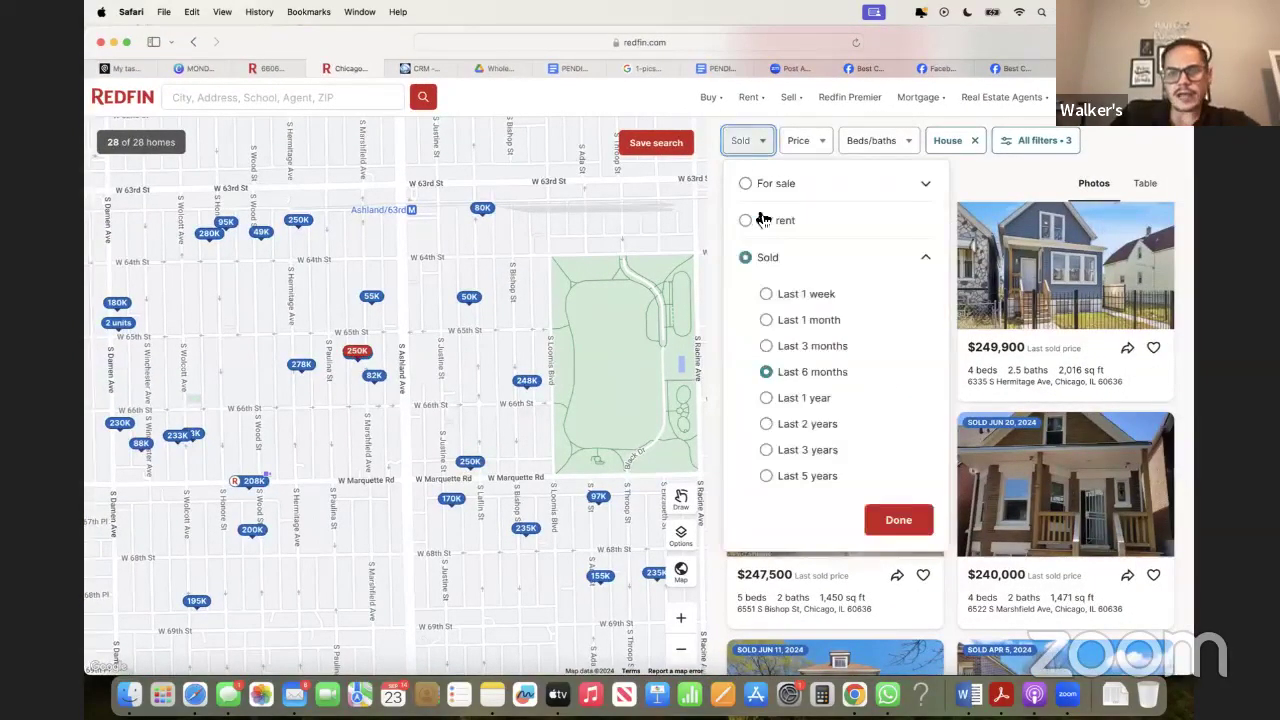
left_click(749, 191)
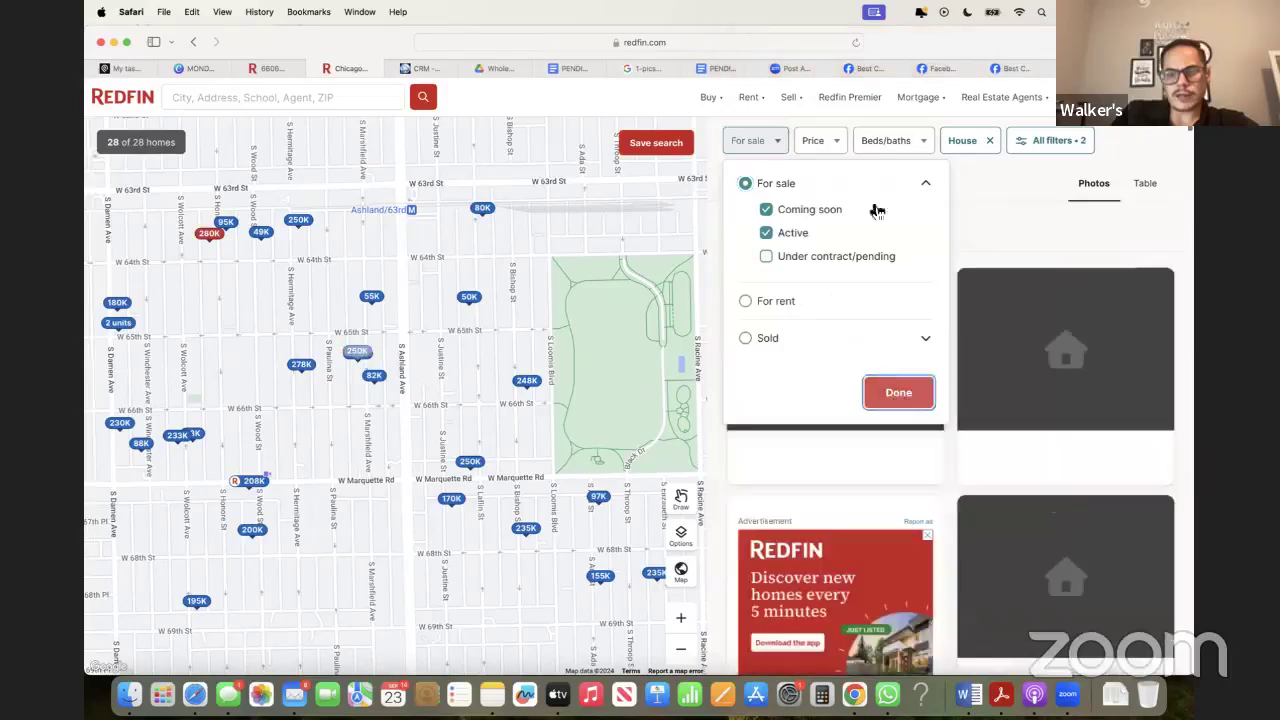
left_click(1000, 196)
left_click(875, 237)
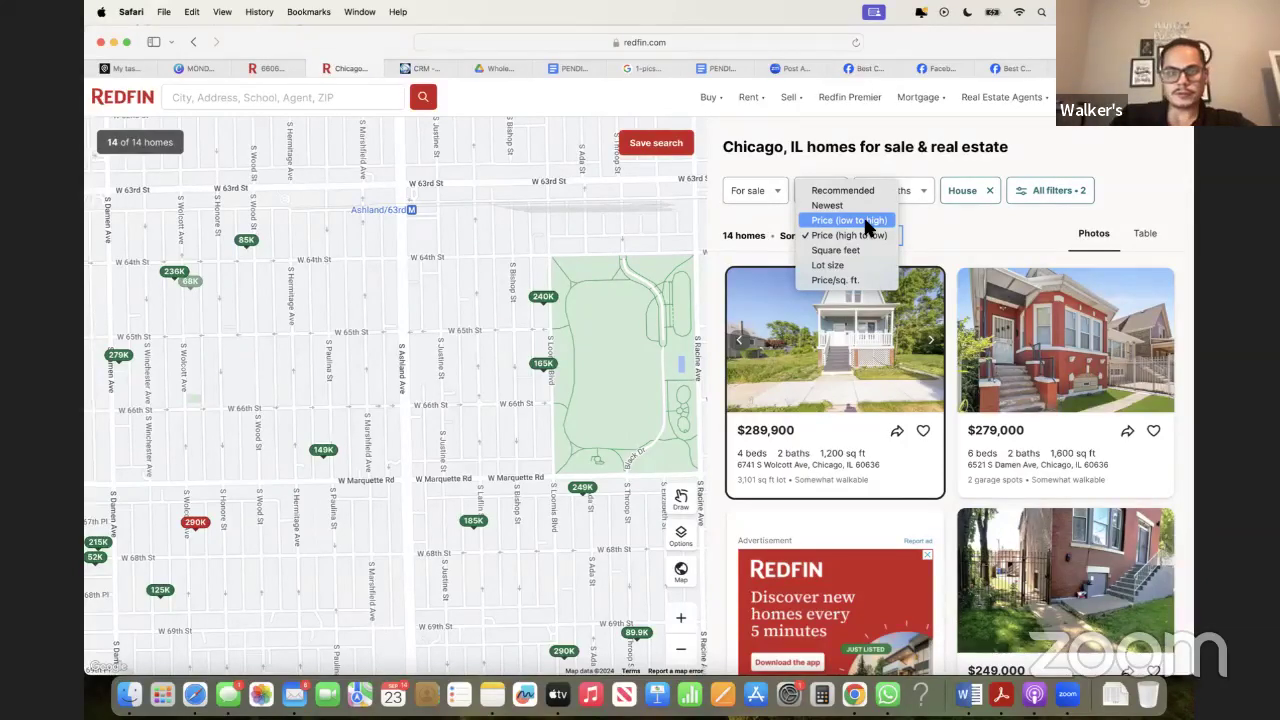
left_click(422, 72)
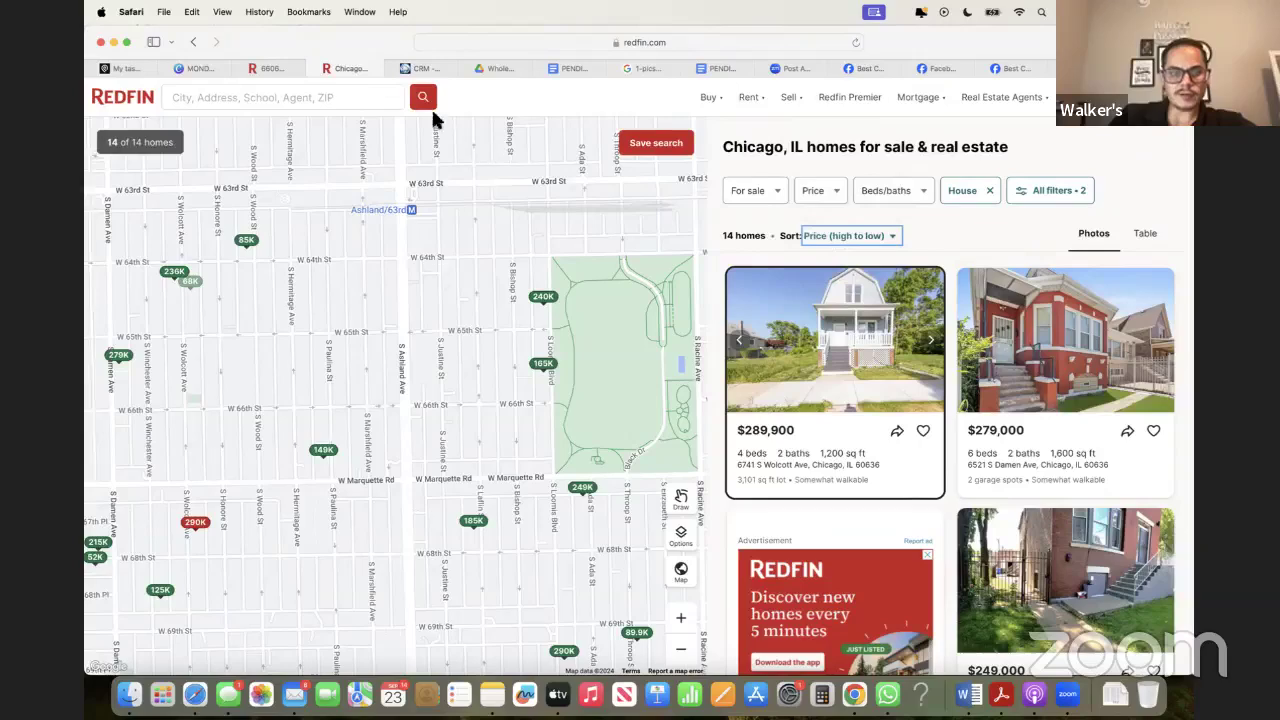
Review the after repair value, max sale price and cash offer in the CRM deal record
left_click(420, 68)
scroll(391, 481, "down", 5)
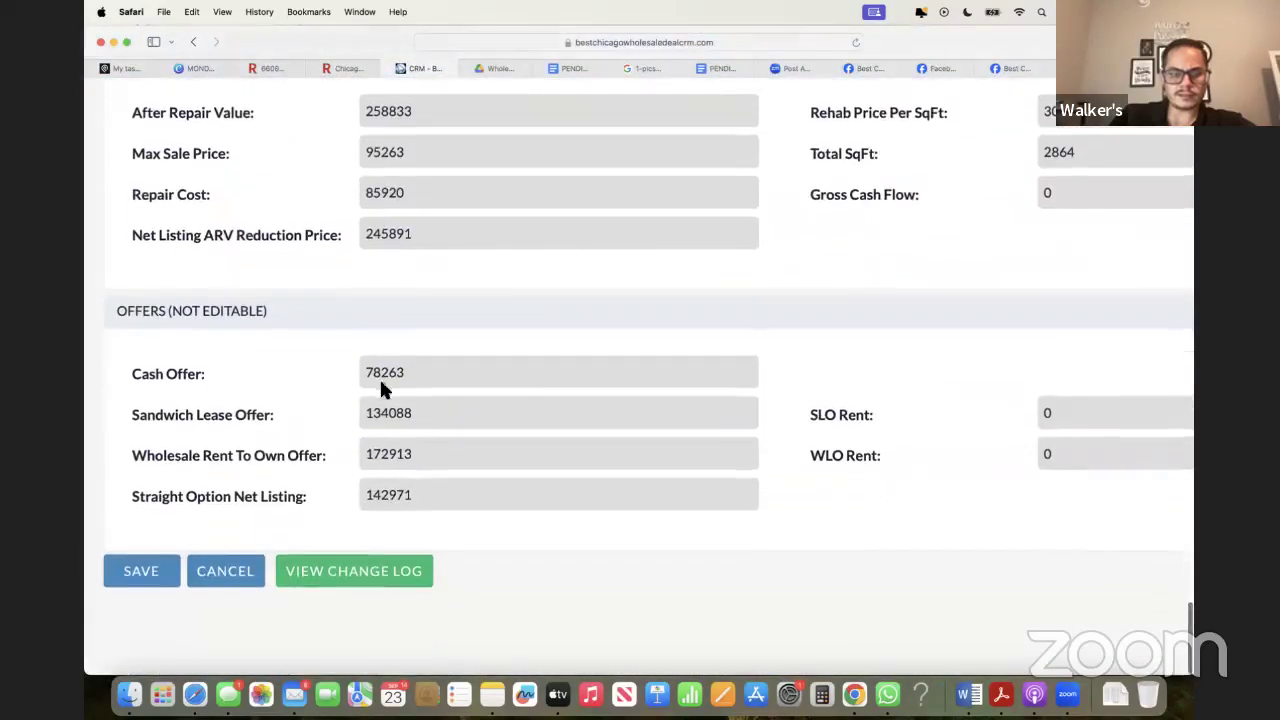
scroll(680, 369, "up", 3)
scroll(680, 370, "down", 3)
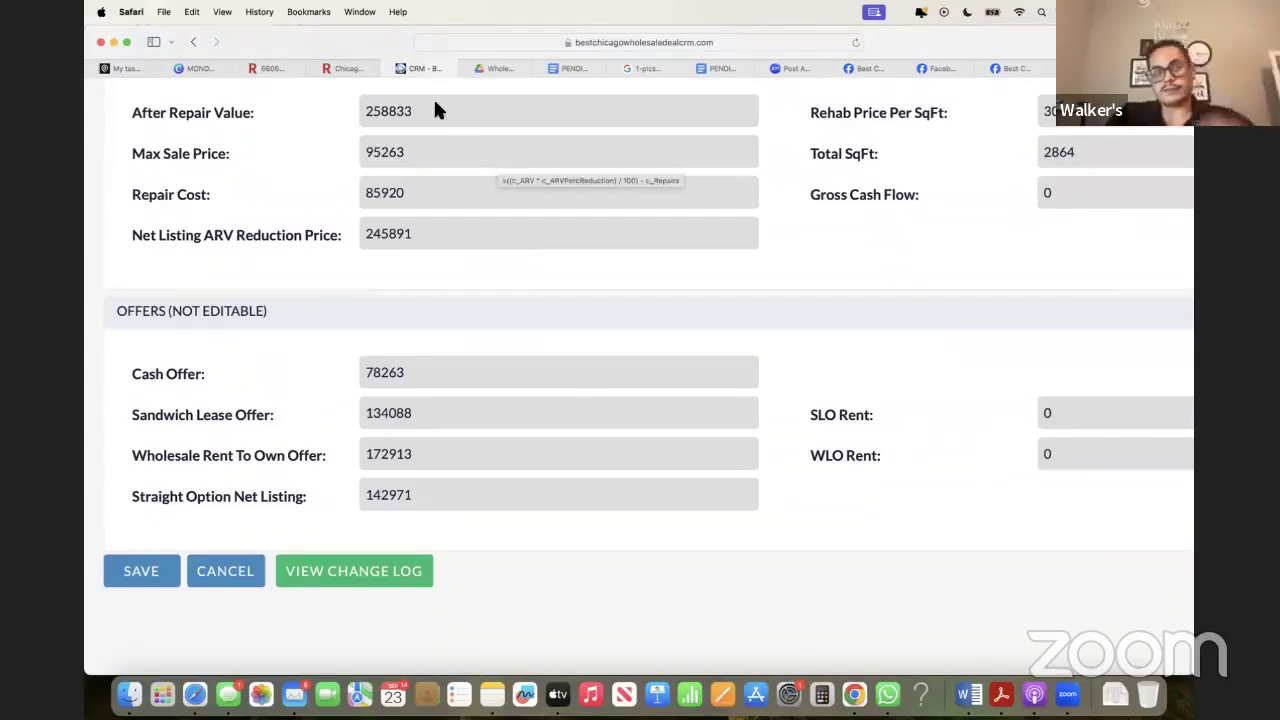
Return to the Redfin search and sort the homes for sale by price from low to high
left_click(350, 69)
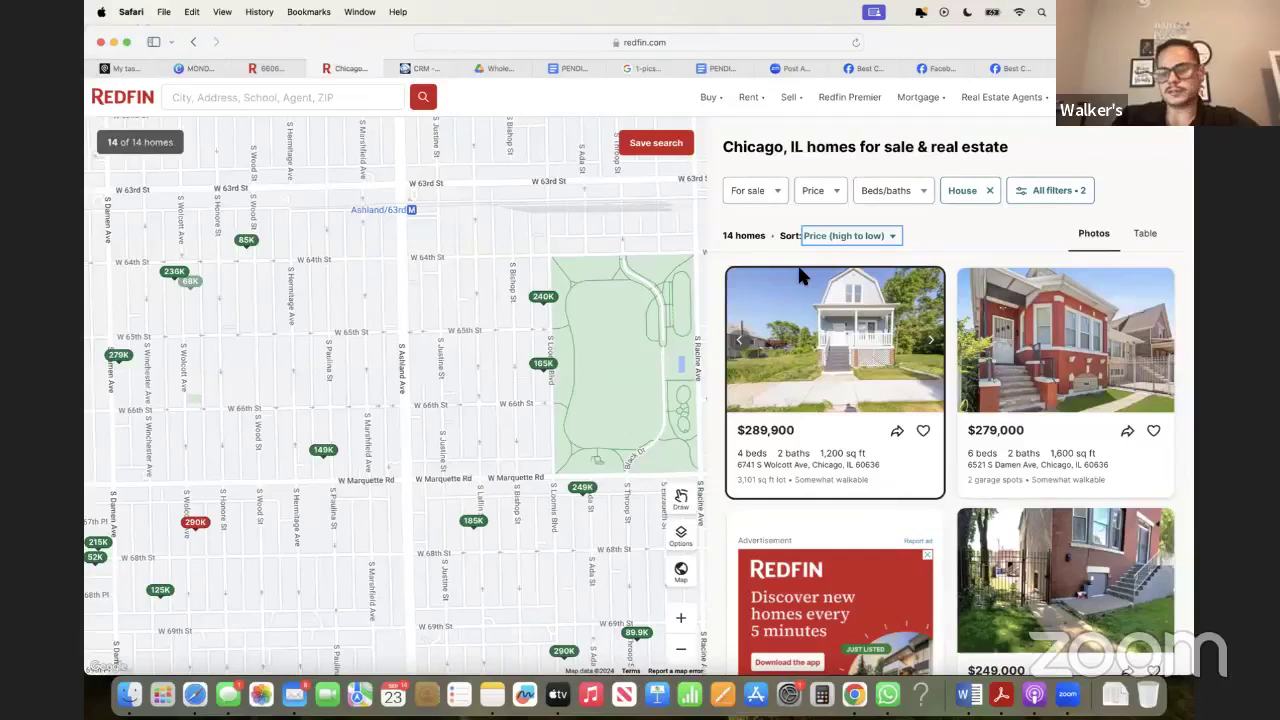
left_click(870, 237)
left_click(871, 220)
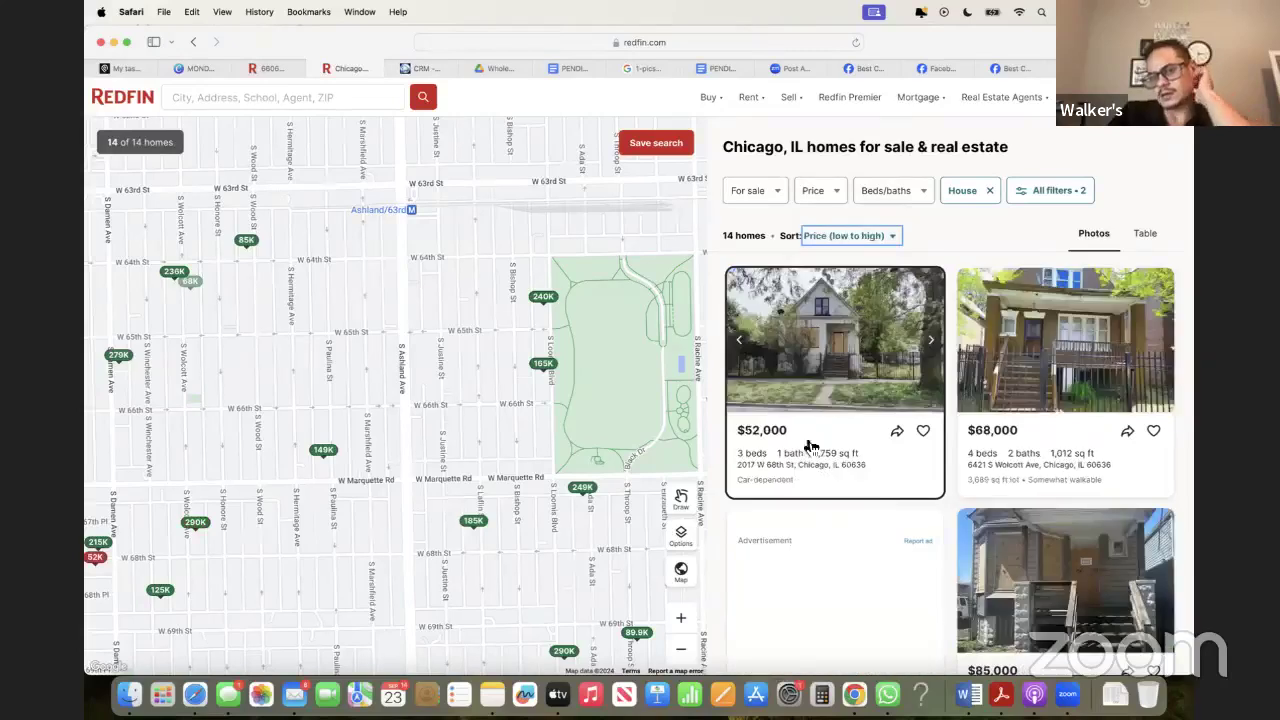
left_click(760, 192)
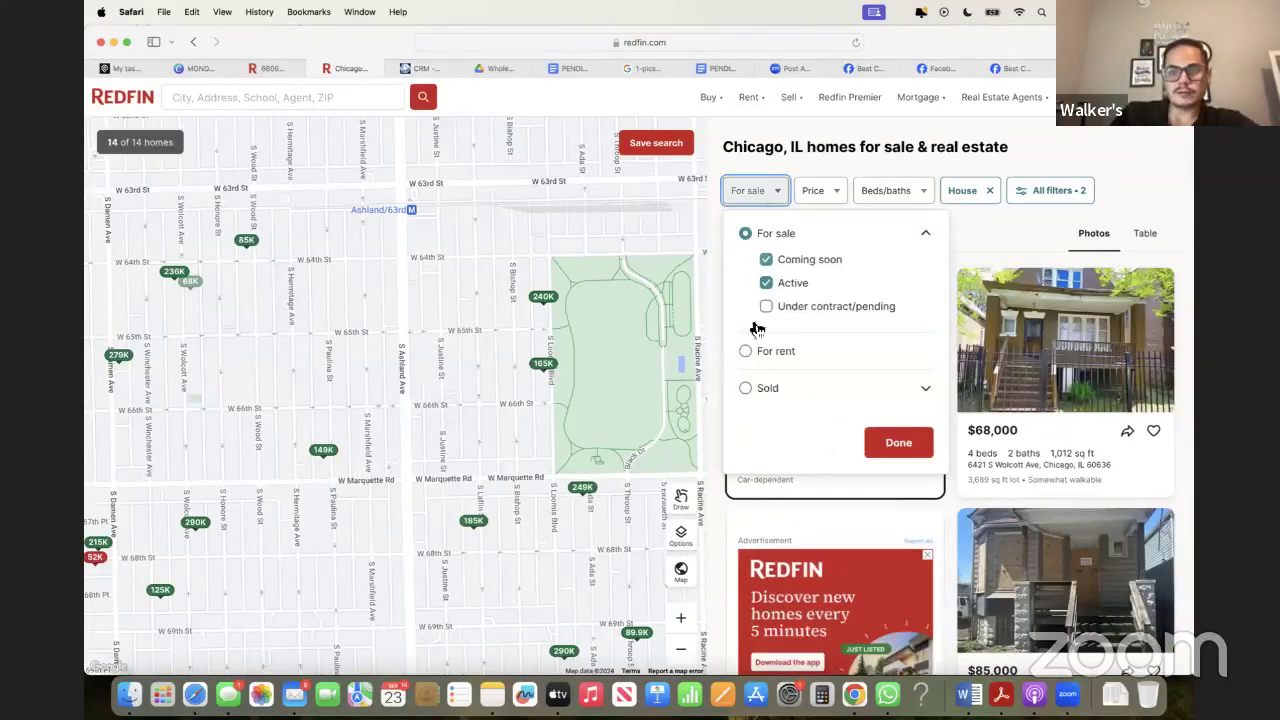
left_click(900, 442)
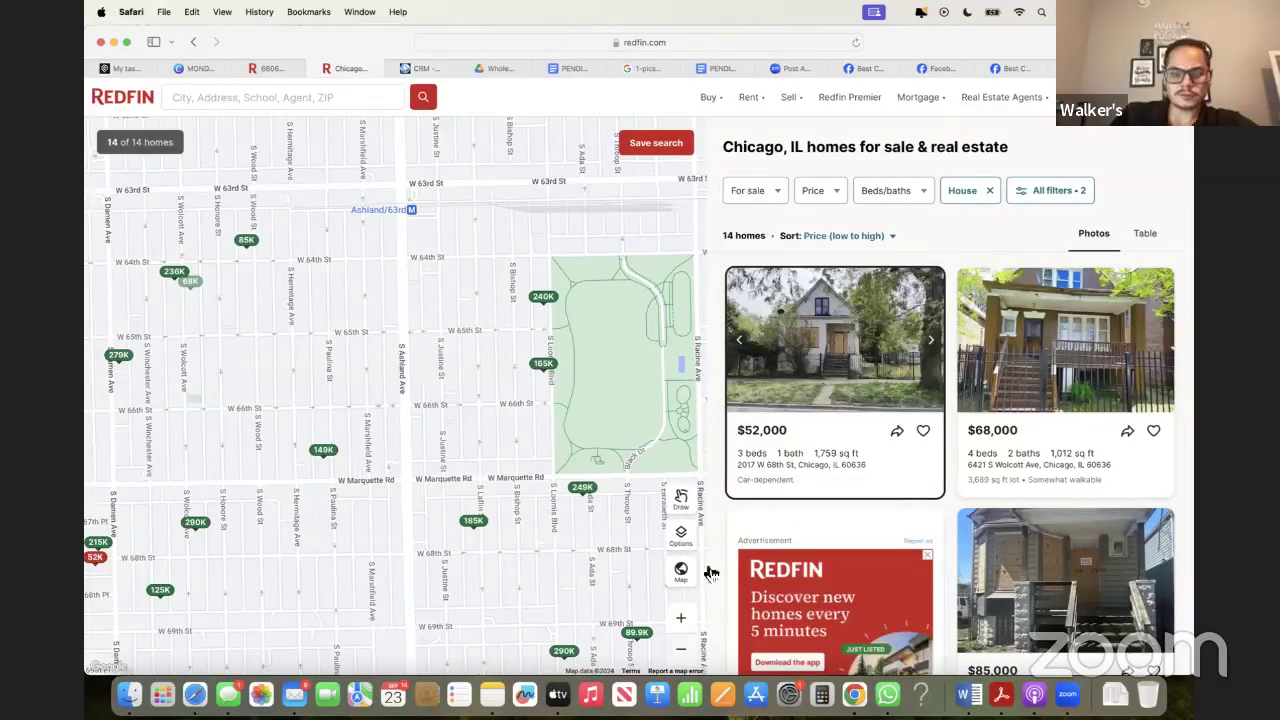
left_click(757, 191)
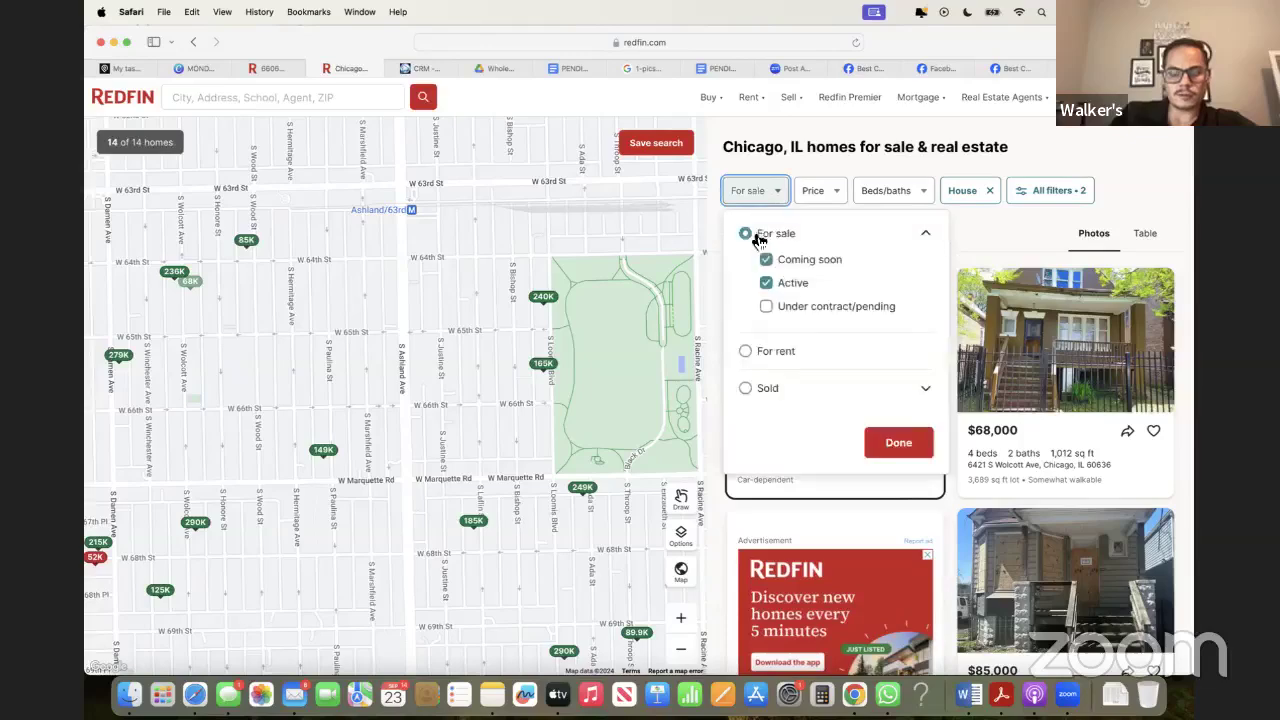
left_click(954, 242)
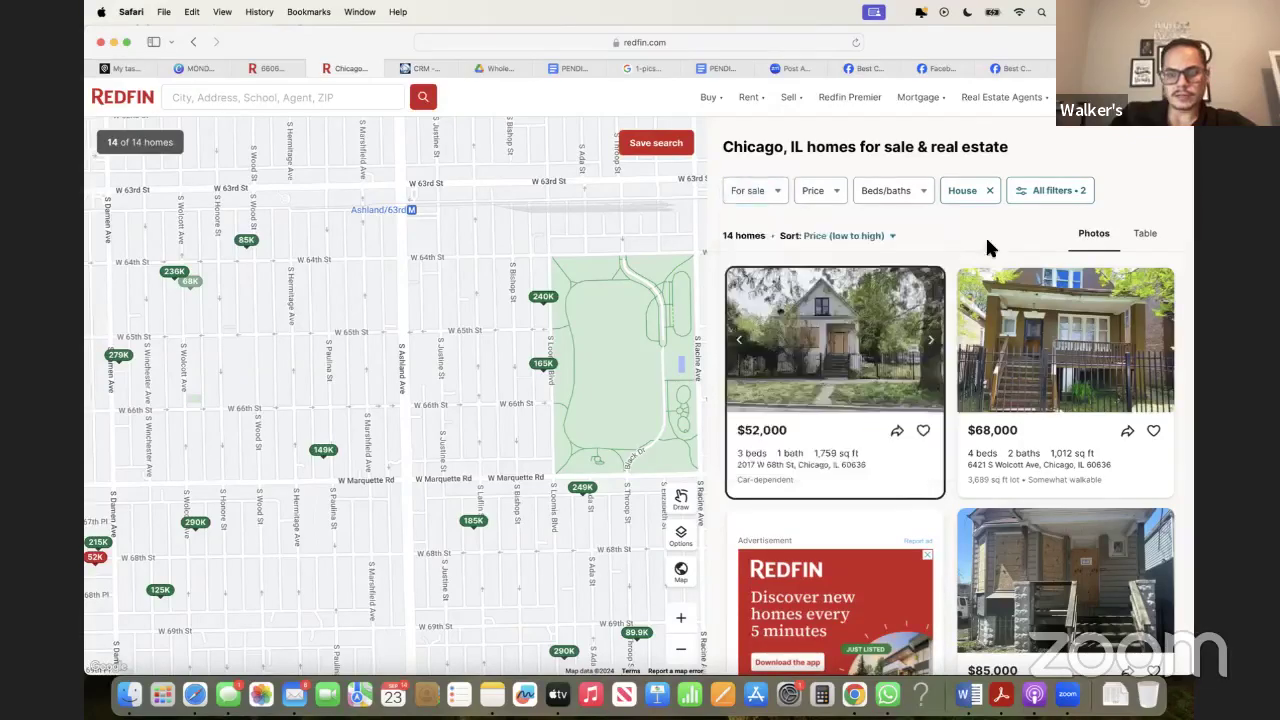
Remove the maximum square footage limit from the search filters and show the matching homes
left_click(1040, 195)
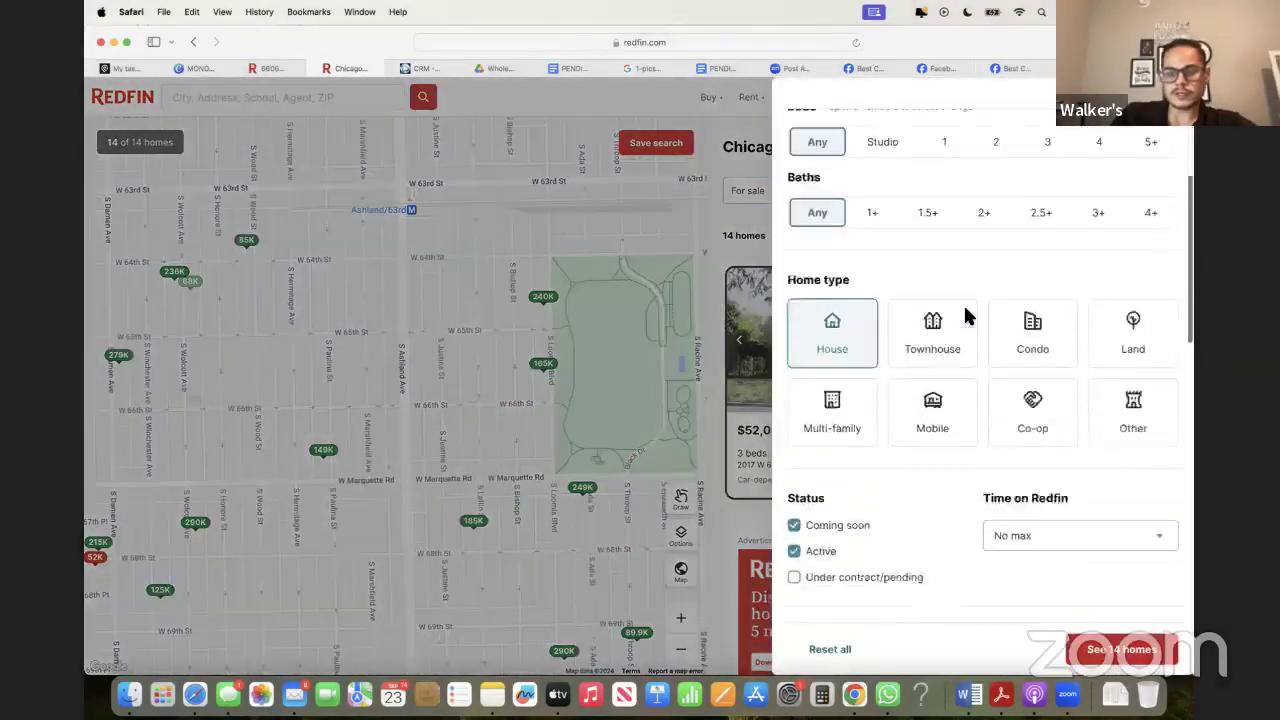
scroll(925, 478, "down", 3)
left_click(925, 478)
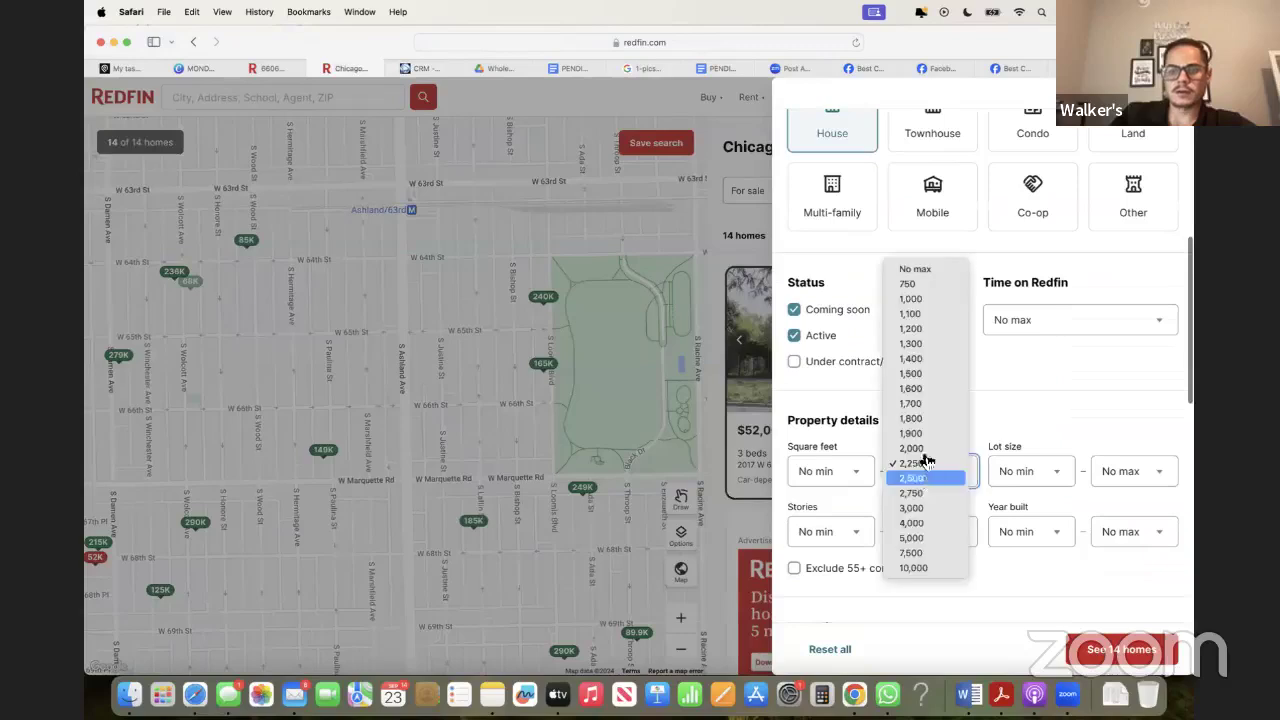
left_click(936, 272)
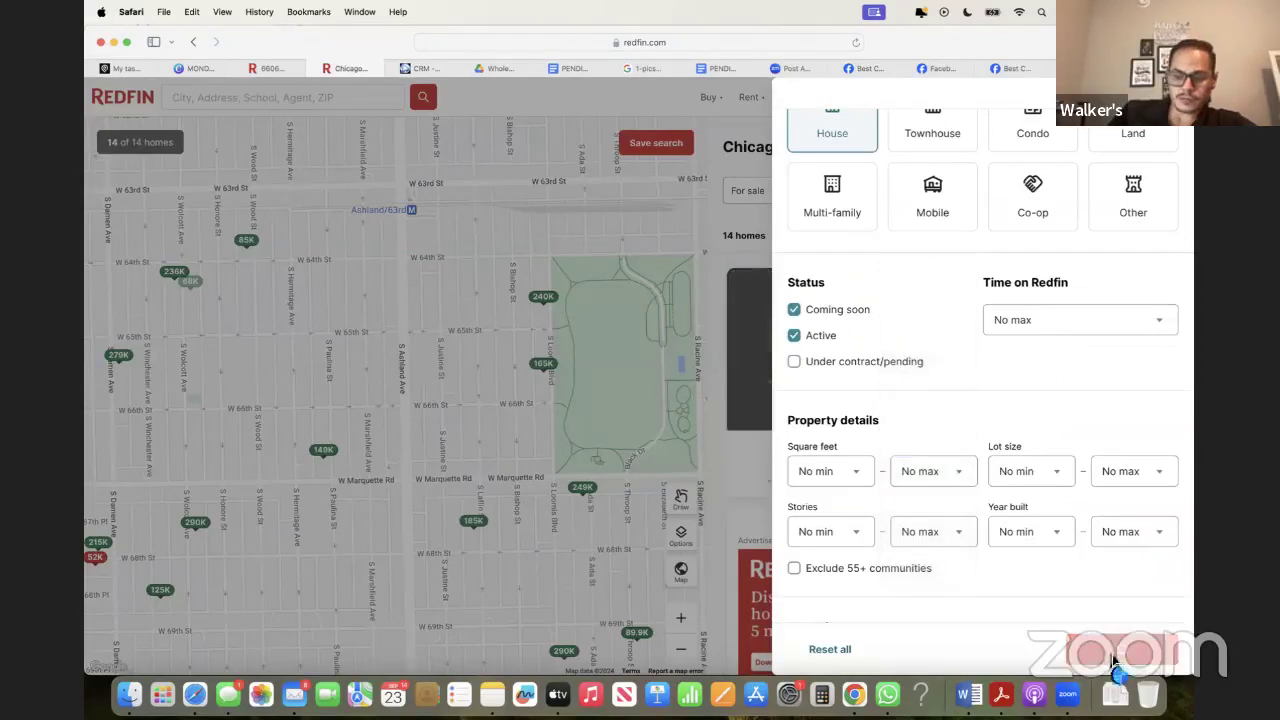
left_click(1121, 649)
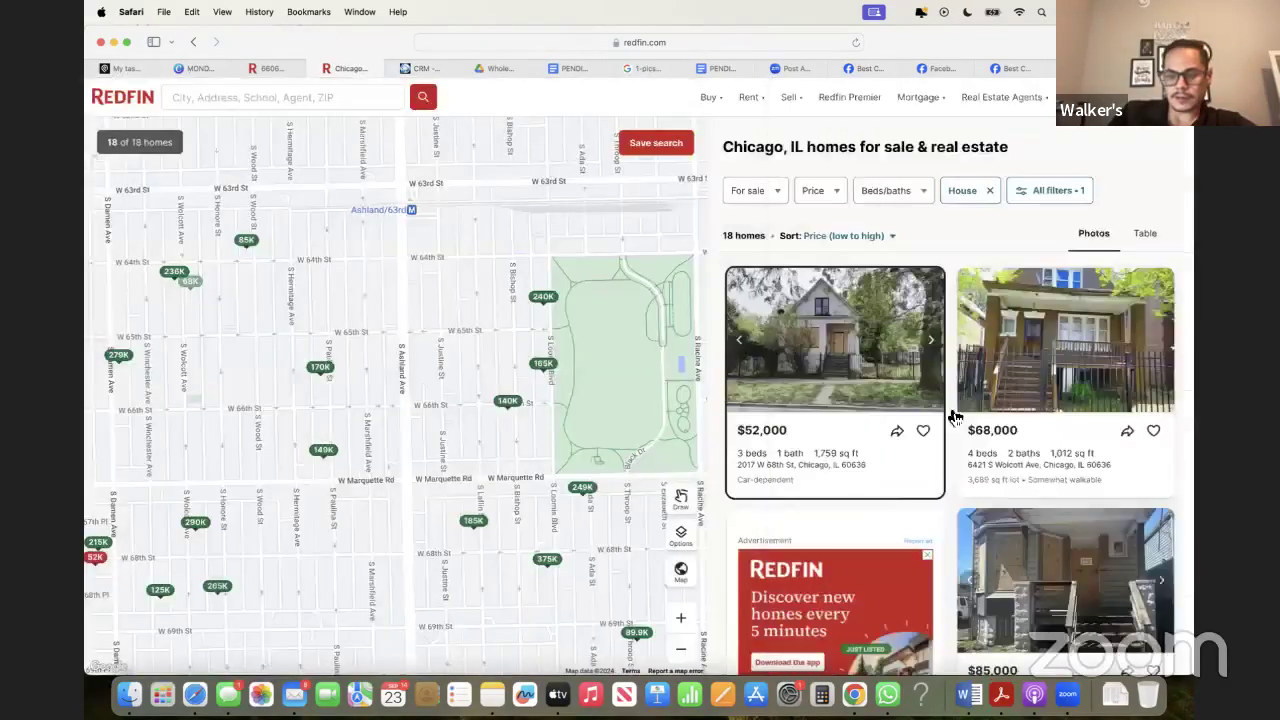
left_click(868, 238)
left_click(868, 238)
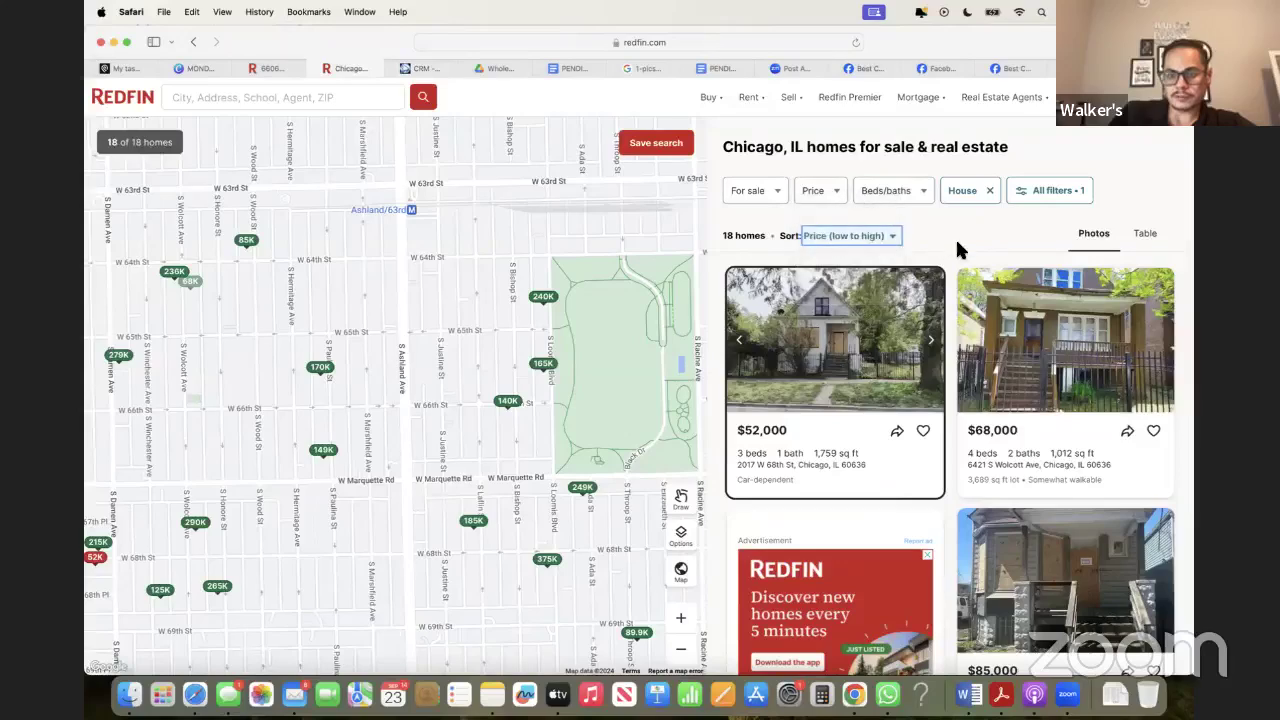
Widen the map search area around West Englewood to cover more homes for sale
left_click(681, 649)
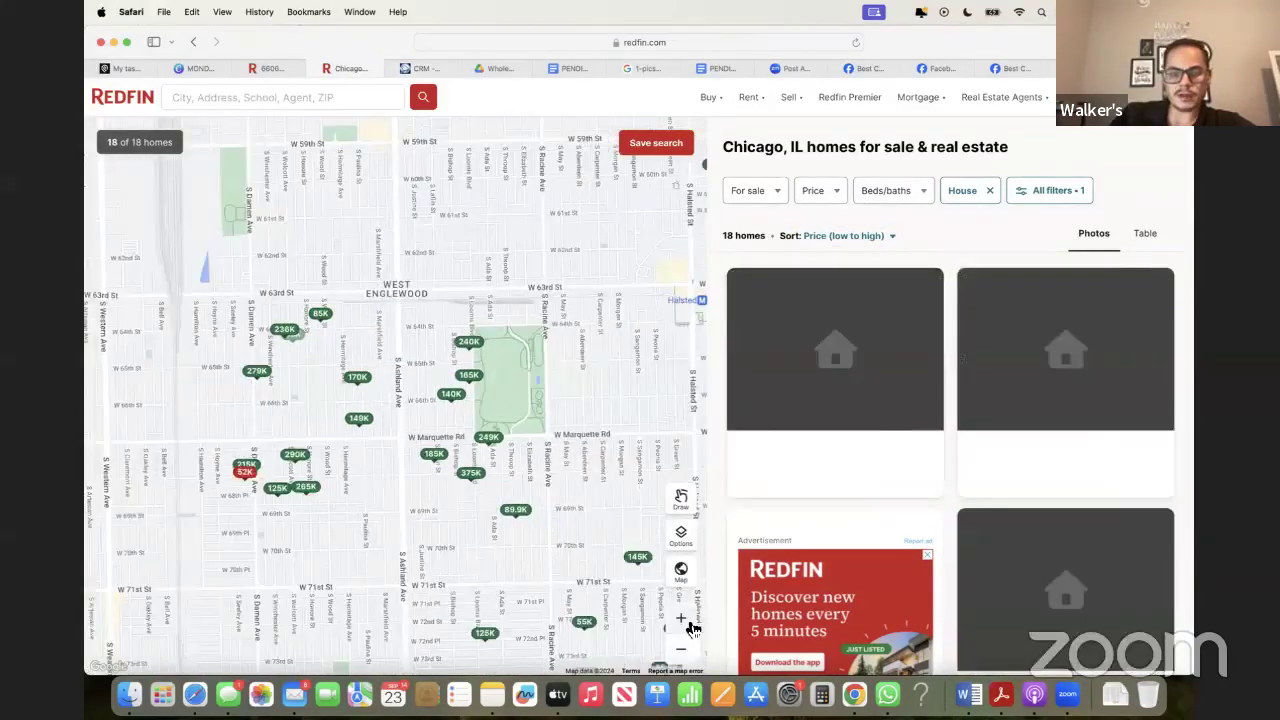
left_click(681, 620)
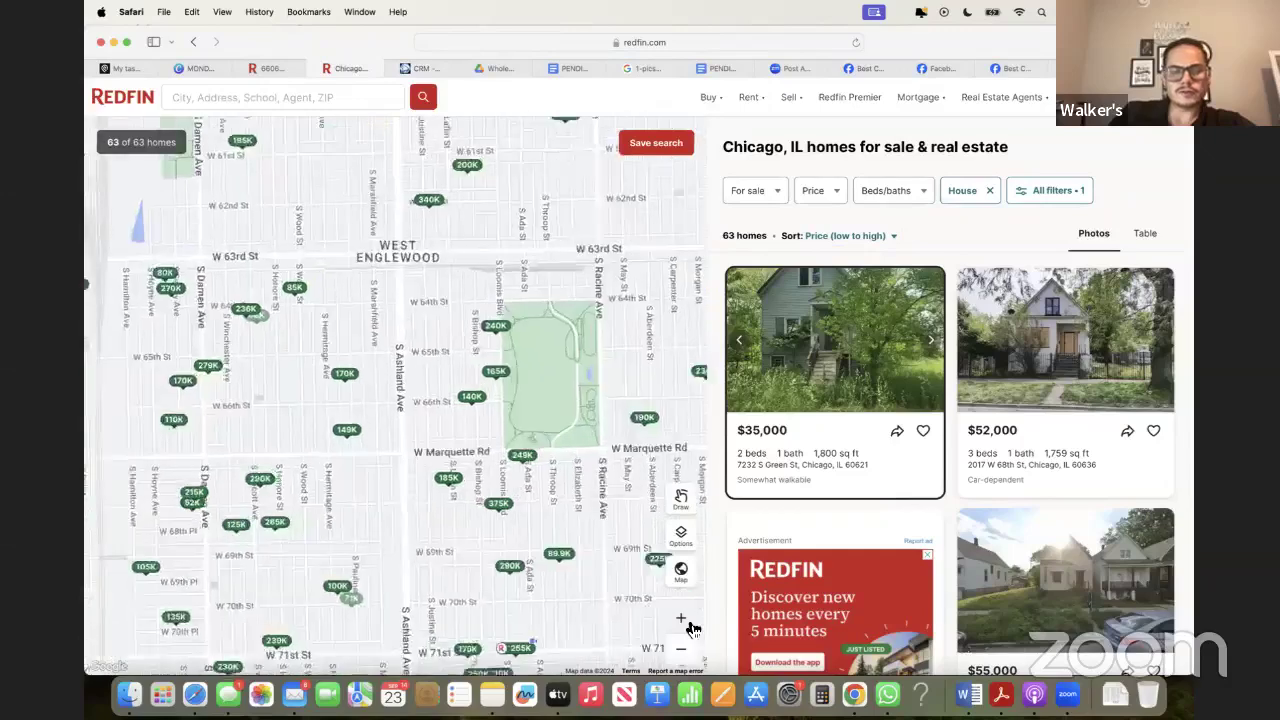
left_click(681, 620)
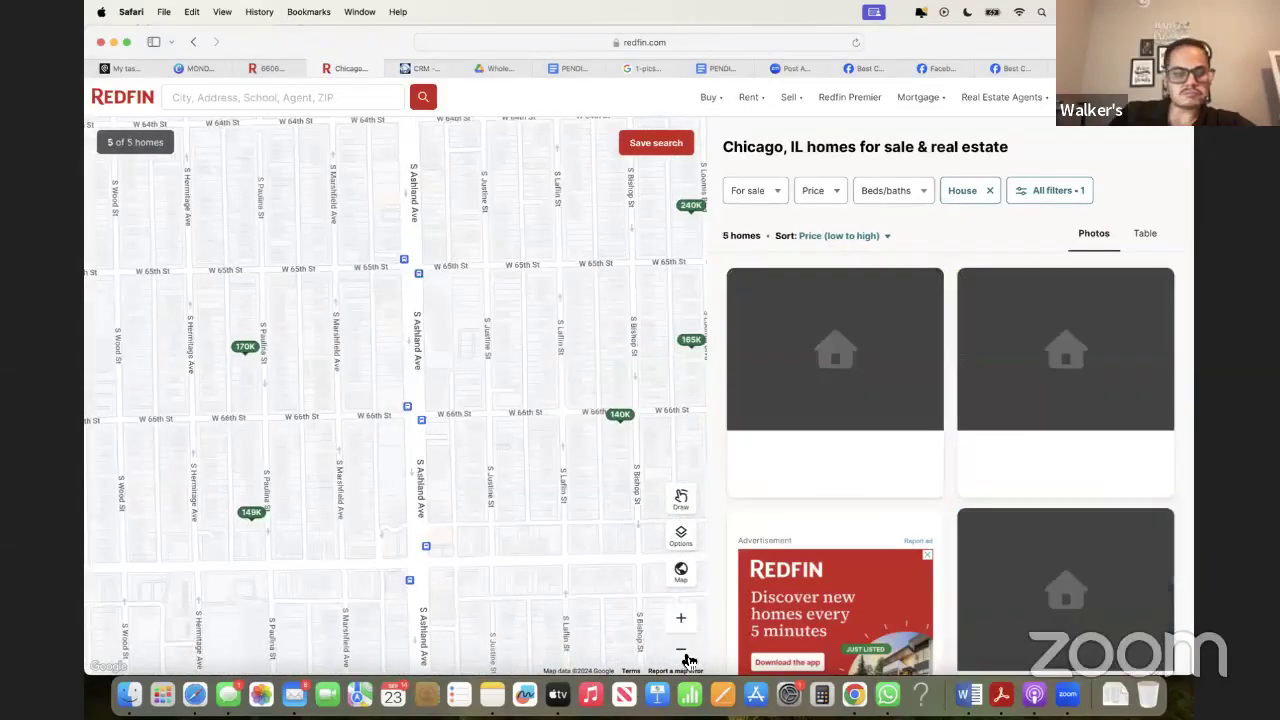
left_click(681, 652)
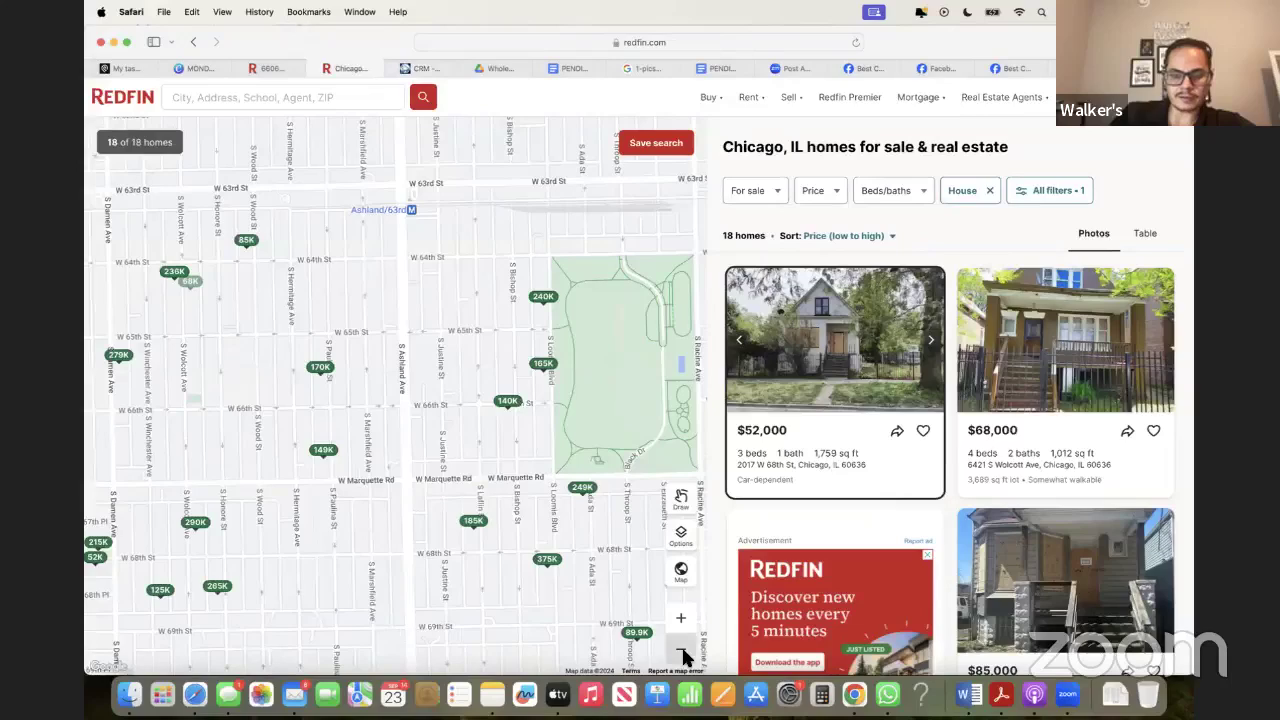
left_click(681, 652)
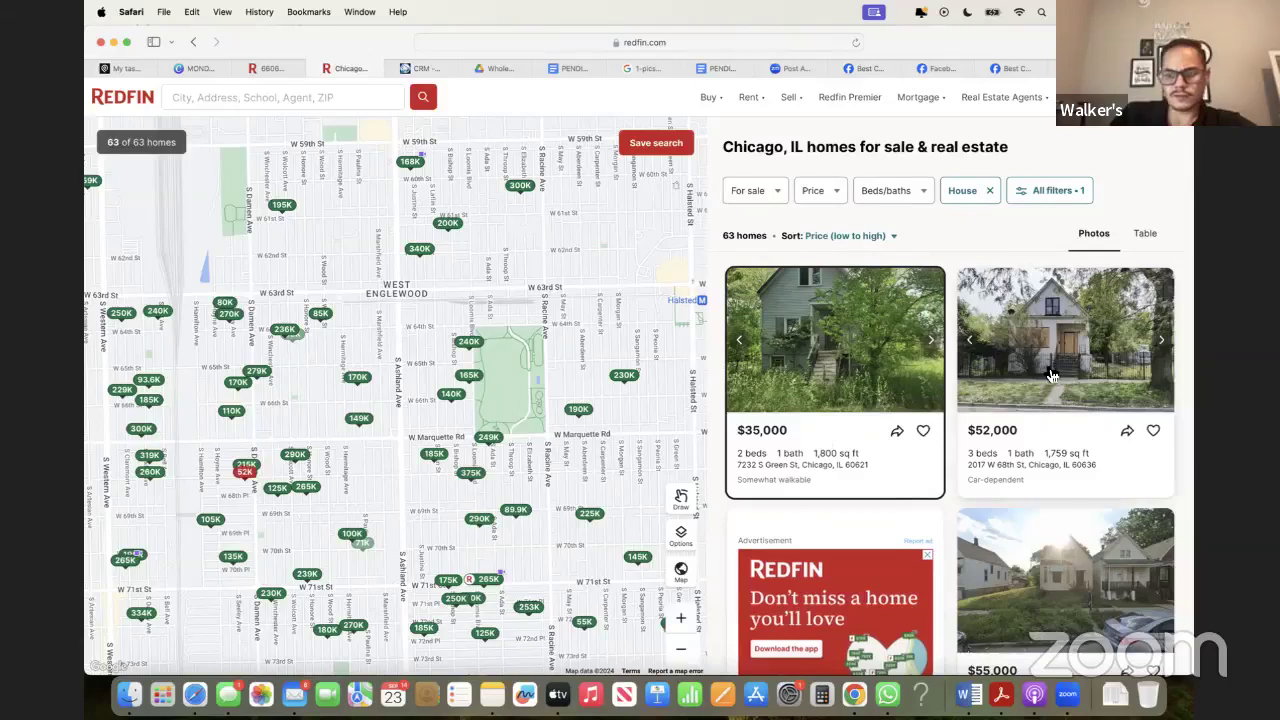
Browse the cheapest listings and check the photo preview and description of the $55,000 home
scroll(1032, 385, "down", 5)
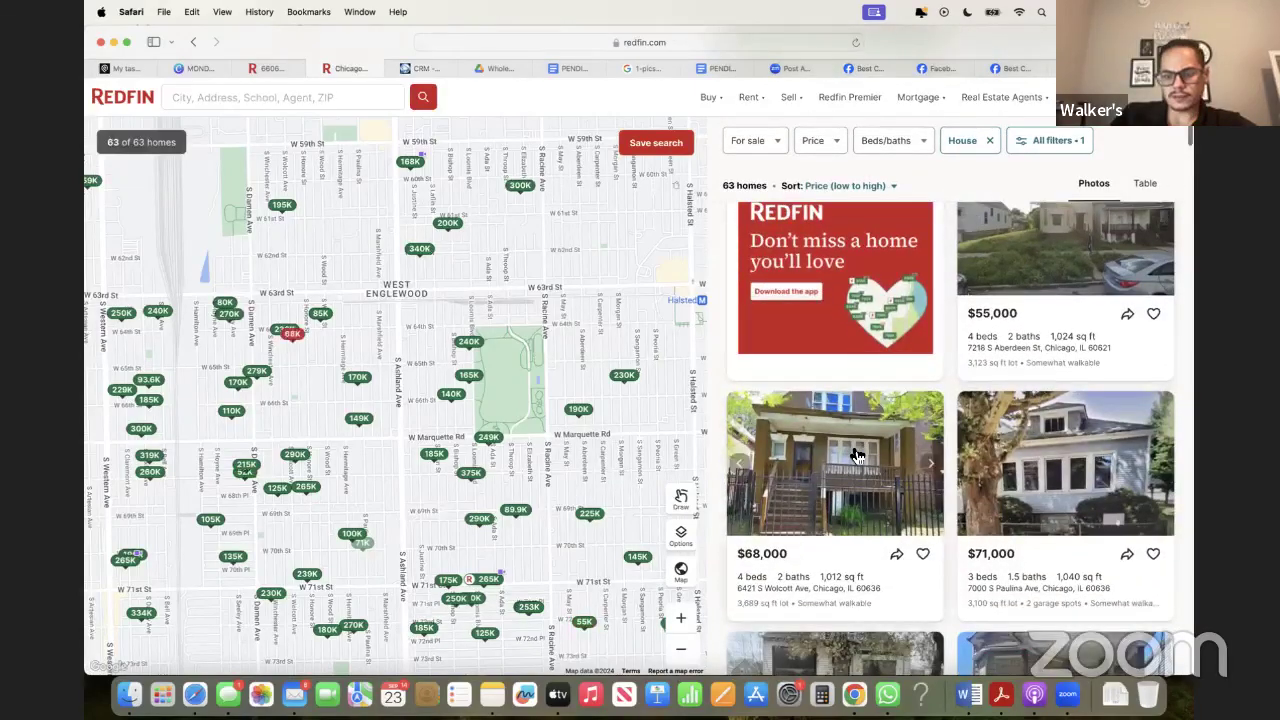
scroll(1050, 380, "up", 2)
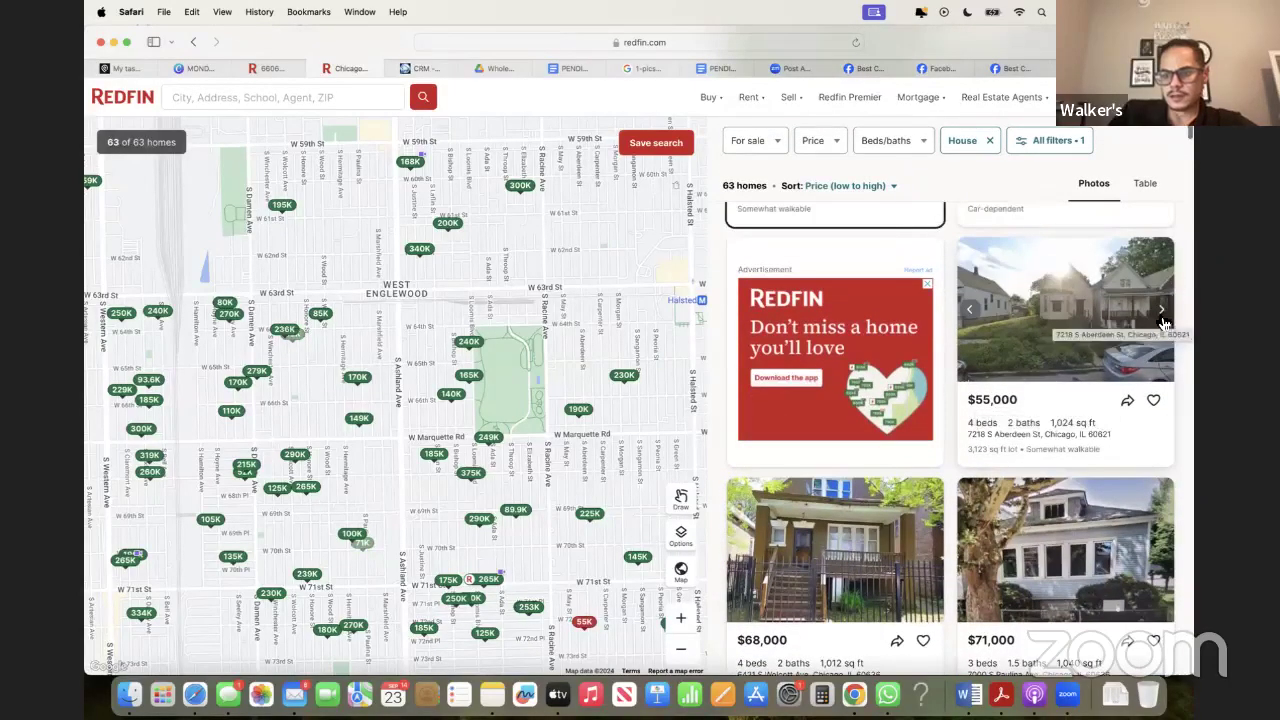
left_click(1161, 311)
left_click(1161, 310)
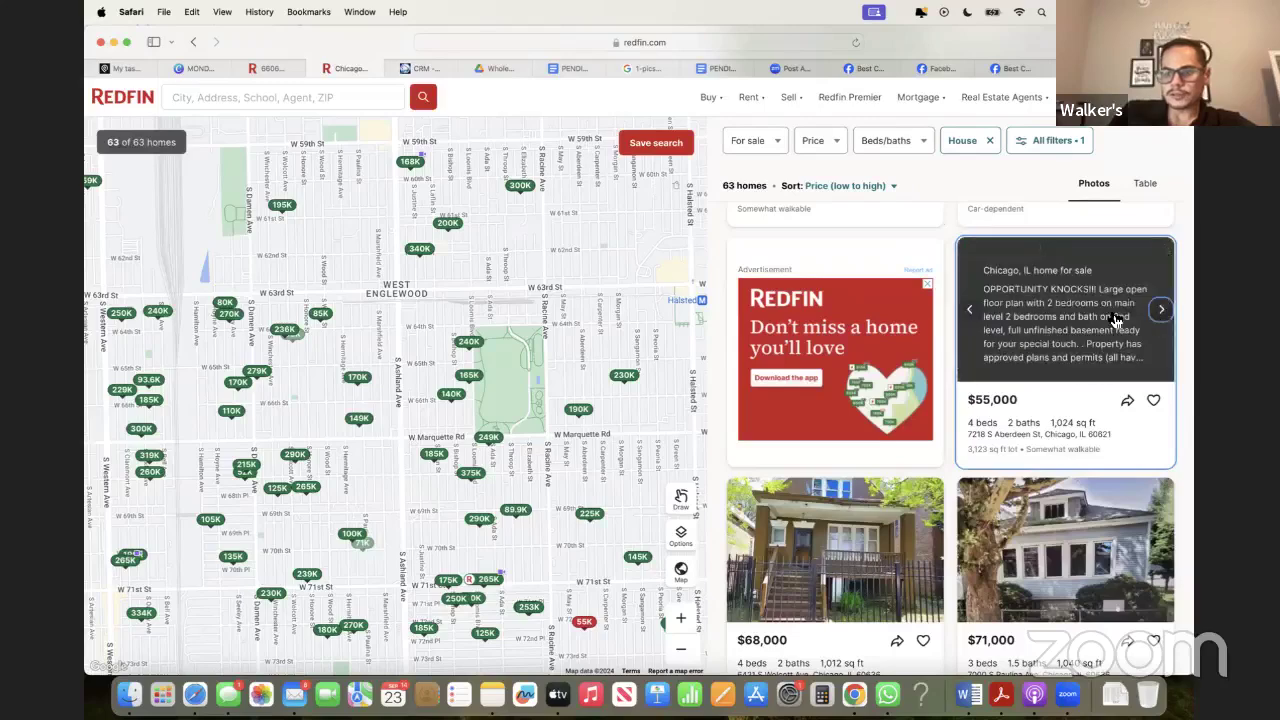
Look through the preview photos of the $52,000 three-bedroom listing to judge its condition
scroll(1160, 315, "up", 3)
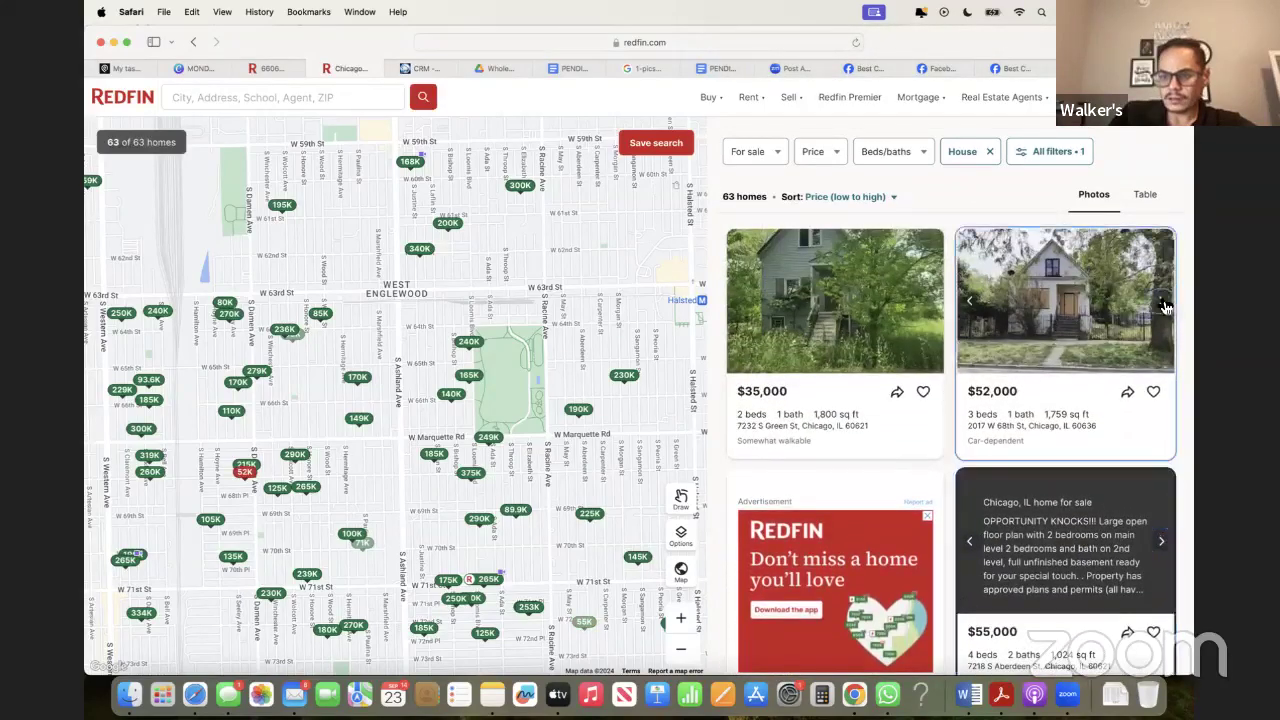
left_click(1160, 306)
left_click(1161, 306)
left_click(1162, 307)
left_click(1163, 306)
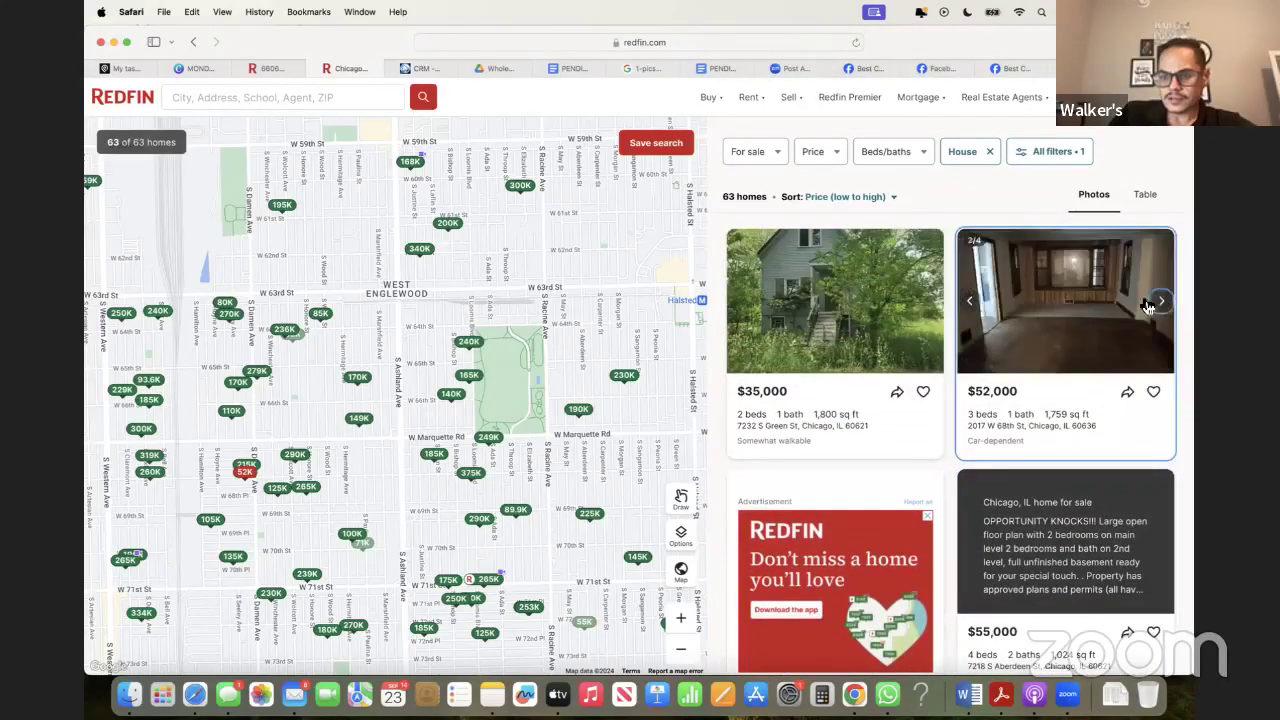
left_click(1165, 306)
left_click(1170, 309)
left_click(1168, 310)
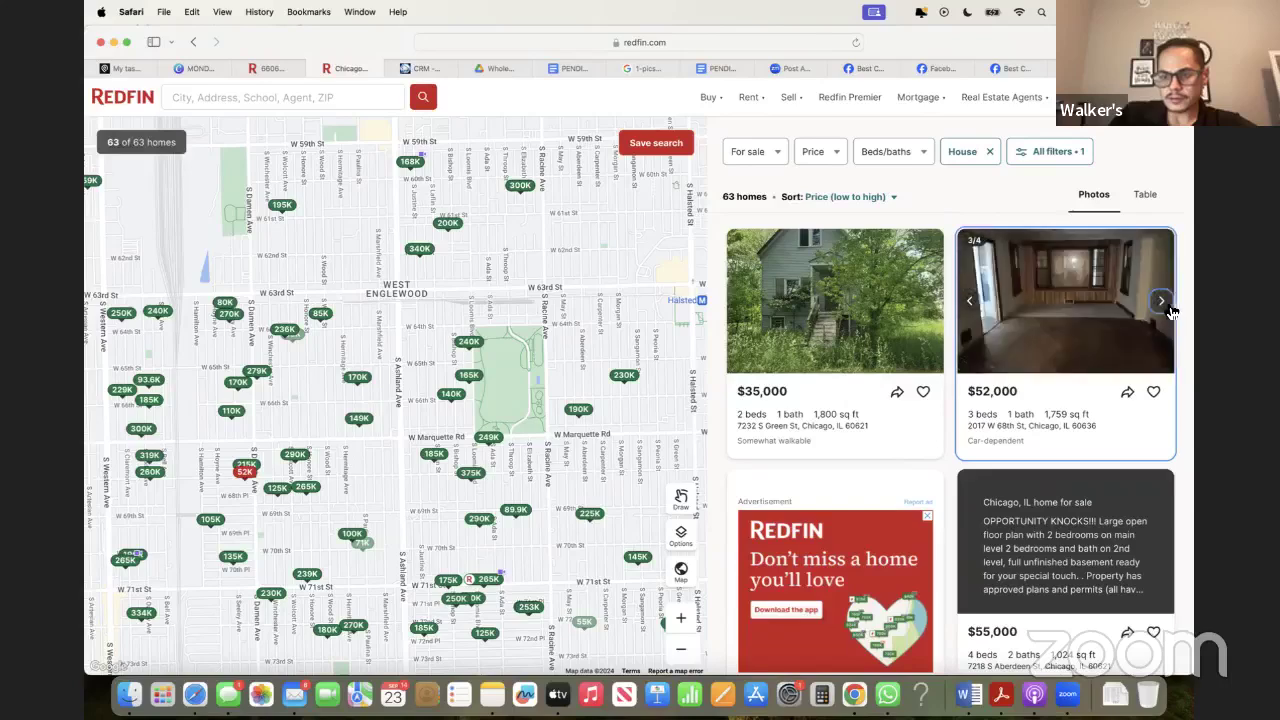
left_click(1163, 309)
left_click(1160, 315)
left_click(1160, 315)
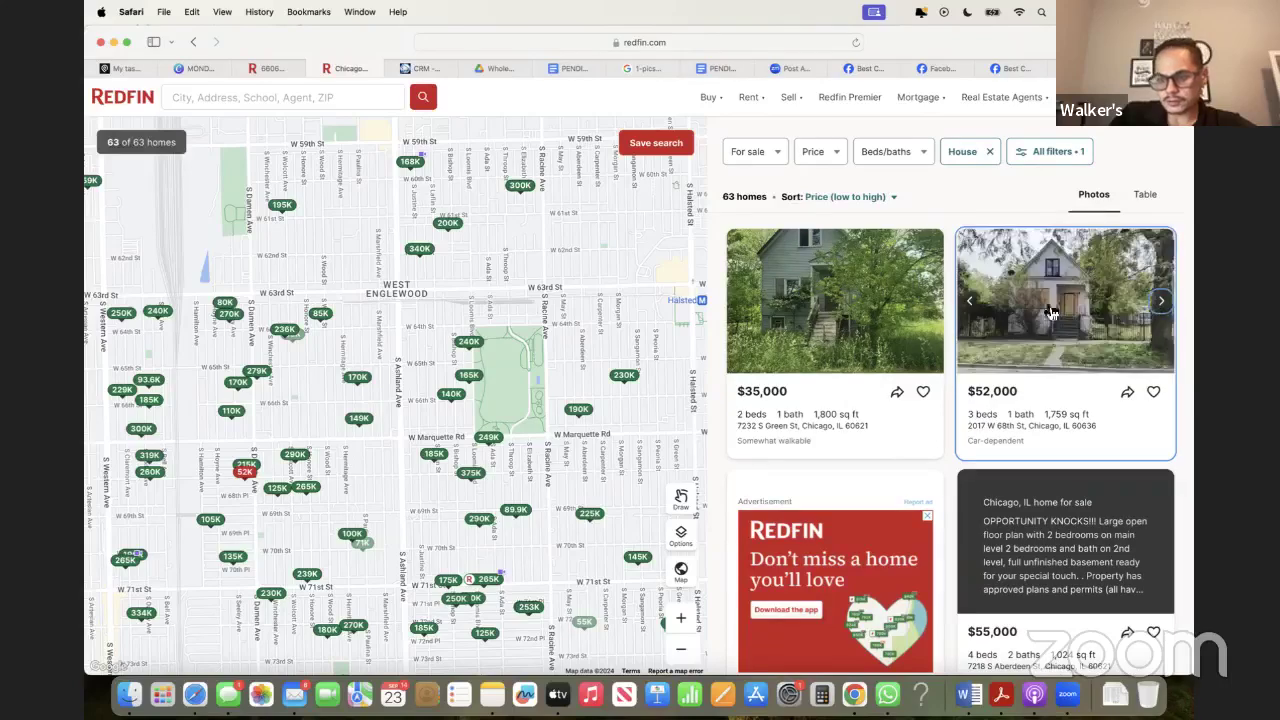
Narrow the map back to the subject neighborhood, open the $52,000 listing and examine its full-size photos
left_click(682, 619)
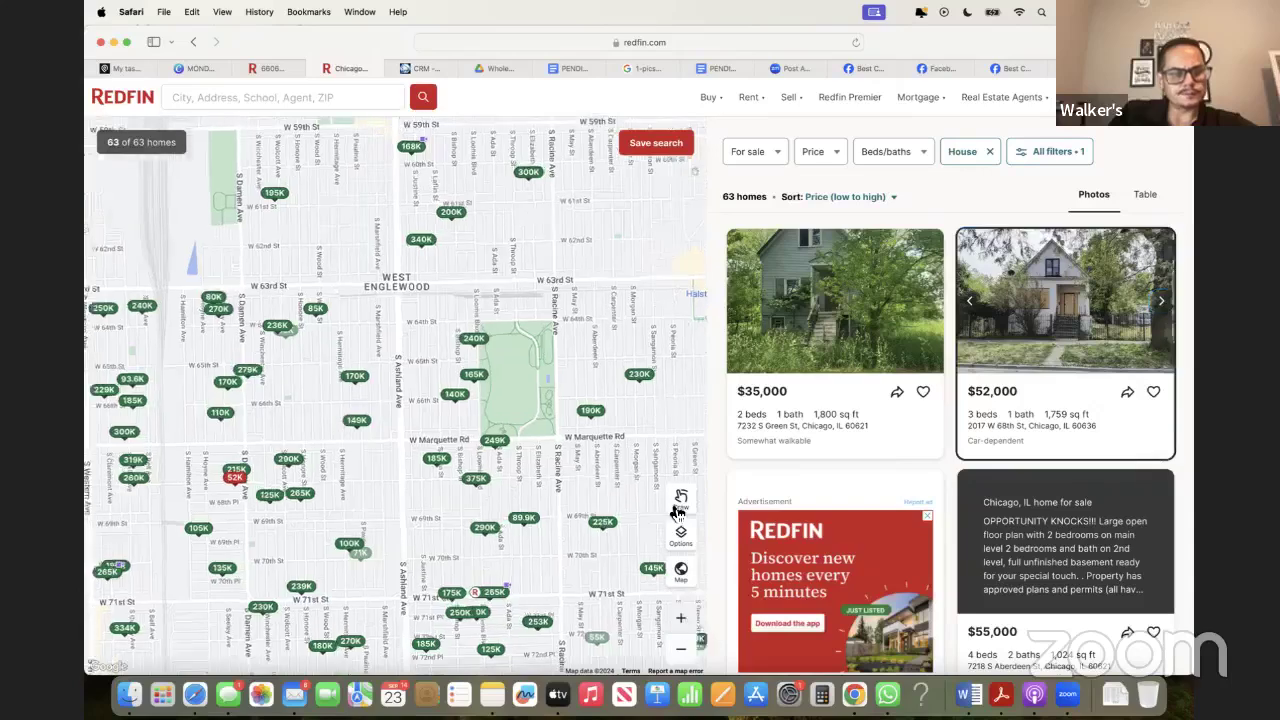
left_click_drag(546, 400, 552, 399)
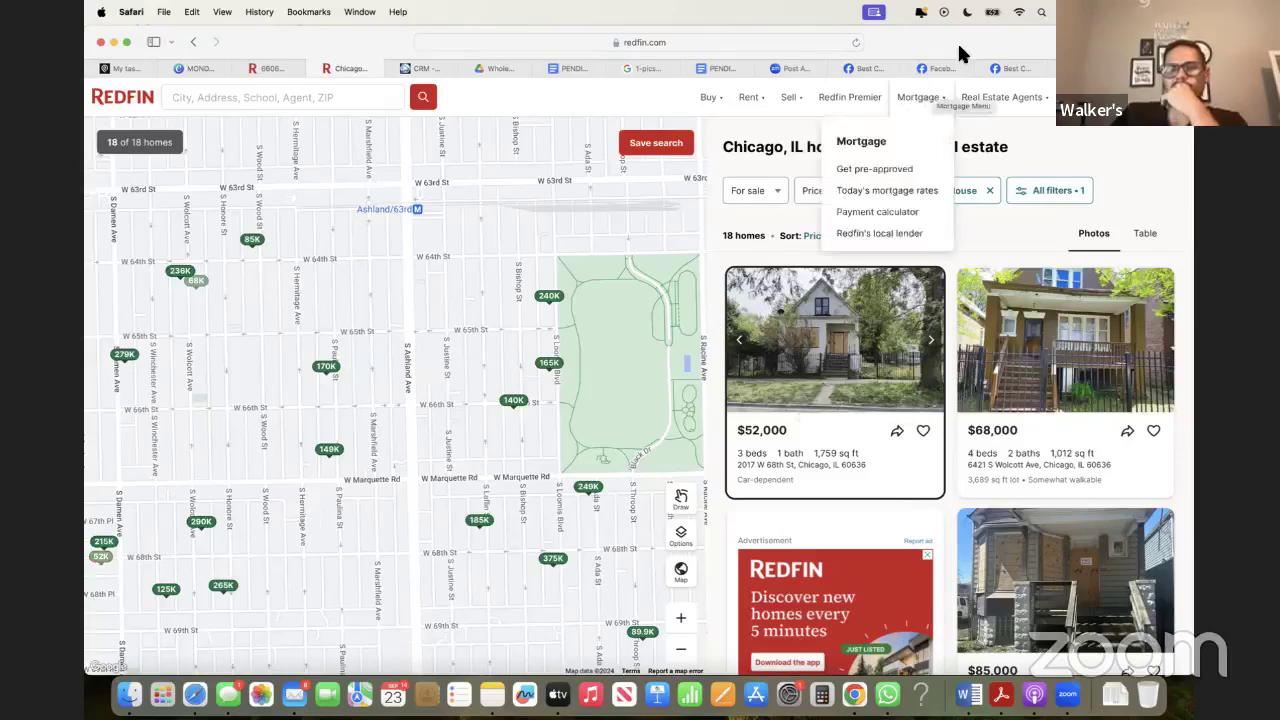
left_click(871, 355)
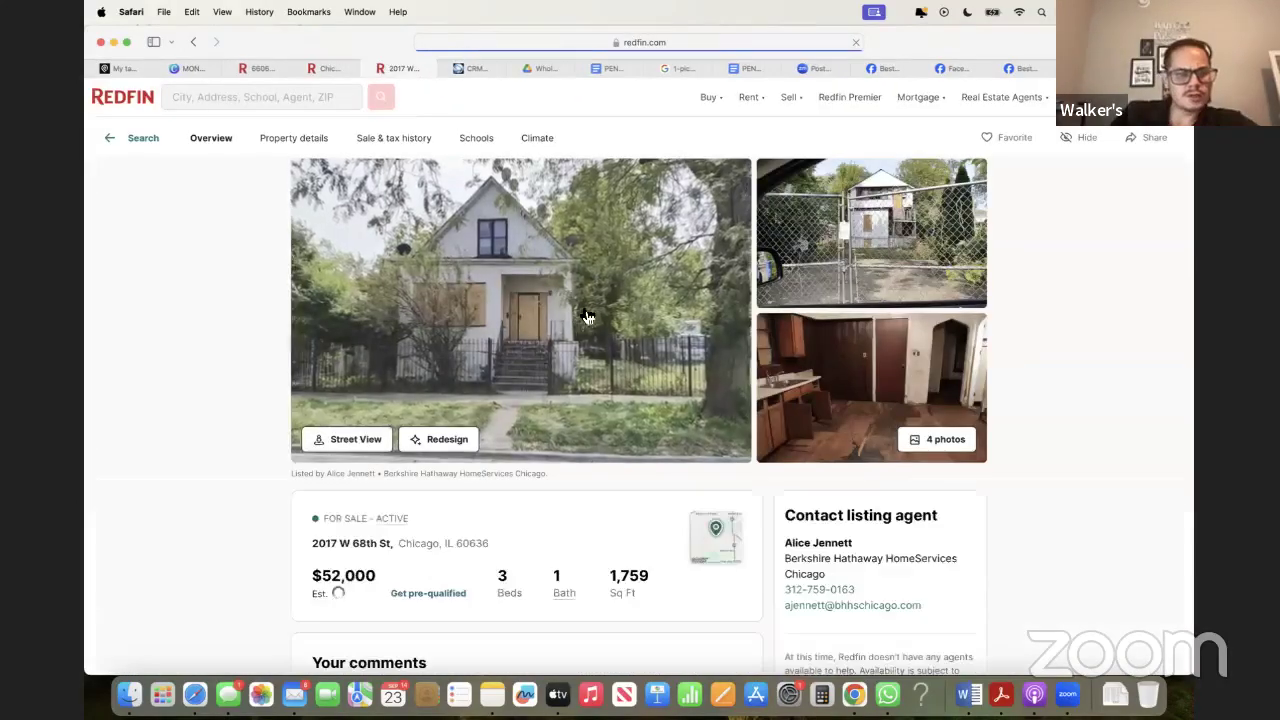
left_click(586, 311)
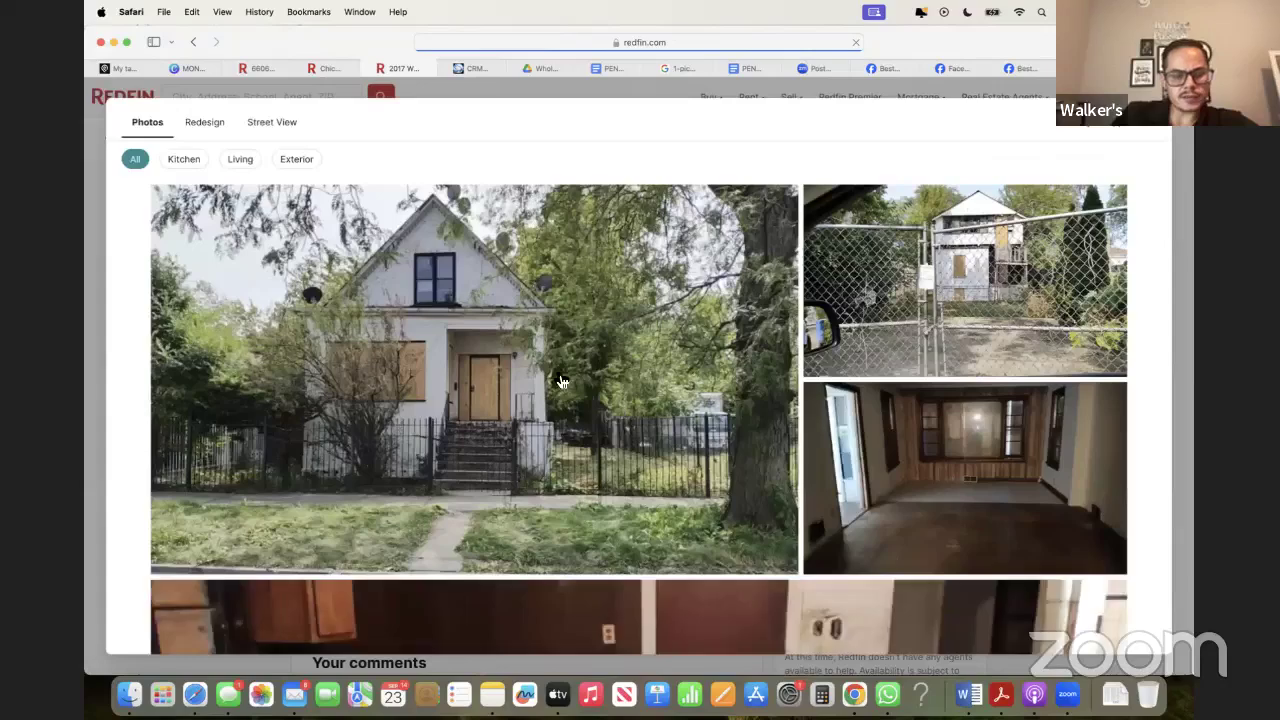
scroll(700, 370, "down", 5)
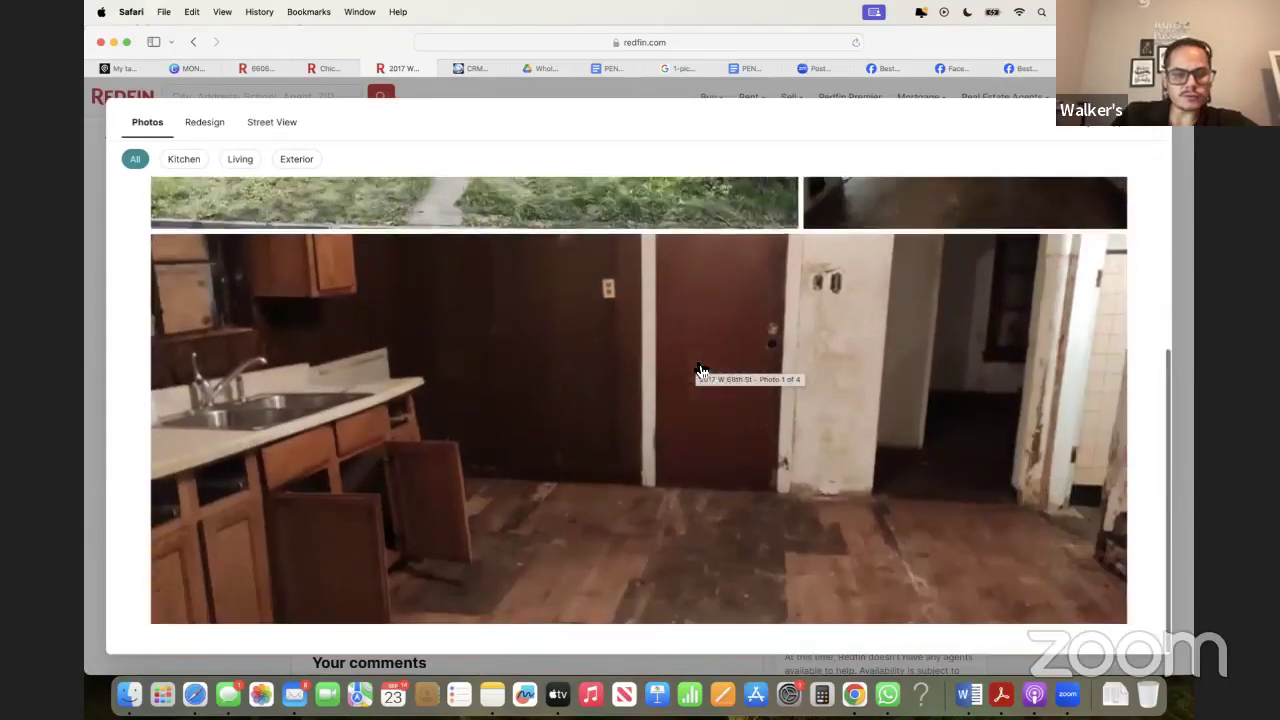
Finish viewing the $52,000 listing's photos, close the gallery, and review the CRM's property value calculations and offers
scroll(700, 370, "up", 5)
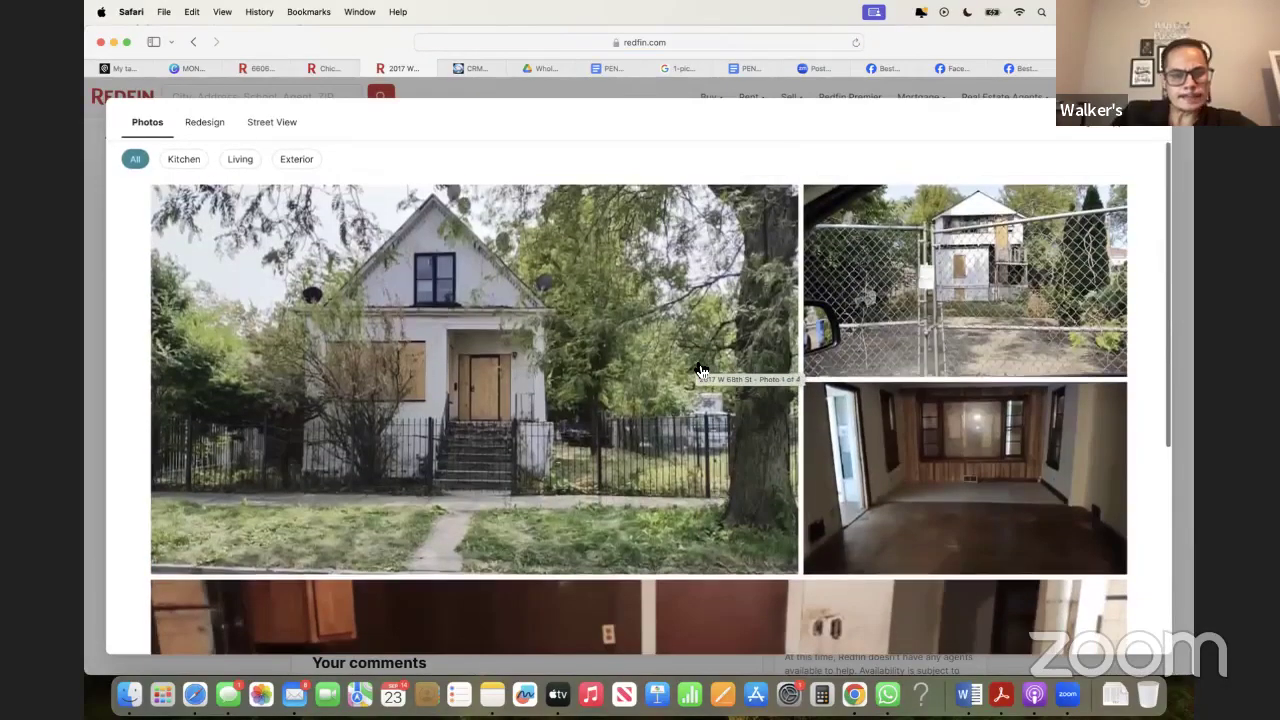
left_click(1140, 121)
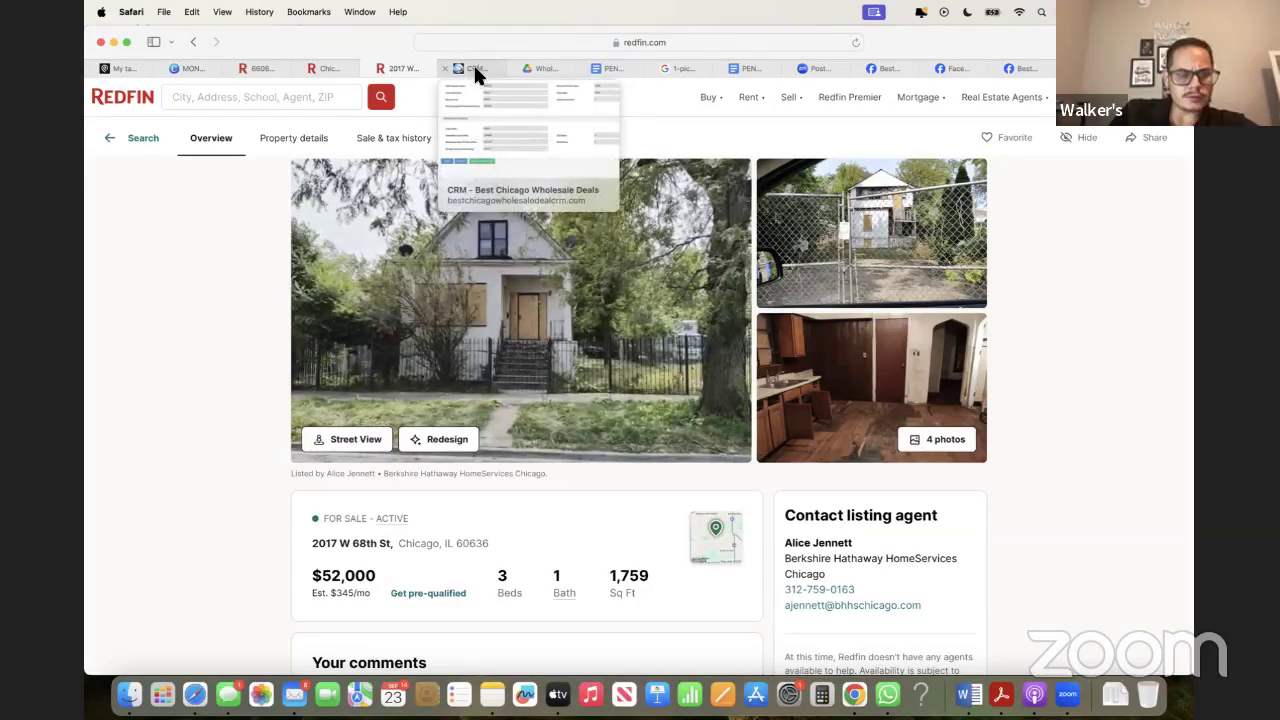
left_click(474, 70)
scroll(363, 333, "up", 2)
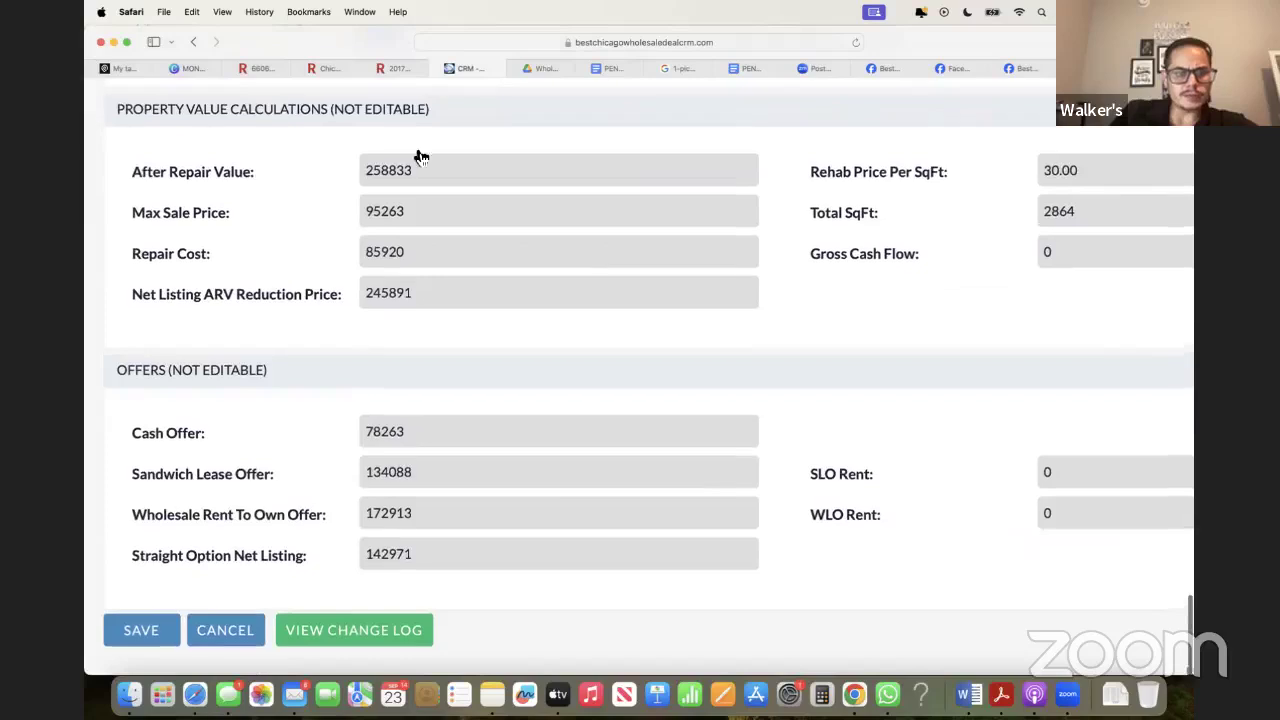
scroll(346, 286, "up", 6)
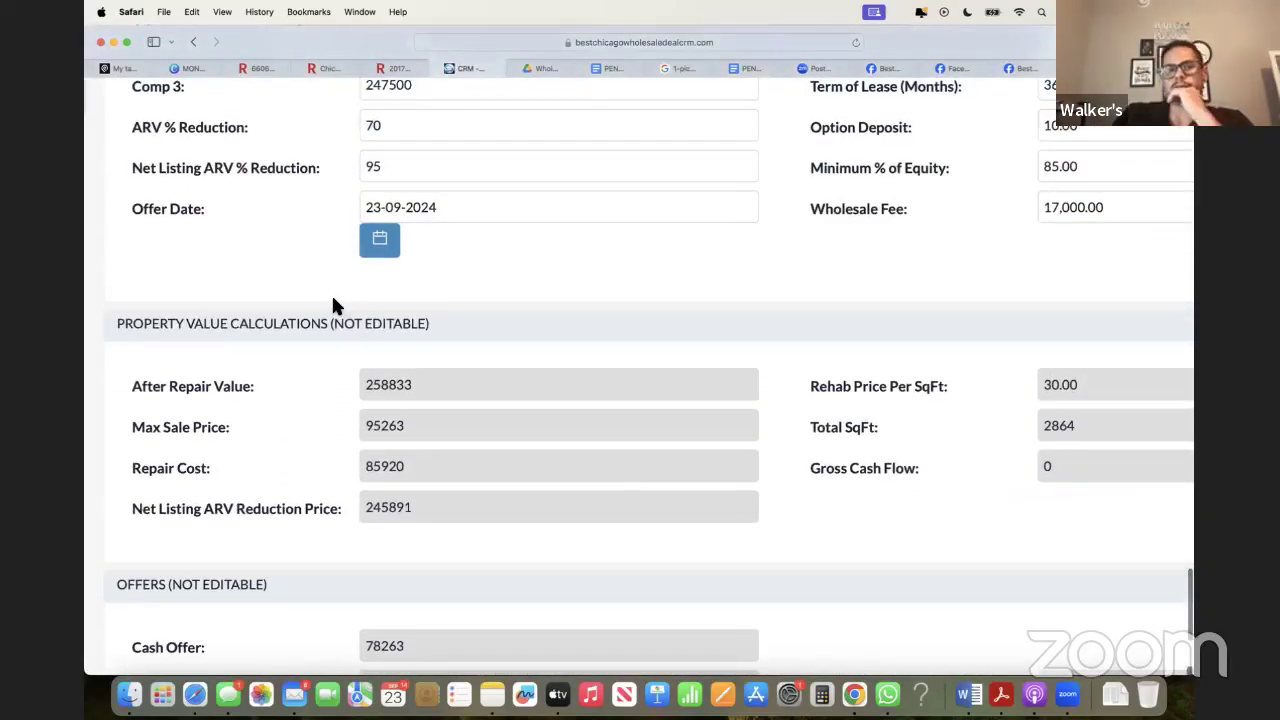
Compare the $52,000 listing's price, bed and bath count and square footage with the CRM figures
left_click(397, 68)
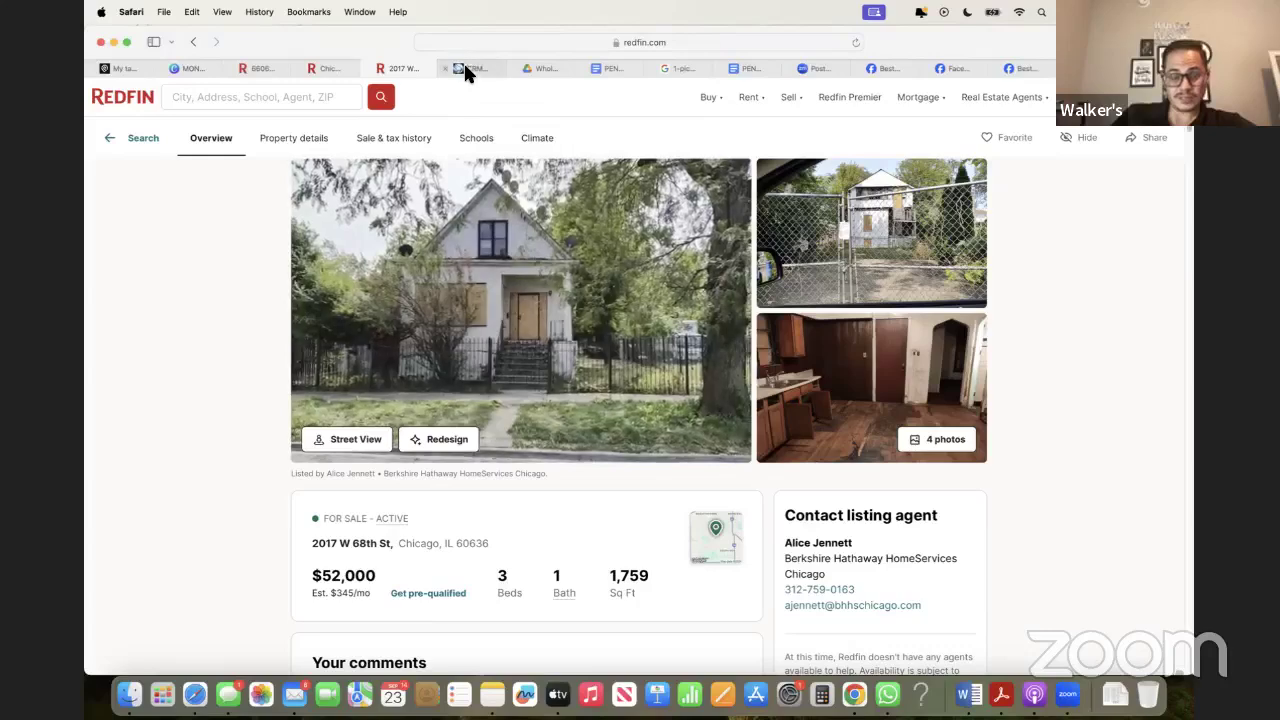
left_click(466, 69)
left_click(402, 68)
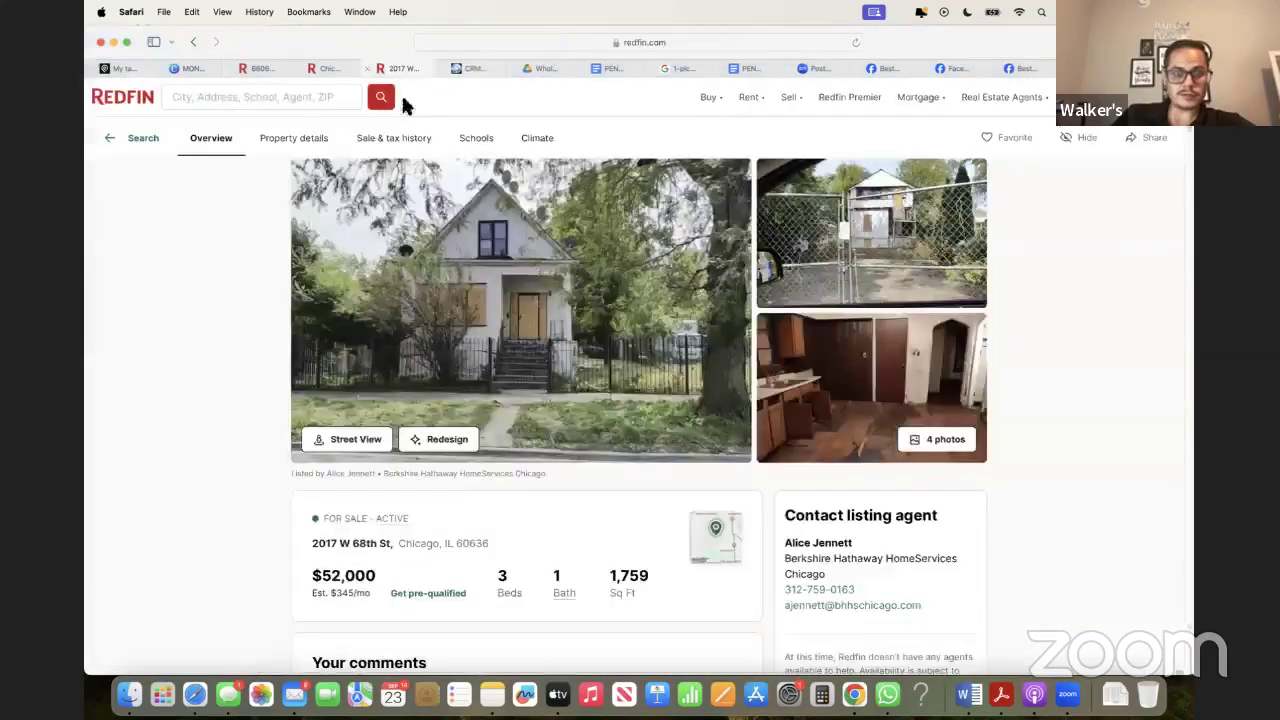
left_click_drag(369, 606, 600, 651)
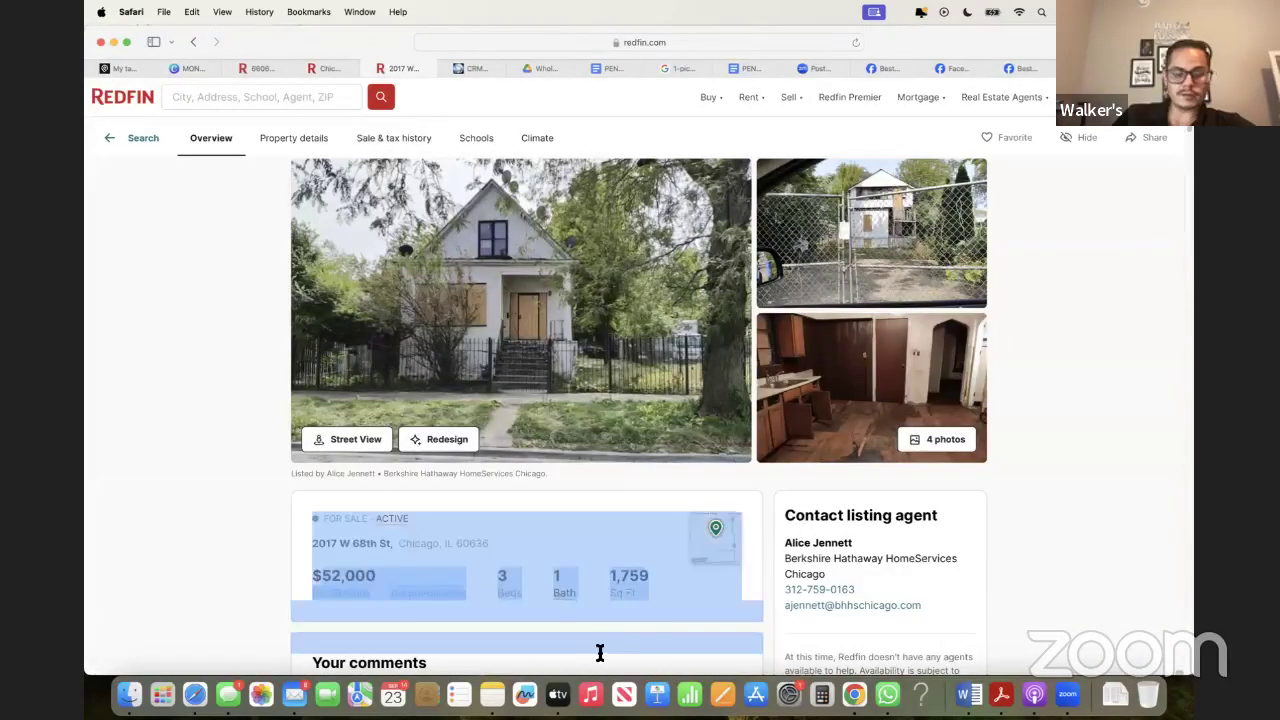
left_click(621, 604)
In the CRM, set the ARV % Reduction to 50 and check the recalculated cash offer
left_click(474, 70)
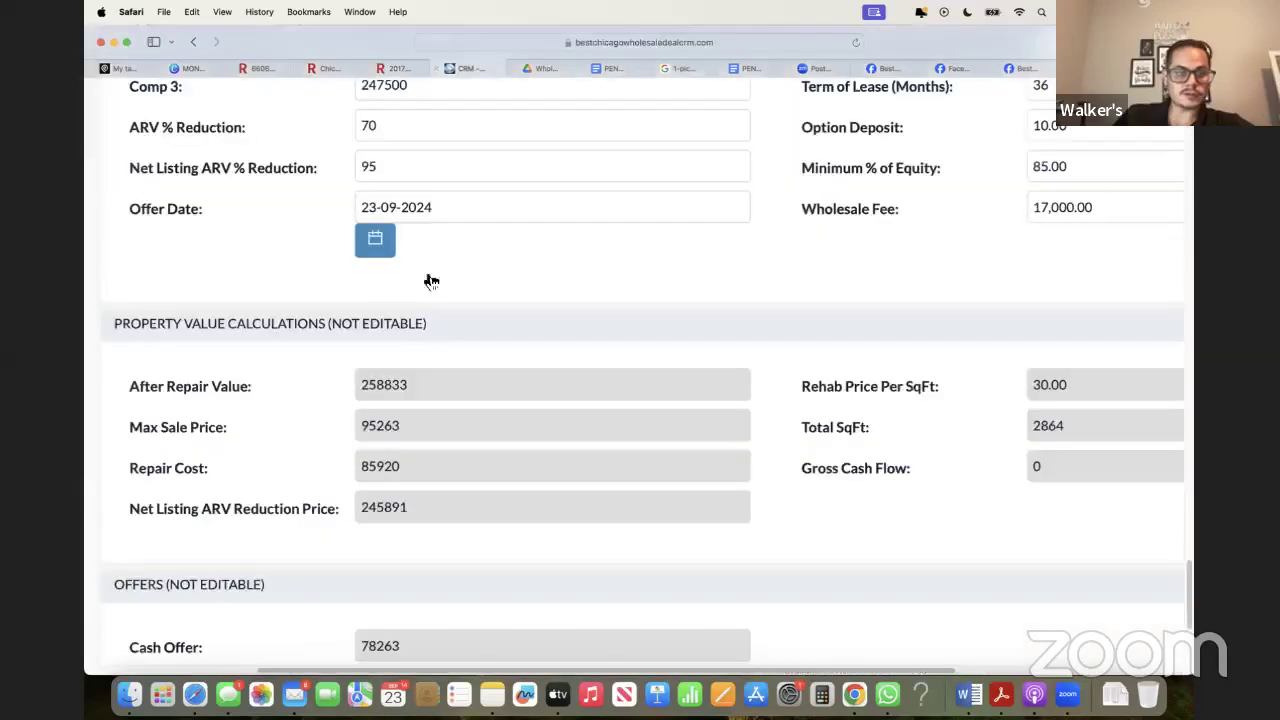
scroll(437, 300, "up", 5)
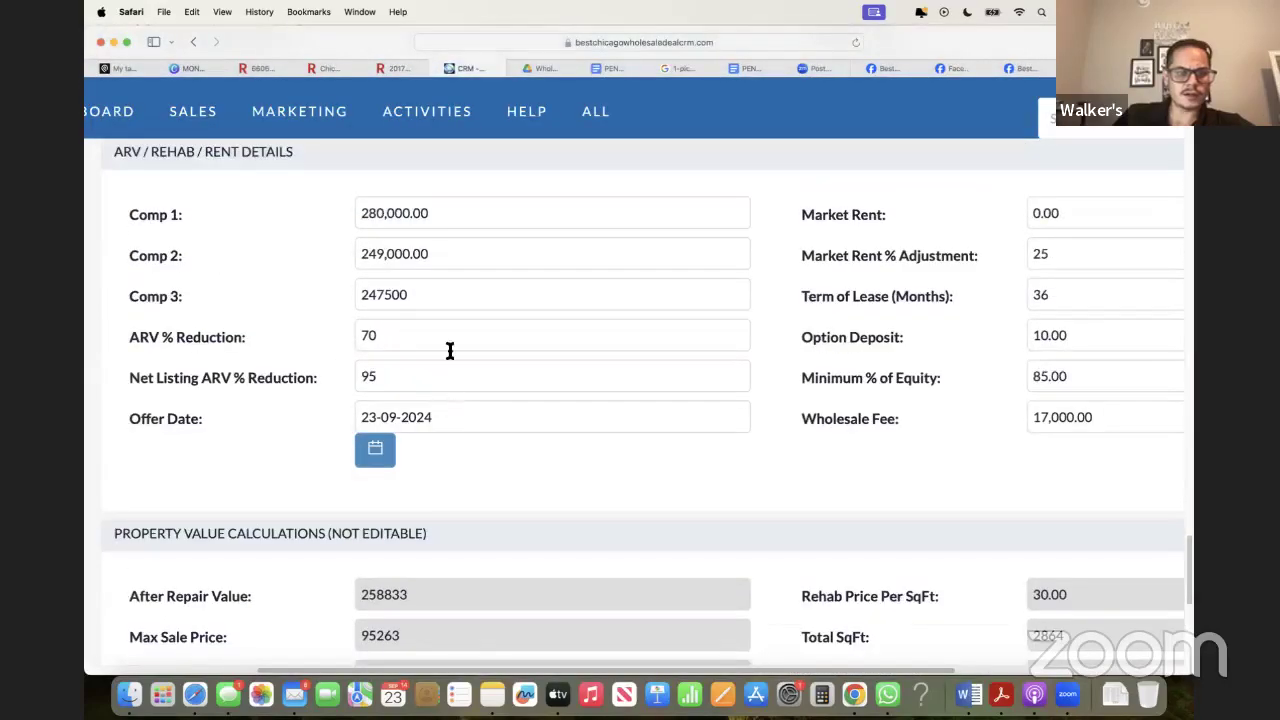
left_click(450, 335)
type("50")
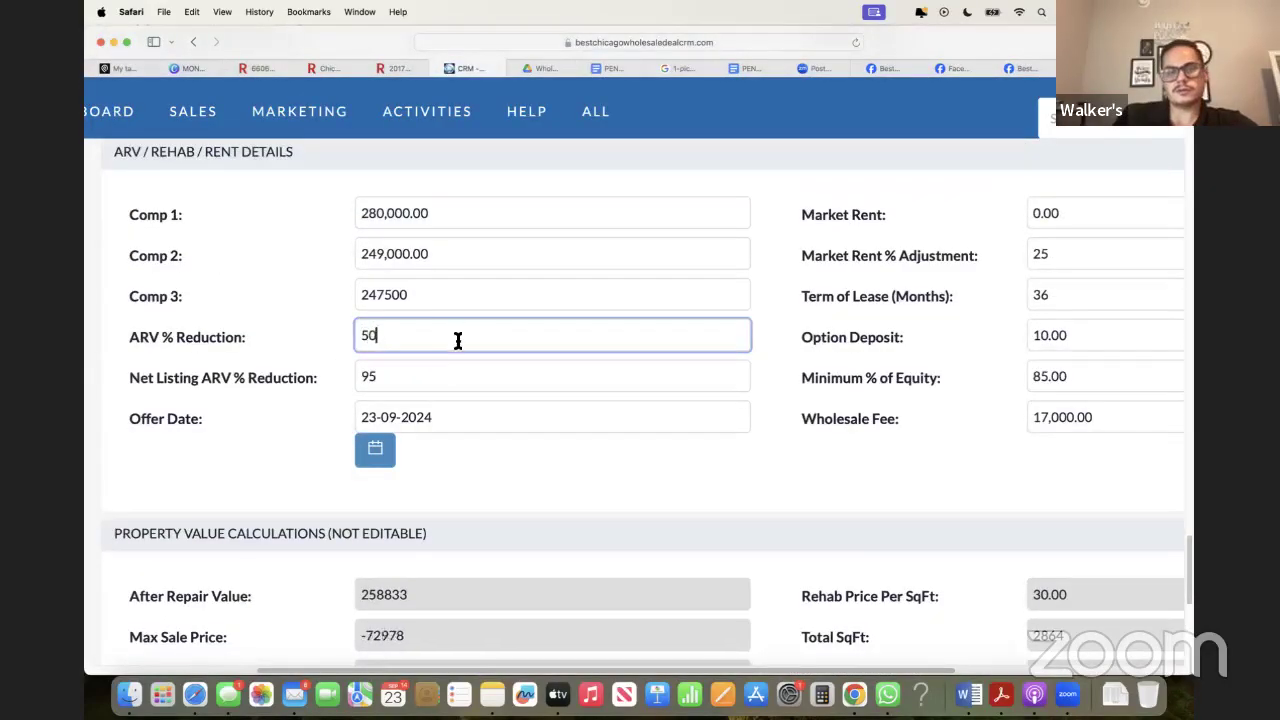
triple_click(174, 337)
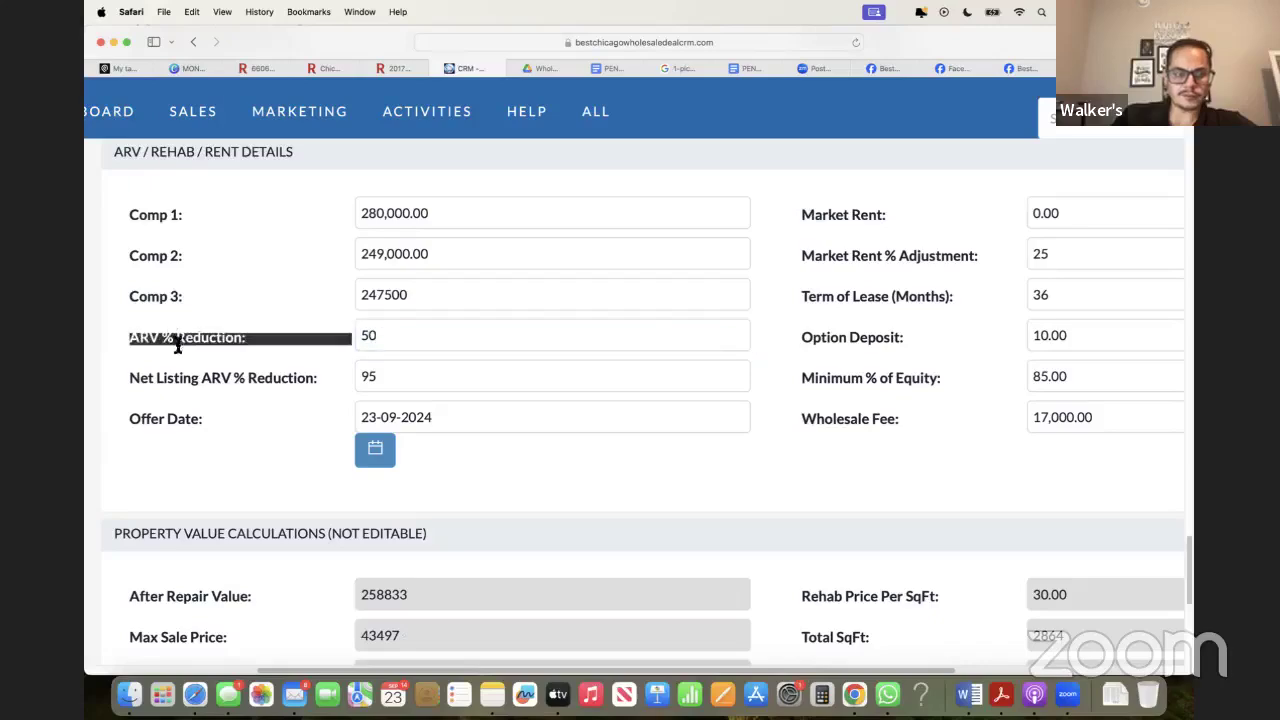
scroll(181, 345, "down", 5)
scroll(210, 380, "up", 1)
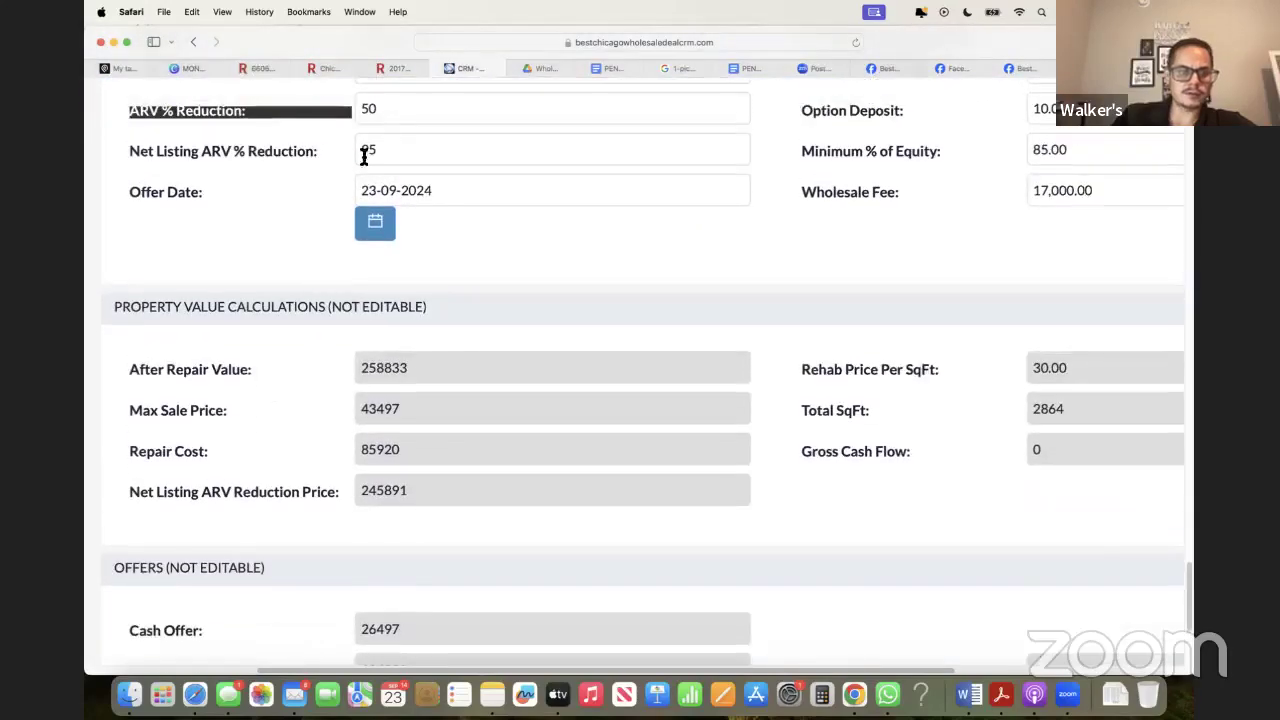
scroll(262, 212, "down", 3)
scroll(262, 212, "up", 6)
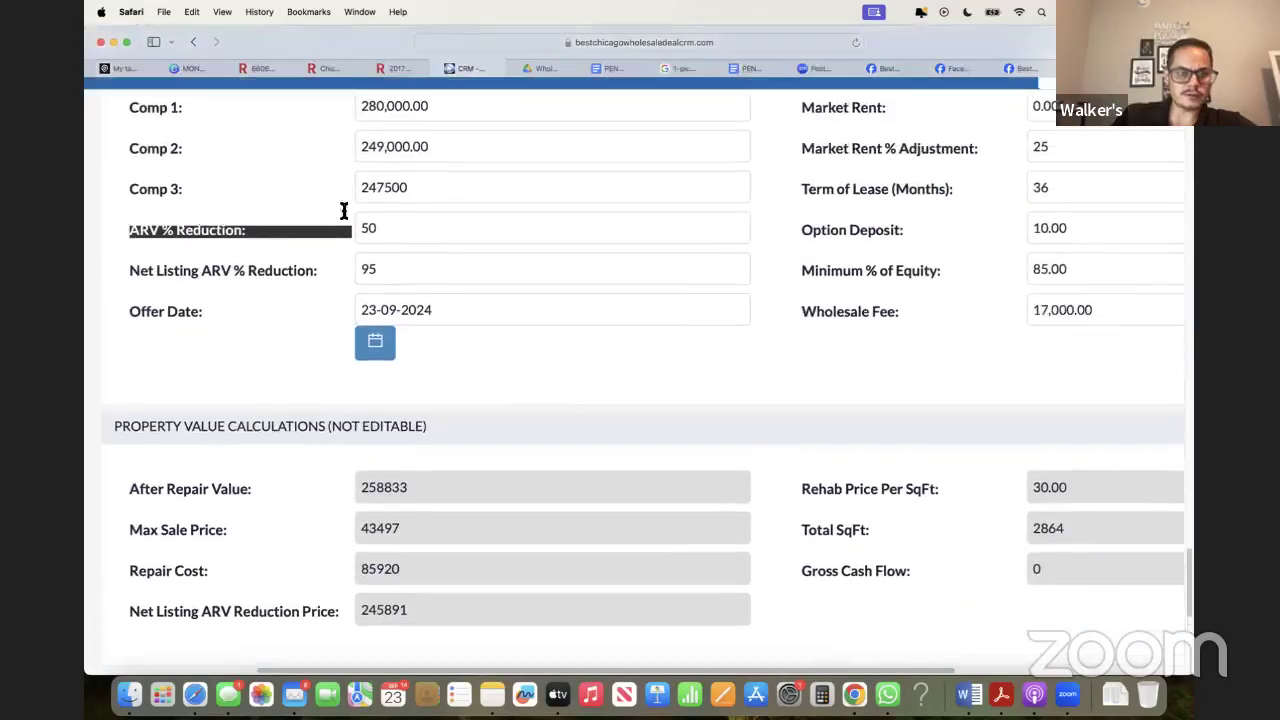
Change the ARV % Reduction to 60 and check the recalculated max sale price and offers
double_click(369, 227)
type("60")
left_click(286, 263)
scroll(286, 263, "down", 6)
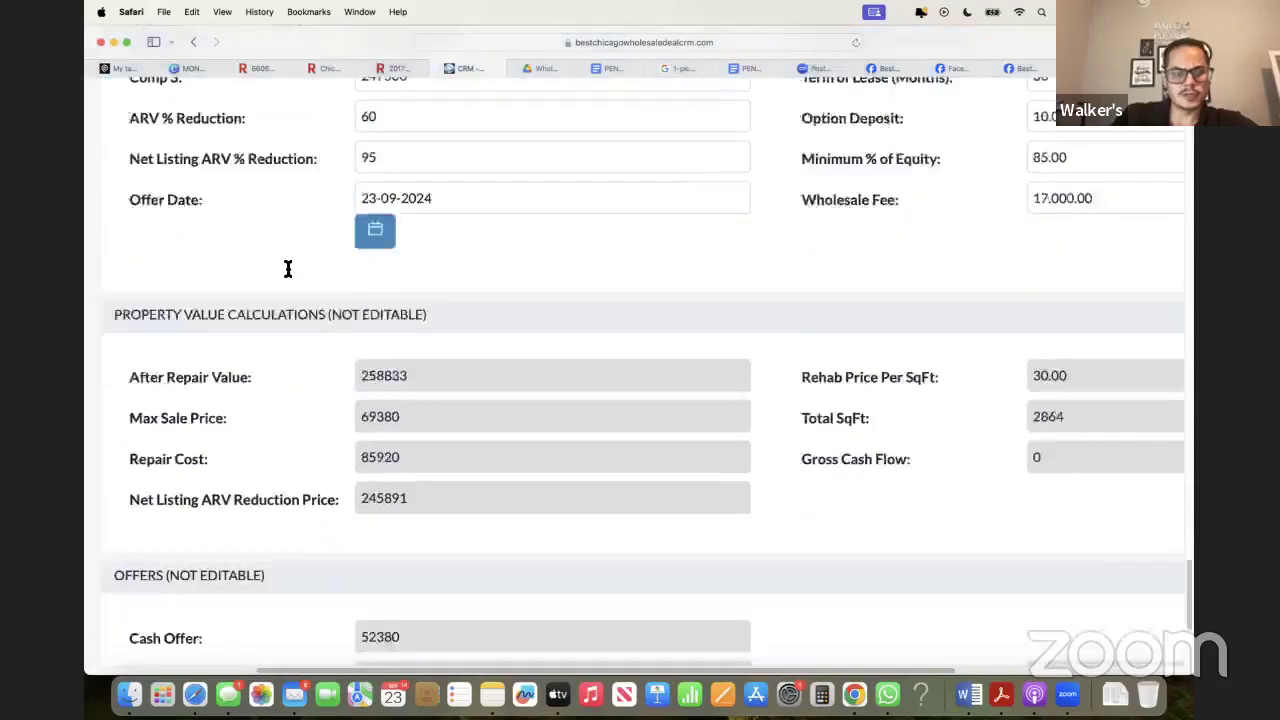
scroll(281, 395, "up", 1)
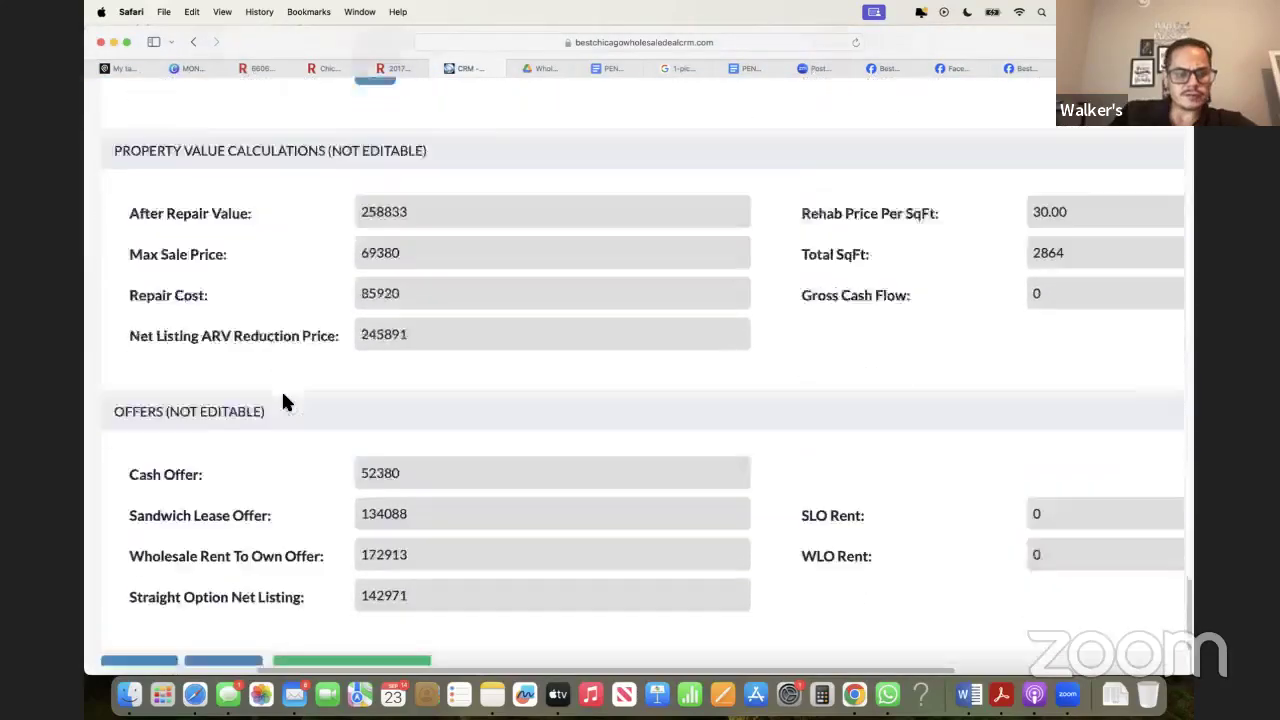
scroll(281, 395, "down", 2)
scroll(360, 385, "up", 3)
scroll(371, 358, "up", 1)
Set the ARV % Reduction to 55 and check the recalculated cash offer
double_click(426, 126)
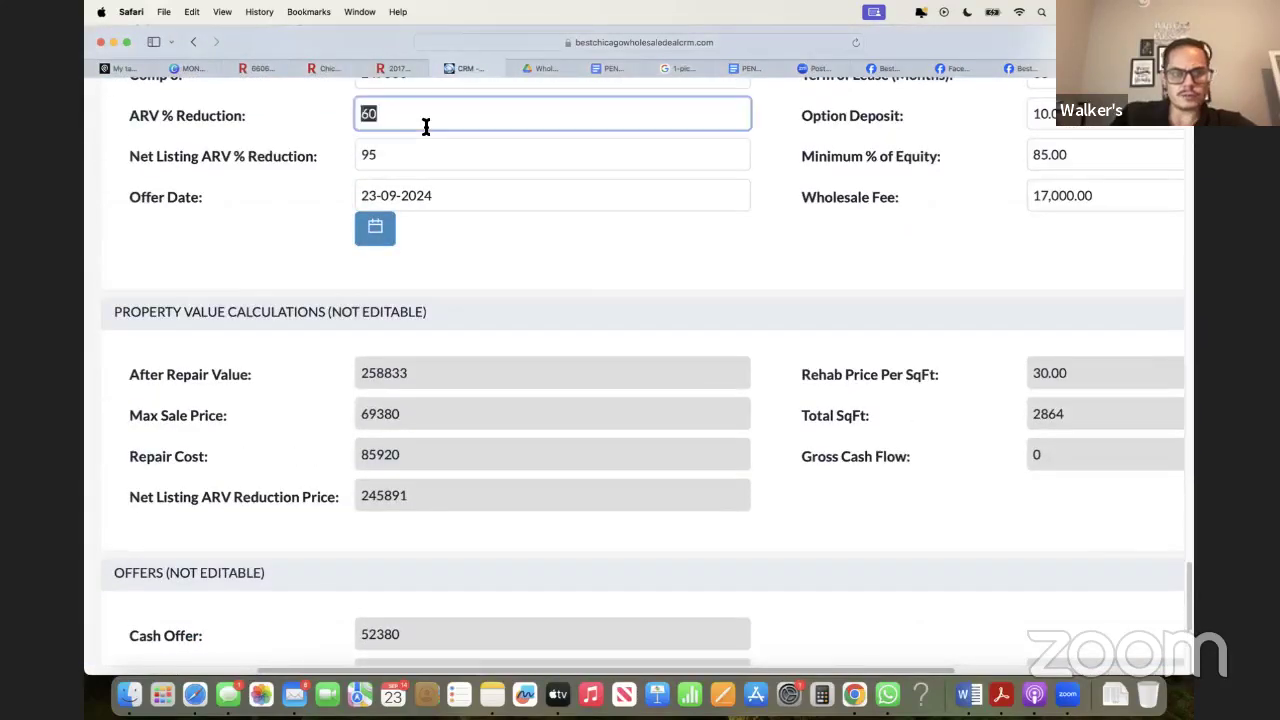
type("555")
left_click(315, 233)
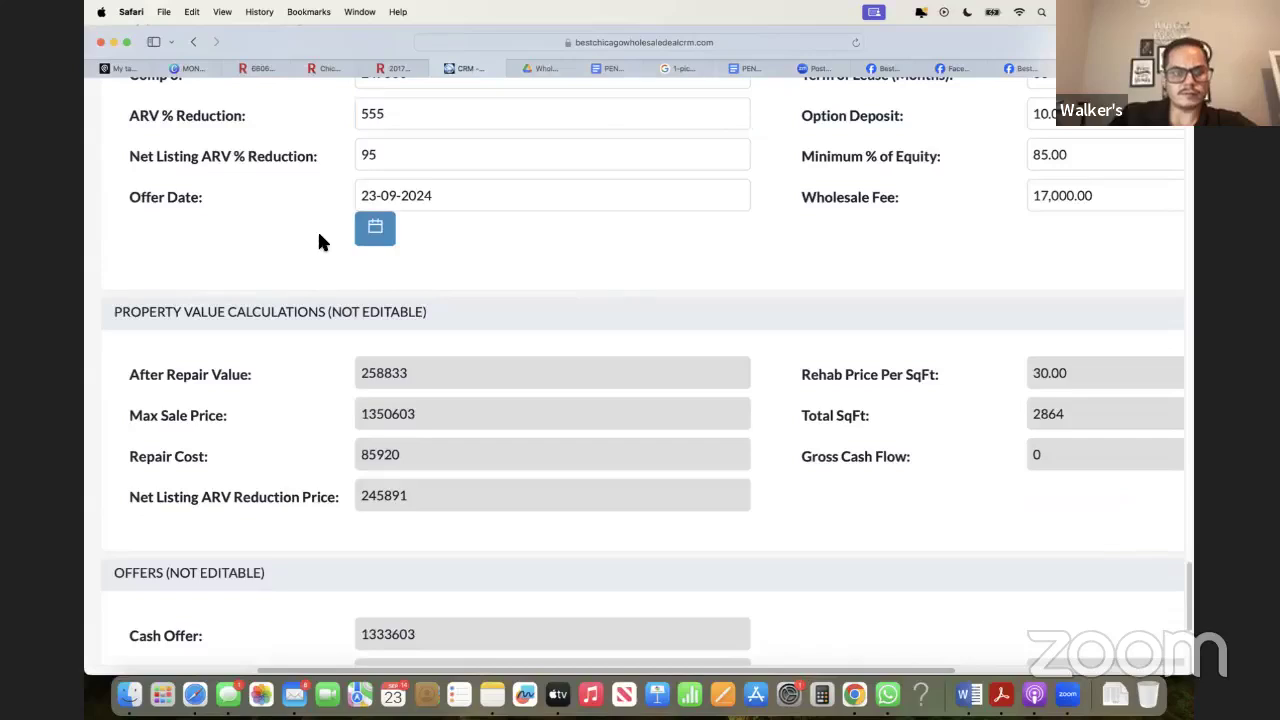
left_click(414, 122)
key("BackSpace")
scroll(223, 267, "down", 5)
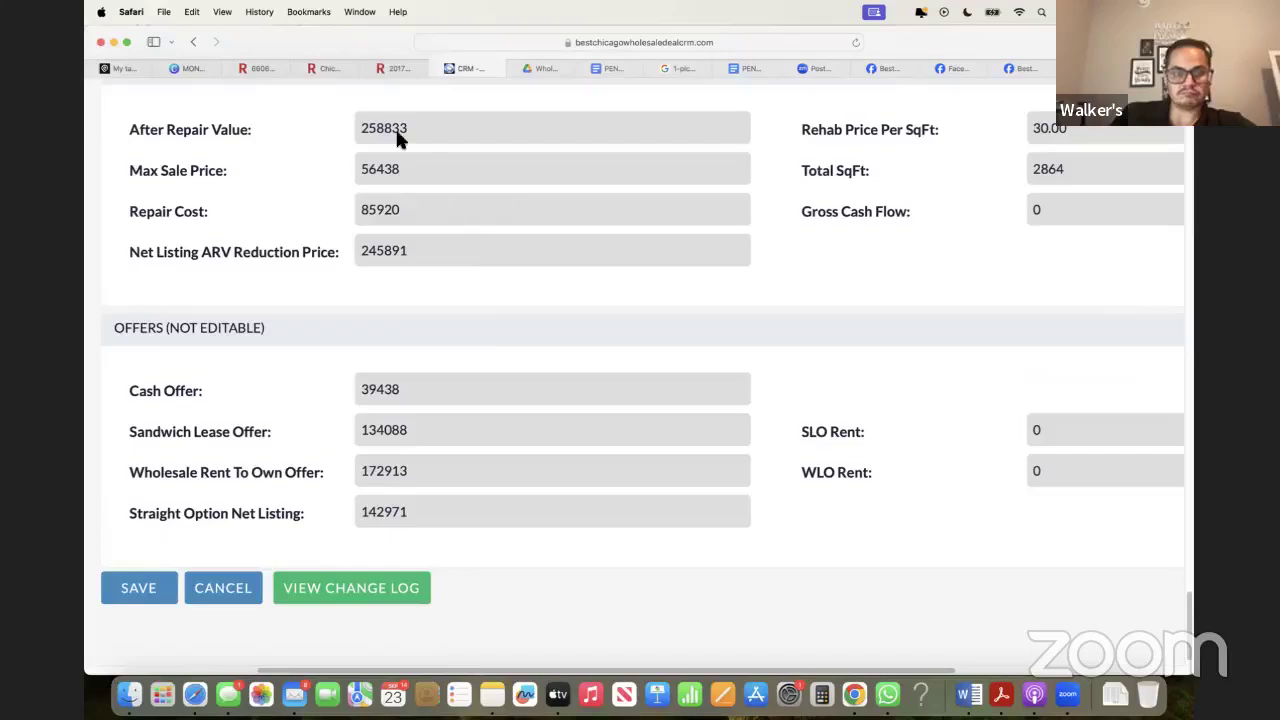
Compare the recalculated cash offer with the $52,000 listing, and recheck the ARV % Reduction behind it
left_click(397, 68)
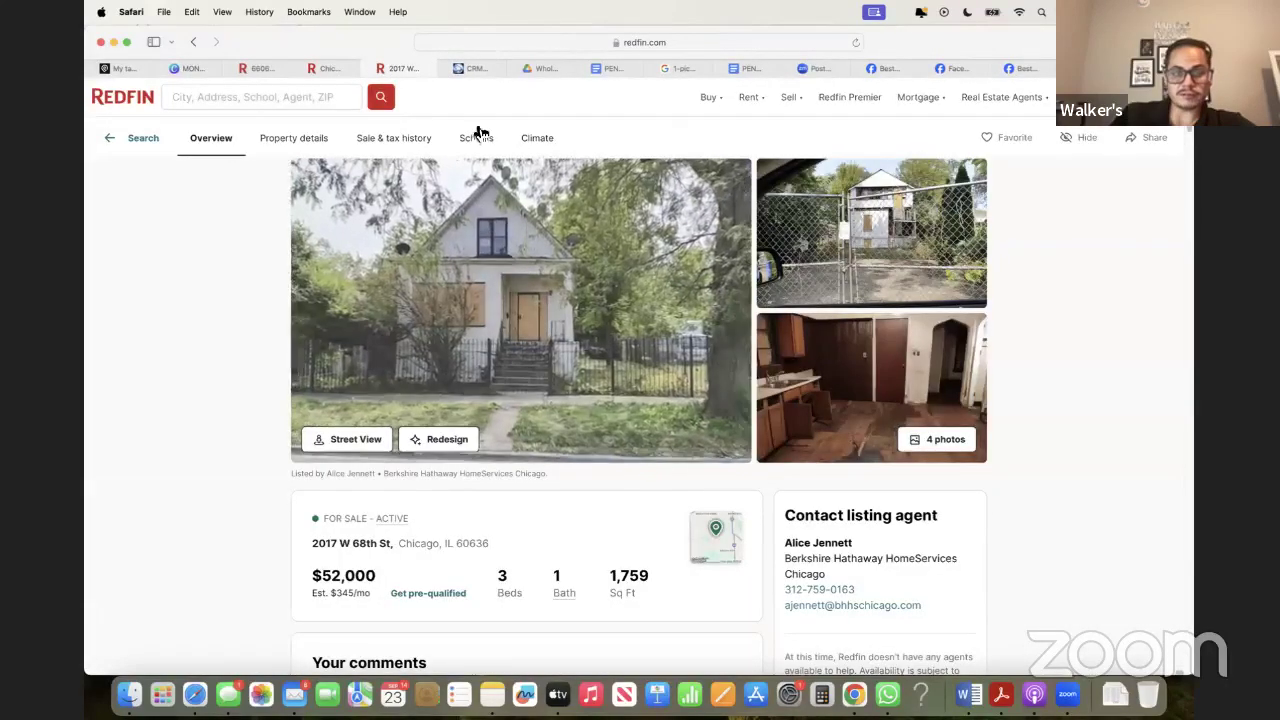
left_click(477, 68)
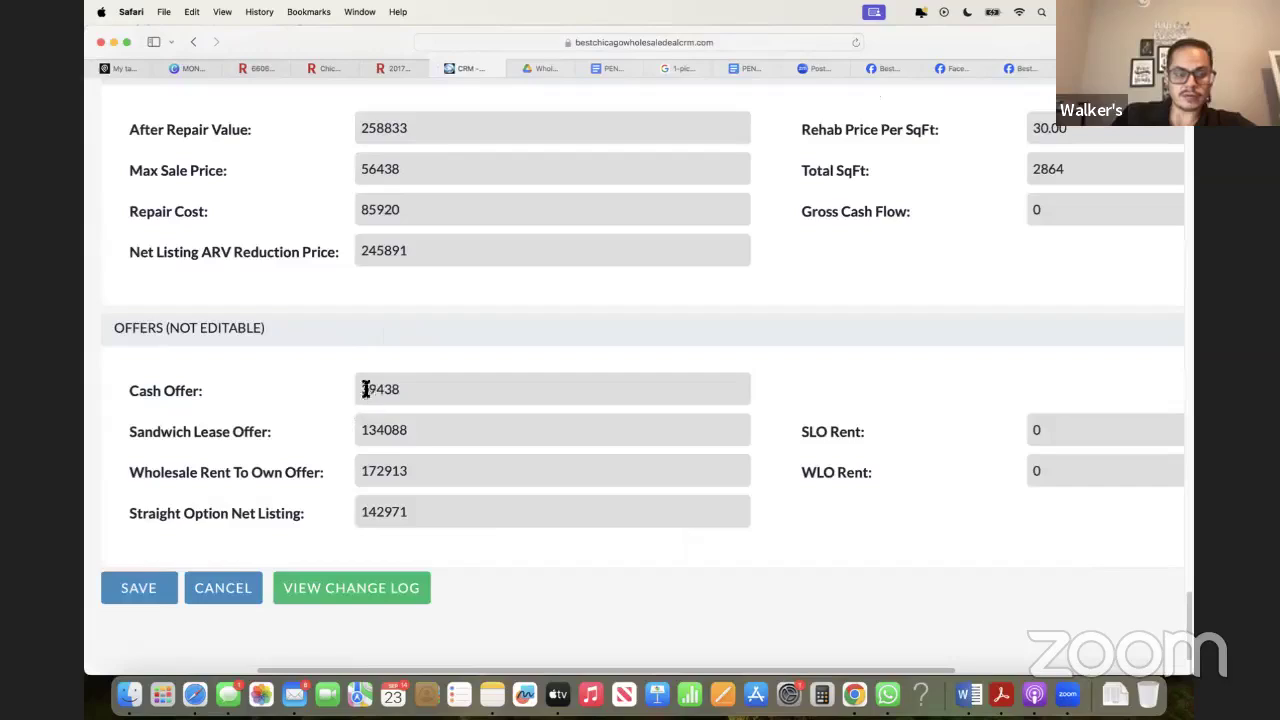
mouse_move(365, 389)
left_mouse_down()
mouse_move(420, 388)
mouse_move(362, 390)
left_mouse_up()
left_click(420, 388)
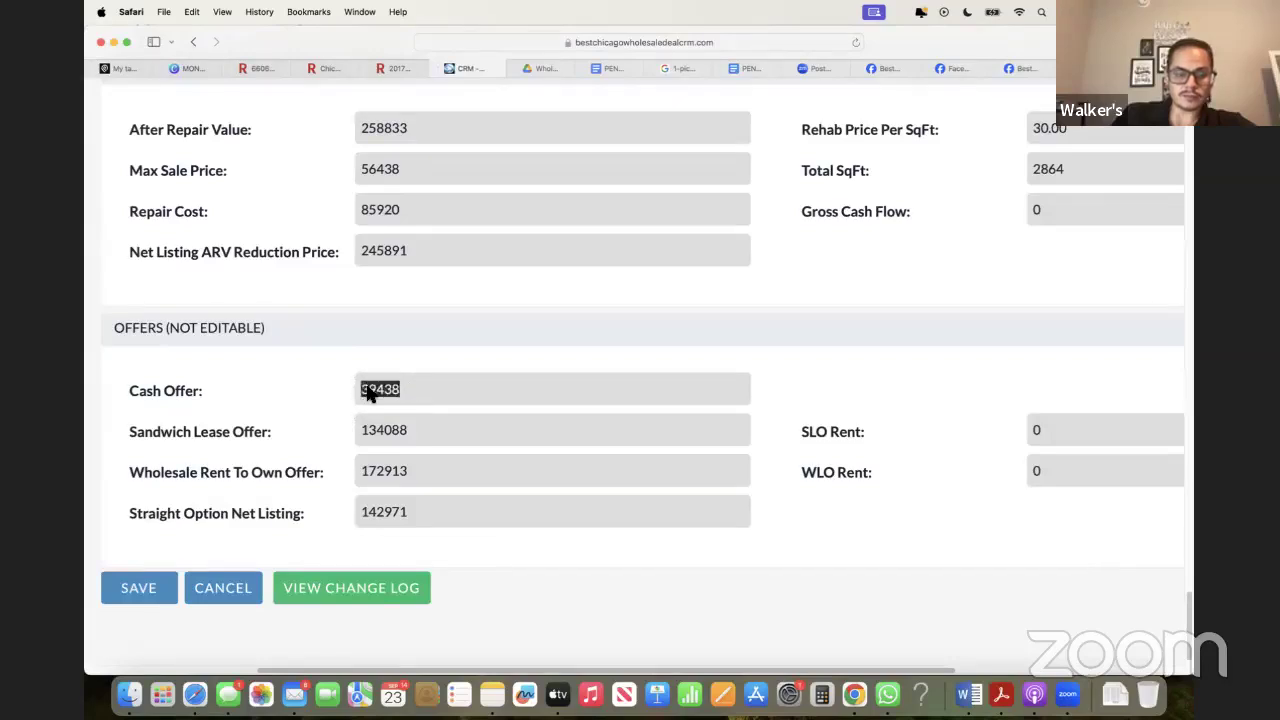
left_click(330, 393)
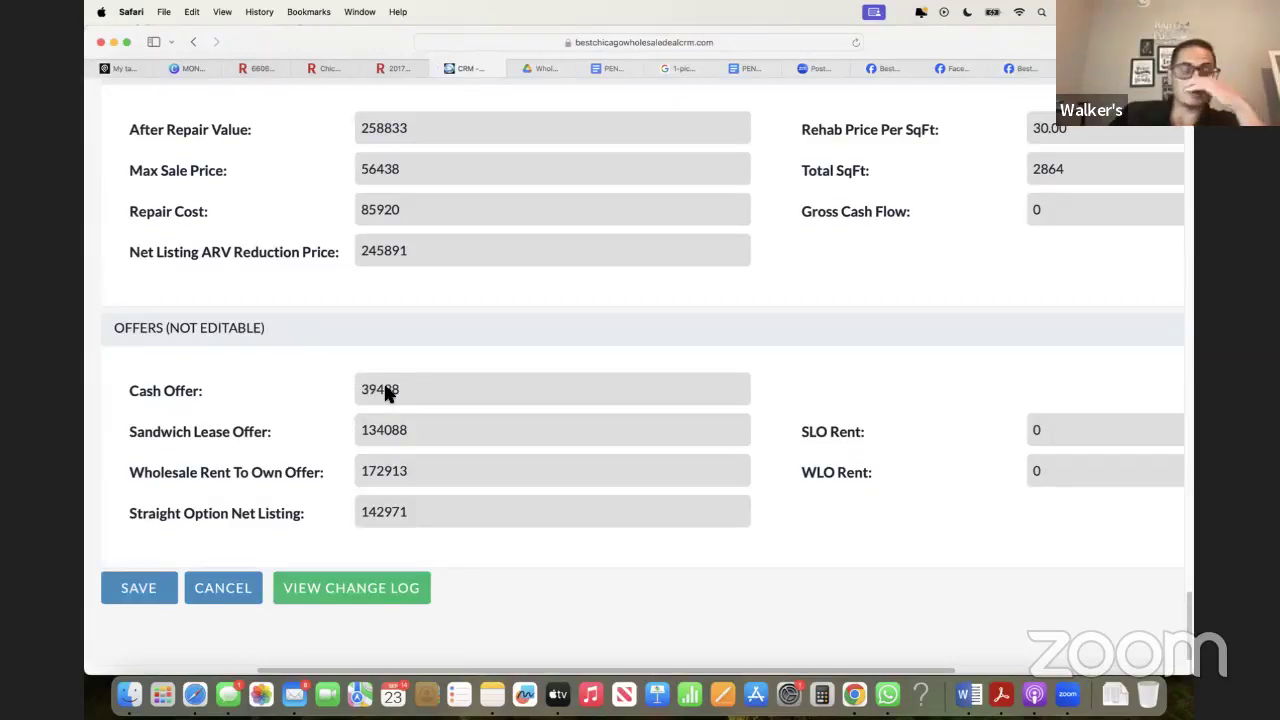
scroll(333, 380, "up", 10)
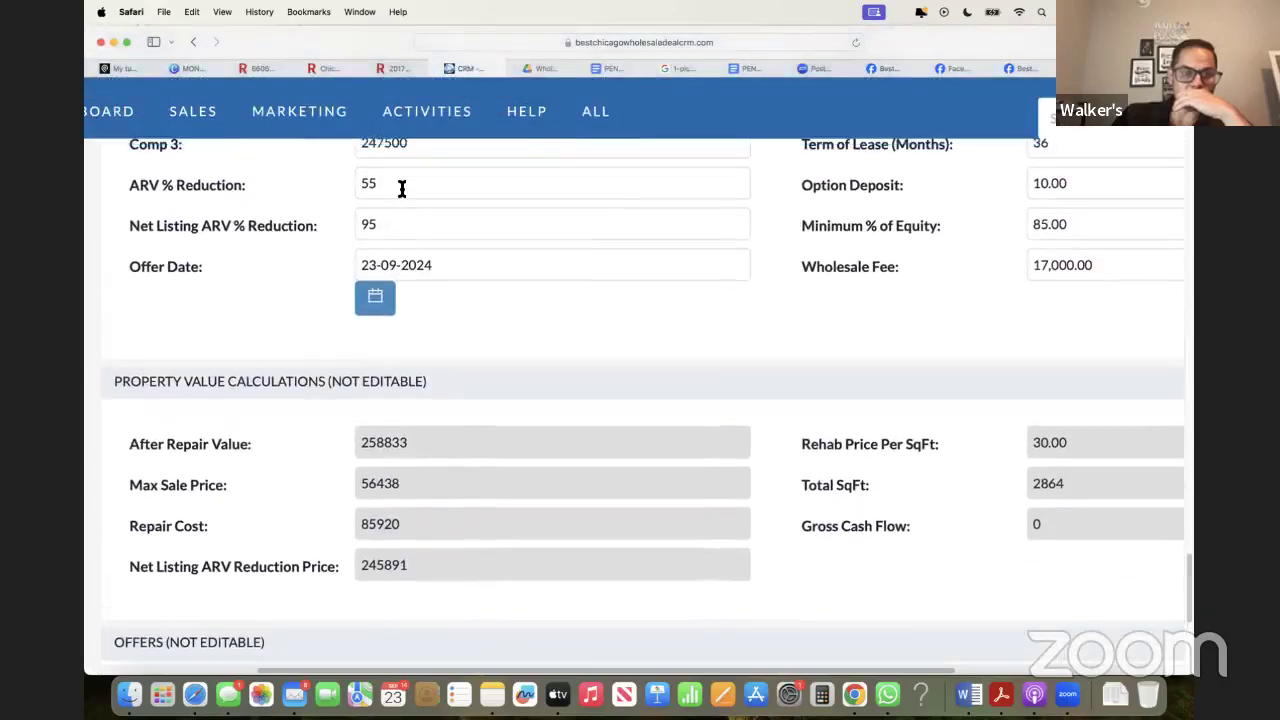
double_click(377, 188)
scroll(320, 205, "up", 2)
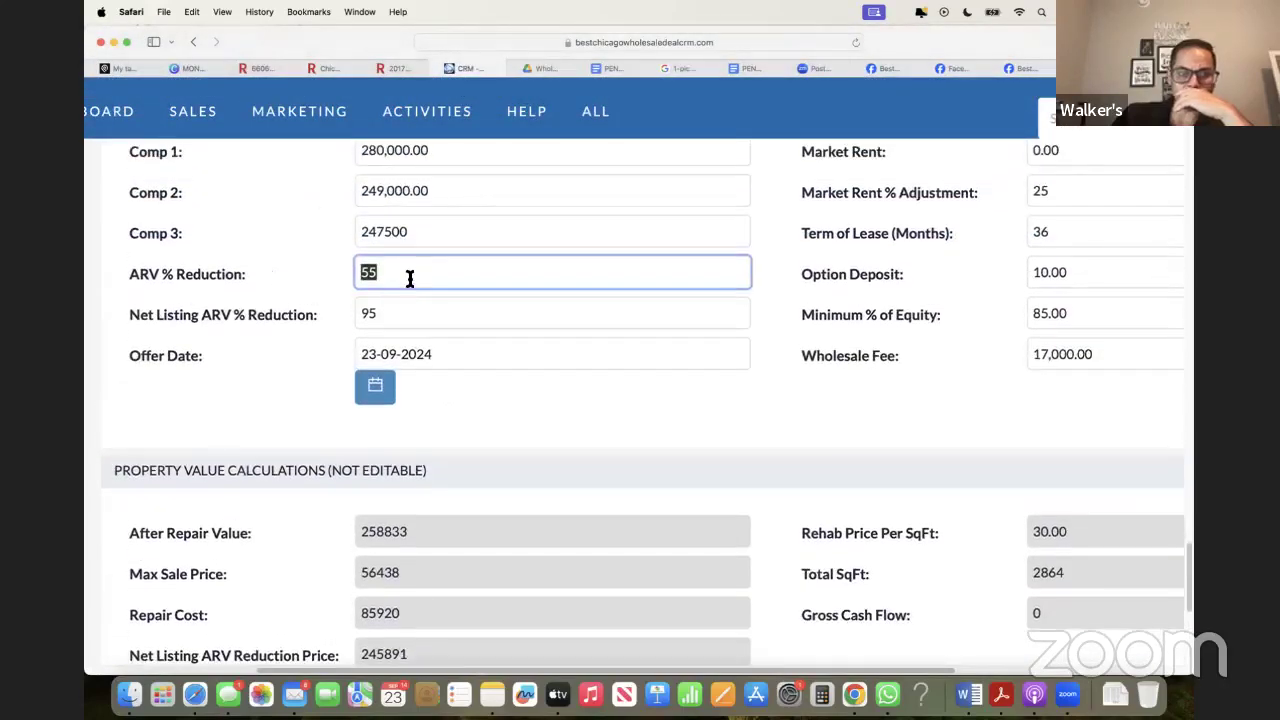
left_click(370, 118)
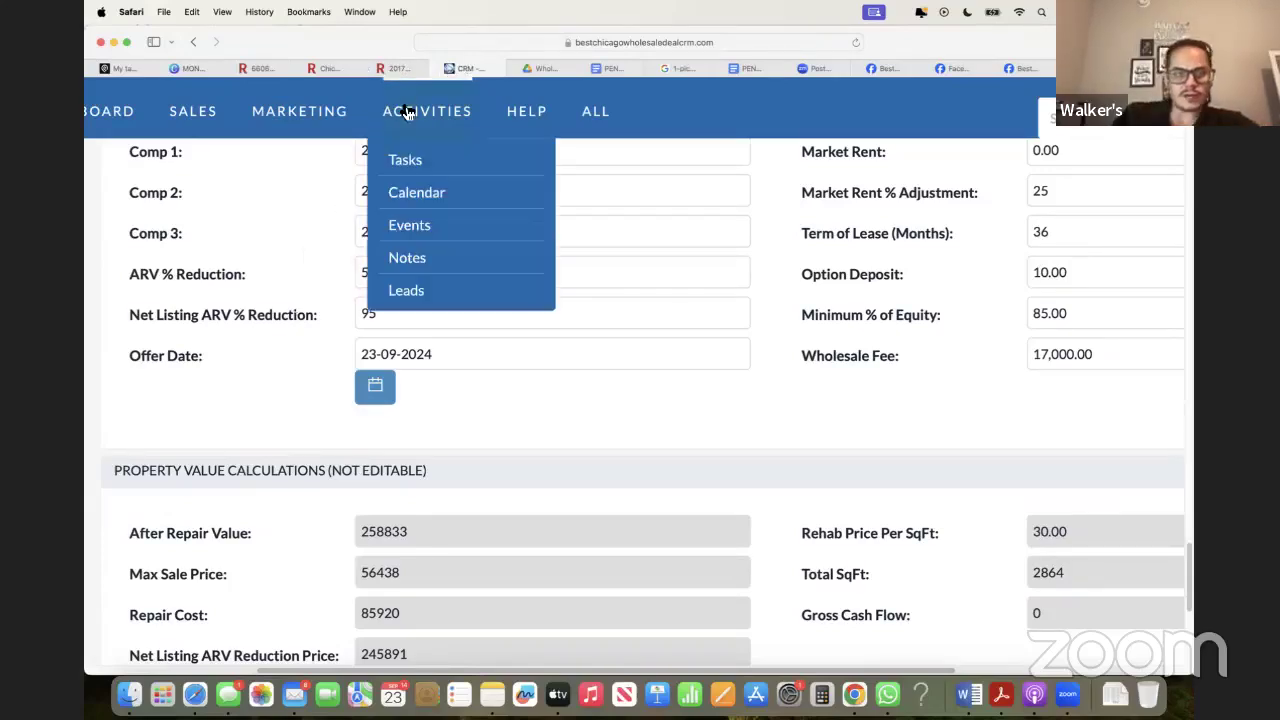
Examine the sale history of the $52,000 Redfin listing, checking its listing date, status and earlier sale
key("super+shift+bracketleft")
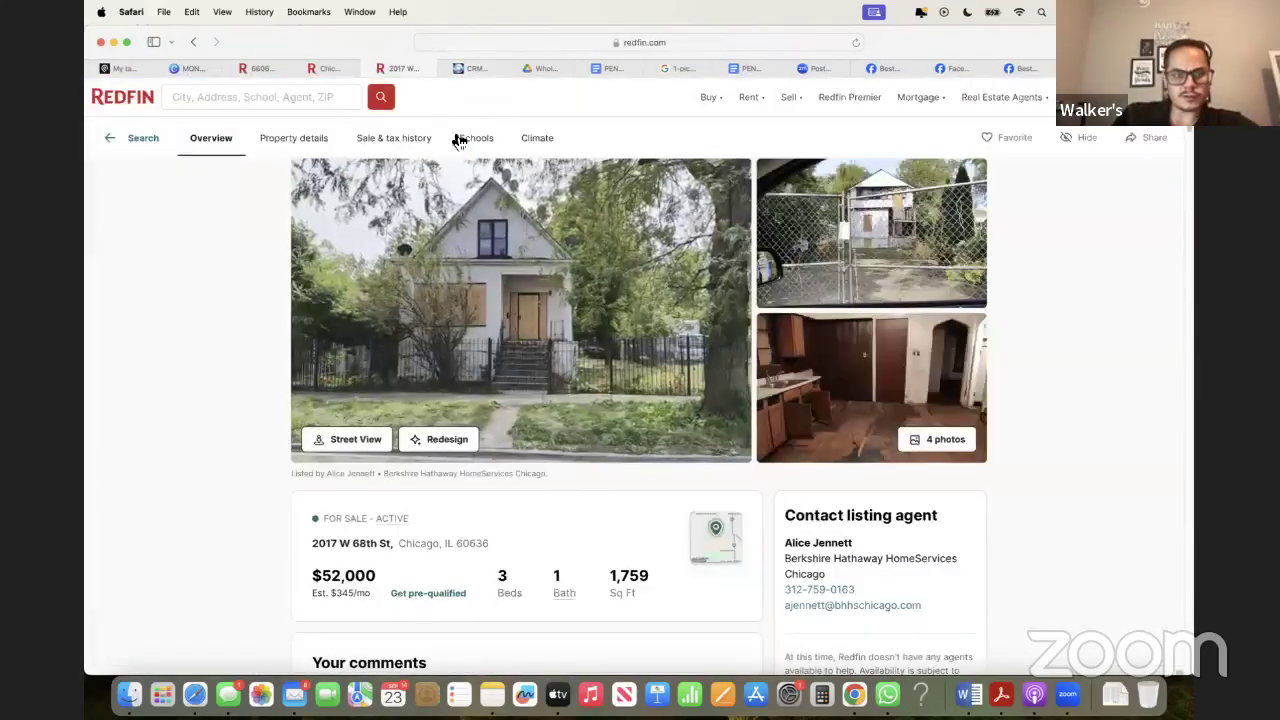
left_click(401, 137)
scroll(414, 320, "up", 5)
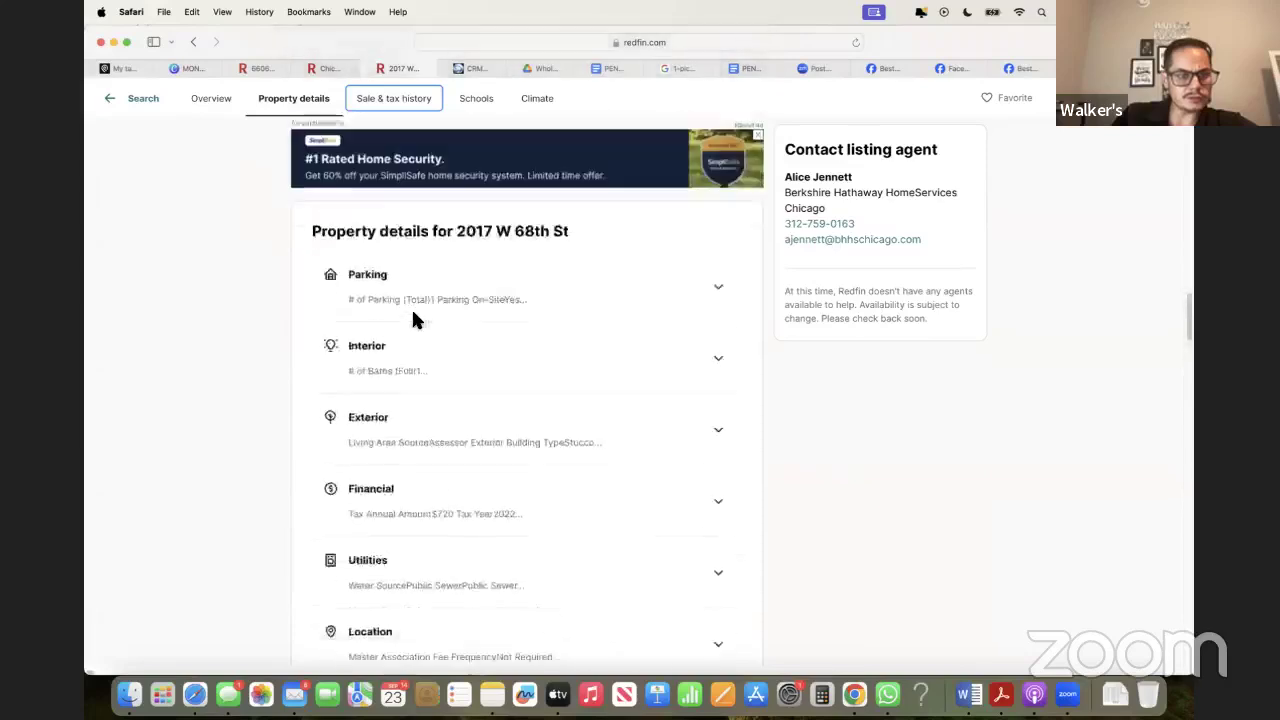
left_click(400, 100)
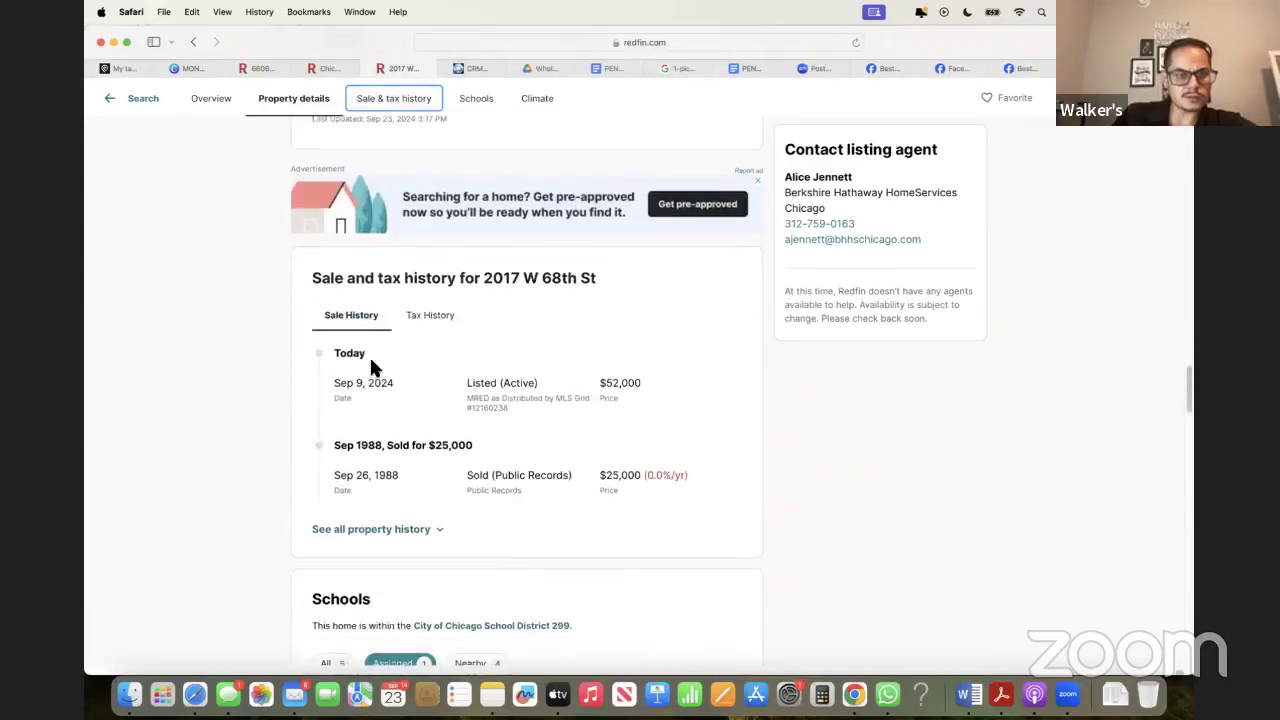
left_click_drag(474, 448, 492, 378)
left_click(503, 400)
left_click(486, 372)
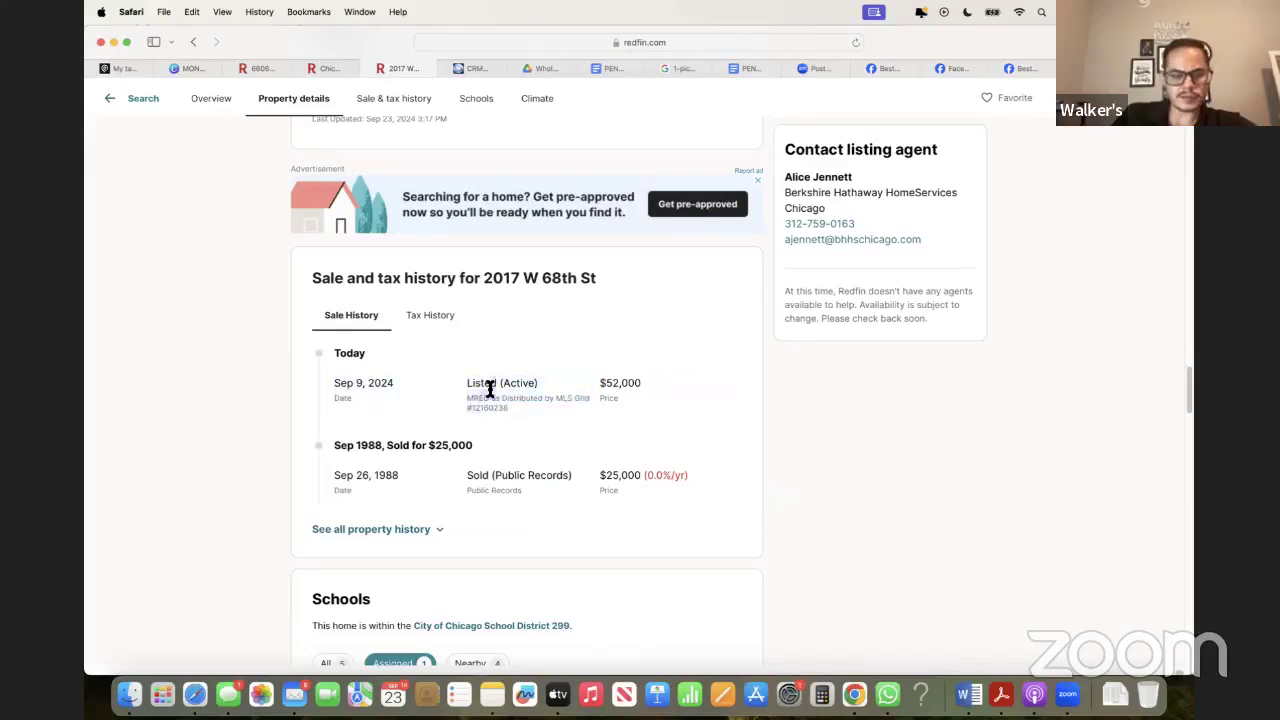
left_click_drag(467, 388, 483, 386)
left_click(484, 387)
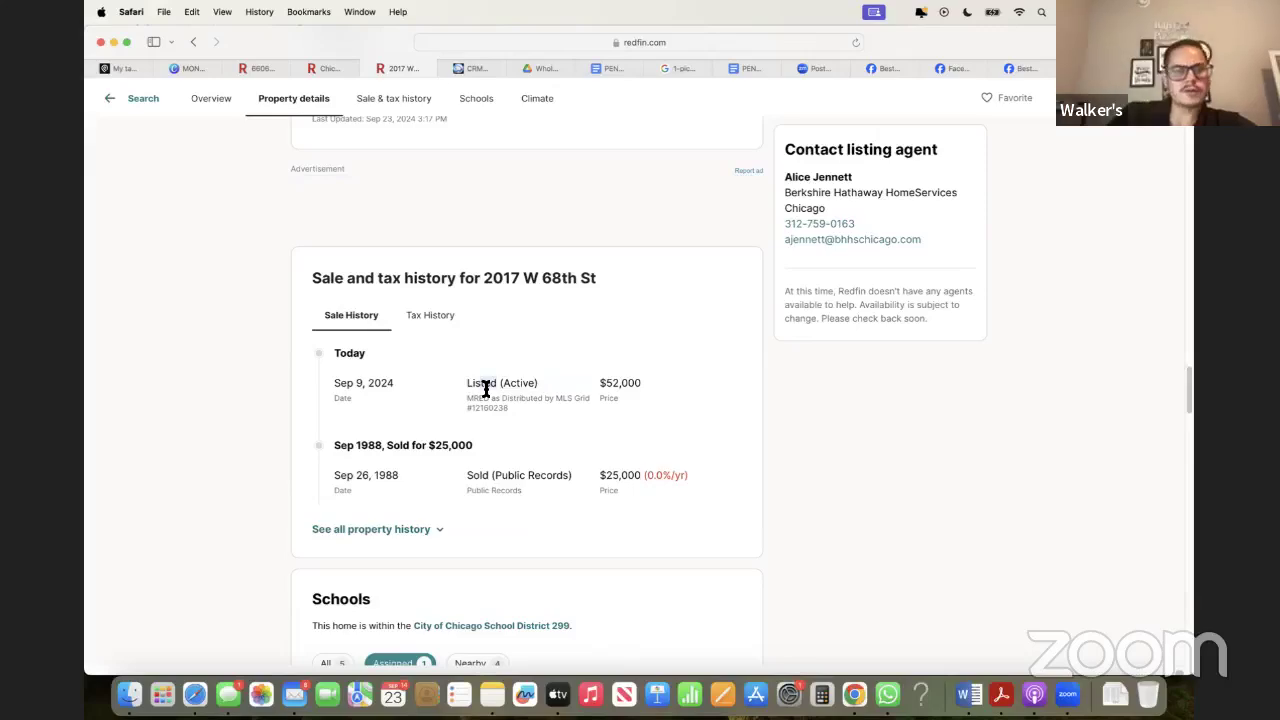
triple_click(486, 387)
scroll(486, 388, "up", 20)
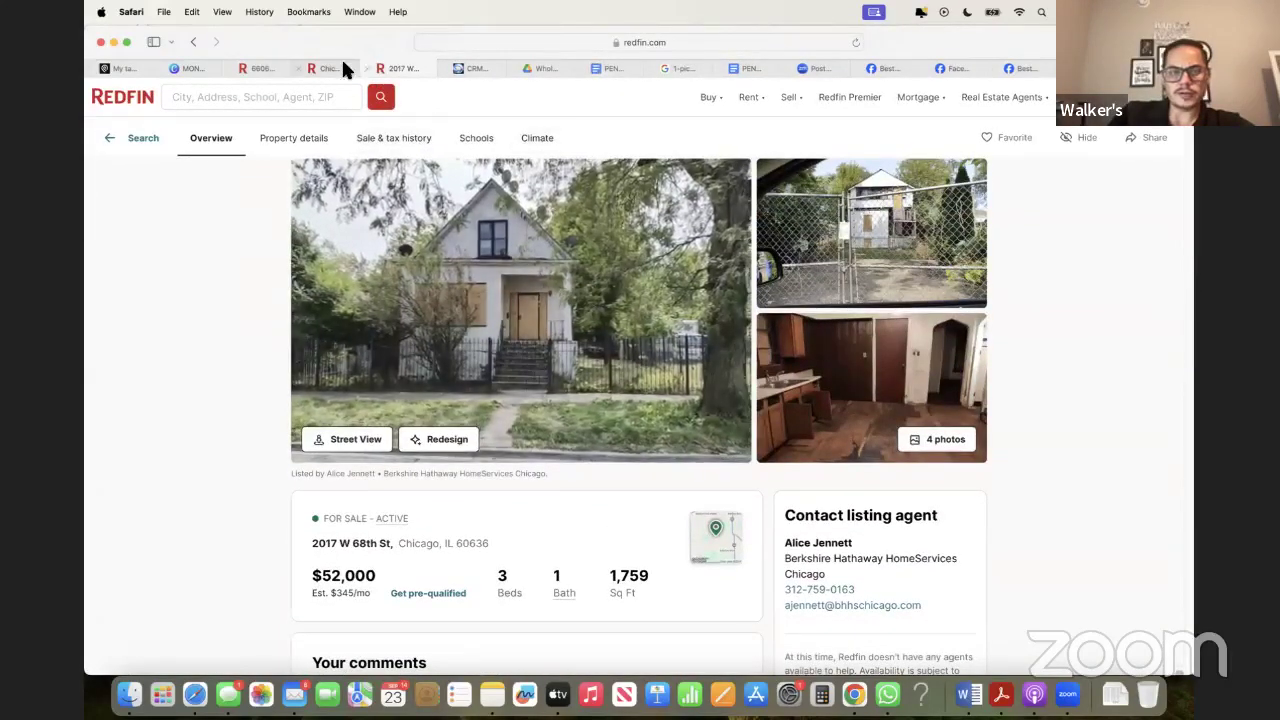
Move the browser window lower on the desktop and return to the comps and ARV details in the CRM
left_click(335, 68)
left_click(394, 69)
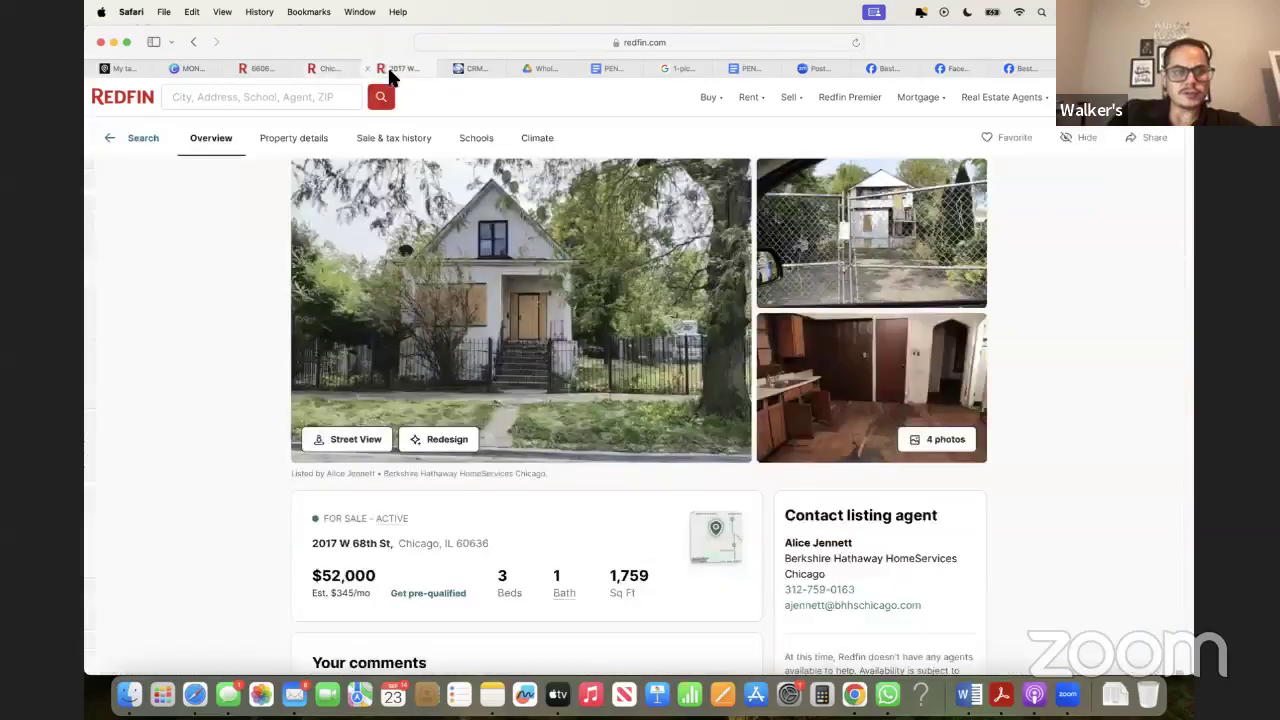
left_click_drag(362, 58, 458, 203)
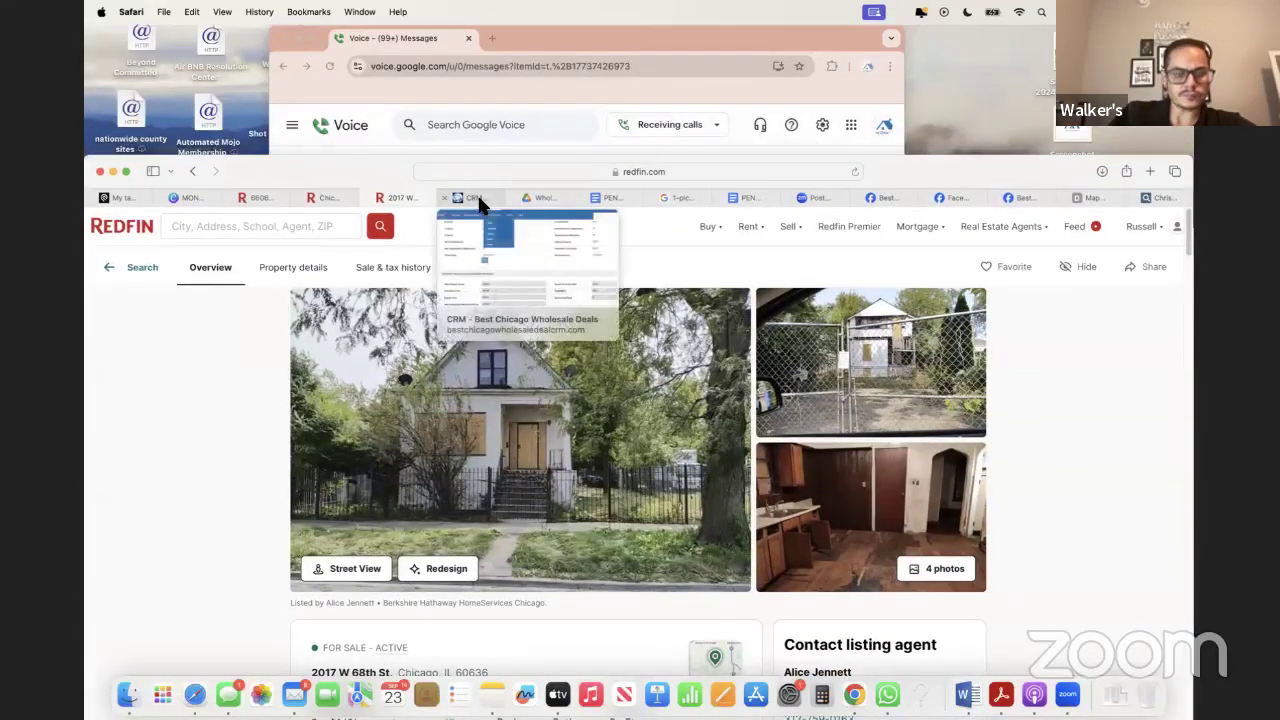
left_click(476, 198)
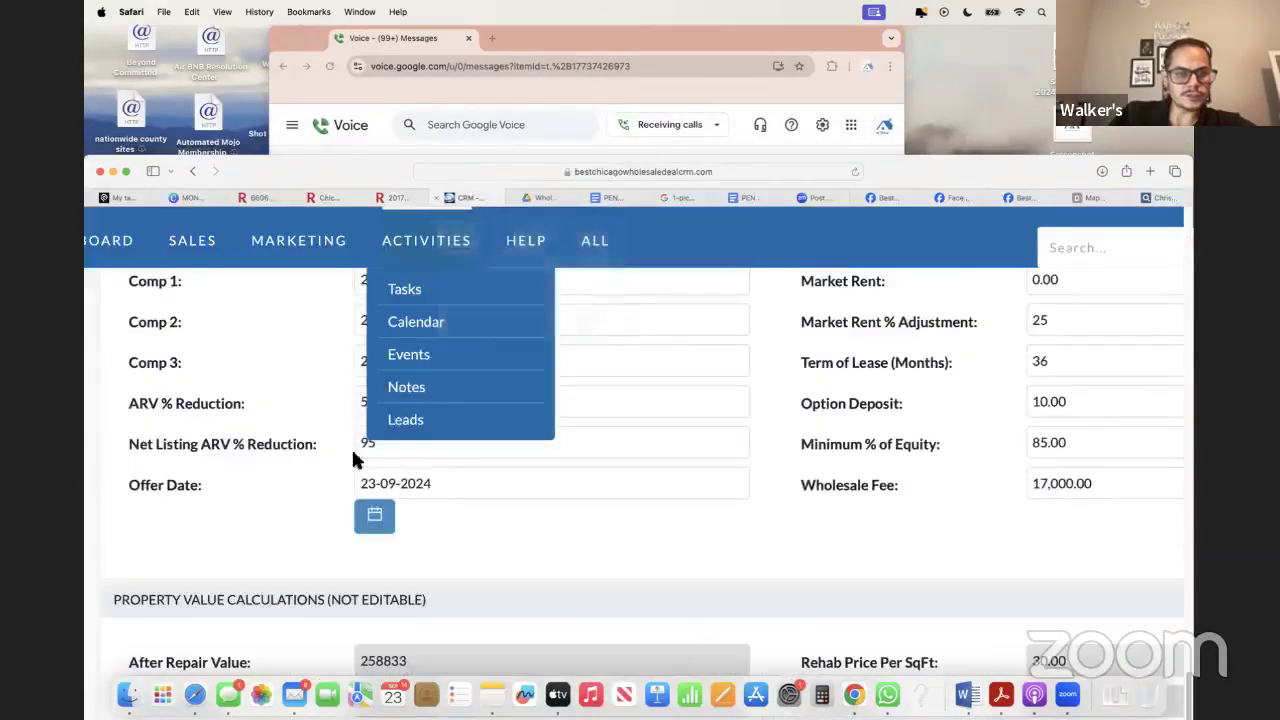
left_click(323, 401)
scroll(317, 397, "up", 1)
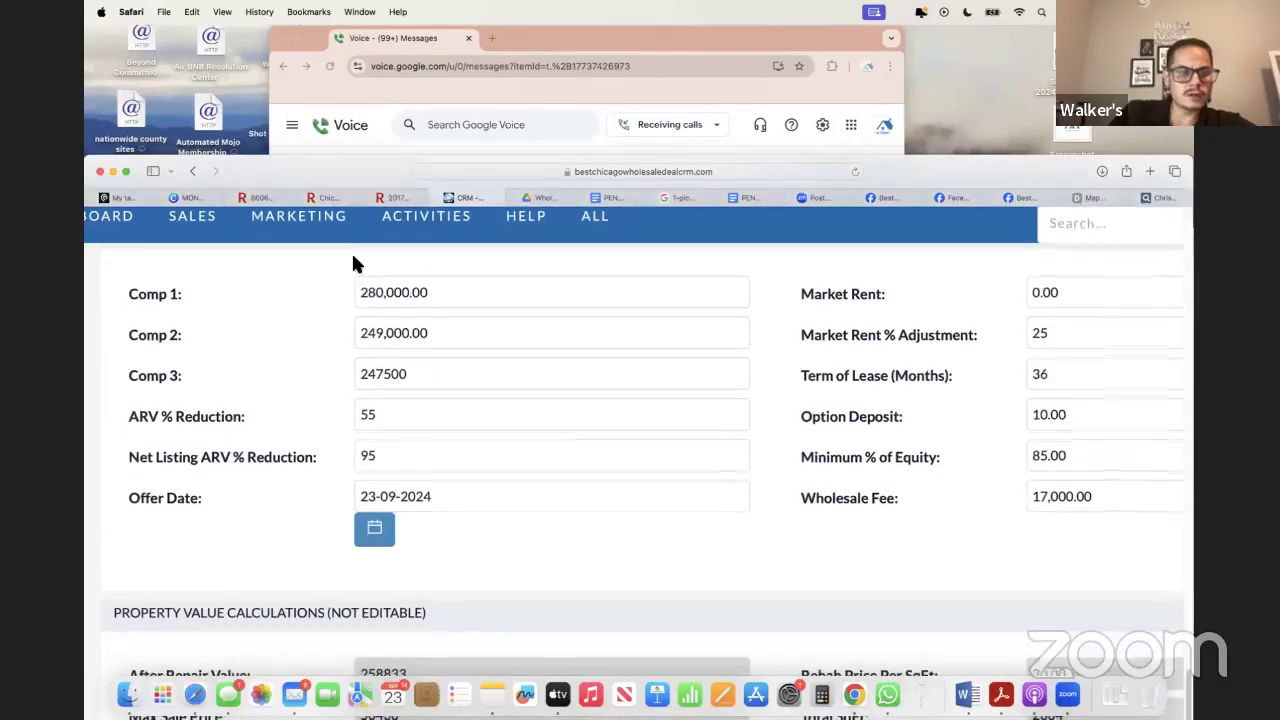
Revisit the low-priced Redfin listings, enlarge the browser window and return to the ARV details in the CRM
left_click(329, 197)
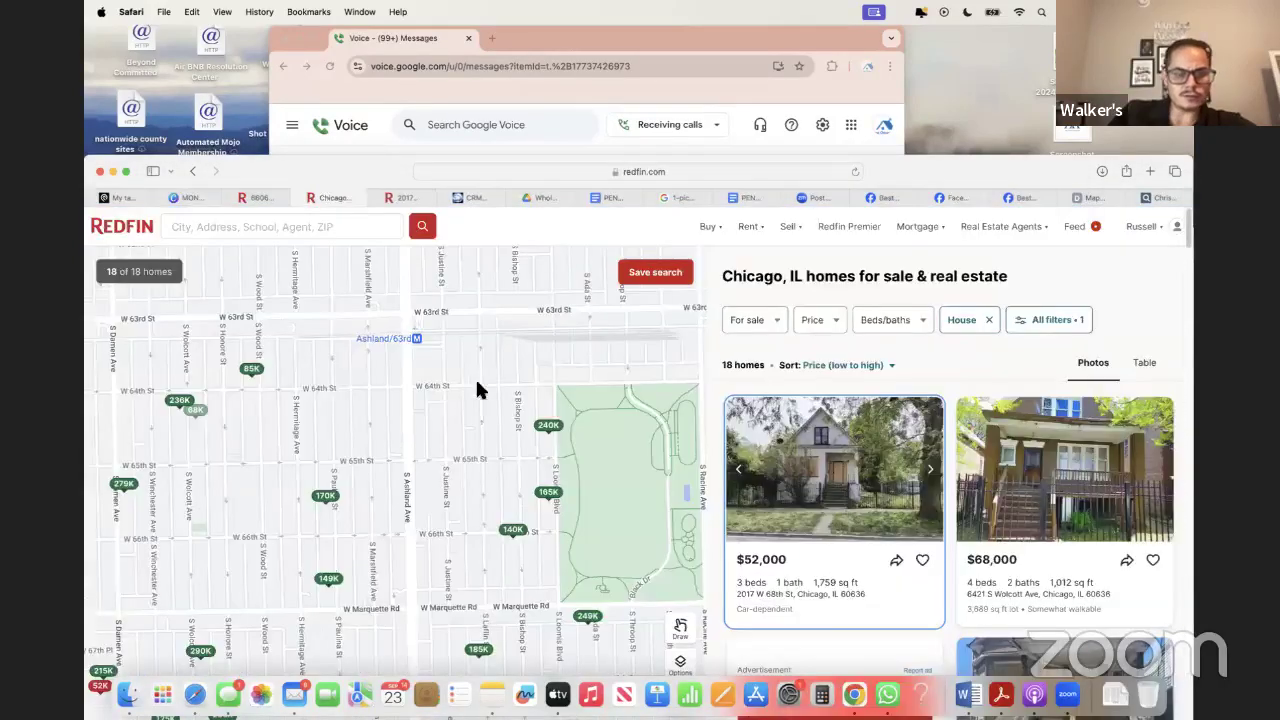
double_click(921, 169)
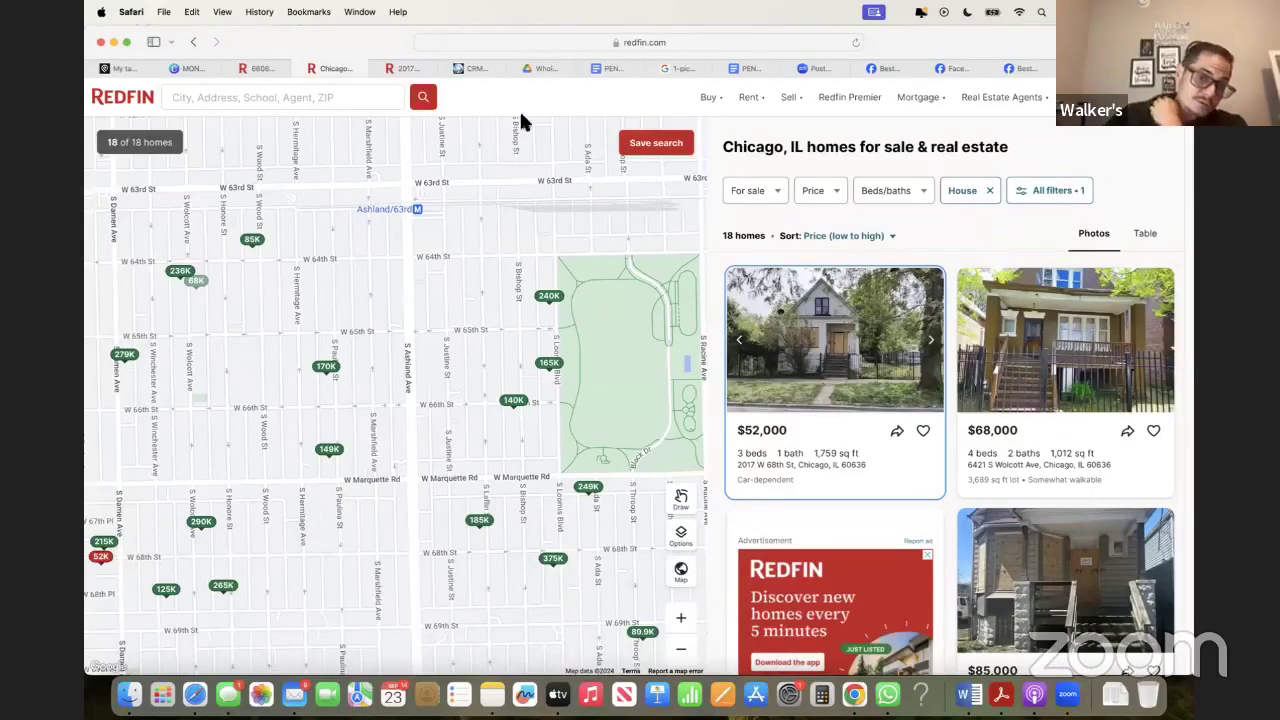
left_click(471, 68)
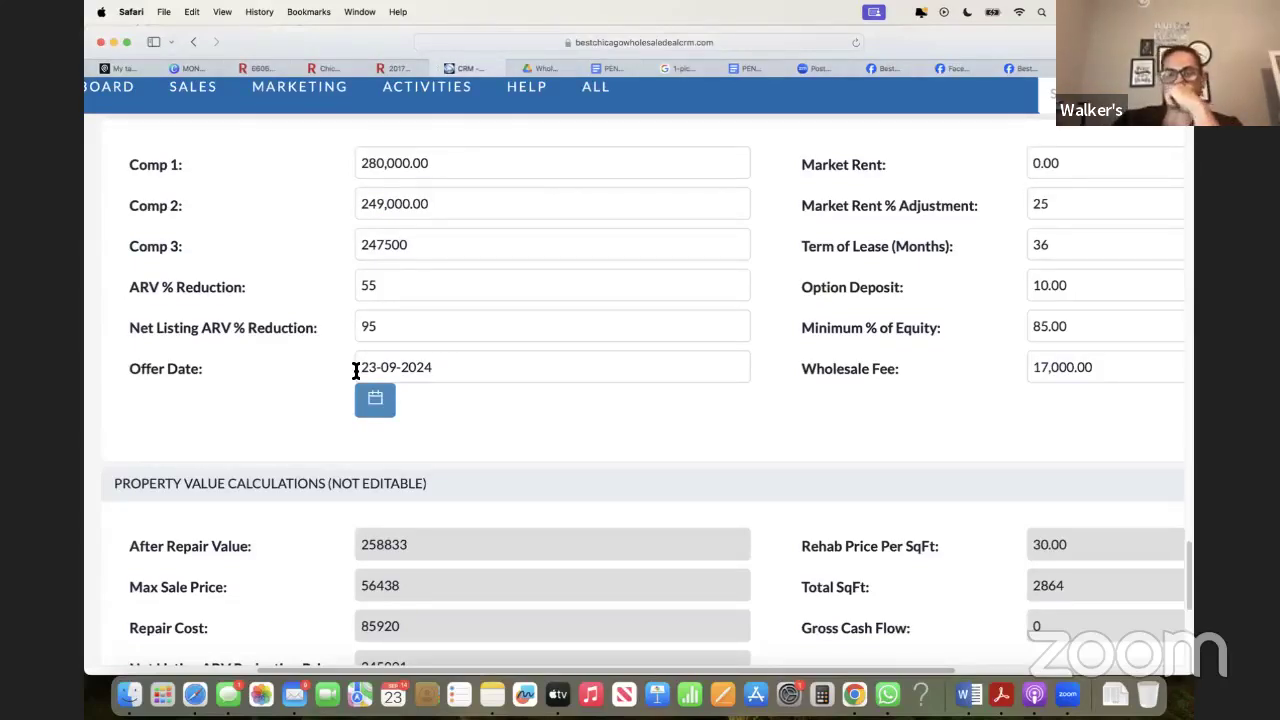
Set the ARV % Reduction to 75 in the CRM's ARV / Rehab / Rent Details
double_click(472, 292)
type("7")
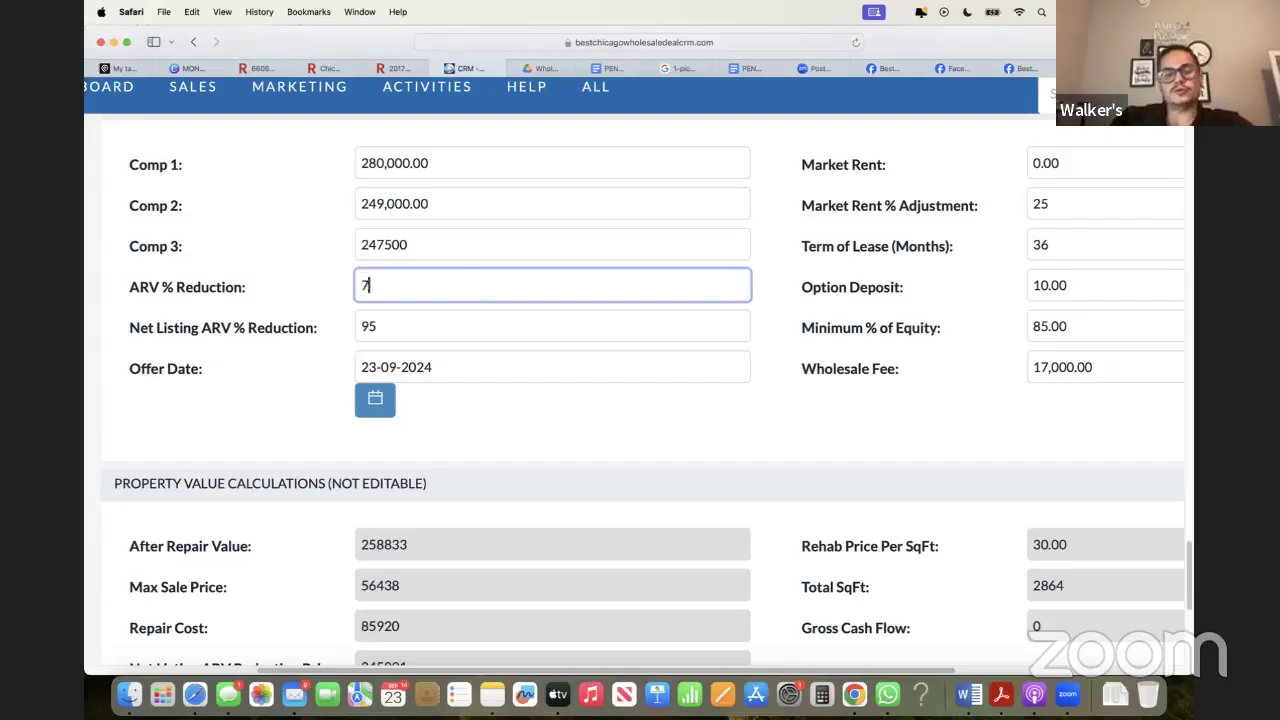
type("5")
left_click(315, 365)
double_click(397, 288)
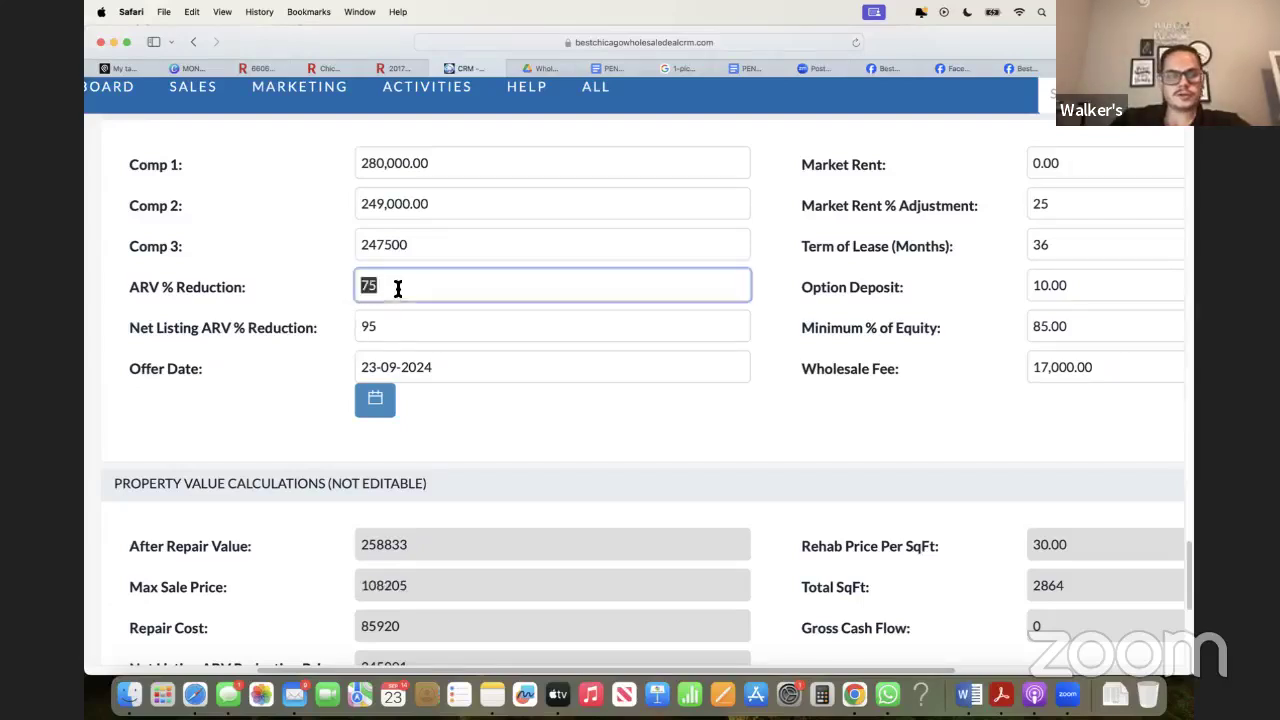
left_click(277, 301)
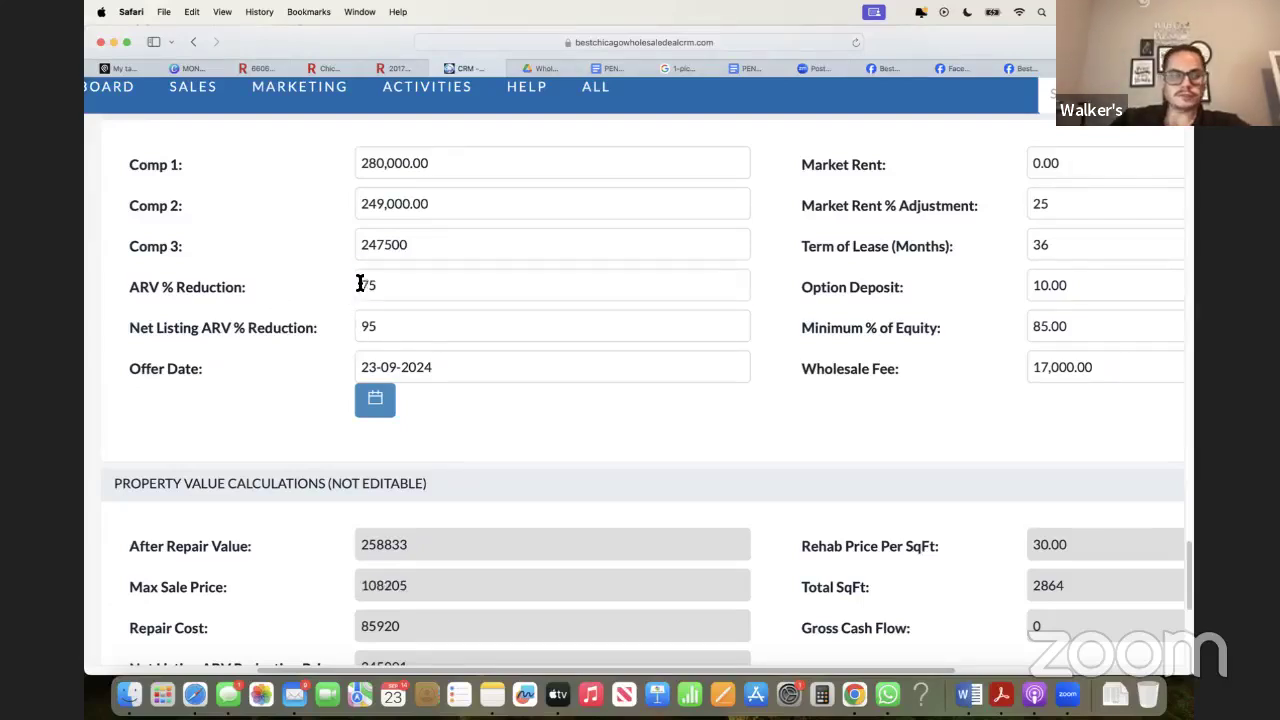
double_click(360, 284)
left_click(314, 303)
Review the recalculated property values and cash offer against the ARV % Reduction
scroll(312, 305, "down", 5)
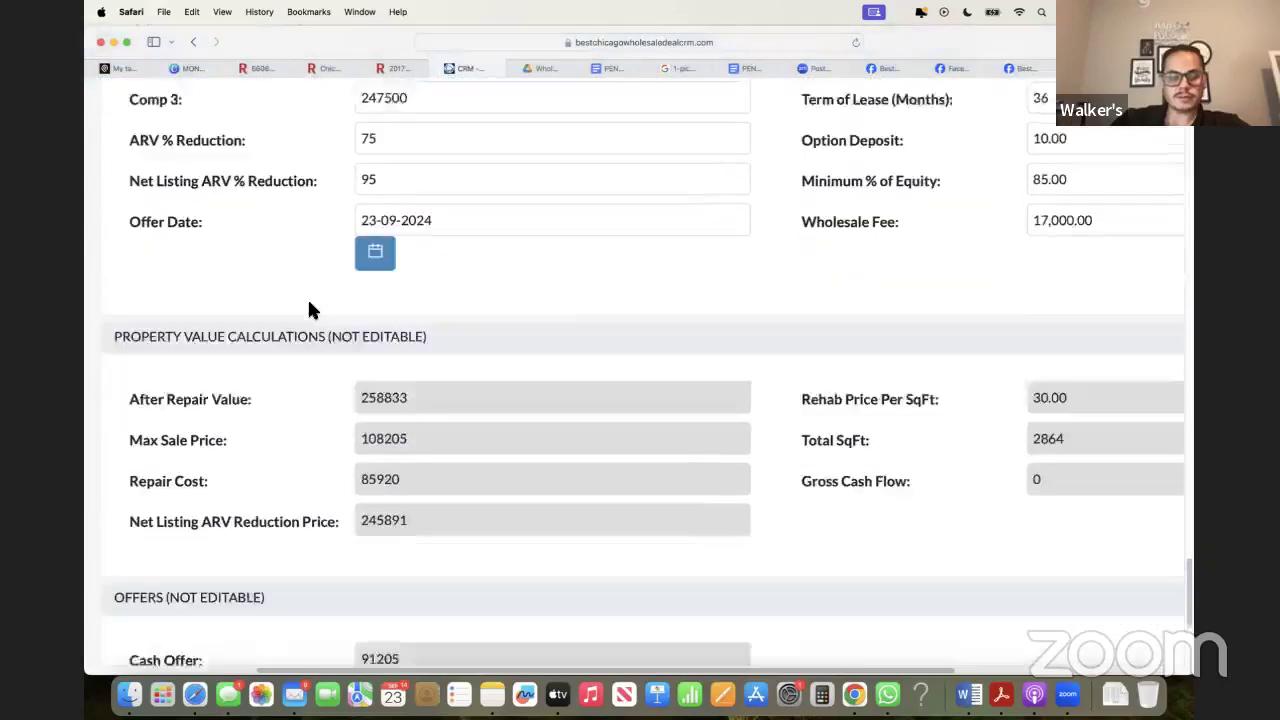
scroll(308, 310, "down", 8)
scroll(308, 310, "up", 3)
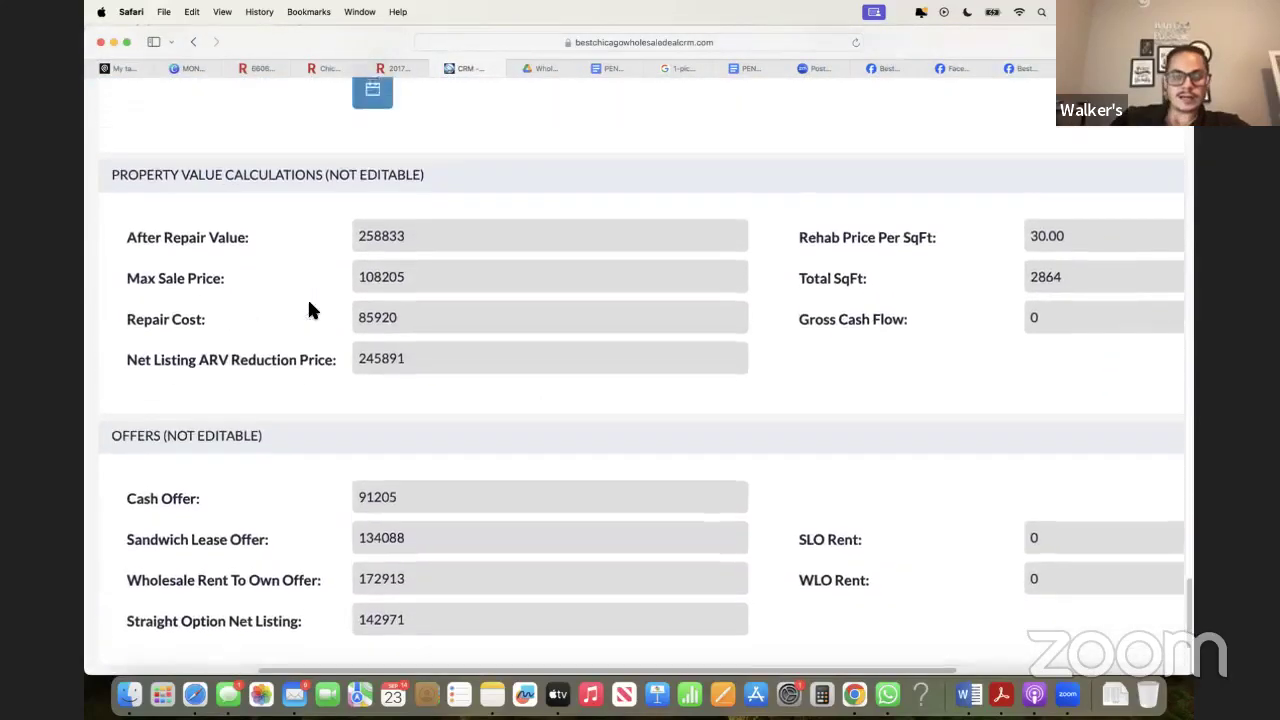
scroll(308, 305, "up", 4)
scroll(308, 305, "down", 6)
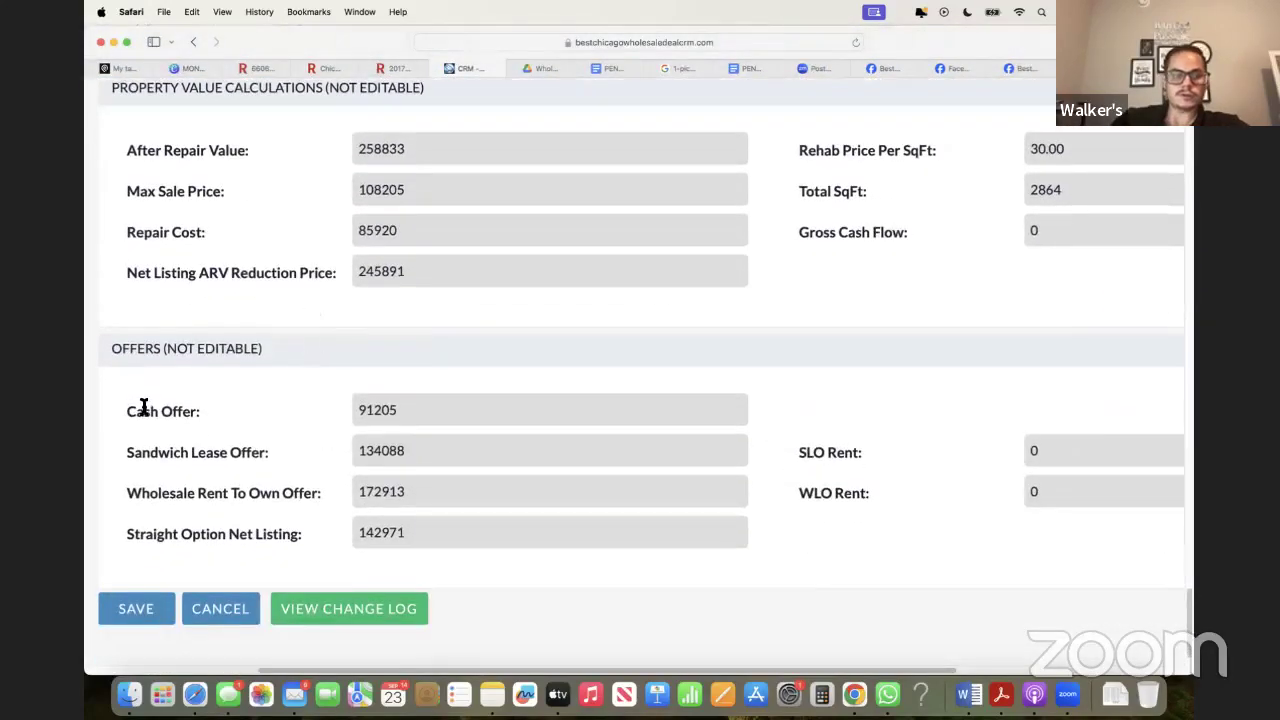
double_click(144, 407)
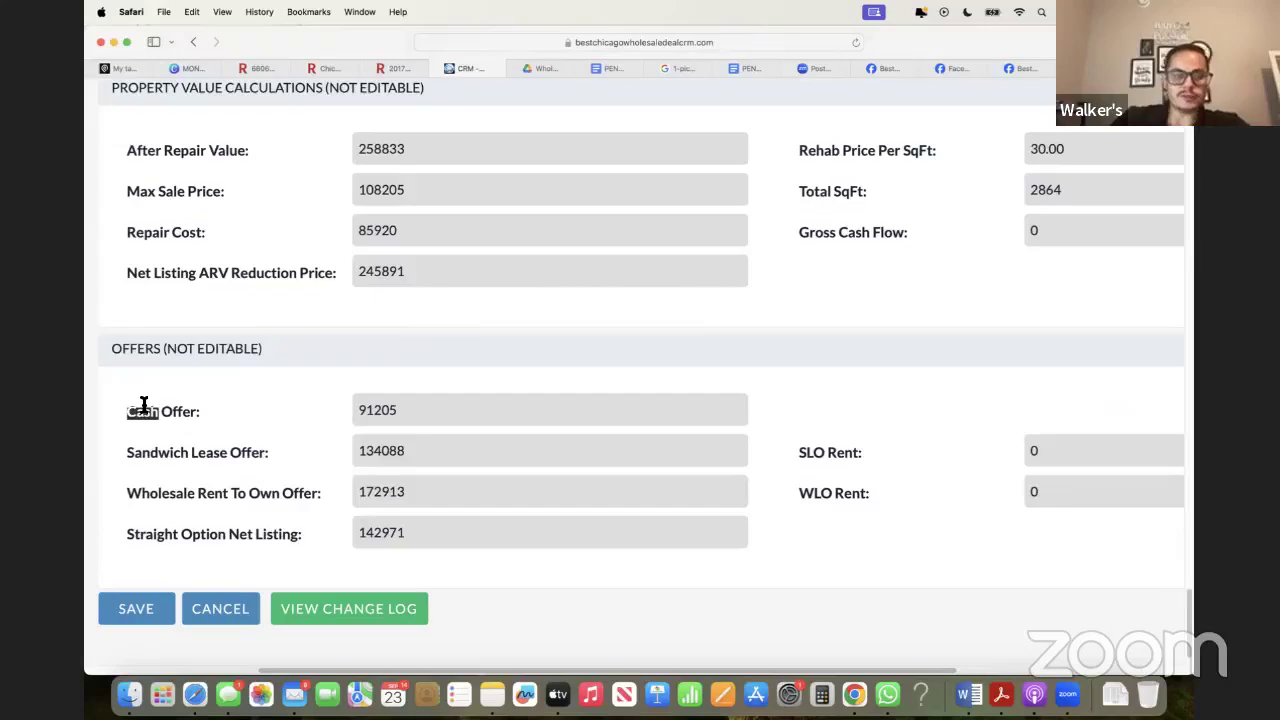
scroll(144, 405, "up", 5)
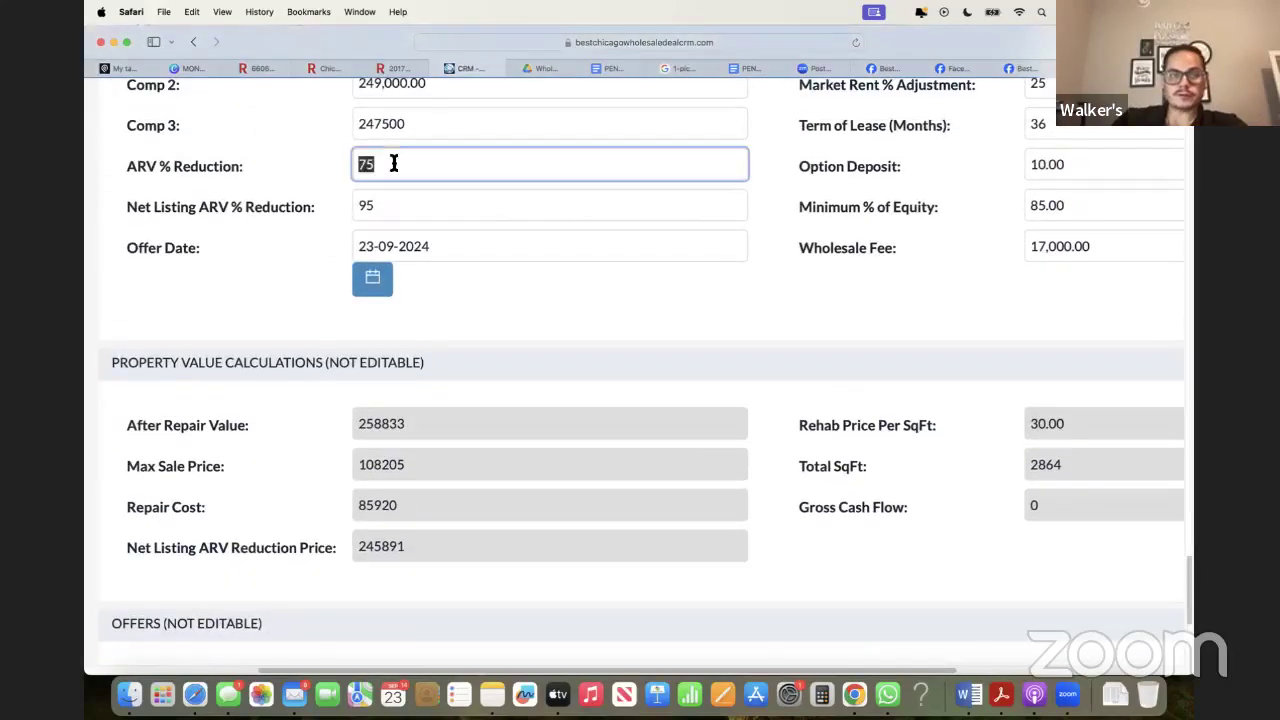
scroll(311, 170, "down", 4)
double_click(385, 460)
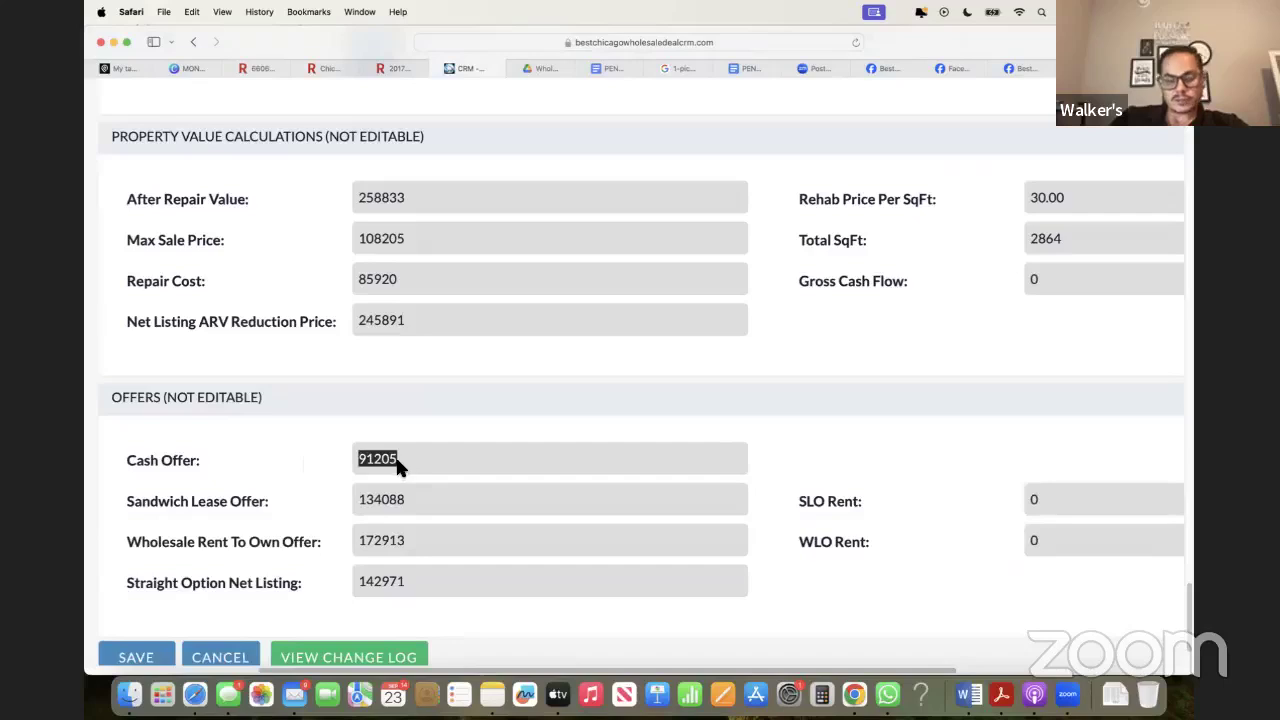
Check the Wholesale Fee that is deducted from the max sale price to give the cash offer
scroll(803, 458, "up", 4)
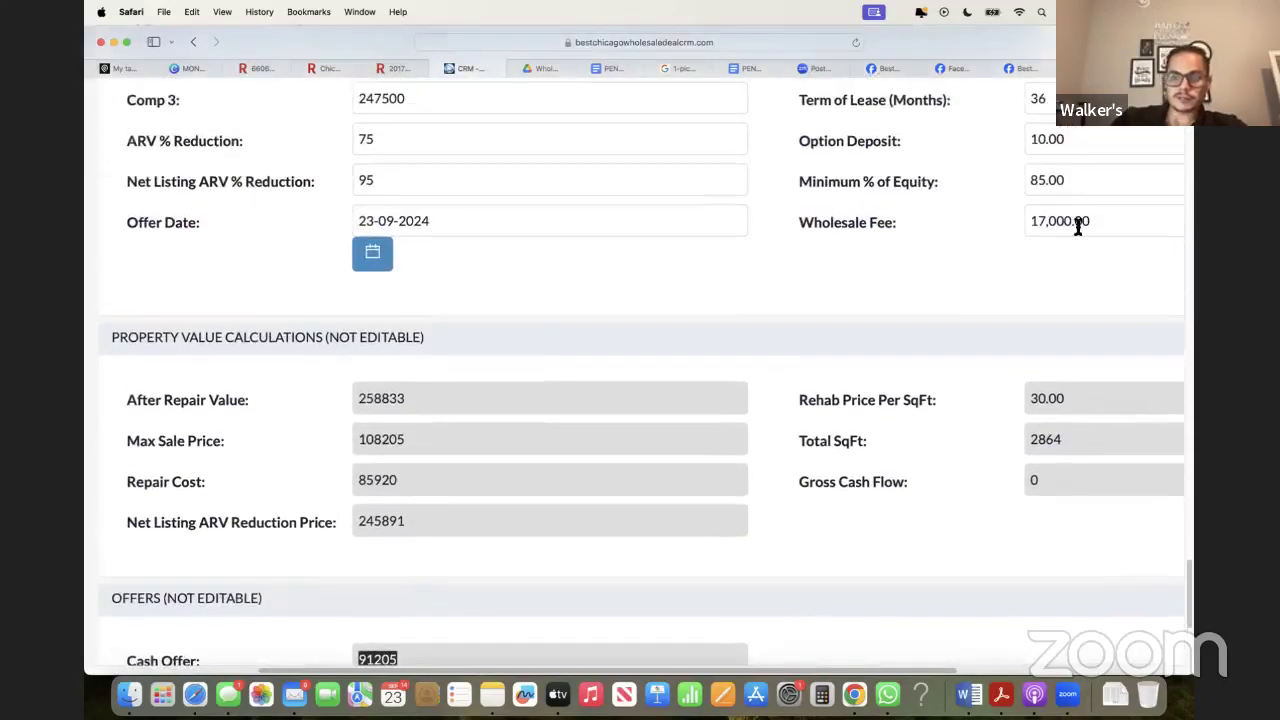
double_click(1078, 226)
left_click(883, 262)
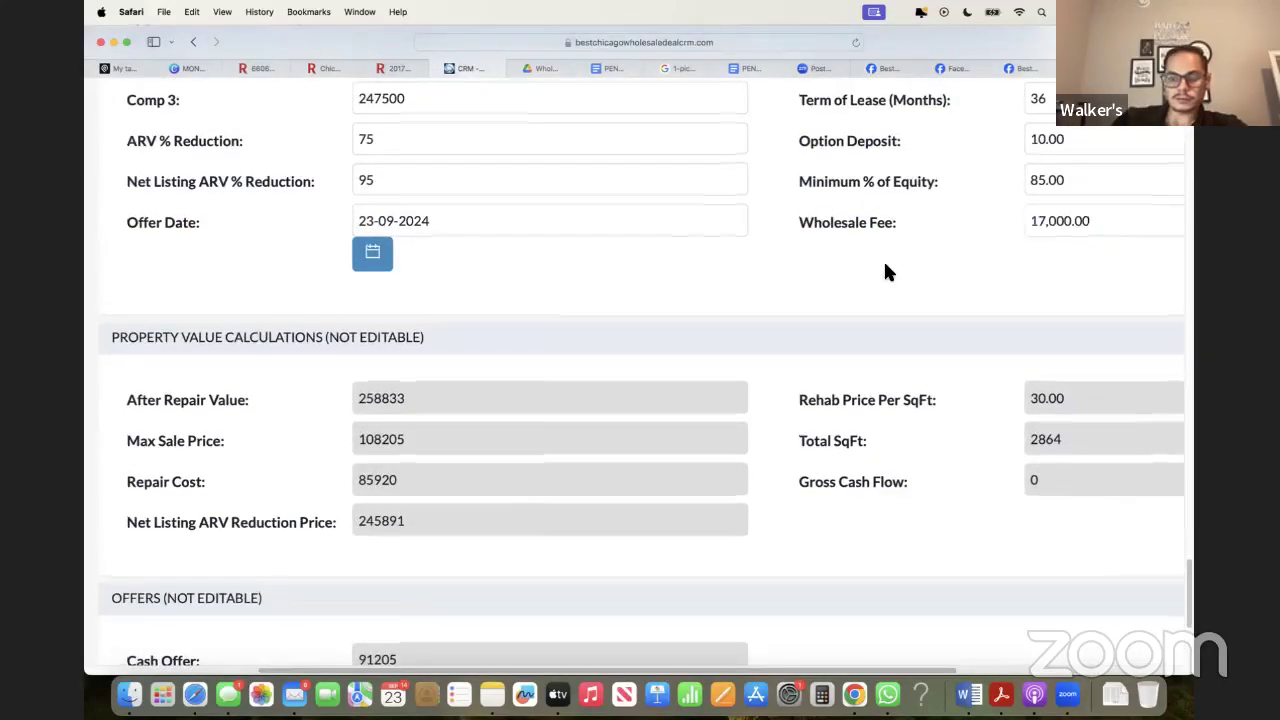
scroll(883, 262, "down", 4)
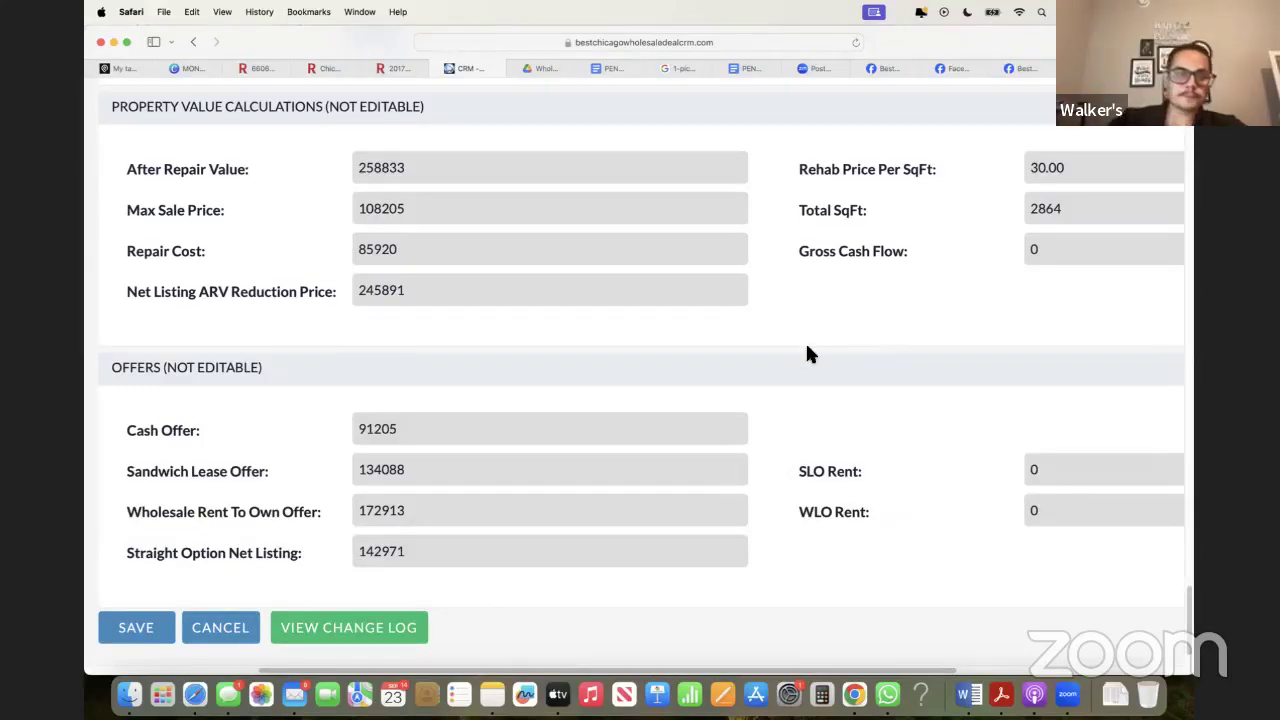
scroll(636, 258, "up", 2)
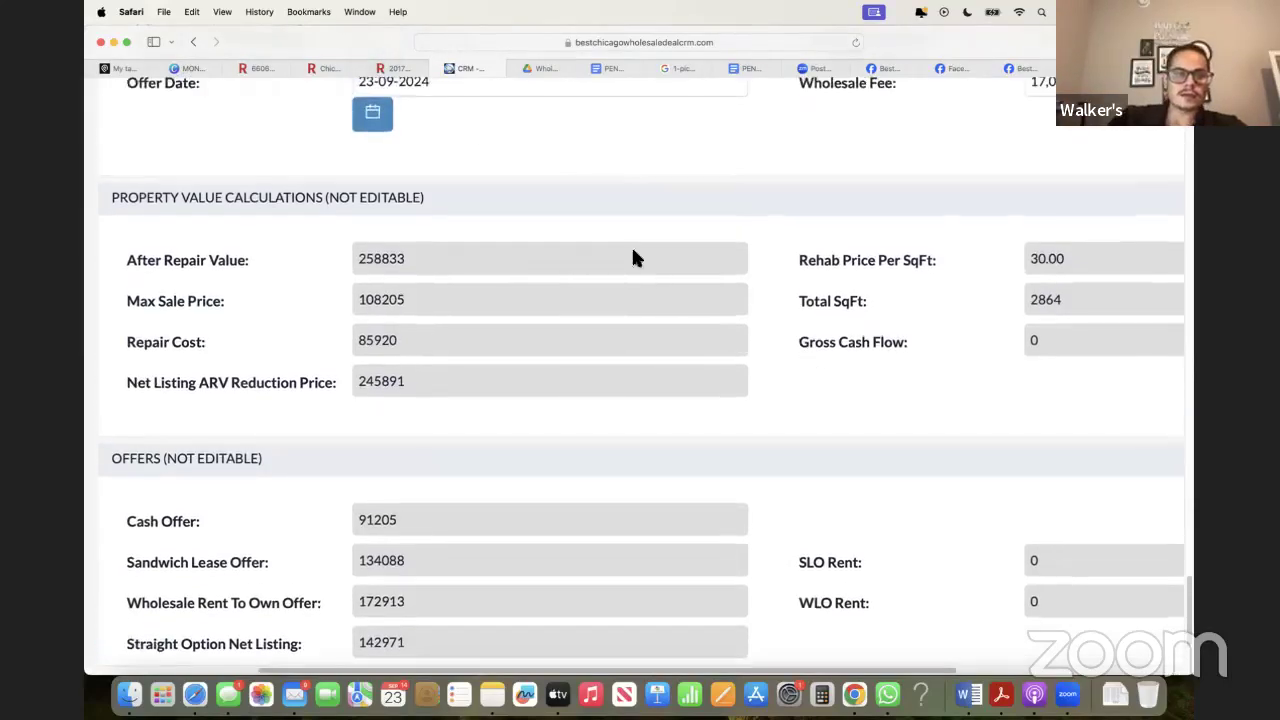
Compare the CRM's cash offer with the cheapest Redfin homes for sale, and move the browser window slightly lower
left_click(396, 70)
left_click(331, 68)
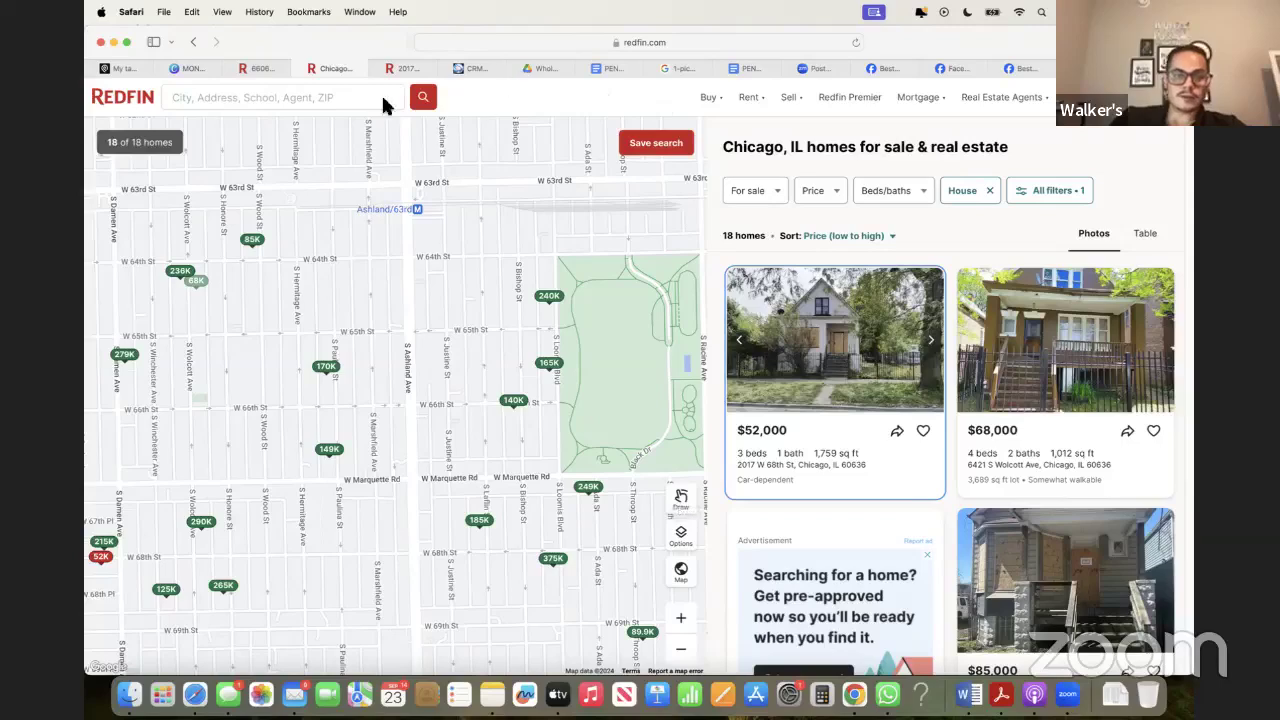
left_click_drag(310, 41, 310, 65)
left_click(469, 93)
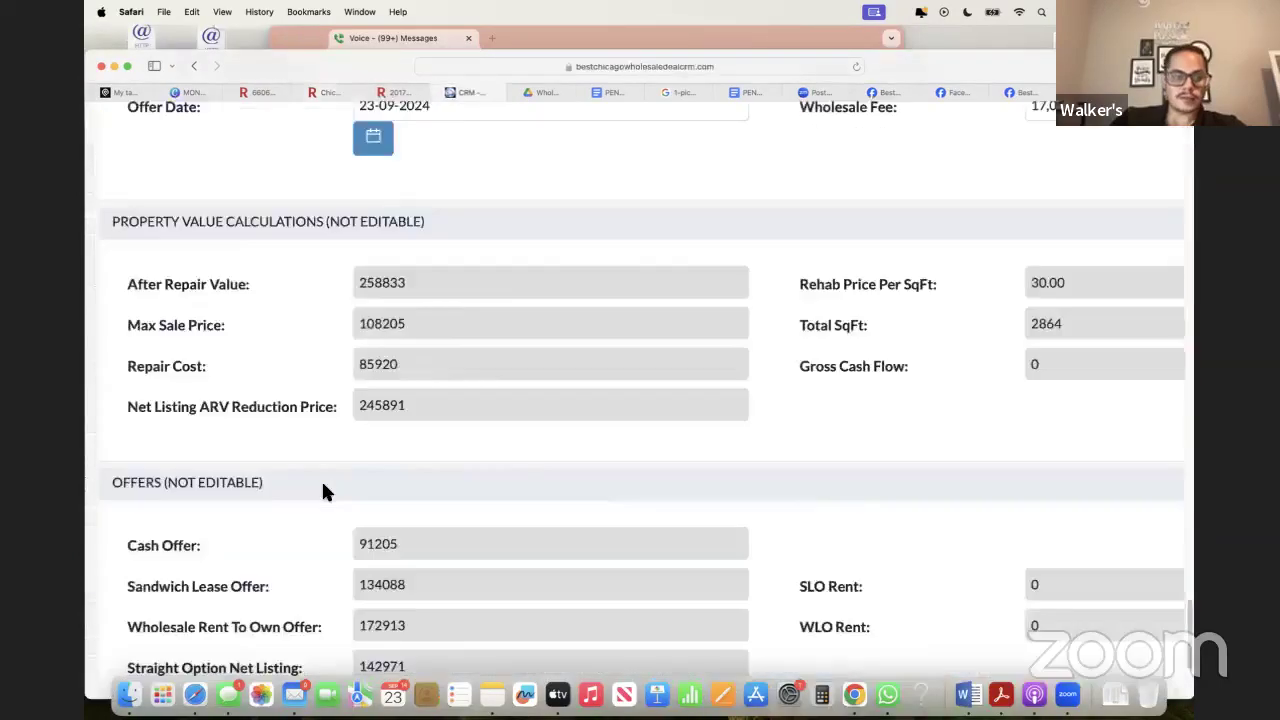
scroll(326, 491, "down", 5)
double_click(399, 387)
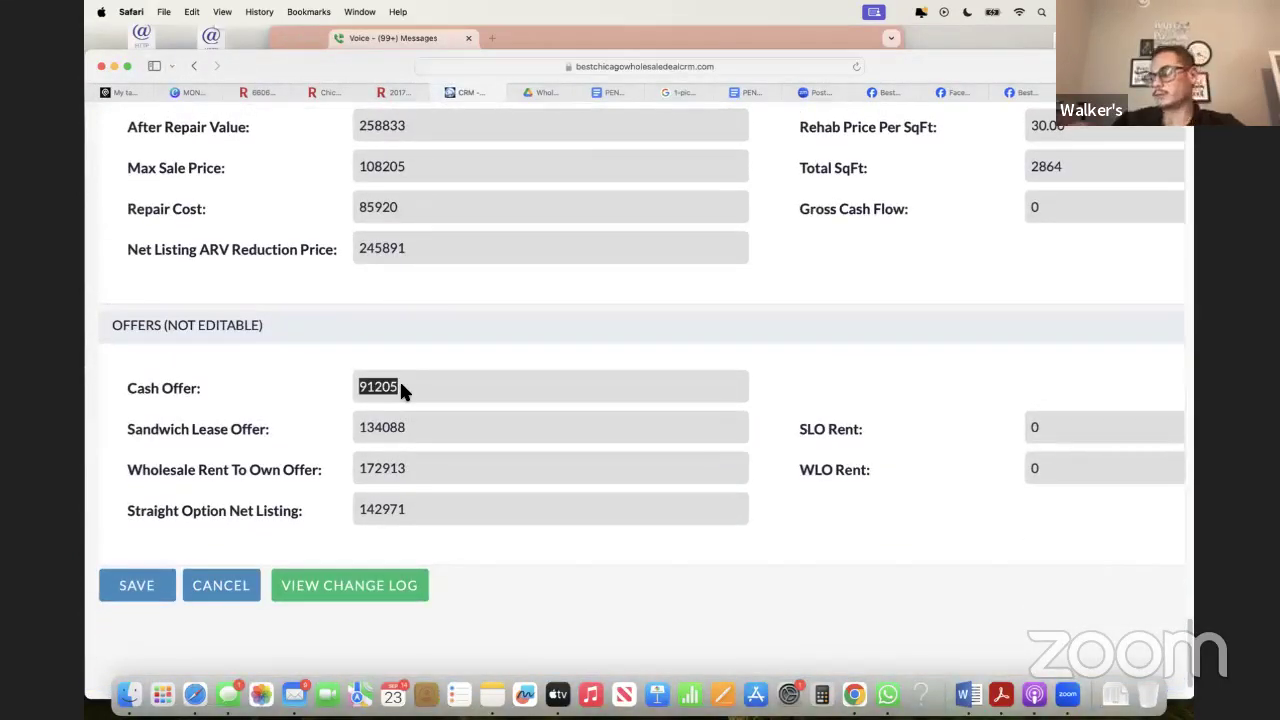
left_click(318, 370)
scroll(315, 368, "up", 1)
scroll(316, 370, "up", 5)
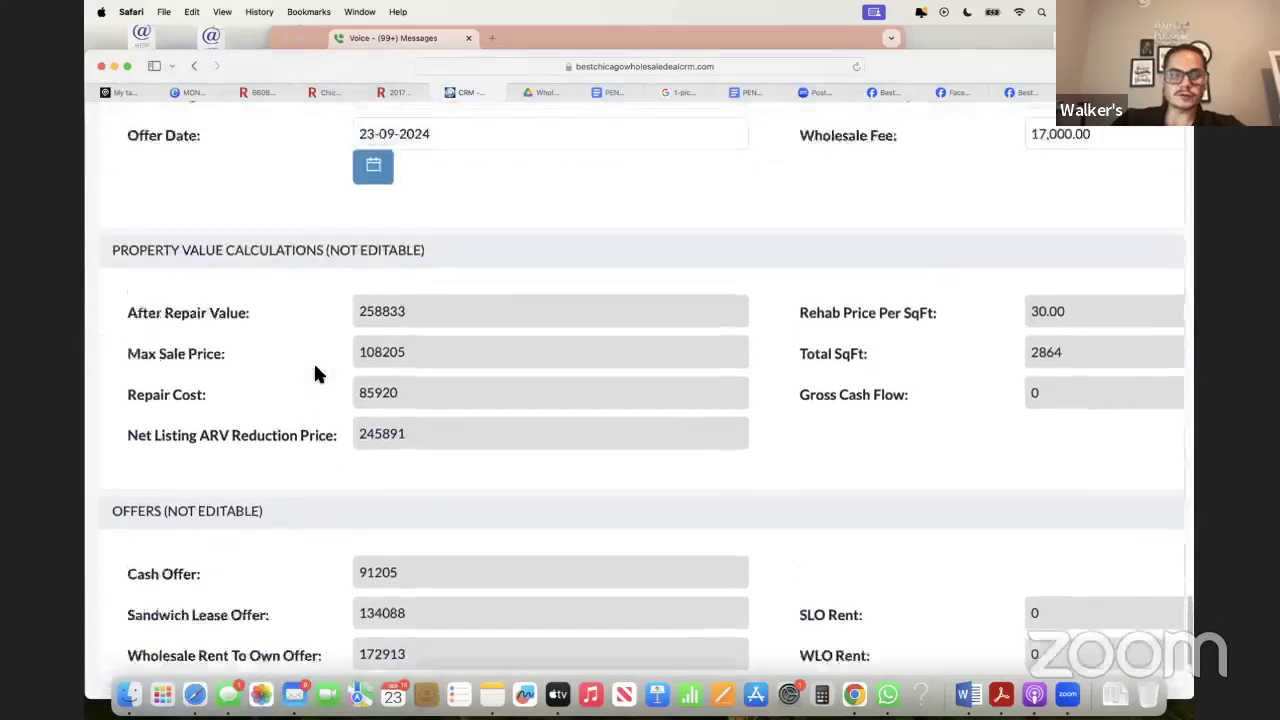
Set the ARV % Reduction to 50 and check the recalculated cash offer
double_click(427, 384)
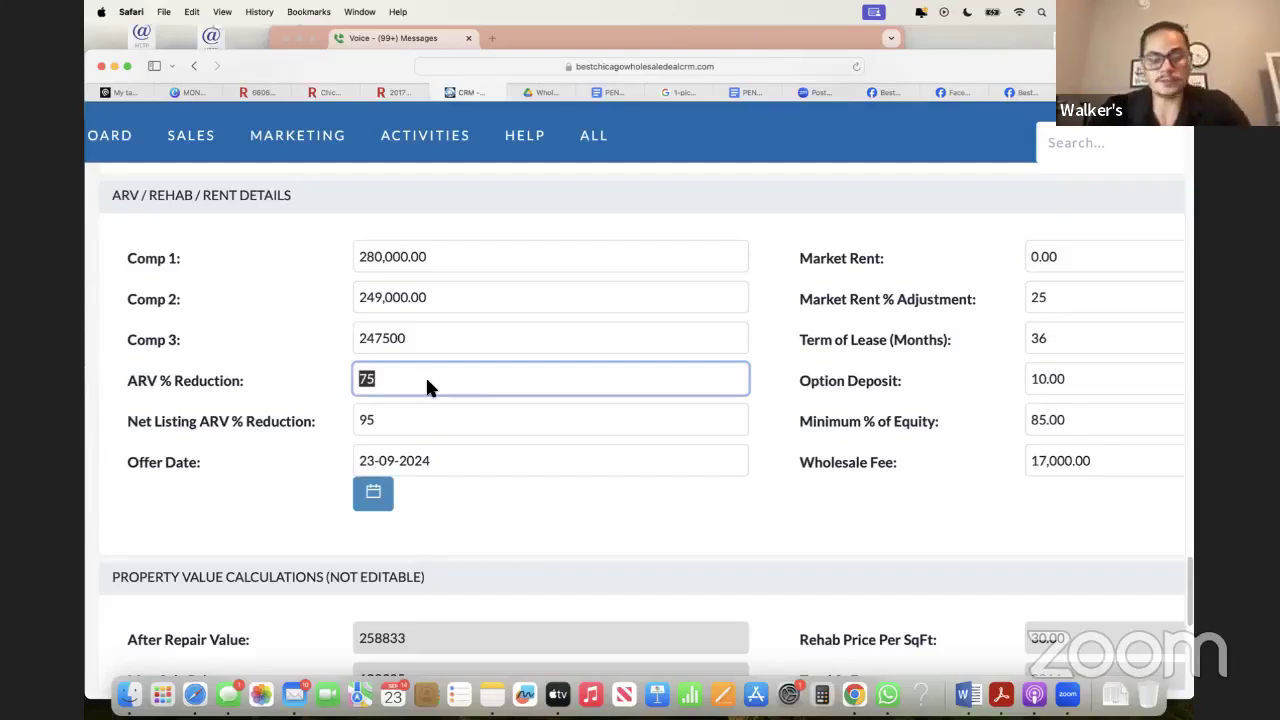
type("92")
key("BackSpace")
type("3")
scroll(295, 411, "down", 8)
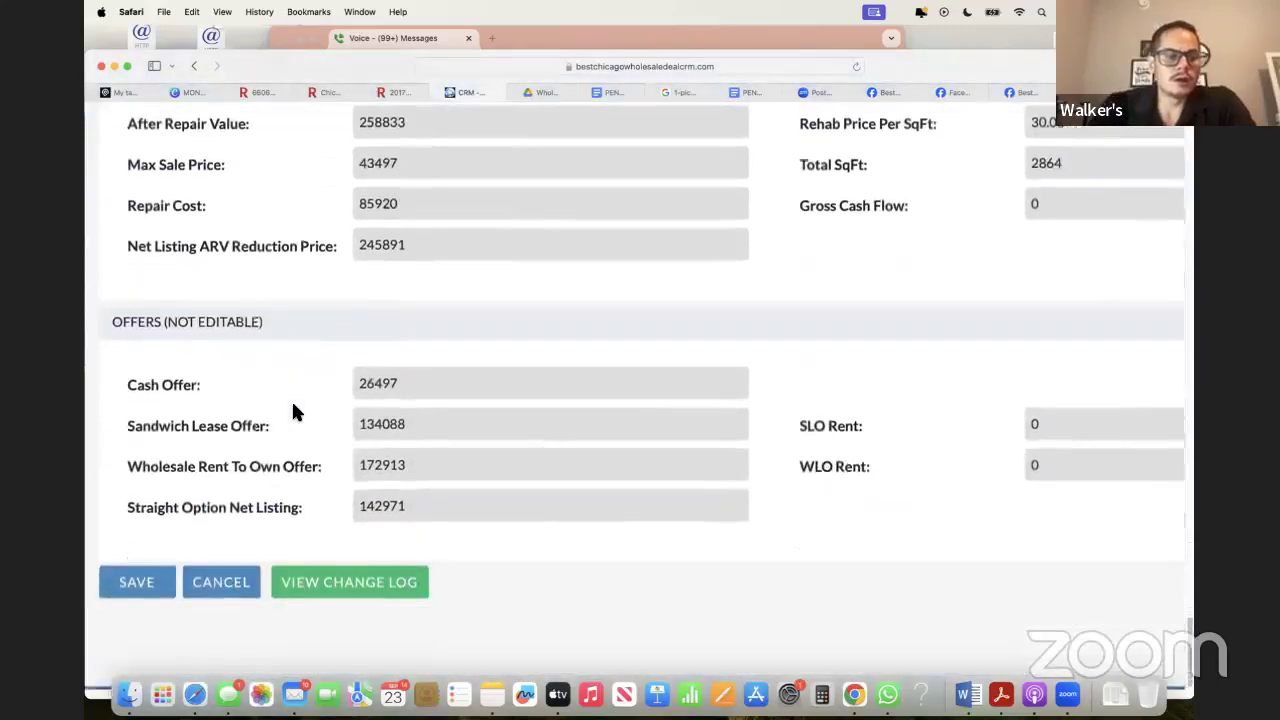
scroll(291, 399, "up", 8)
Set the ARV % Reduction to 60 and check the resulting max sale price and cash offer
double_click(391, 268)
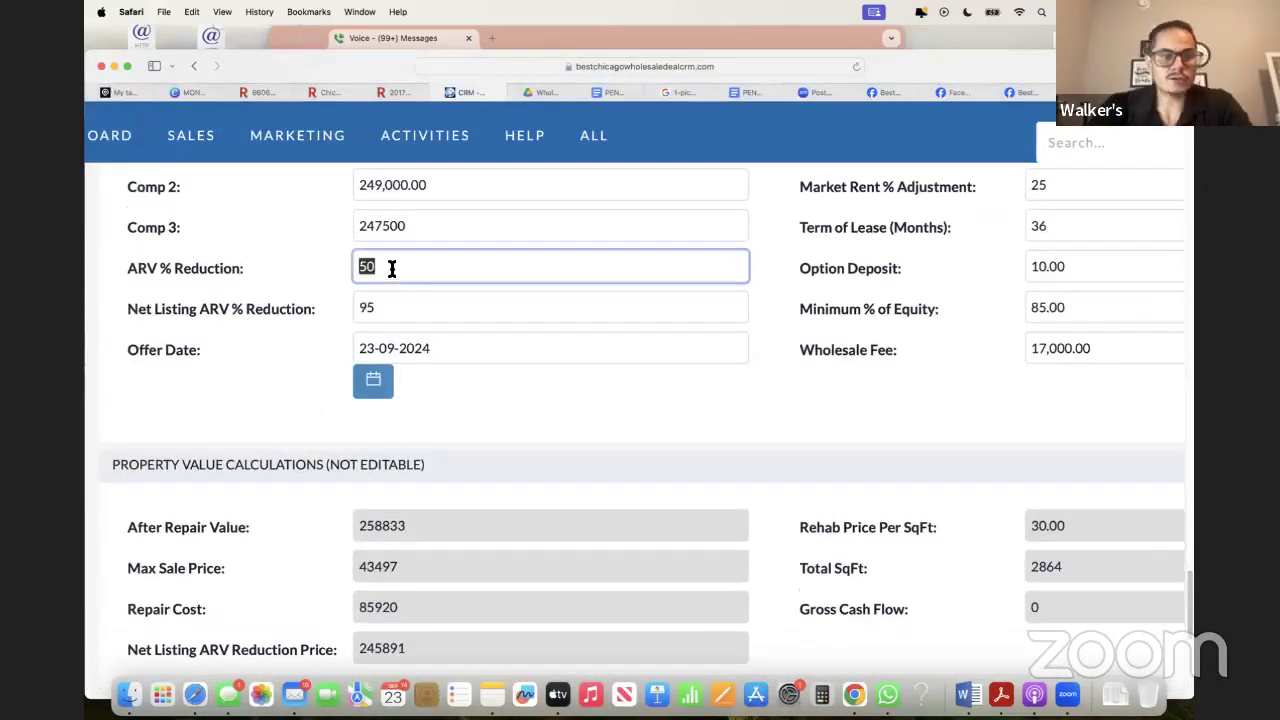
type("60")
scroll(295, 220, "down", 5)
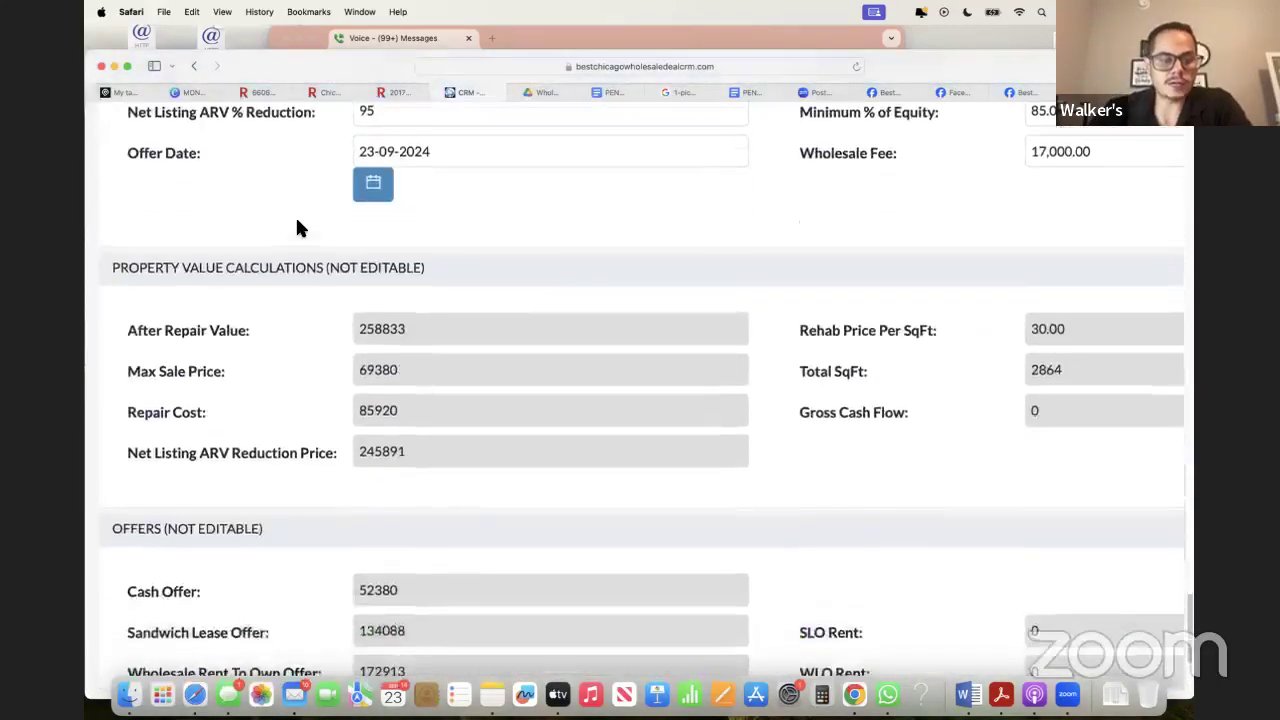
scroll(296, 228, "down", 3)
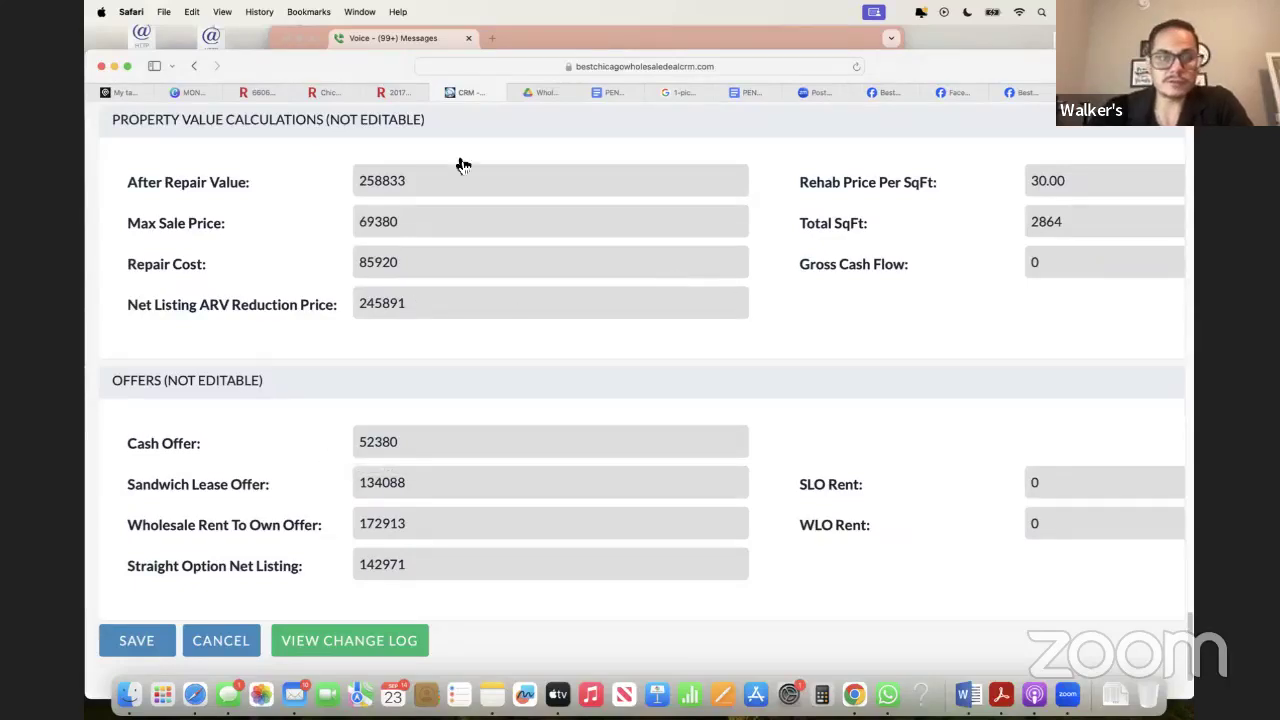
View the $52,000 Redfin listing, and check the asking price in the pending deal's Google Docs description
left_click(398, 92)
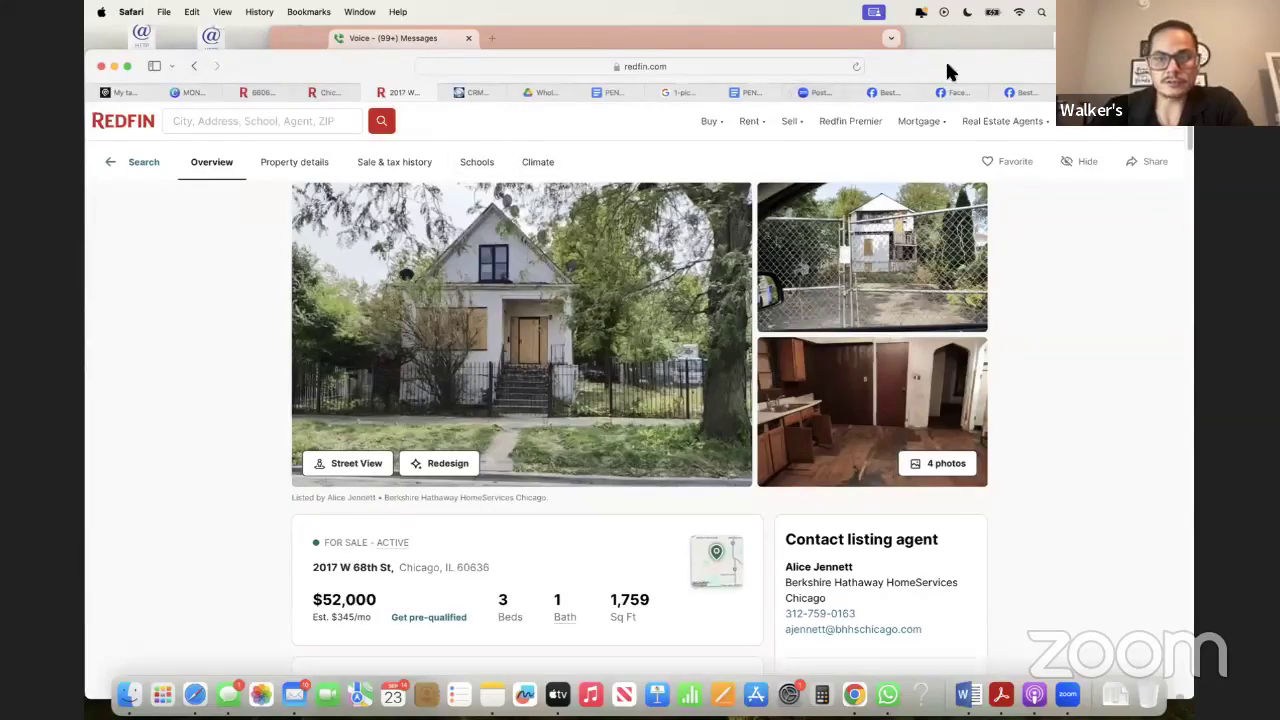
left_click_drag(948, 66, 948, 122)
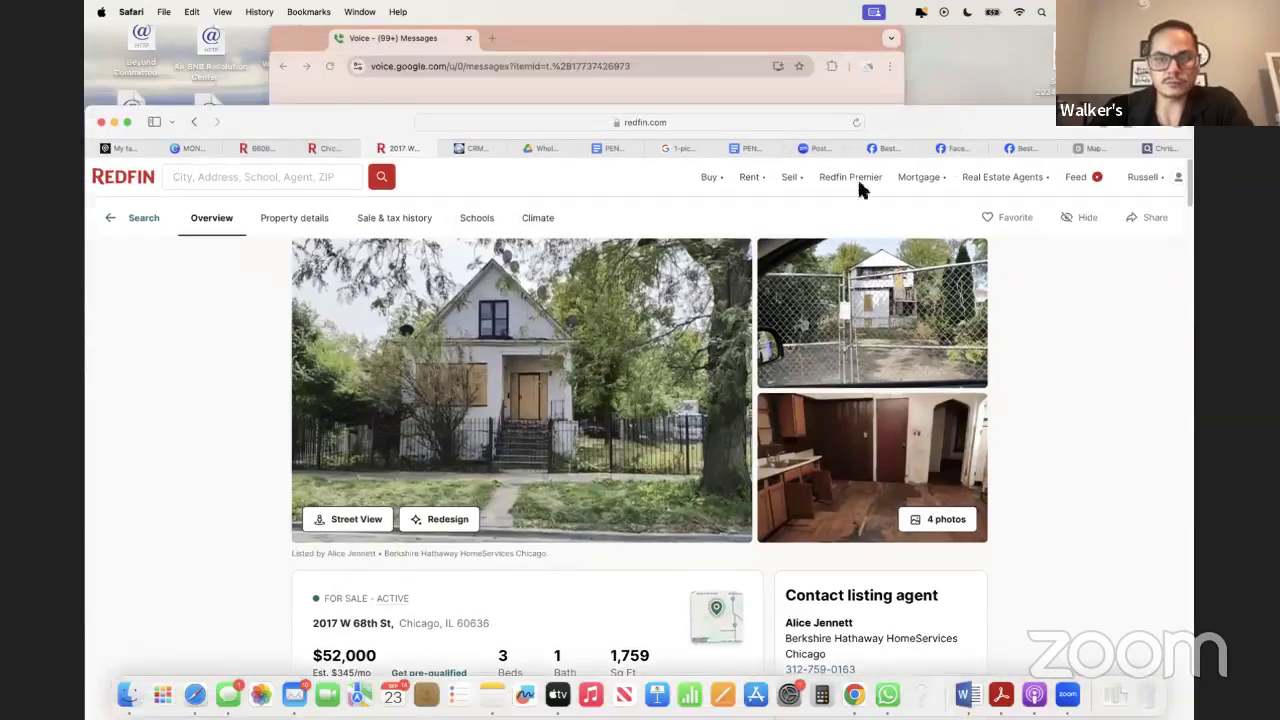
left_click(606, 149)
scroll(533, 405, "up", 10)
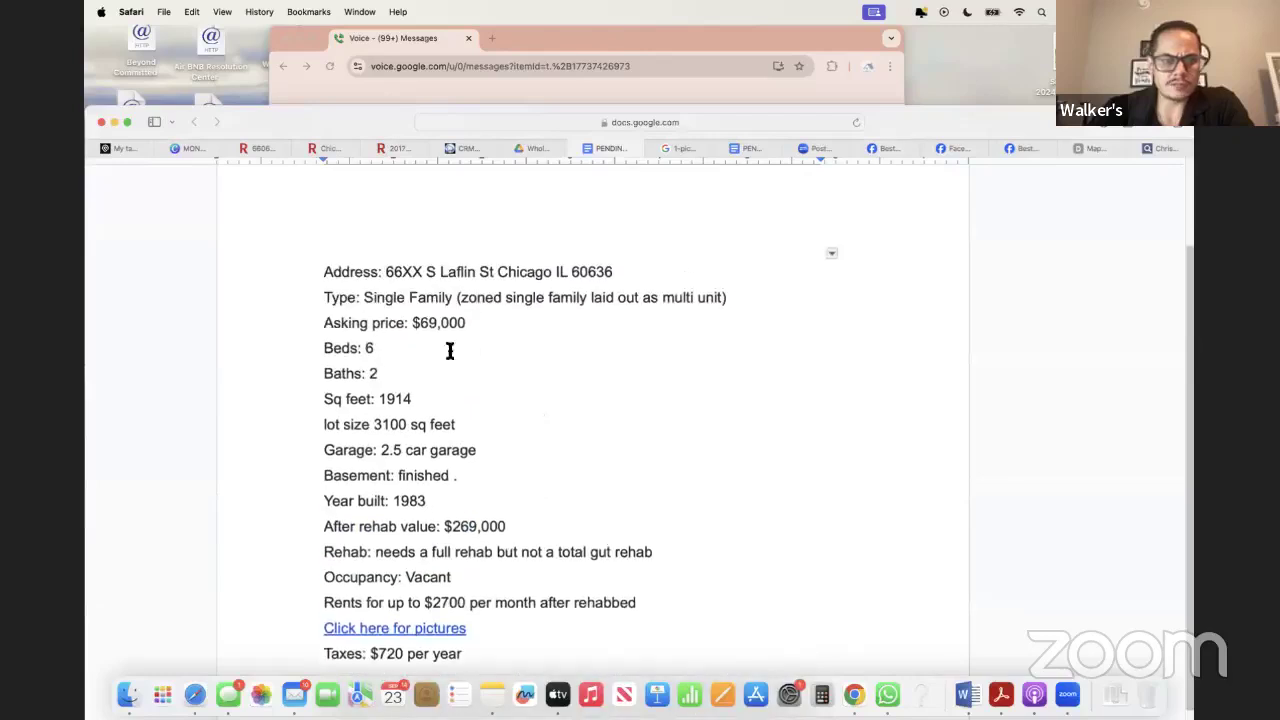
left_click(468, 322)
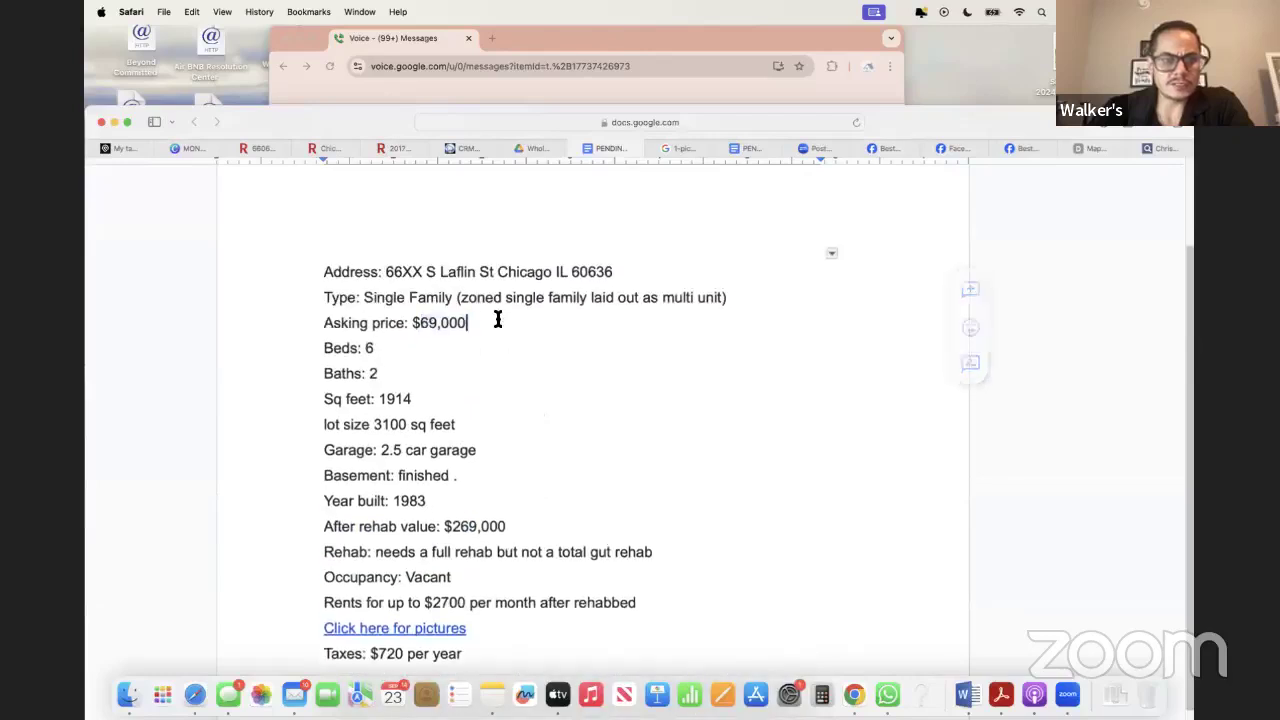
double_click(383, 122)
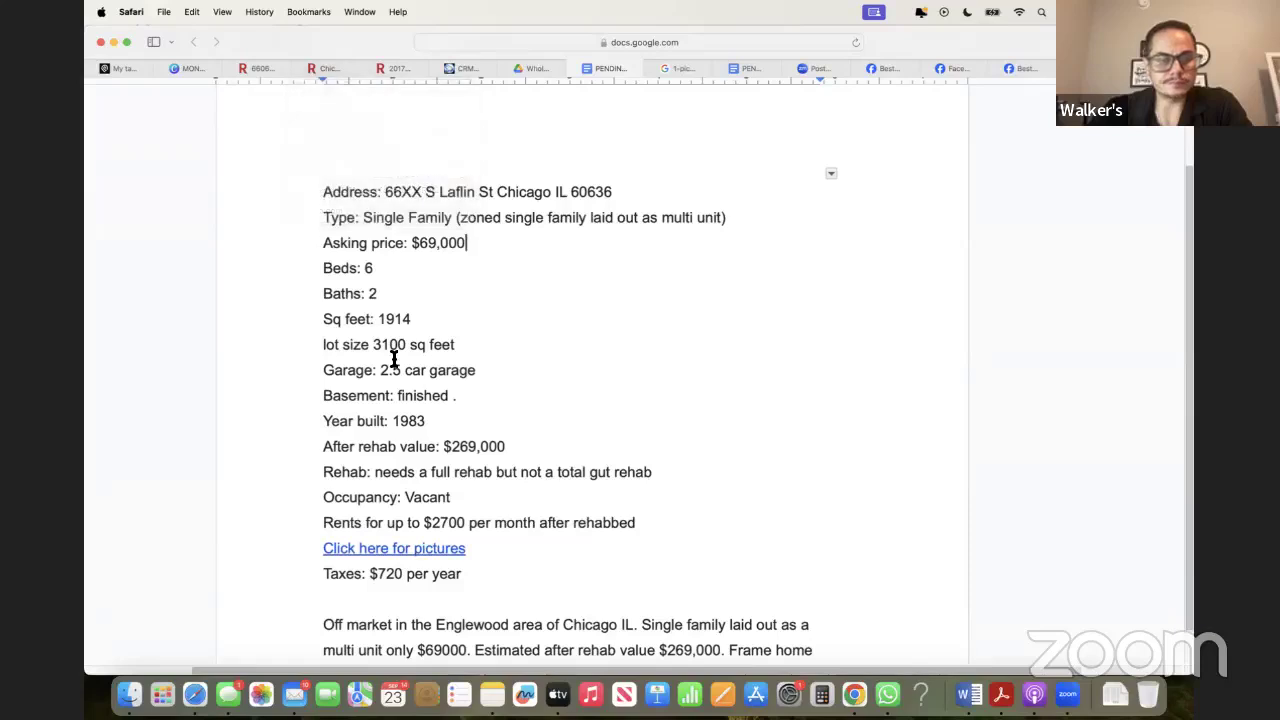
Widen the Redfin map search around West Englewood and look over the cheapest houses for sale
left_click(337, 70)
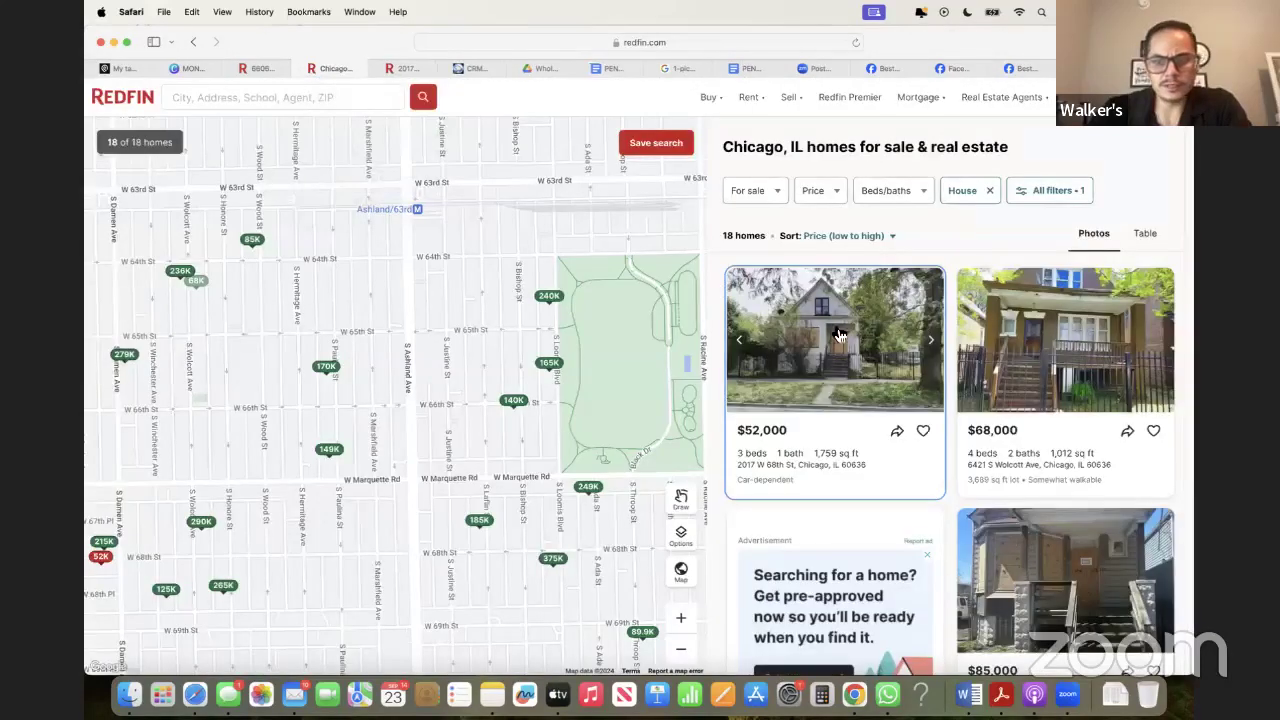
scroll(855, 330, "down", 2)
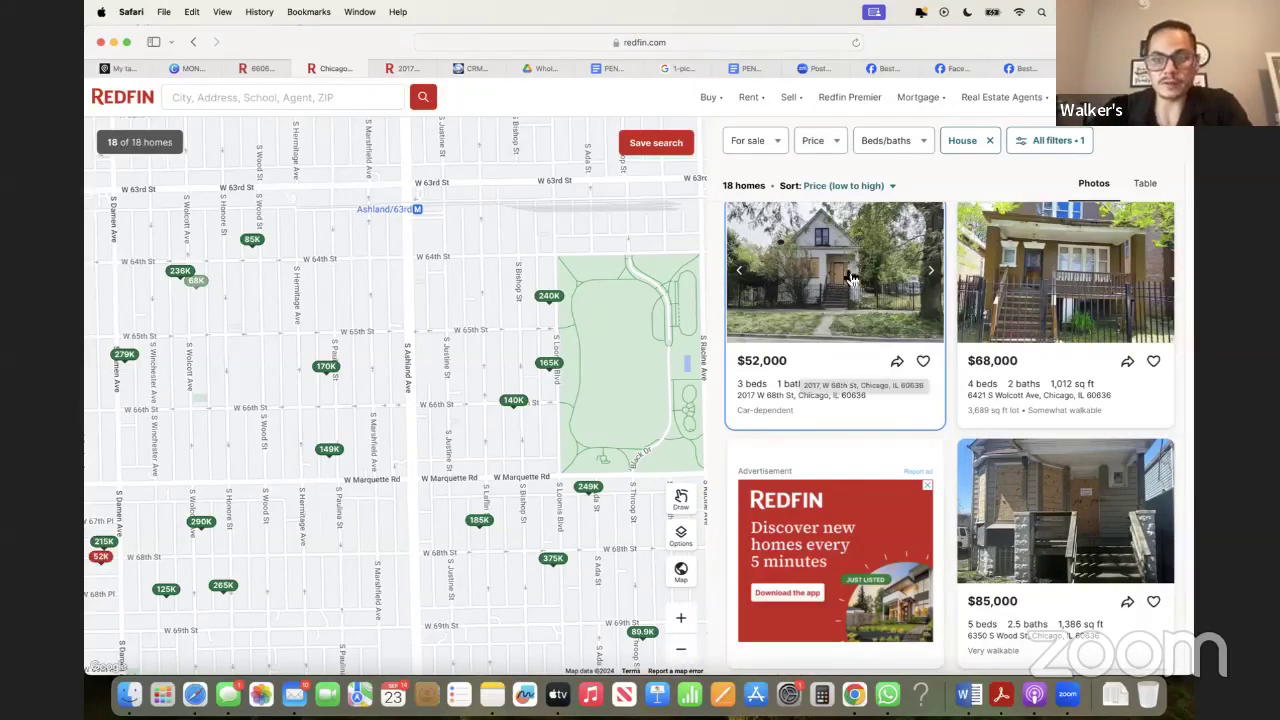
left_click(681, 648)
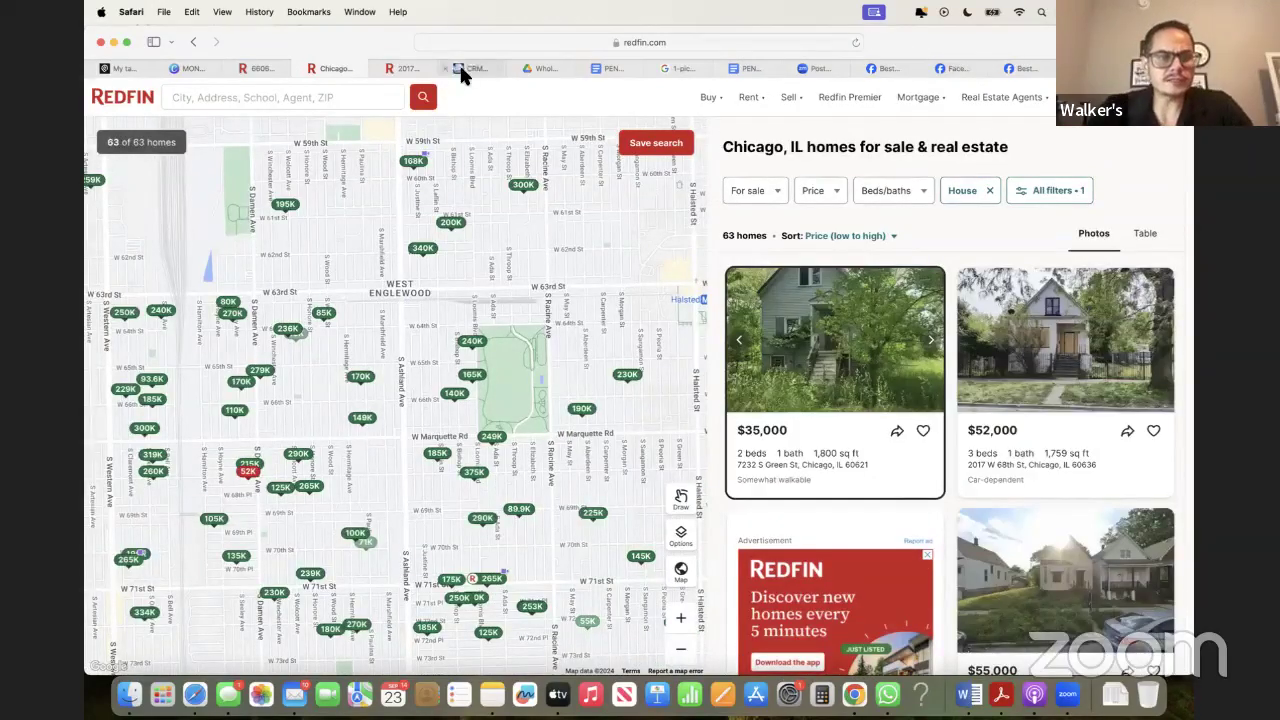
left_click_drag(923, 61, 913, 88)
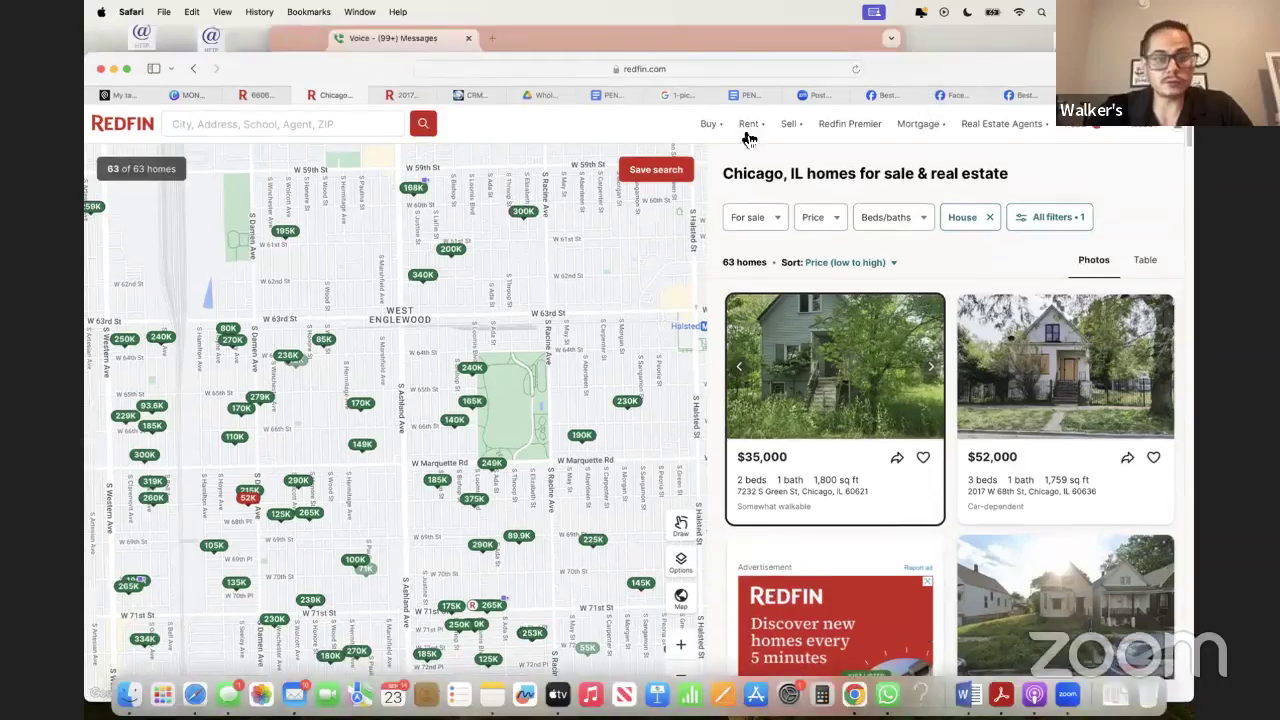
Check the subject property's sale history in DealMachine, and switch to the MONDAY presentation in Canva
key("ctrl+Tab")
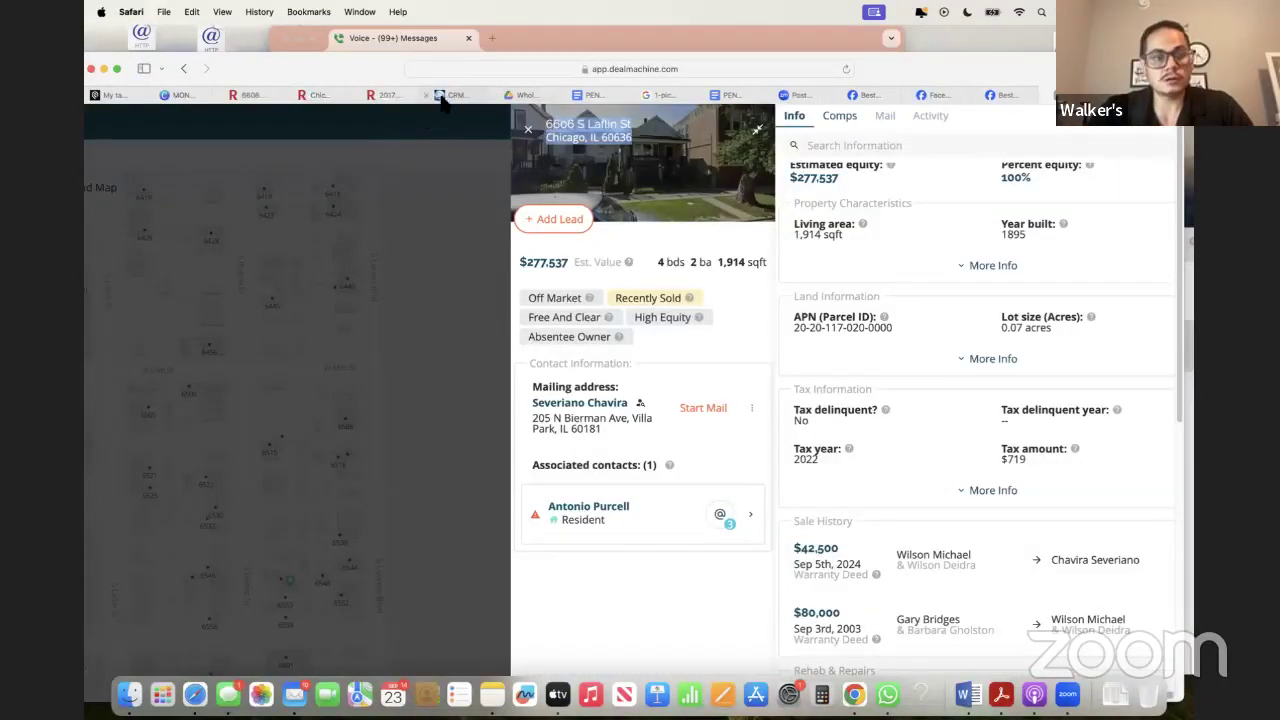
mouse_move(442, 102)
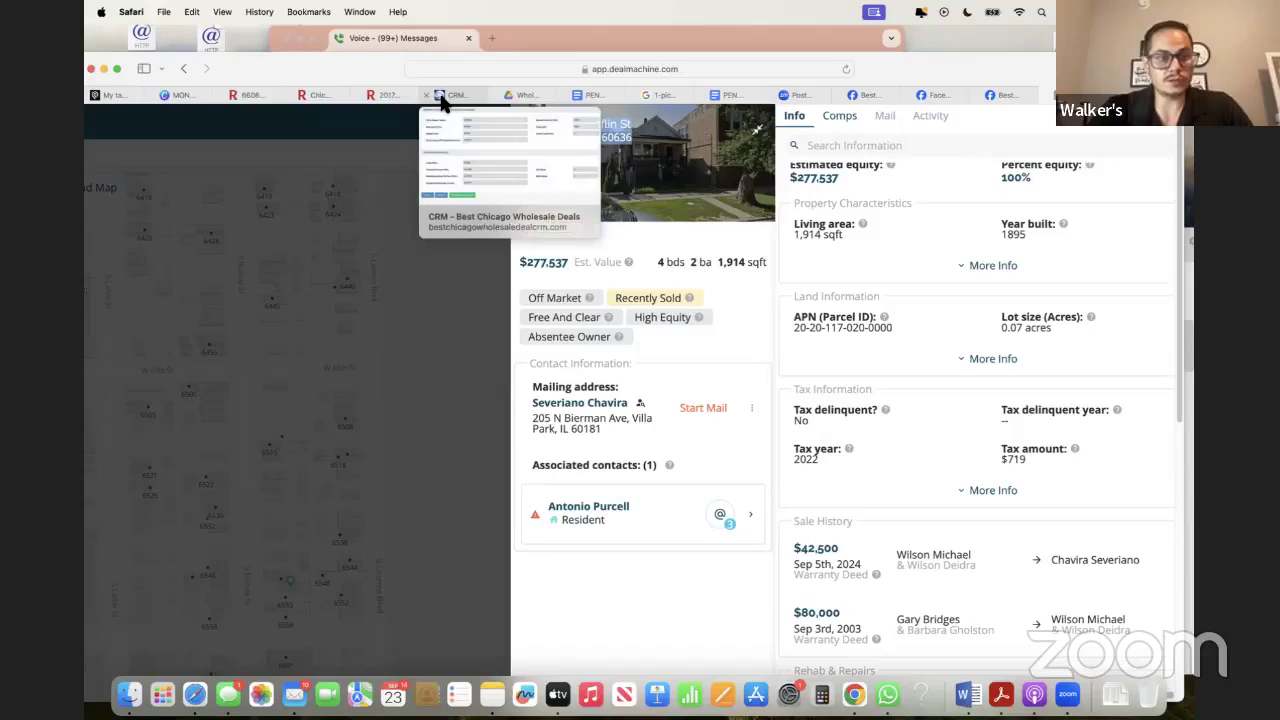
left_click(183, 95)
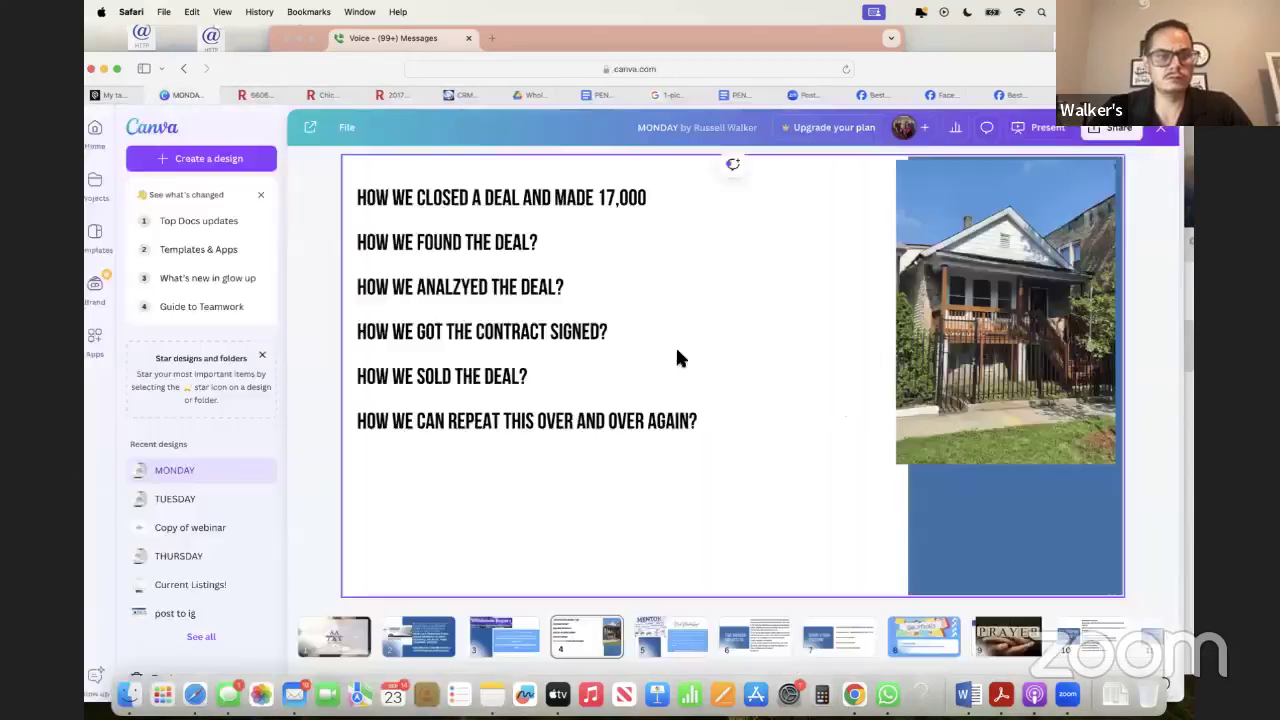